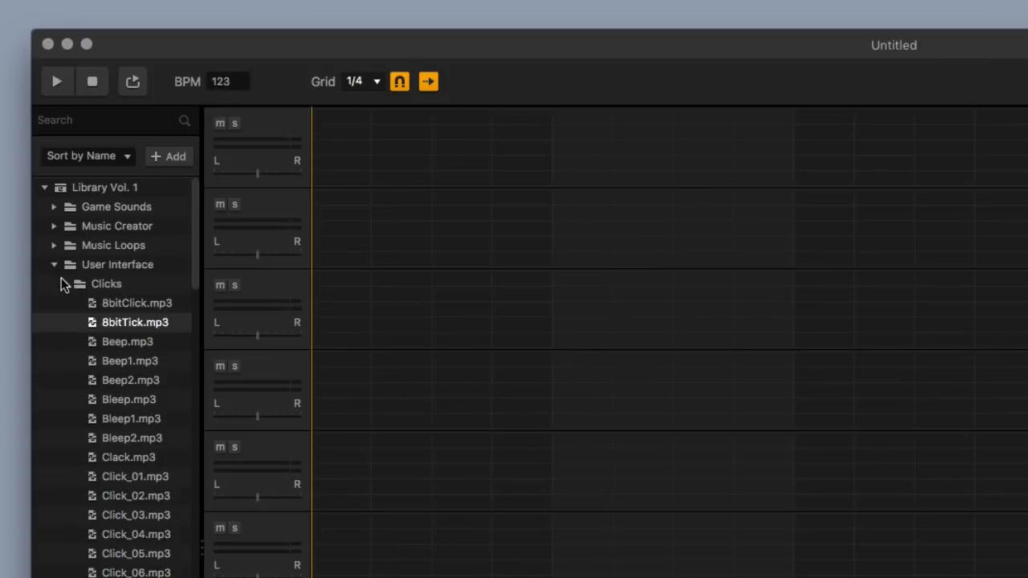
Collapse Library Vol. 1 with its subfolders and expand it again to show the User Interface folders
{"action": "left_click", "coordinate": [63, 283]}
{"action": "left_click", "coordinate": [55, 265]}
{"action": "left_click", "coordinate": [44, 187]}
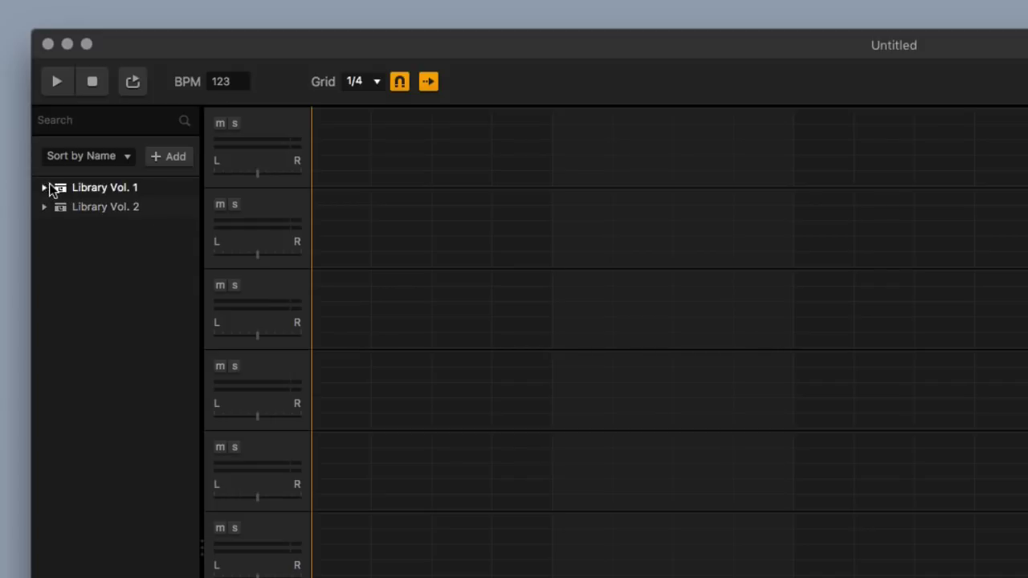
{"action": "left_click", "coordinate": [44, 187]}
{"action": "left_click", "coordinate": [54, 265]}
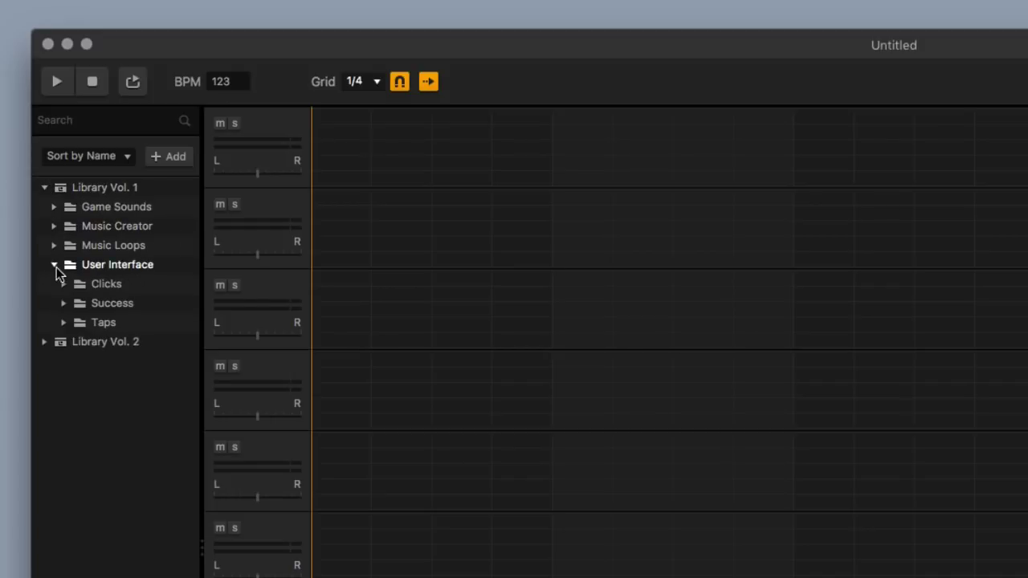
{"action": "left_click", "coordinate": [80, 289]}
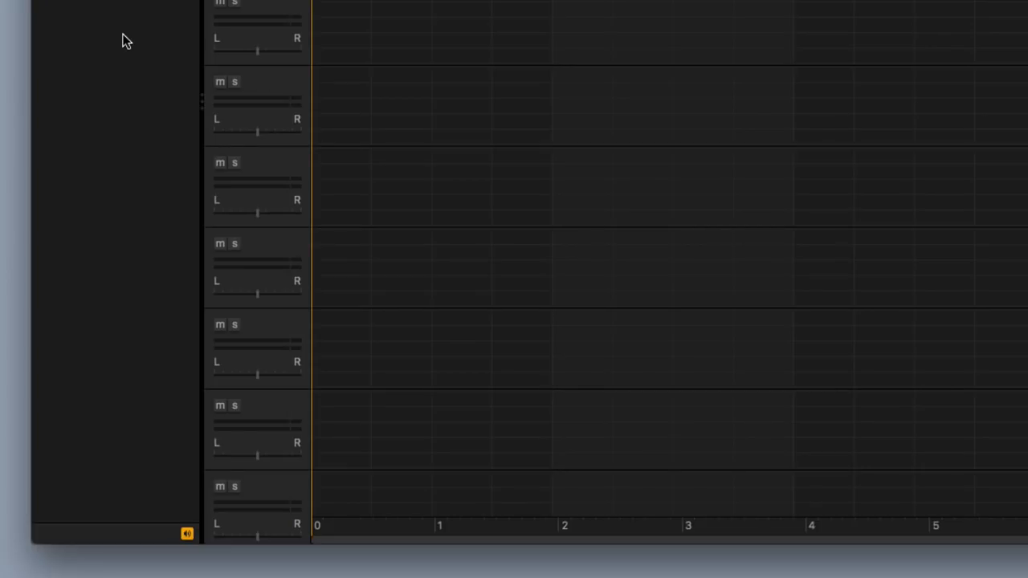
Open the Clicks folder and audition sounds such as Beep2.mp3 and Bleep1.mp3 with the sound preview enabled
{"action": "left_click", "coordinate": [187, 533]}
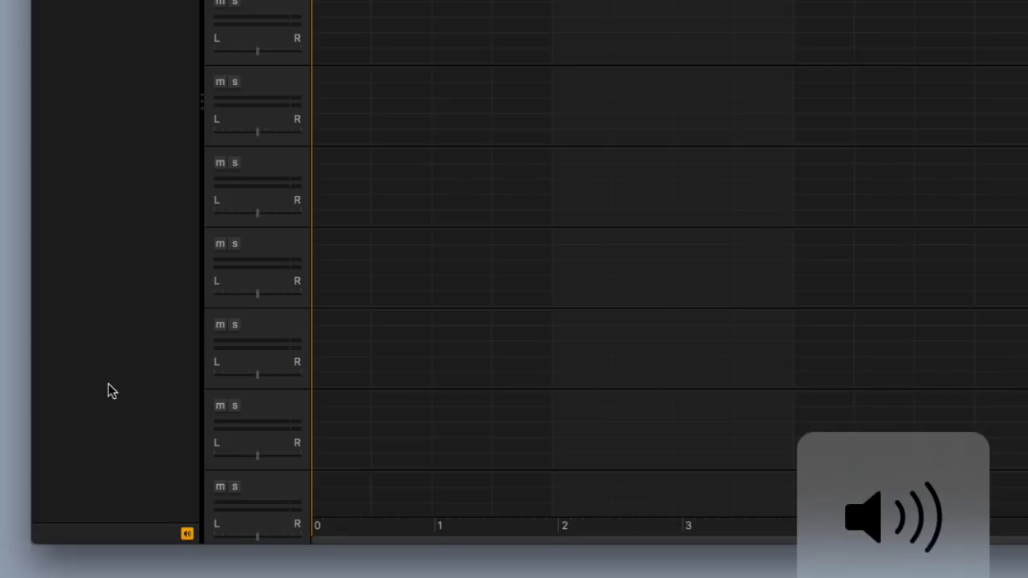
{"action": "left_click", "coordinate": [64, 285]}
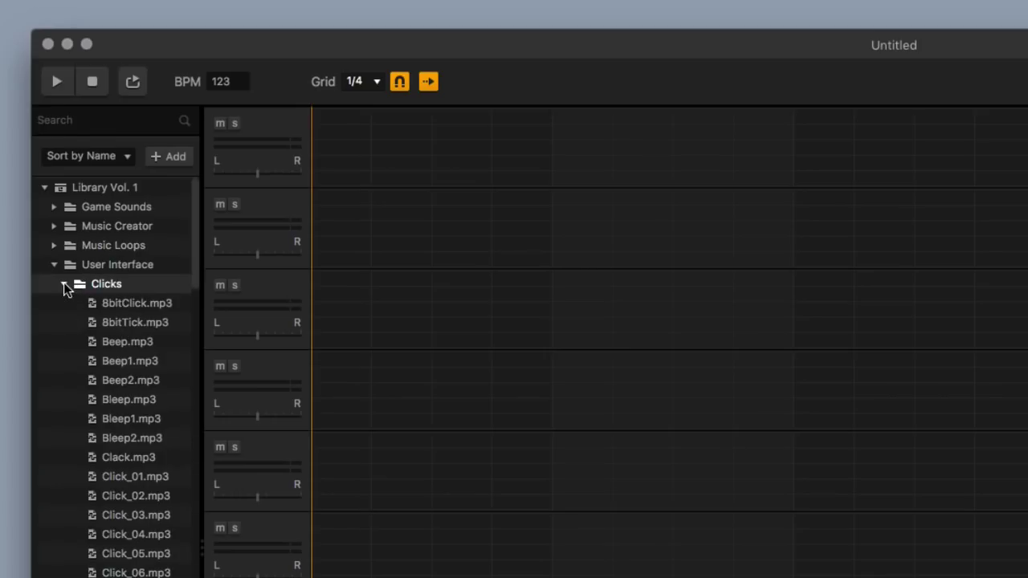
{"action": "left_click", "coordinate": [149, 382]}
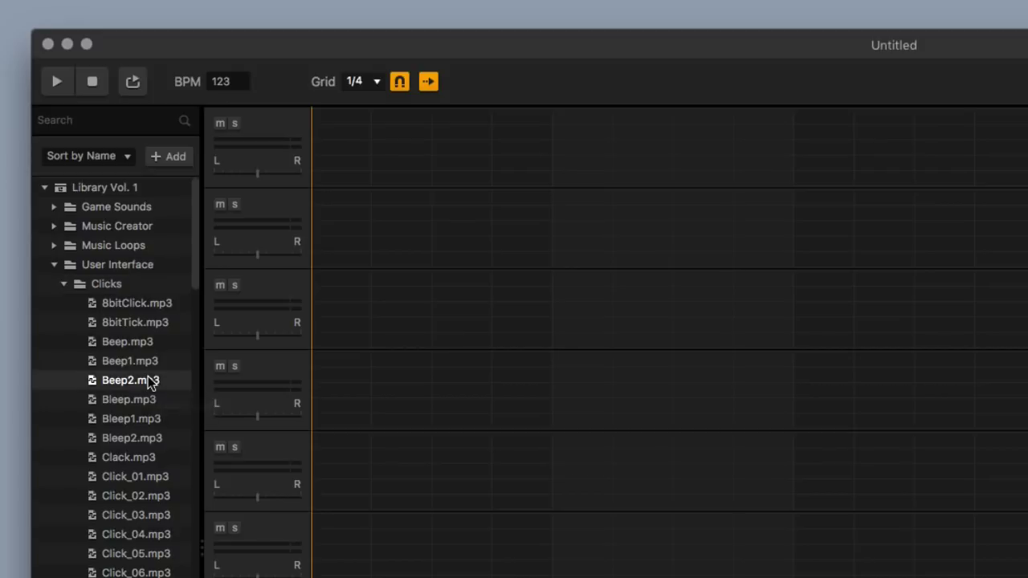
{"action": "left_click", "coordinate": [145, 420]}
Place Bleep.mp3 at the start of the first track and lower the clip's volume line slightly
{"action": "left_click_drag", "start_coordinate": [147, 399], "coordinate": [343, 163]}
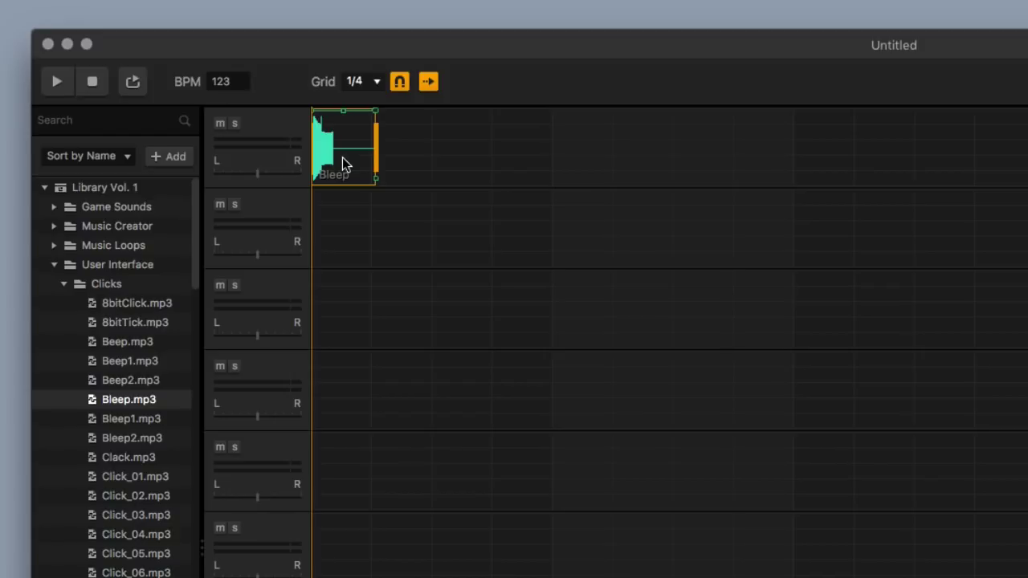
{"action": "left_click_drag", "start_coordinate": [347, 110], "coordinate": [345, 119]}
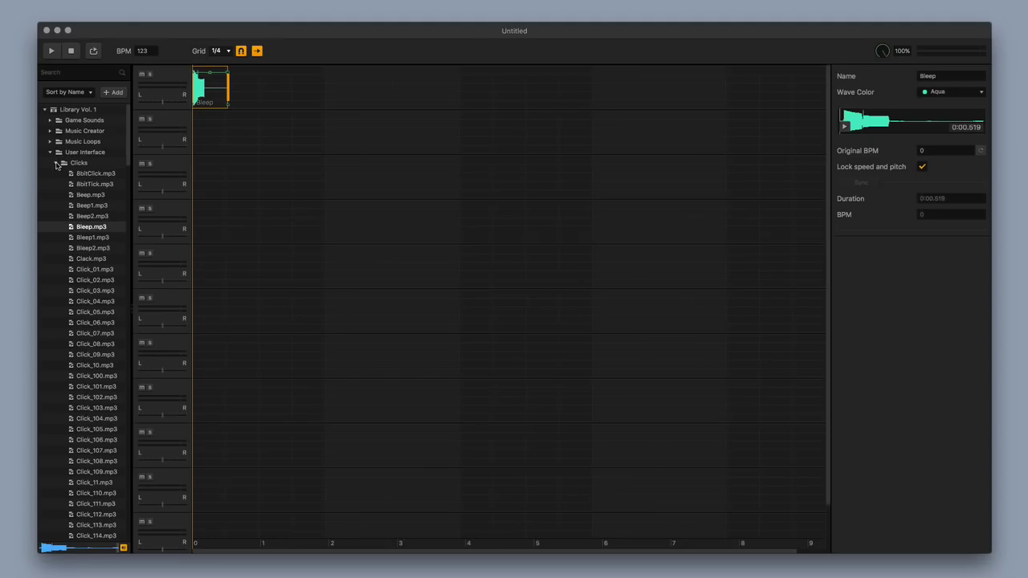
Audition several Click sounds and place Click_06.mp3 on the second track, starting where the Bleep clip ends
{"action": "left_click", "coordinate": [81, 359]}
{"action": "left_click", "coordinate": [90, 322]}
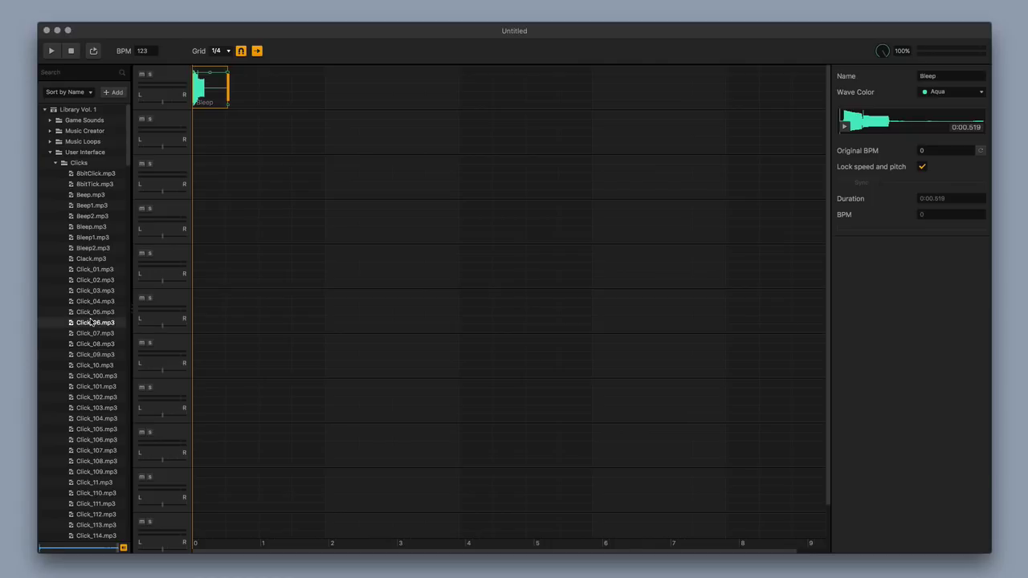
{"action": "left_click", "coordinate": [86, 280]}
{"action": "left_click_drag", "start_coordinate": [90, 322], "coordinate": [239, 133]}
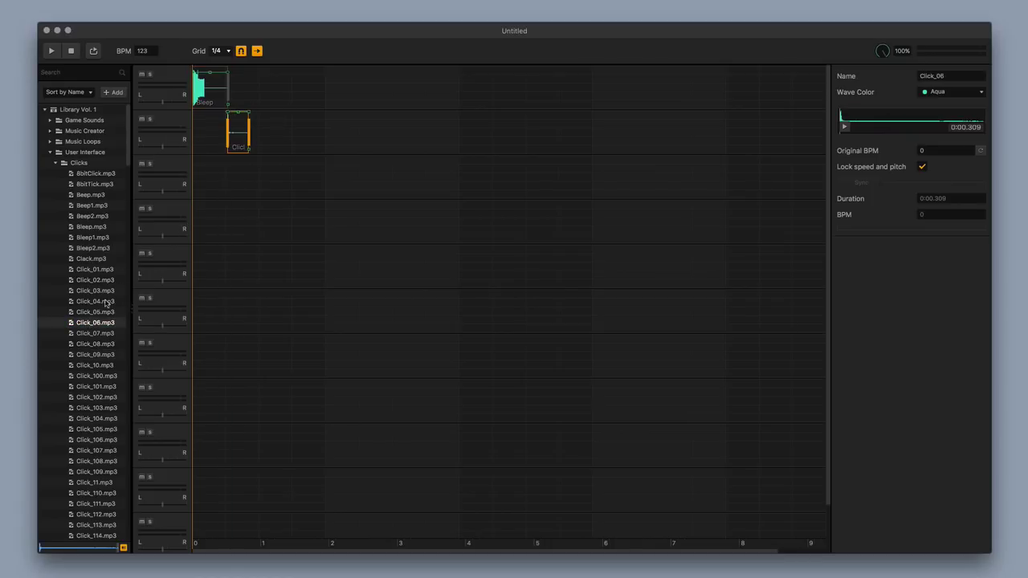
Browse the Clicks folder's sounds and place Click_176.mp3 at the start of the third track
{"action": "scroll", "coordinate": [94, 459], "scroll_direction": "down", "scroll_amount": 15}
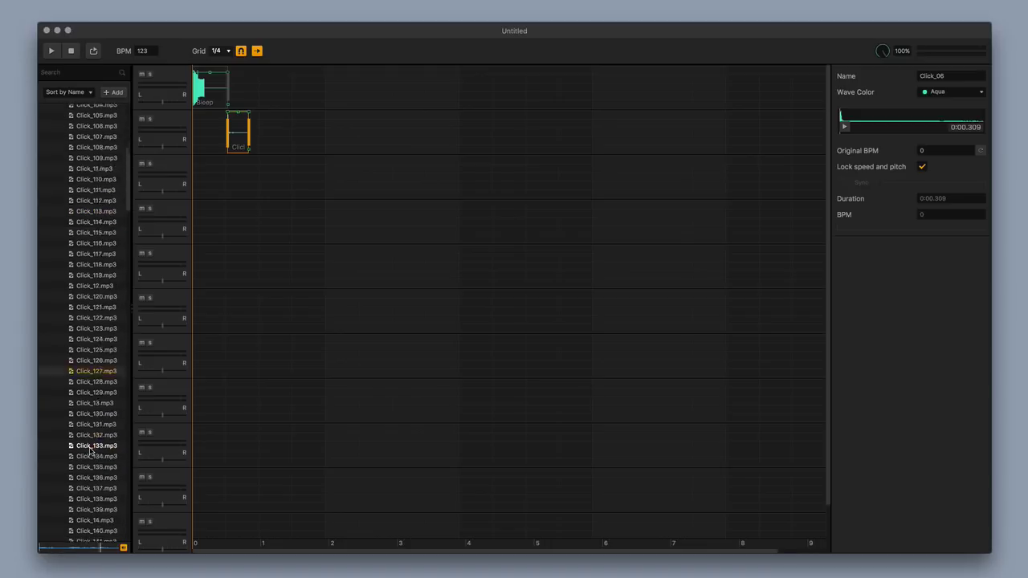
{"action": "scroll", "coordinate": [90, 450], "scroll_direction": "down", "scroll_amount": 20}
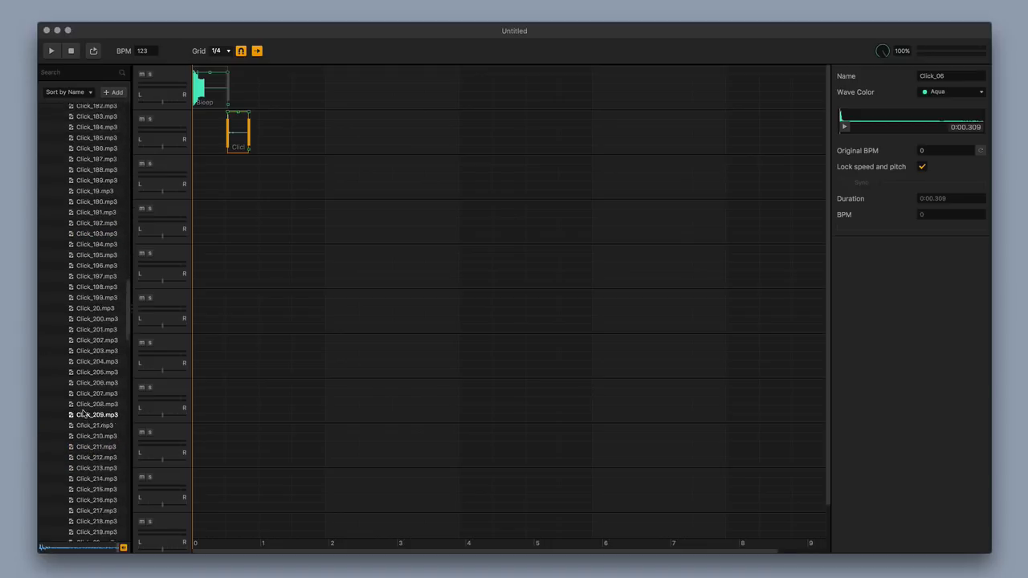
{"action": "scroll", "coordinate": [86, 327], "scroll_direction": "up", "scroll_amount": 7}
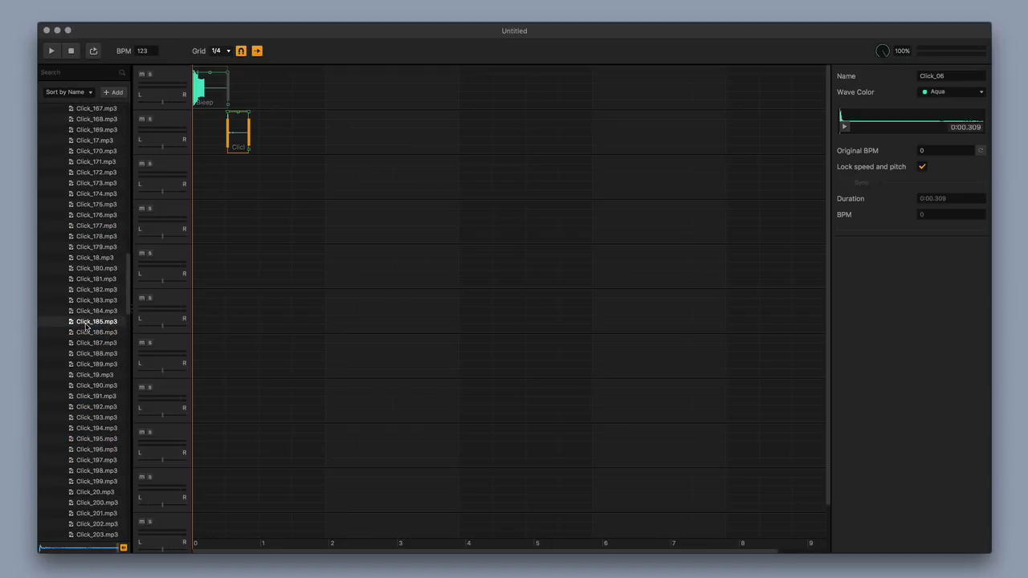
{"action": "left_click_drag", "start_coordinate": [86, 327], "coordinate": [201, 176]}
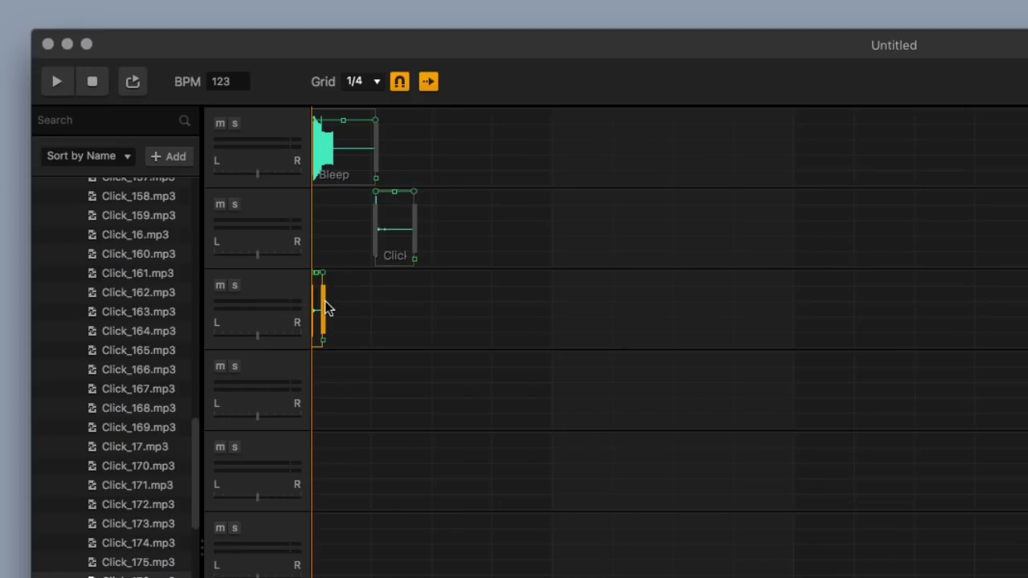
Arrange the clips in sequence: Click_176 after Click_06, Click_06 on the first 1/4 grid line, and Bleep trimmed to end there
{"action": "scroll", "coordinate": [327, 301], "scroll_direction": "up", "scroll_amount": 5}
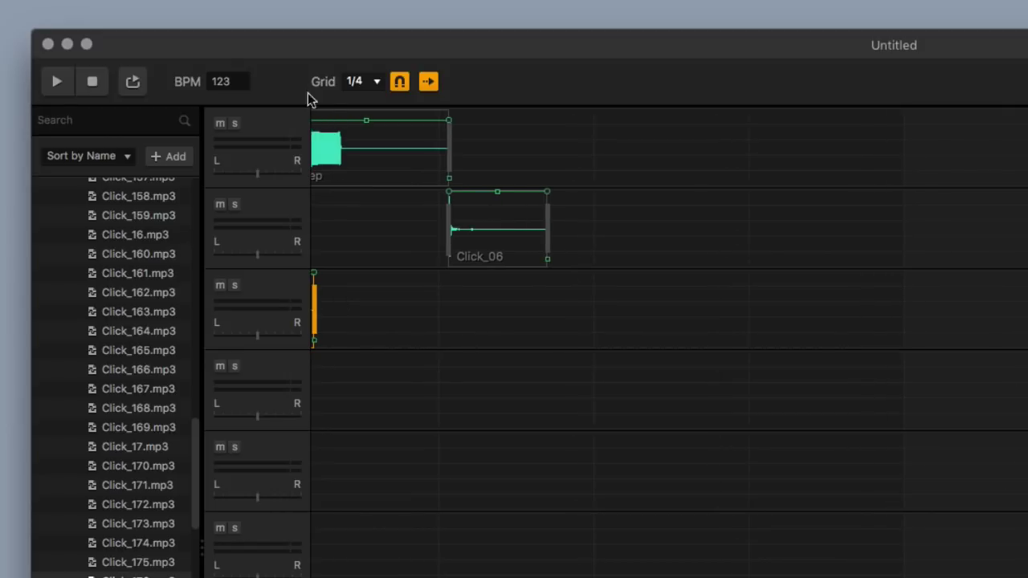
{"action": "left_click", "coordinate": [94, 82]}
{"action": "left_click_drag", "start_coordinate": [322, 288], "coordinate": [589, 315]}
{"action": "mouse_move", "coordinate": [509, 227]}
{"action": "left_mouse_down"}
{"action": "mouse_move", "coordinate": [486, 222]}
{"action": "mouse_move", "coordinate": [509, 225]}
{"action": "mouse_move", "coordinate": [498, 227]}
{"action": "left_mouse_up"}
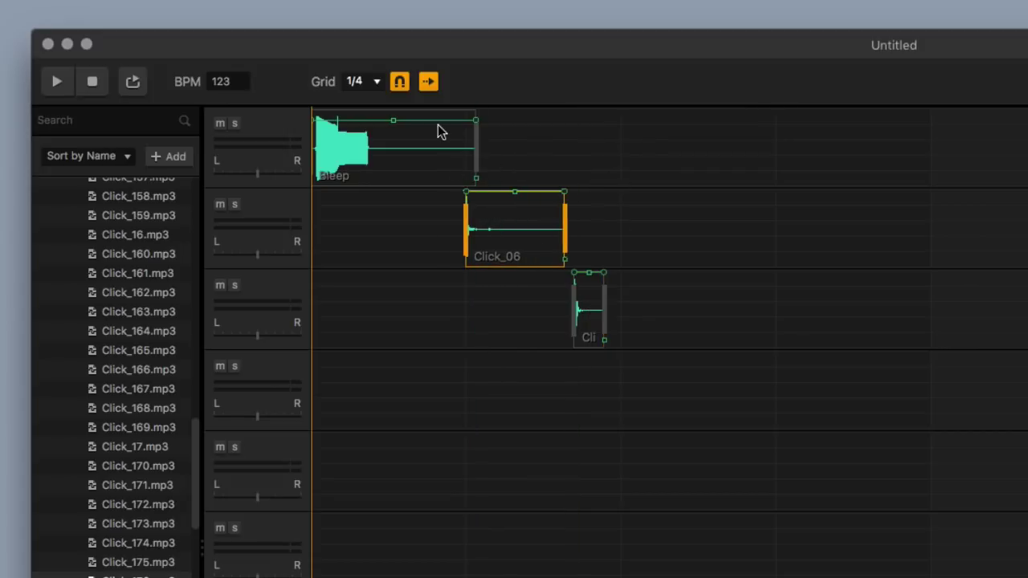
{"action": "left_click_drag", "start_coordinate": [475, 140], "coordinate": [465, 142]}
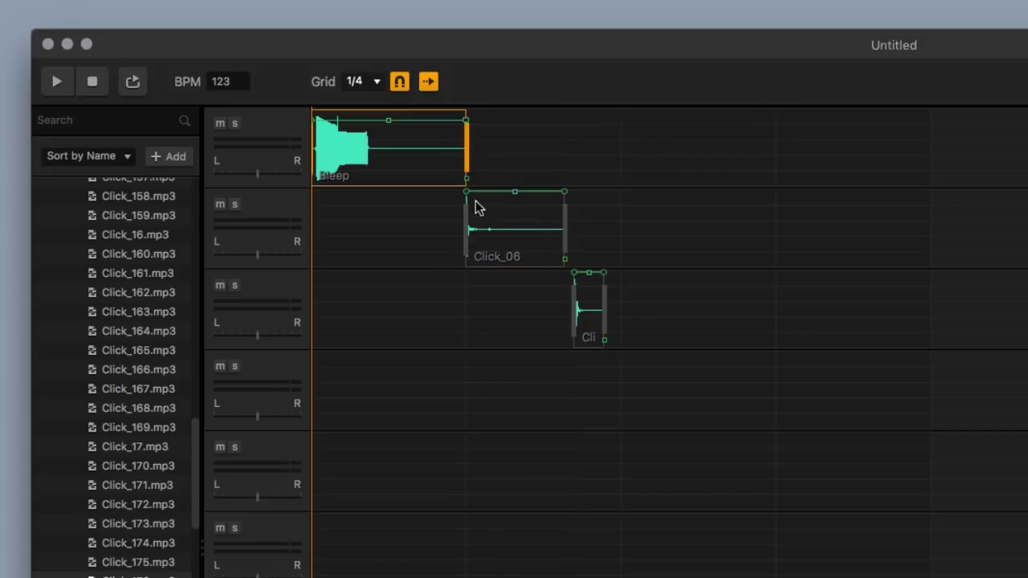
Set the grid to 1/8 and move Click_06 to the first grid line and Click_176 to the second
{"action": "left_click", "coordinate": [364, 87]}
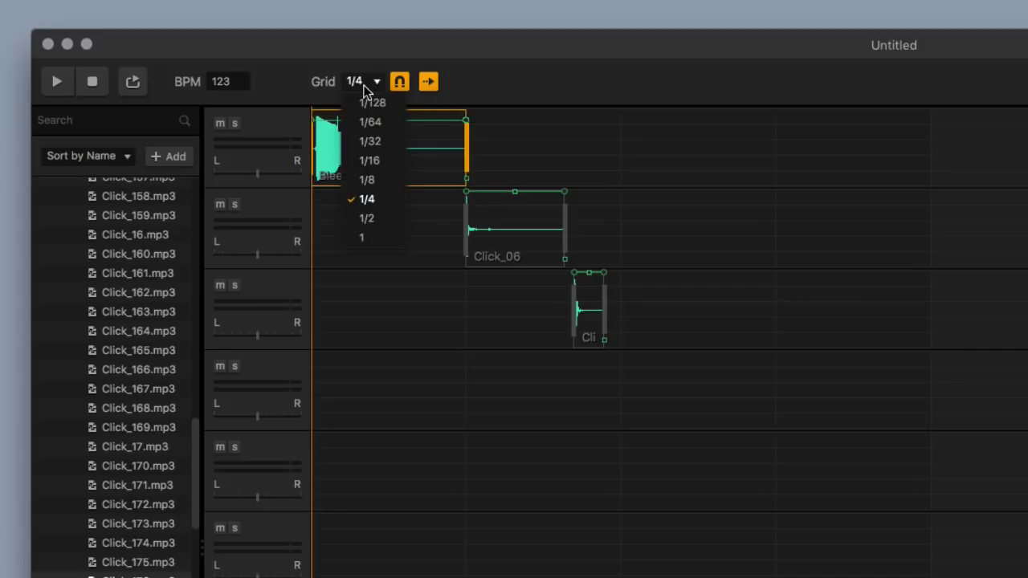
{"action": "left_click", "coordinate": [385, 182]}
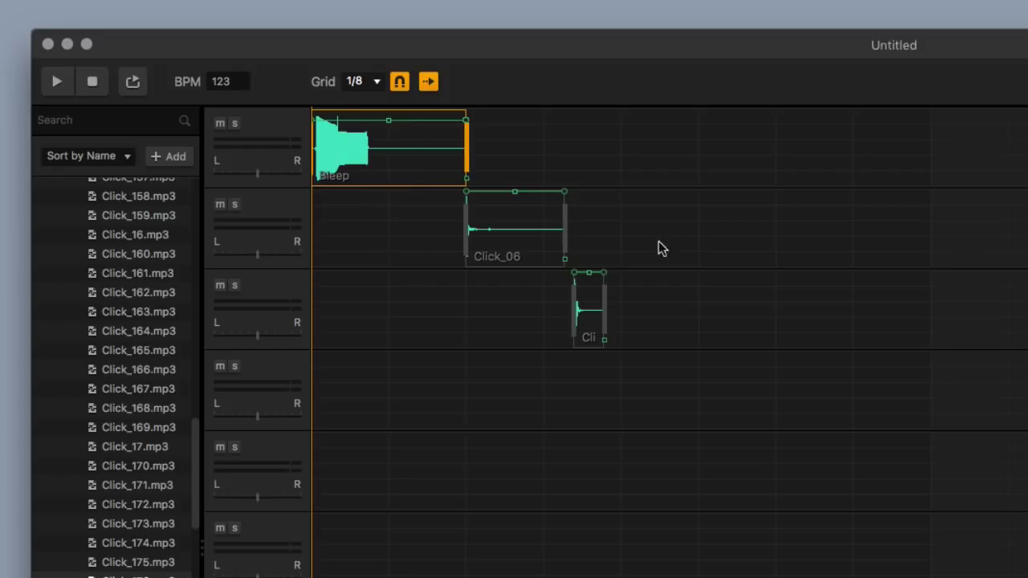
{"action": "left_click_drag", "start_coordinate": [508, 247], "coordinate": [431, 246]}
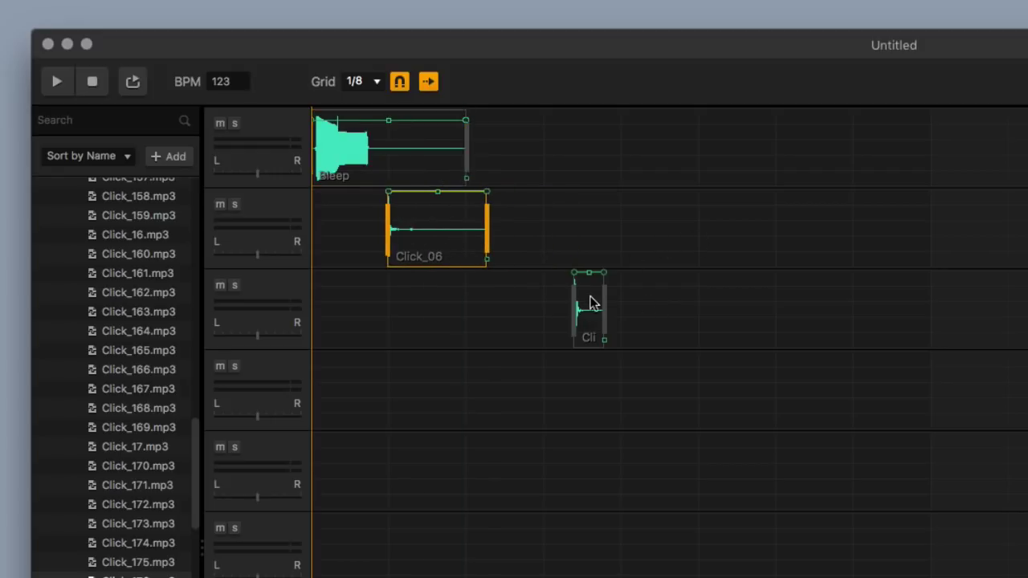
{"action": "left_click_drag", "start_coordinate": [589, 298], "coordinate": [485, 318]}
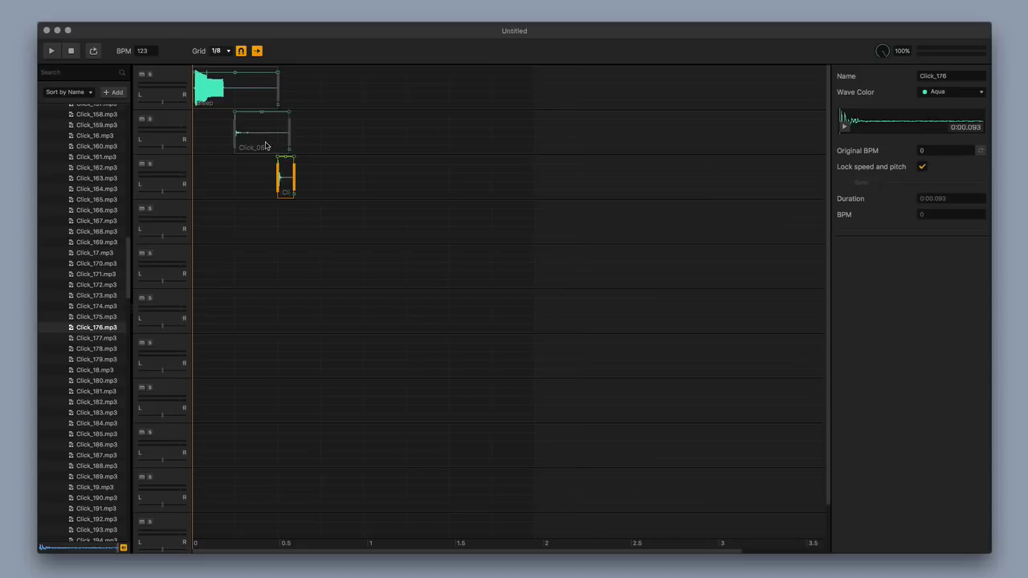
{"action": "left_click", "coordinate": [441, 228]}
Place Click_201.mp3 on the first track at the third 1/8 grid line, about 0.73 s
{"action": "scroll", "coordinate": [100, 319], "scroll_direction": "down", "scroll_amount": 5}
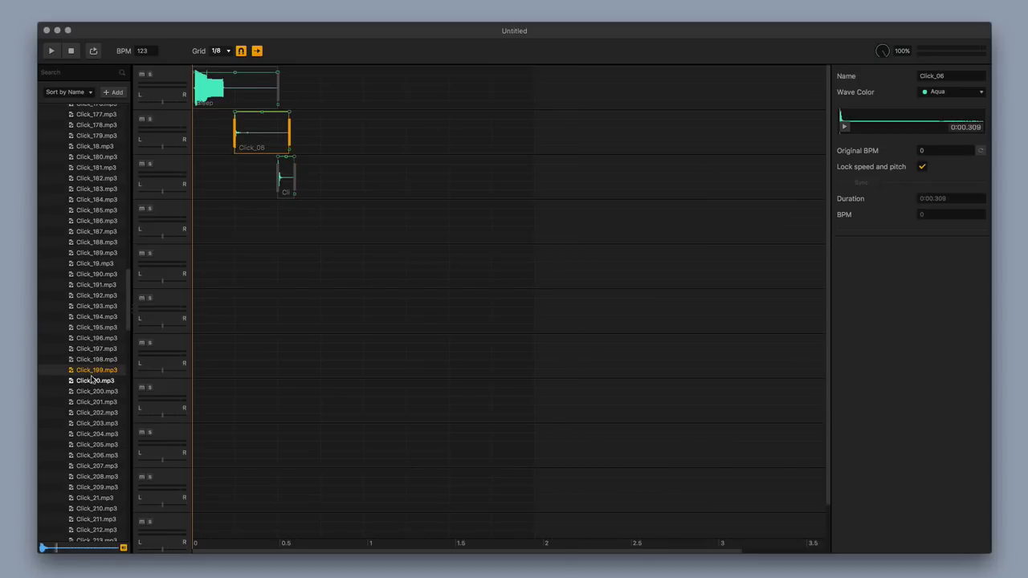
{"action": "left_click", "coordinate": [95, 401]}
{"action": "left_click_drag", "start_coordinate": [95, 401], "coordinate": [338, 92]}
Place Click_34.mp3 on the second track, starting where Click_201 ends
{"action": "scroll", "coordinate": [104, 441], "scroll_direction": "down", "scroll_amount": 7}
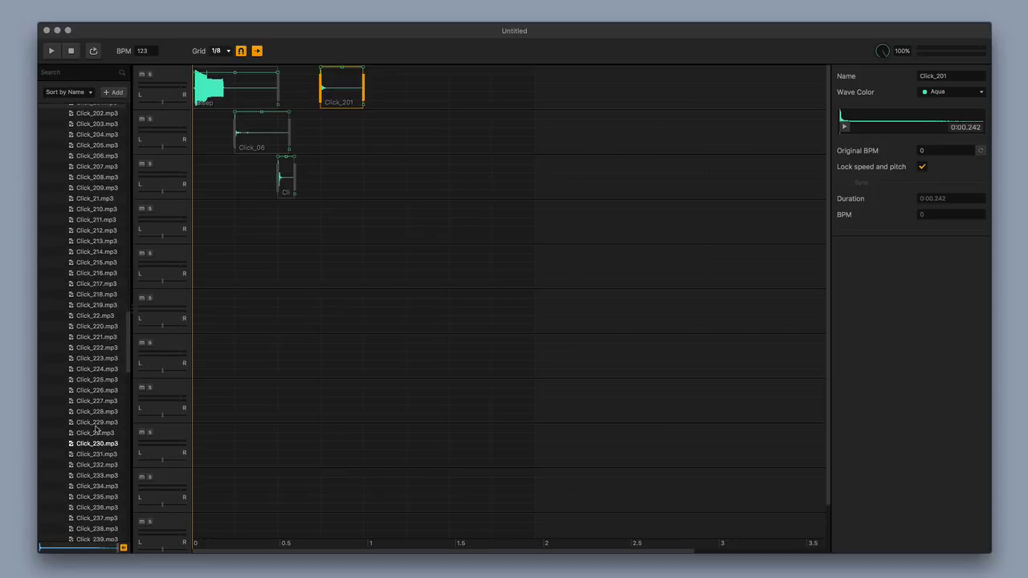
{"action": "scroll", "coordinate": [93, 257], "scroll_direction": "down", "scroll_amount": 13}
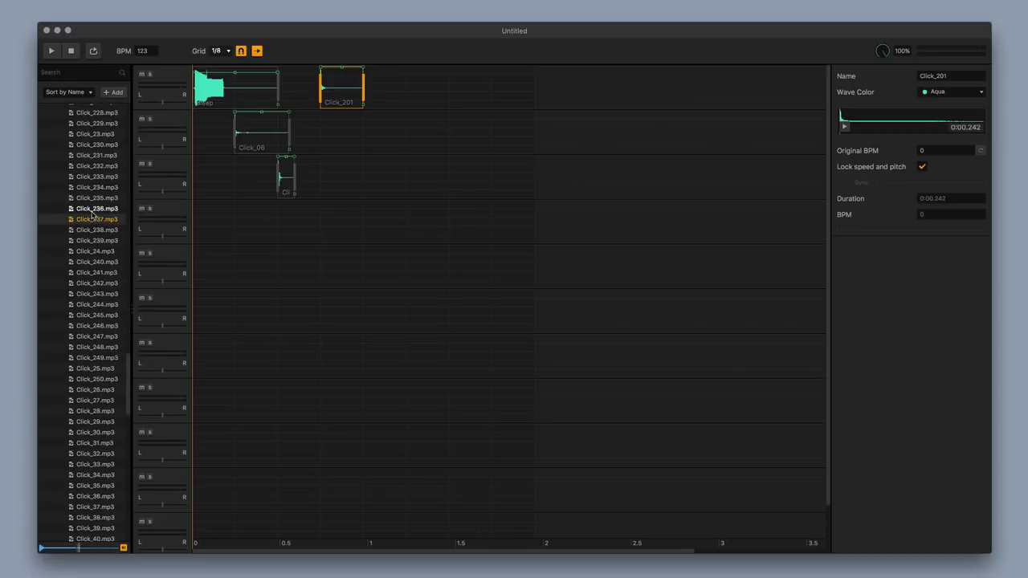
{"action": "left_click_drag", "start_coordinate": [94, 210], "coordinate": [382, 138]}
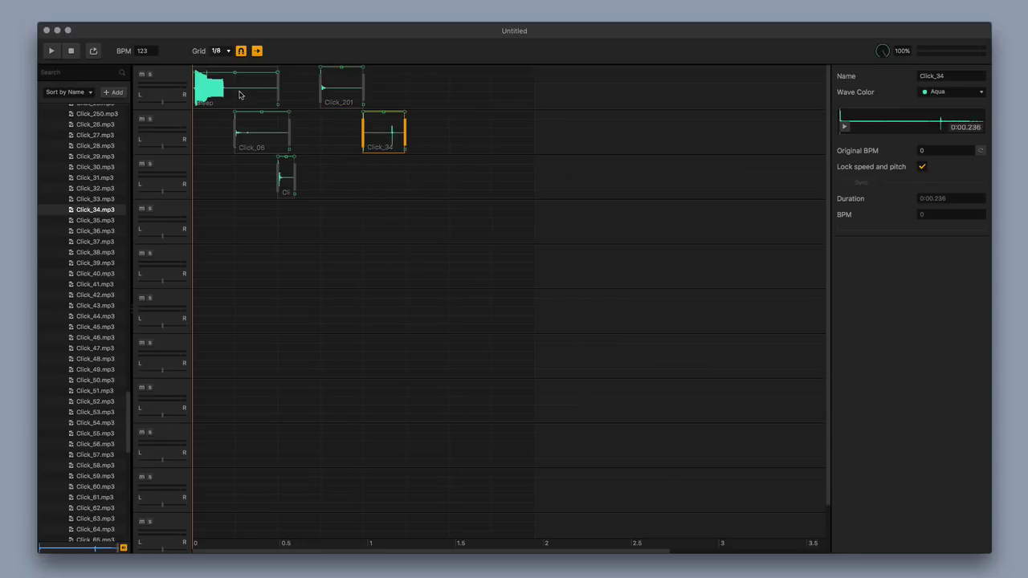
Move the Bleep clip to about 1.5 s on the first track and place Click_44.mp3 at the start of the third track
{"action": "left_click_drag", "start_coordinate": [239, 95], "coordinate": [497, 84]}
{"action": "scroll", "coordinate": [334, 149], "scroll_direction": "down", "scroll_amount": 2}
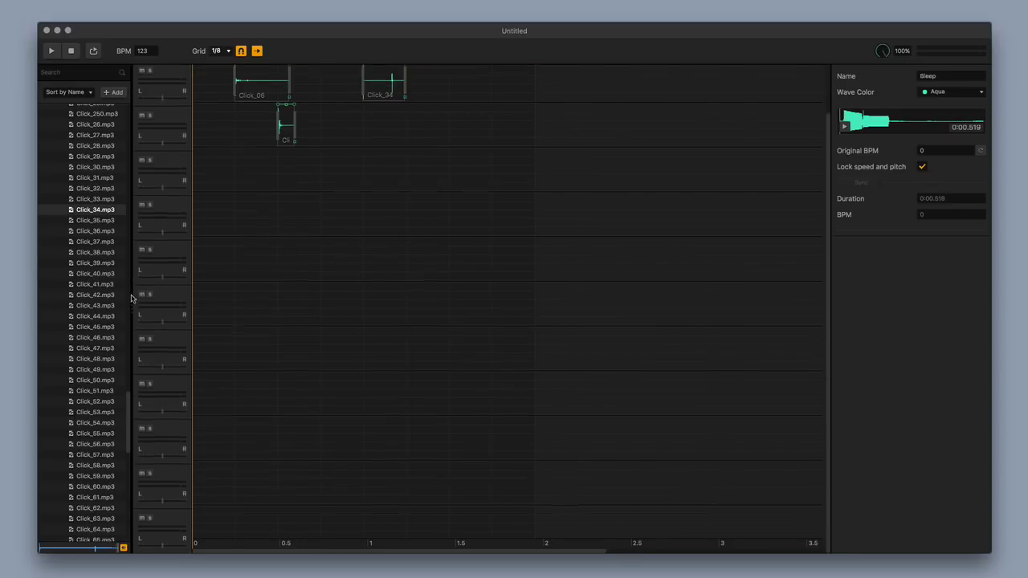
{"action": "left_click", "coordinate": [92, 306]}
{"action": "scroll", "coordinate": [89, 316], "scroll_direction": "up", "scroll_amount": 1}
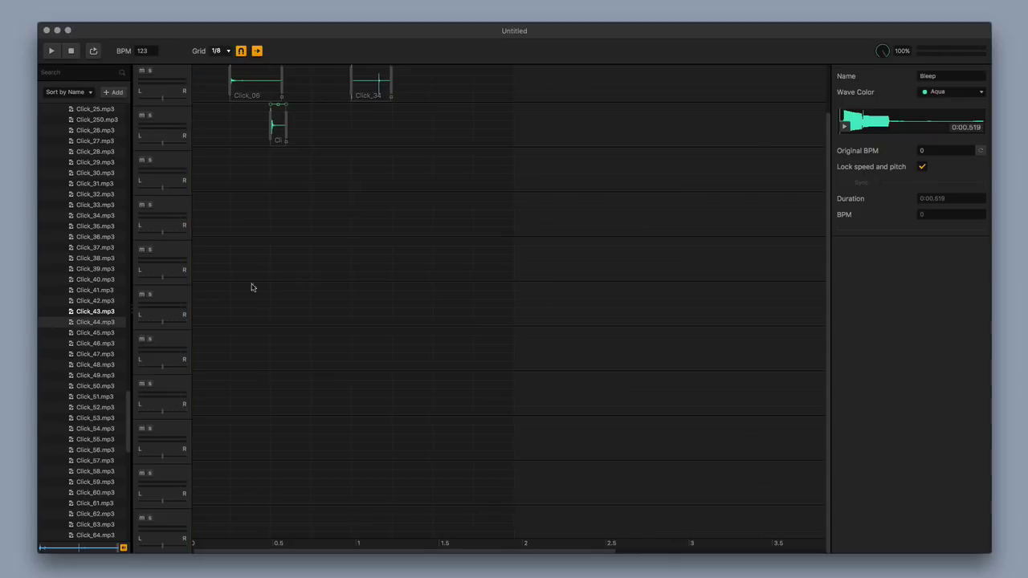
{"action": "left_click_drag", "start_coordinate": [95, 321], "coordinate": [212, 123]}
Play the arrangement through and return the playhead to the start
{"action": "key", "text": "space"}
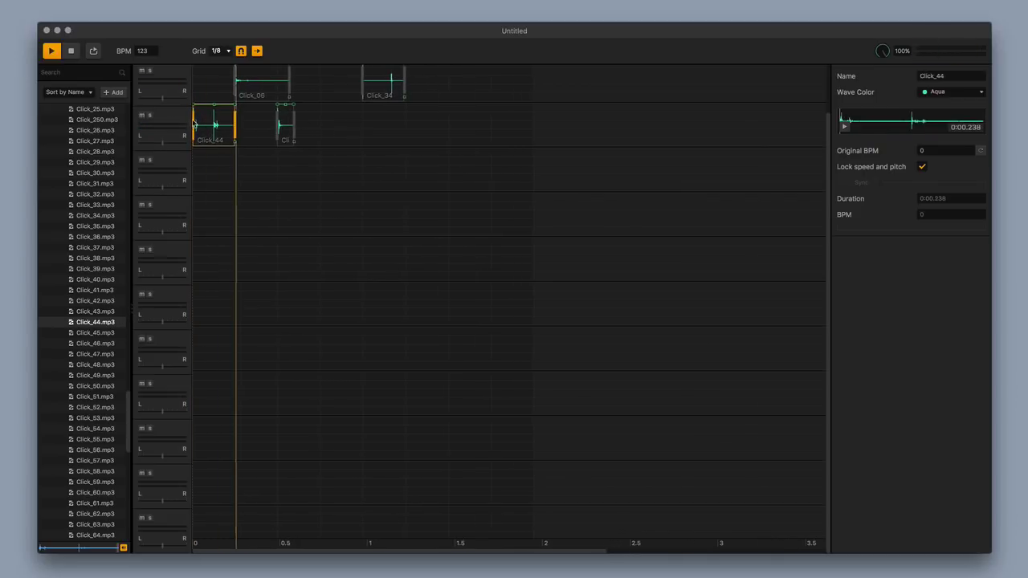
{"action": "scroll", "coordinate": [207, 167], "scroll_direction": "up", "scroll_amount": 1}
{"action": "left_click", "coordinate": [208, 80]}
{"action": "key", "text": "space"}
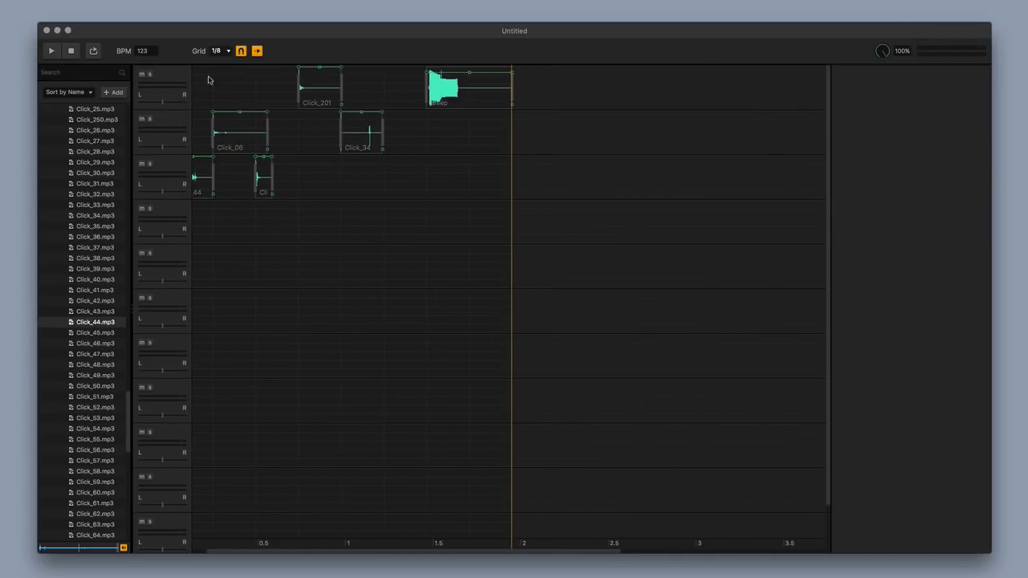
{"action": "left_click", "coordinate": [78, 51]}
Move Click_44 to the start of the first track and place Click_51.mp3 on the third track where Click_34 ends
{"action": "left_click_drag", "start_coordinate": [210, 175], "coordinate": [211, 87]}
{"action": "scroll", "coordinate": [96, 346], "scroll_direction": "down", "scroll_amount": 1}
{"action": "scroll", "coordinate": [96, 353], "scroll_direction": "down", "scroll_amount": 2}
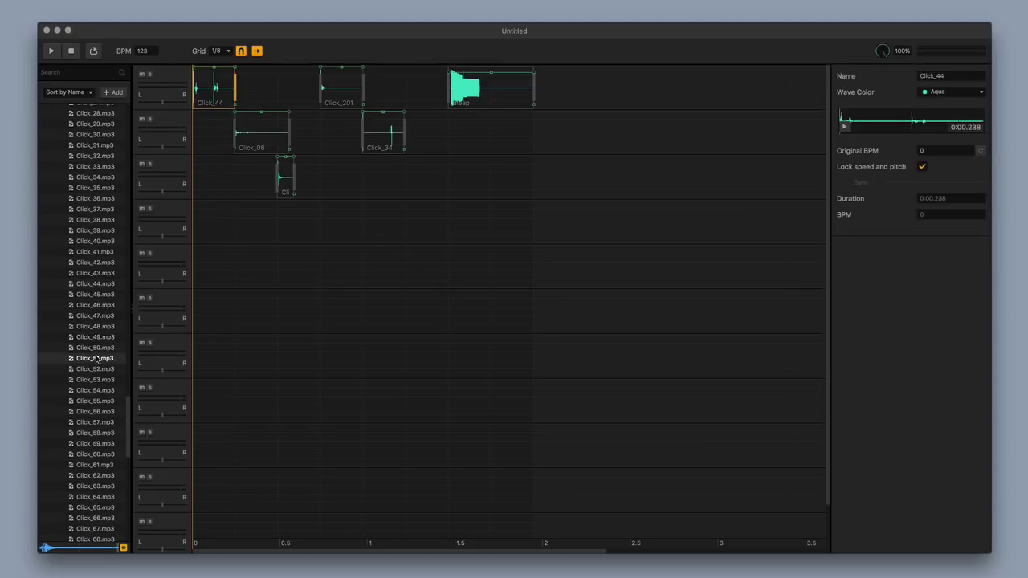
{"action": "left_click_drag", "start_coordinate": [97, 359], "coordinate": [410, 181]}
Place Click_53.mp3 on the third track at about 1.7 s, so that it ends together with Bleep
{"action": "scroll", "coordinate": [79, 243], "scroll_direction": "down", "scroll_amount": 5}
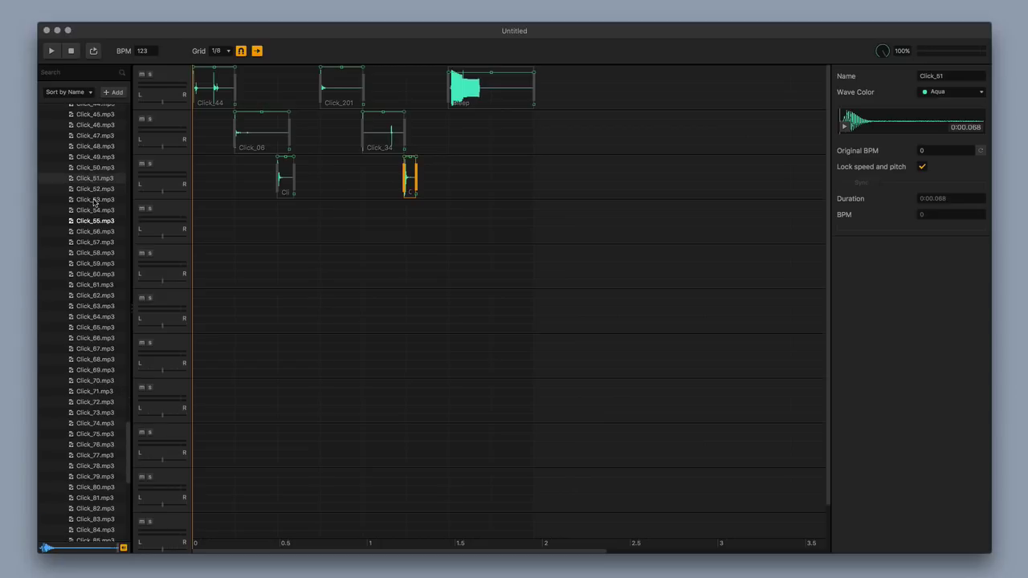
{"action": "left_click_drag", "start_coordinate": [95, 200], "coordinate": [512, 178]}
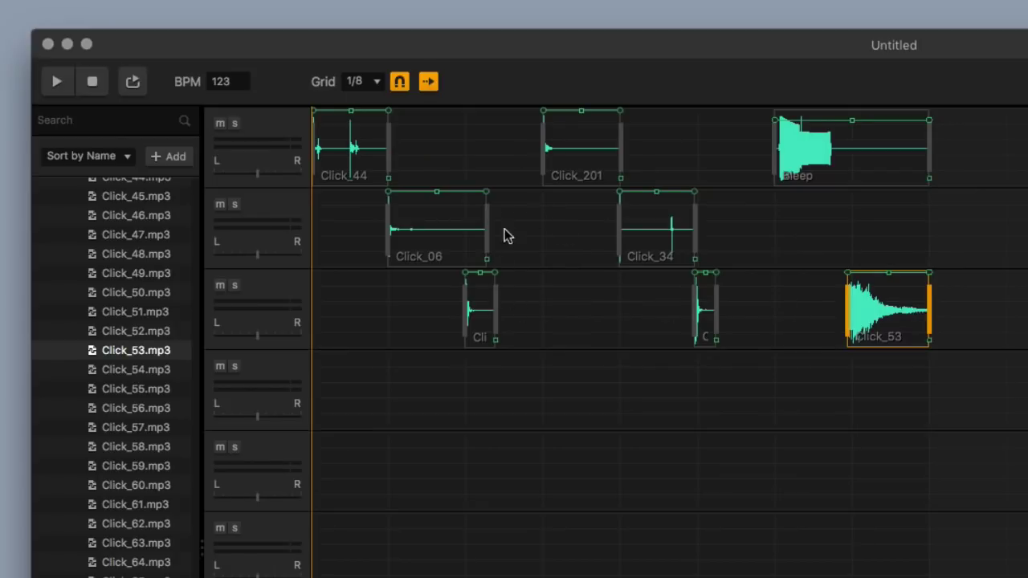
Play the finished sequence and turn on loop playback
{"action": "scroll", "coordinate": [714, 269], "scroll_direction": "down", "scroll_amount": 2}
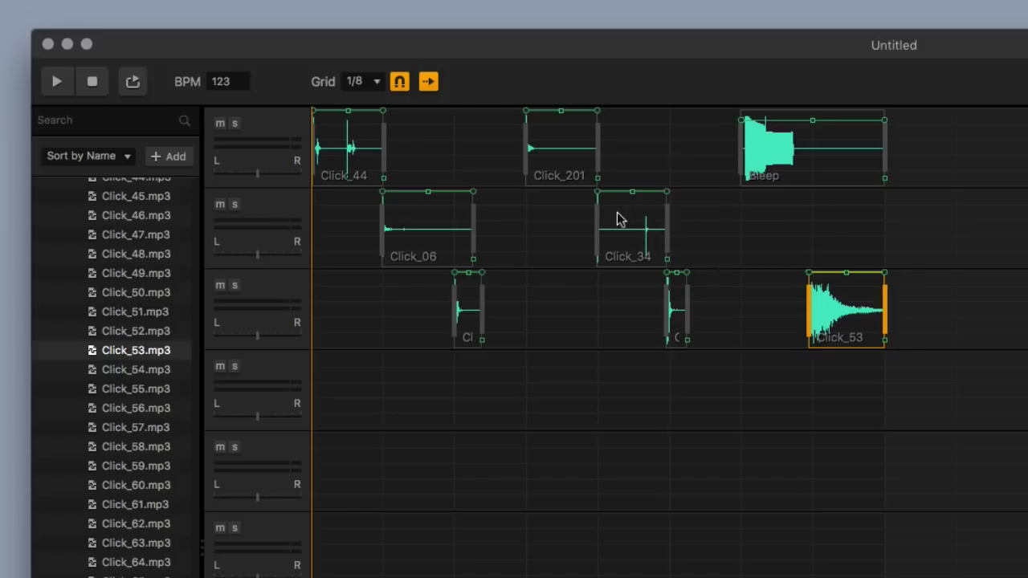
{"action": "left_click", "coordinate": [61, 81]}
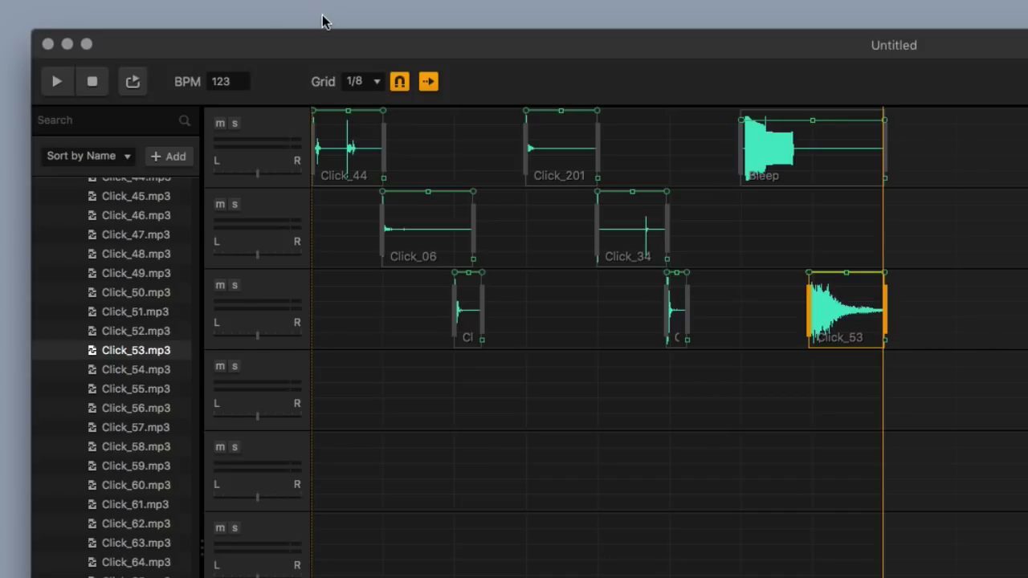
{"action": "left_click", "coordinate": [133, 81]}
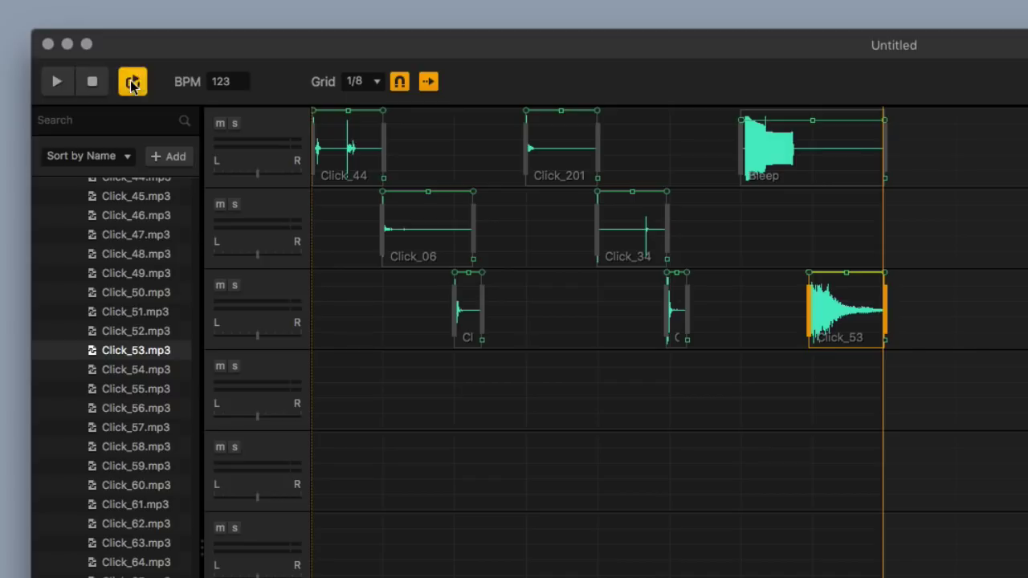
Play the looped sequence to check how it repeats and stop playback
{"action": "left_click", "coordinate": [57, 83]}
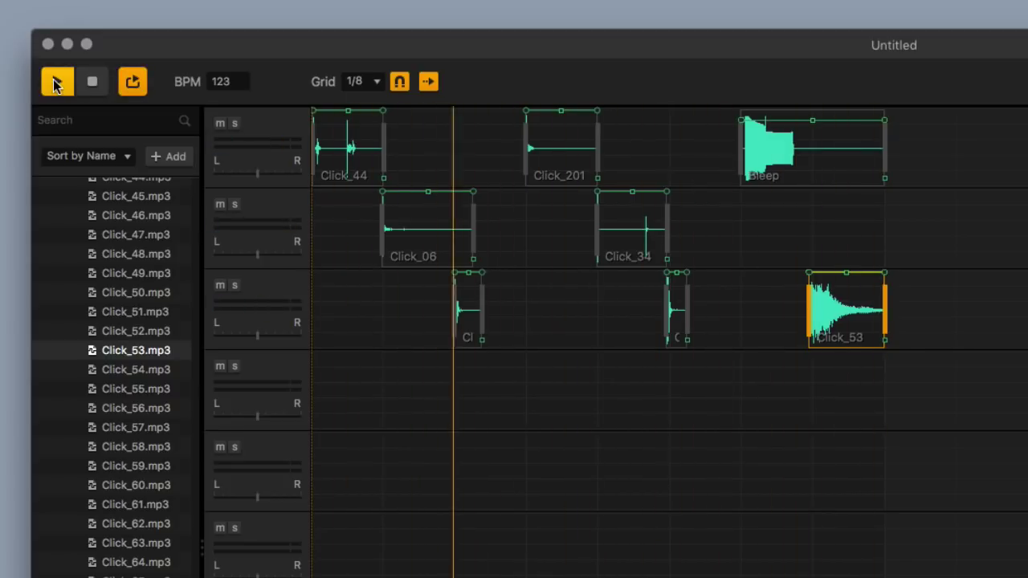
{"action": "left_click", "coordinate": [93, 82]}
Collapse the User Interface folder and open Music Creator, Deep House and Kicks within Library Vol. 2
{"action": "scroll", "coordinate": [122, 243], "scroll_direction": "up", "scroll_amount": 20}
{"action": "scroll", "coordinate": [125, 243], "scroll_direction": "up", "scroll_amount": 15}
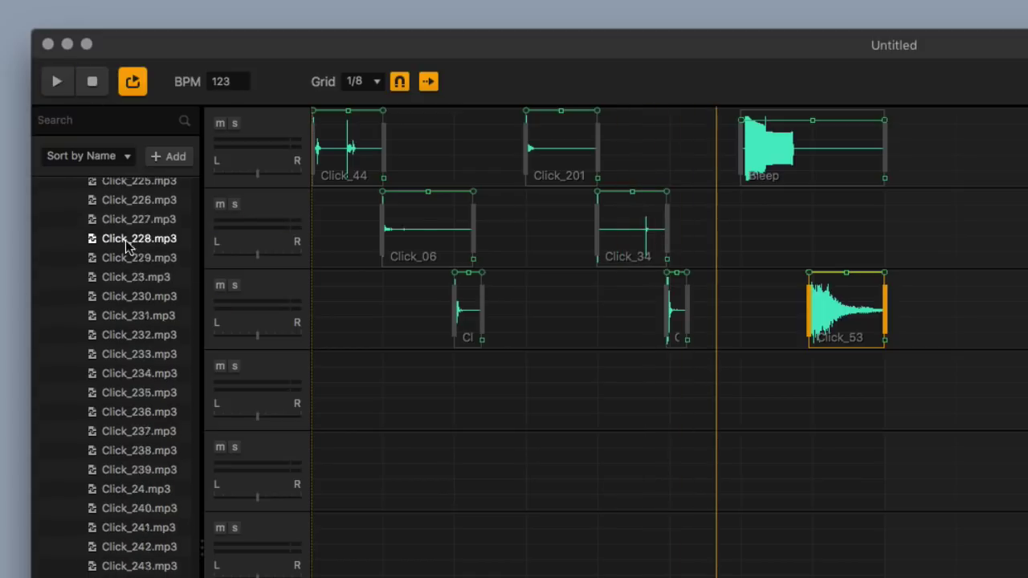
{"action": "left_click", "coordinate": [53, 265]}
{"action": "left_click", "coordinate": [44, 284]}
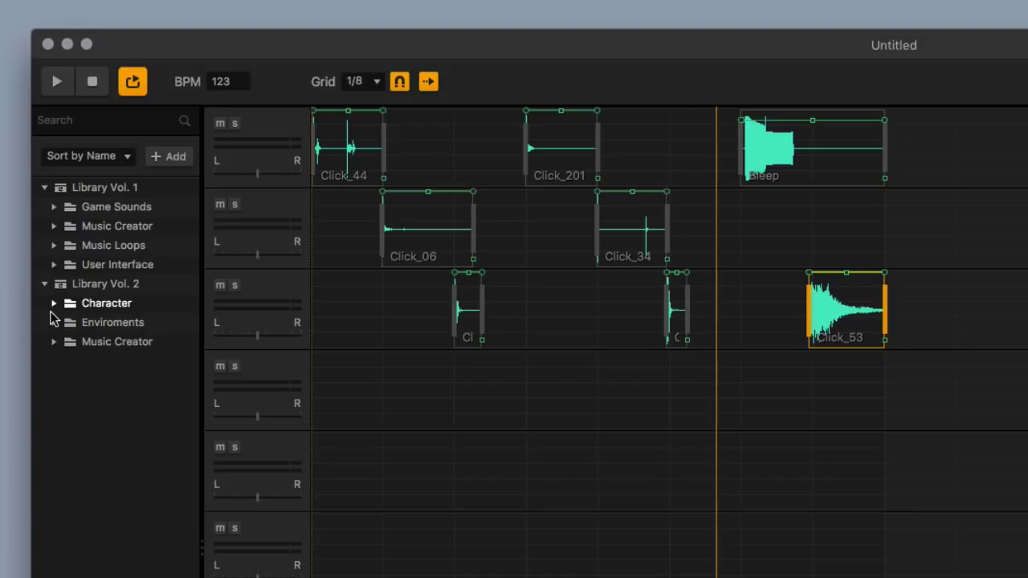
{"action": "left_click", "coordinate": [53, 341]}
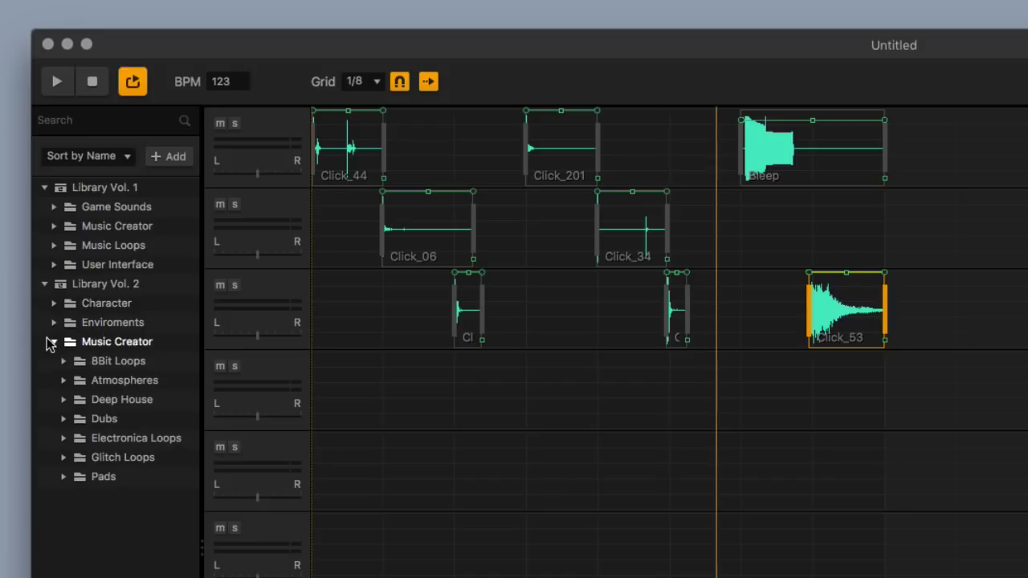
{"action": "left_click", "coordinate": [65, 399]}
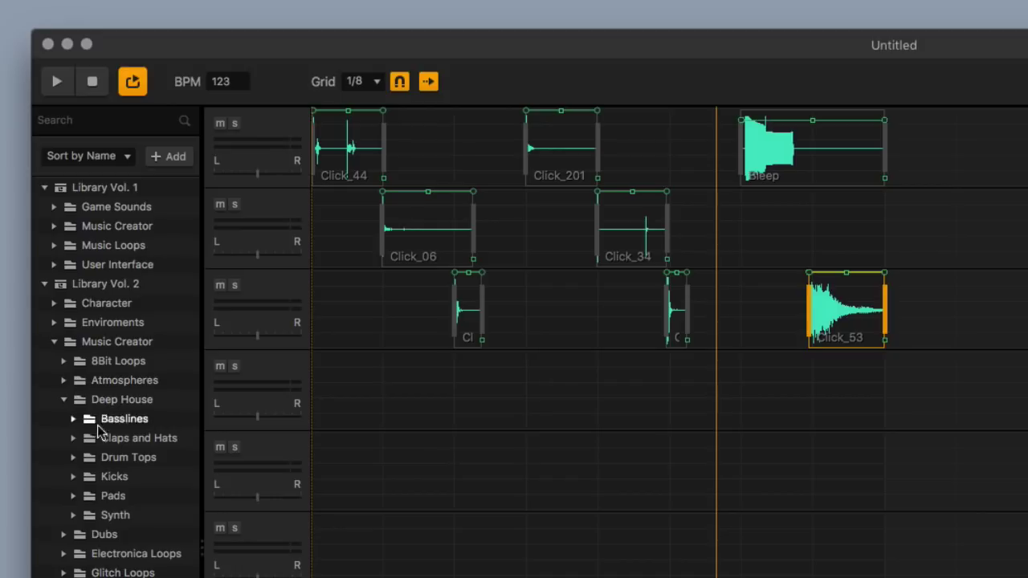
{"action": "left_click", "coordinate": [73, 476]}
Audition Kick Breakbeat 10 from the Kicks folder and place it at the start of the fourth track
{"action": "scroll", "coordinate": [109, 455], "scroll_direction": "down", "scroll_amount": 5}
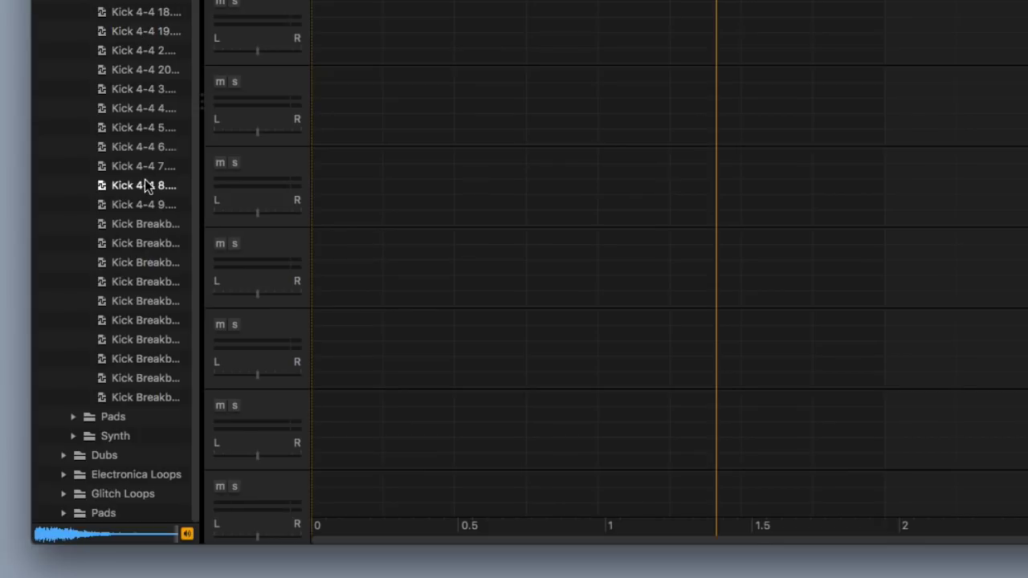
{"action": "left_click", "coordinate": [149, 243]}
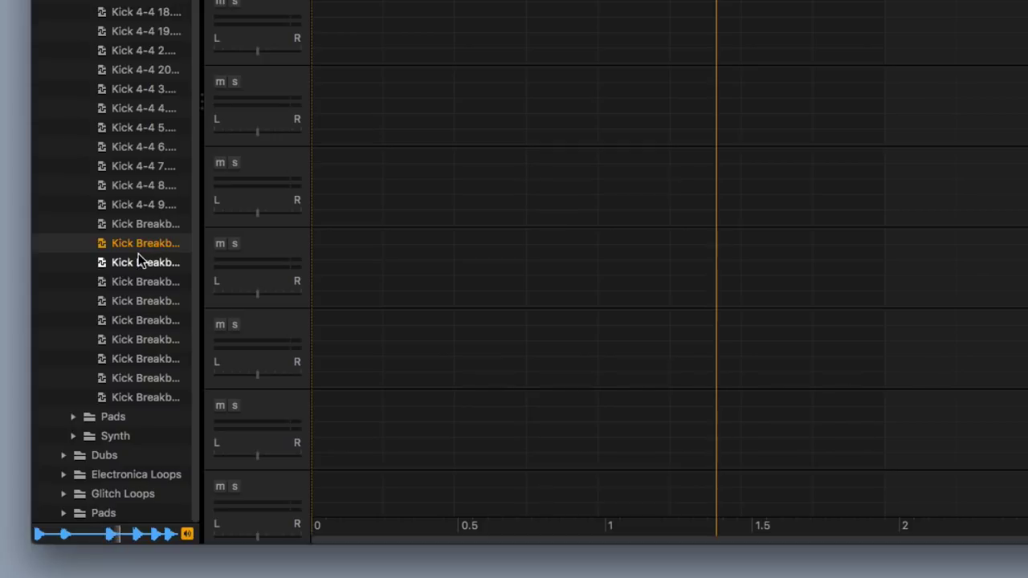
{"action": "left_click_drag", "start_coordinate": [138, 227], "coordinate": [390, 0]}
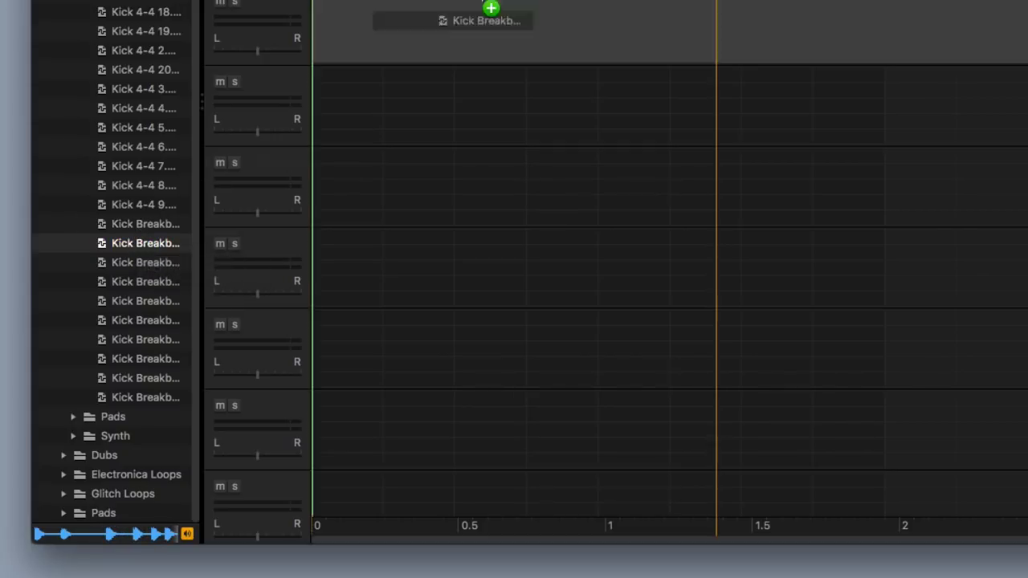
{"action": "left_click_drag", "start_coordinate": [327, 338], "coordinate": [329, 339]}
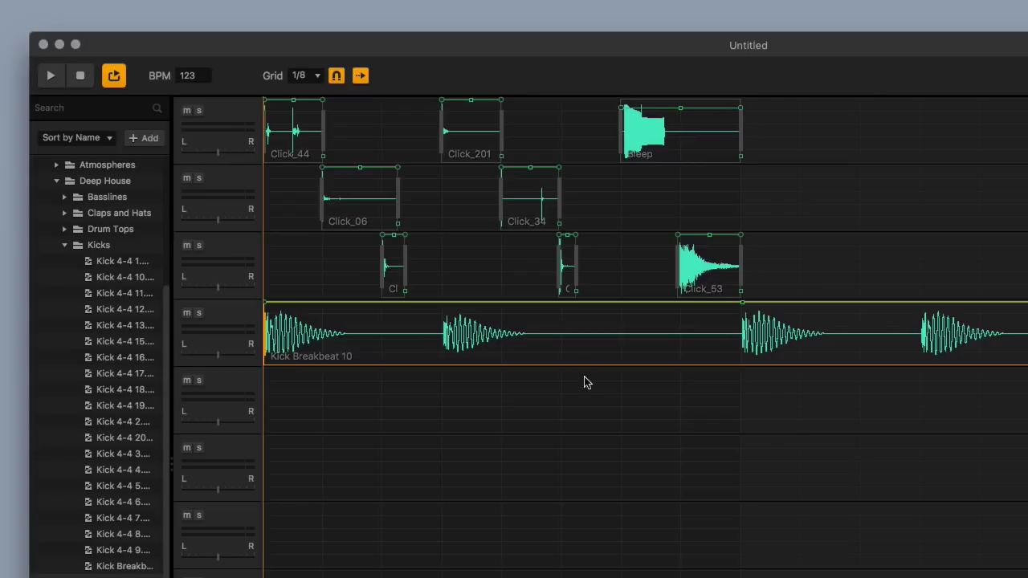
Trim the end of Kick Breakbeat 10 to about 1.95 s, in line with the ends of Bleep and Click_53
{"action": "scroll", "coordinate": [589, 380], "scroll_direction": "down", "scroll_amount": 3}
{"action": "scroll", "coordinate": [503, 337], "scroll_direction": "up", "scroll_amount": 4}
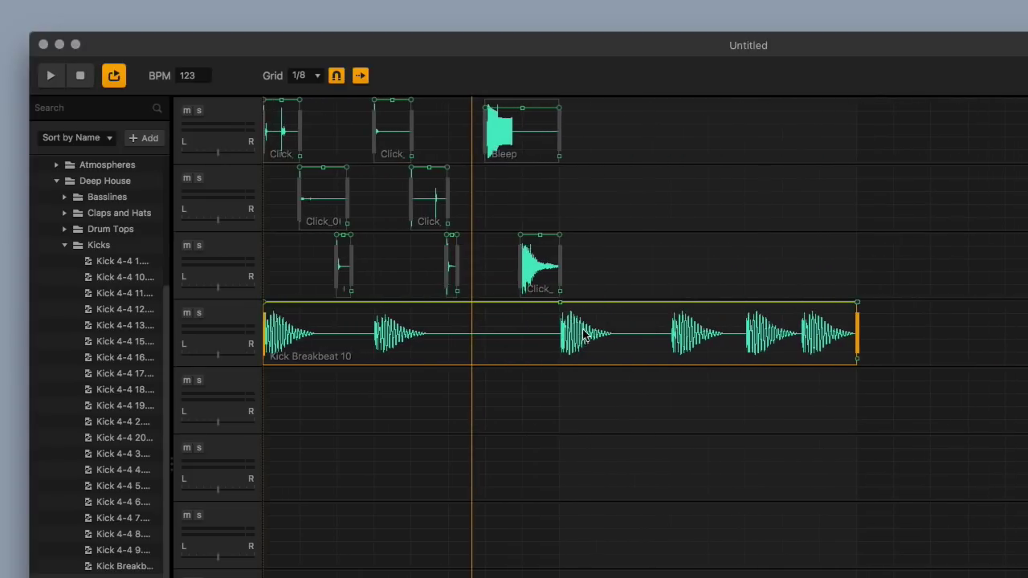
{"action": "scroll", "coordinate": [539, 341], "scroll_direction": "down", "scroll_amount": 2}
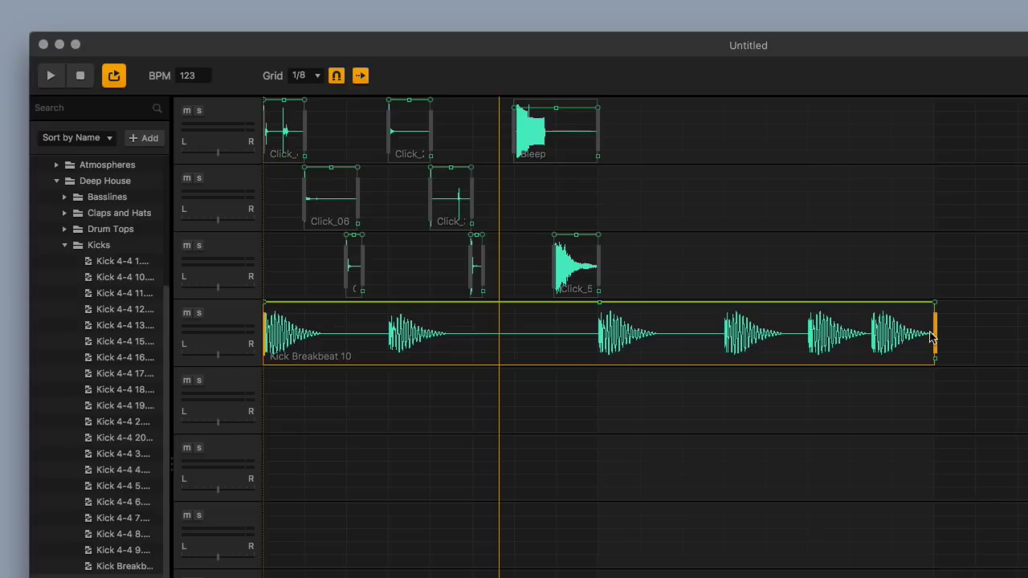
{"action": "left_click_drag", "start_coordinate": [931, 337], "coordinate": [597, 328]}
{"action": "scroll", "coordinate": [359, 267], "scroll_direction": "up", "scroll_amount": 3}
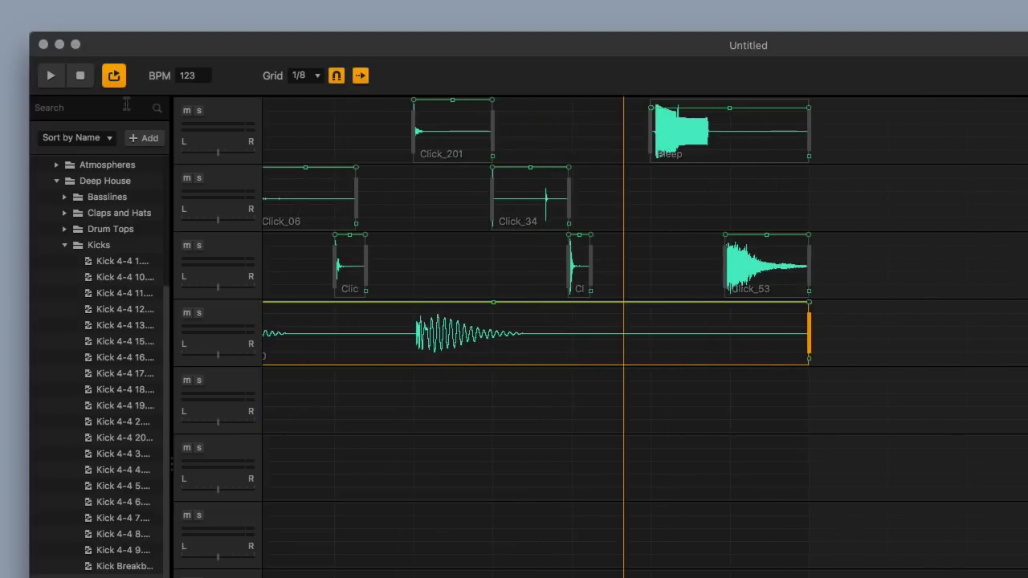
Return the playhead to the start, play the loop with the shortened kick and stop playback
{"action": "left_click", "coordinate": [79, 75]}
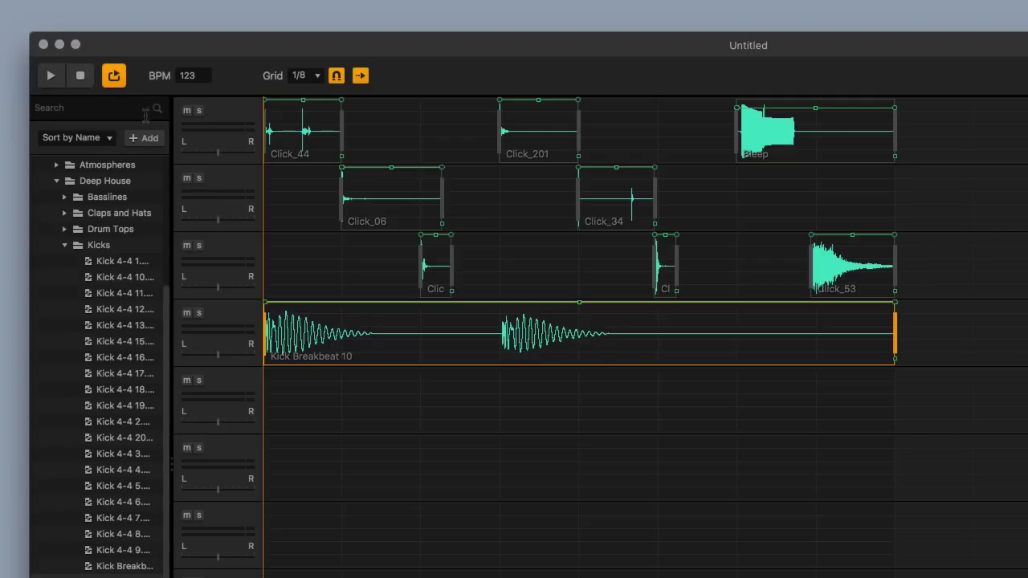
{"action": "scroll", "coordinate": [516, 302], "scroll_direction": "up", "scroll_amount": 2}
{"action": "left_click", "coordinate": [73, 79]}
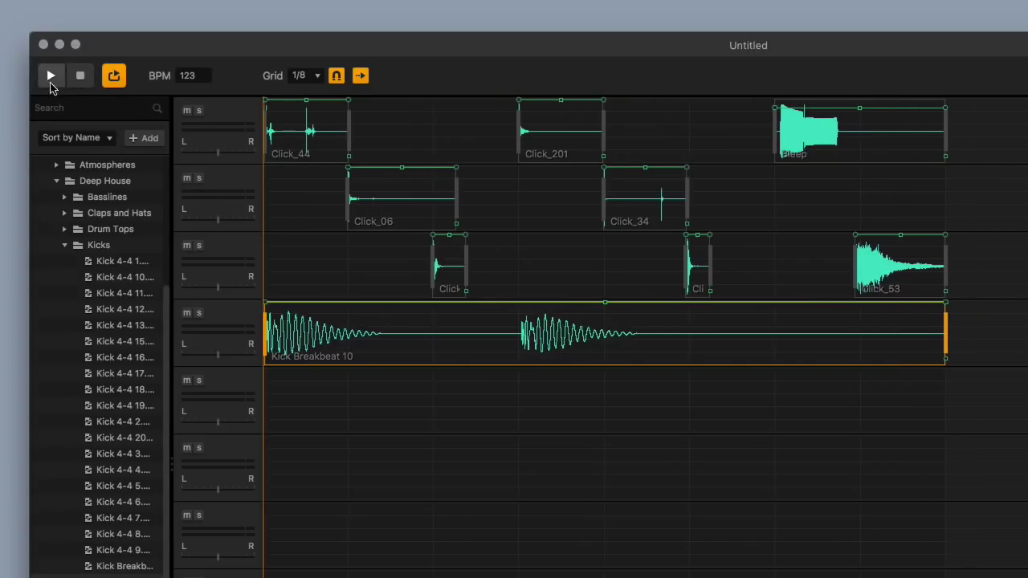
{"action": "left_click", "coordinate": [50, 77]}
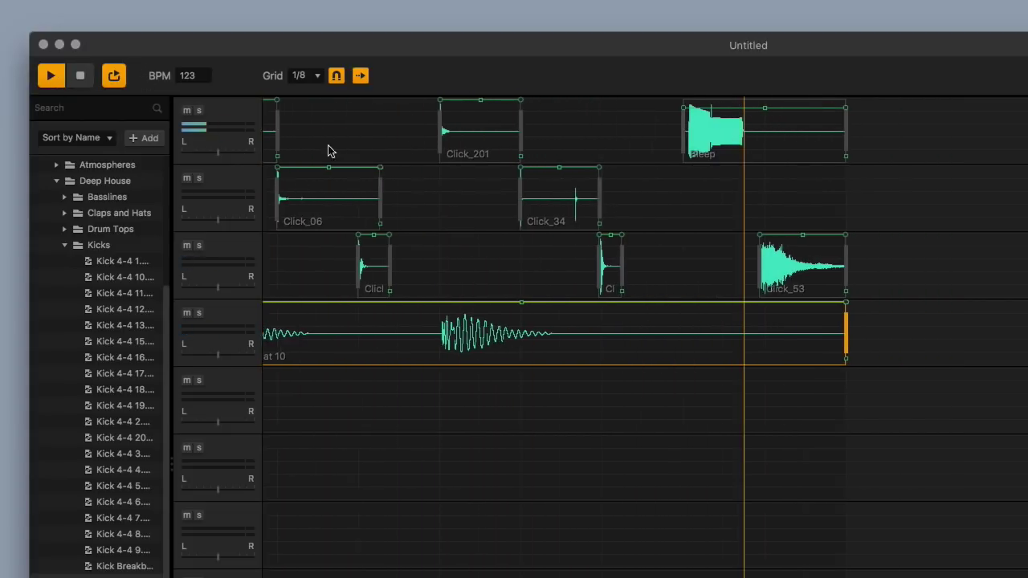
{"action": "left_click", "coordinate": [81, 75]}
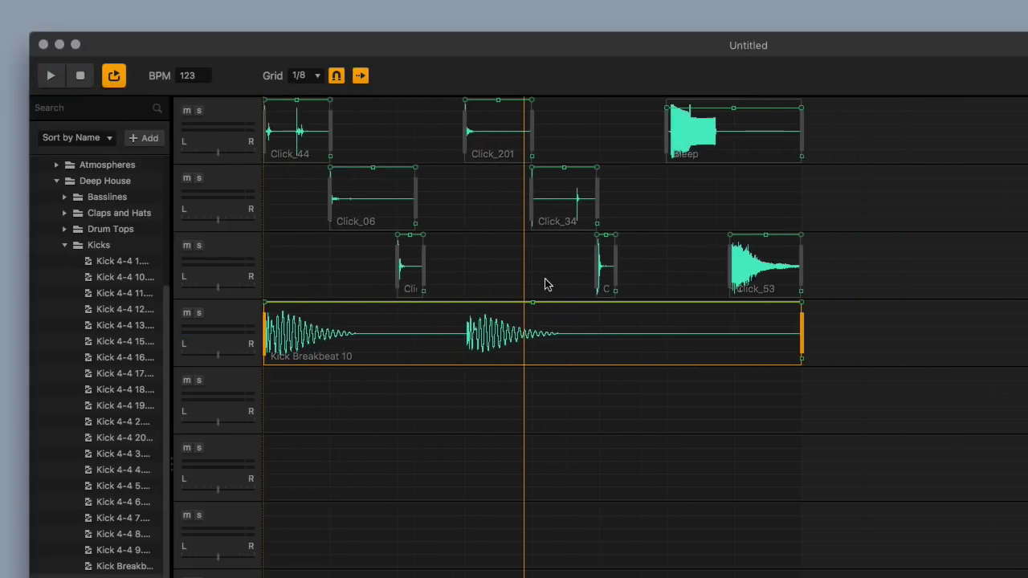
Extend the end of Kick Breakbeat 10 back to its full 3.902 s length
{"action": "scroll", "coordinate": [690, 365], "scroll_direction": "down", "scroll_amount": 3}
{"action": "left_click_drag", "start_coordinate": [739, 331], "coordinate": [1027, 348]}
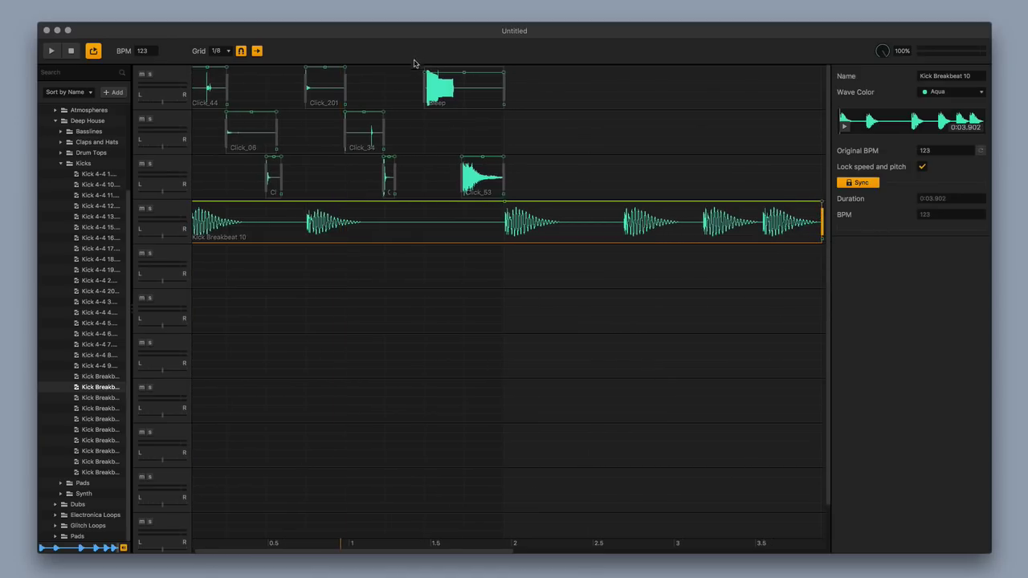
Turn off the timeline's playhead following and play the loop from the start, returning the playhead there
{"action": "scroll", "coordinate": [312, 133], "scroll_direction": "up", "scroll_amount": 2}
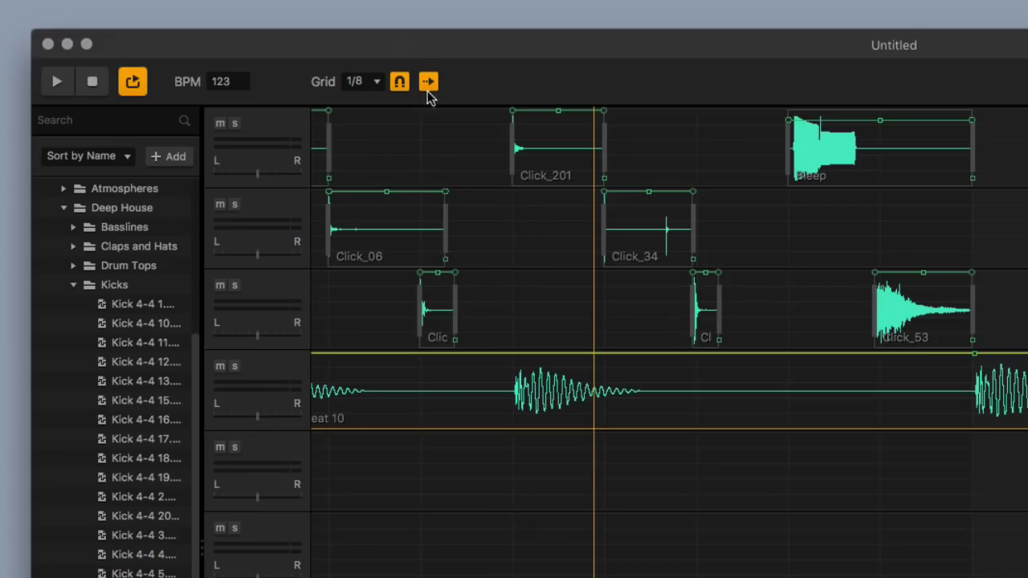
{"action": "left_click", "coordinate": [90, 82]}
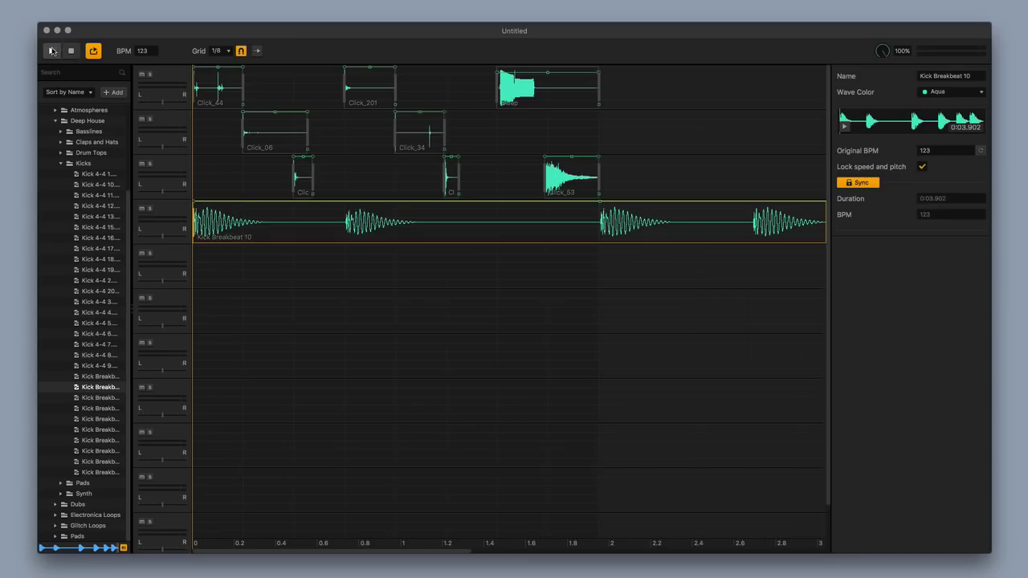
{"action": "left_click", "coordinate": [51, 51]}
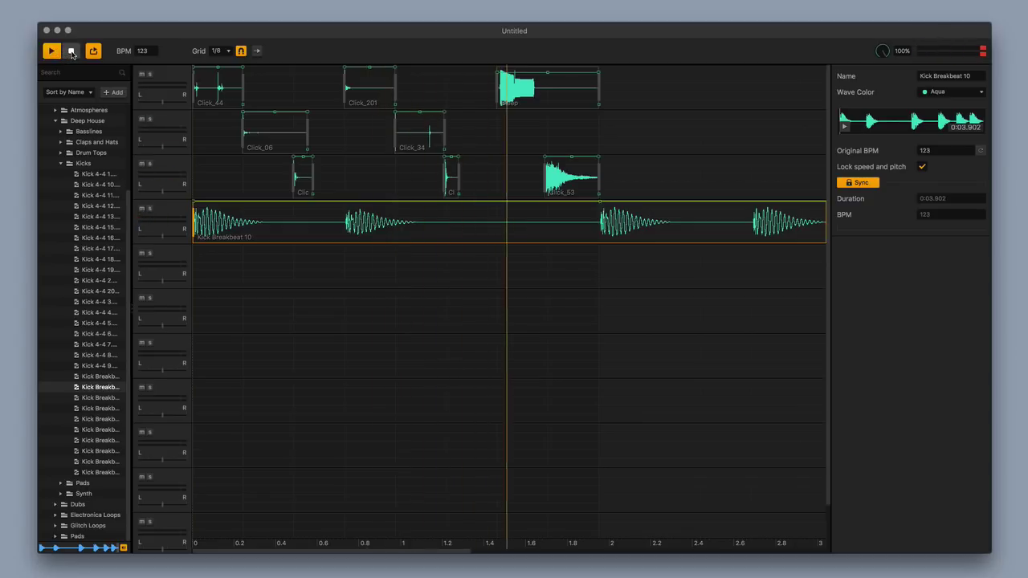
{"action": "key", "text": "space"}
{"action": "scroll", "coordinate": [554, 214], "scroll_direction": "down", "scroll_amount": 3}
{"action": "scroll", "coordinate": [434, 226], "scroll_direction": "up", "scroll_amount": 2}
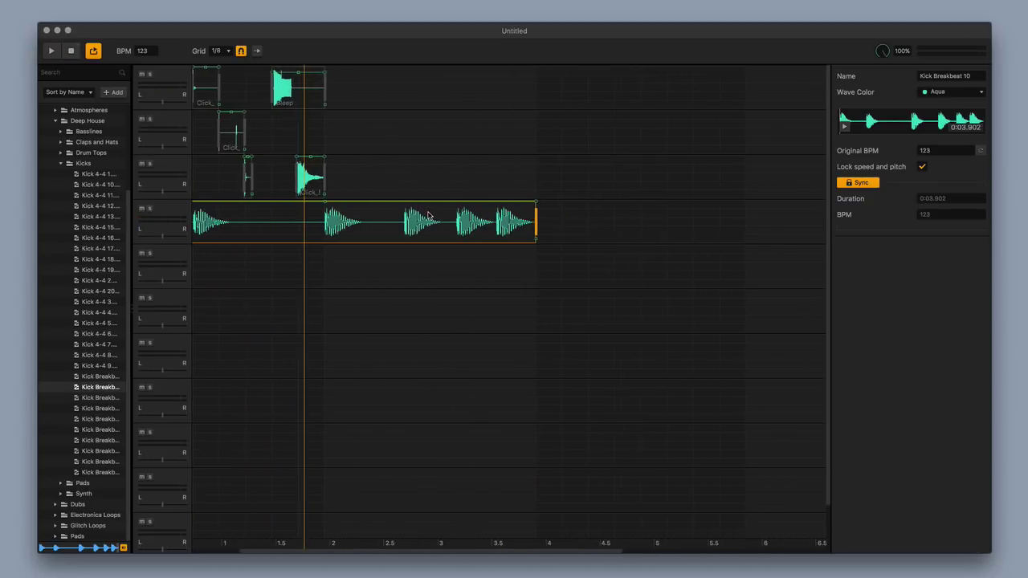
{"action": "left_click", "coordinate": [72, 52]}
Duplicate Click_53 and place the copy on the third track just after the fourth kick hit
{"action": "scroll", "coordinate": [282, 150], "scroll_direction": "up", "scroll_amount": 3}
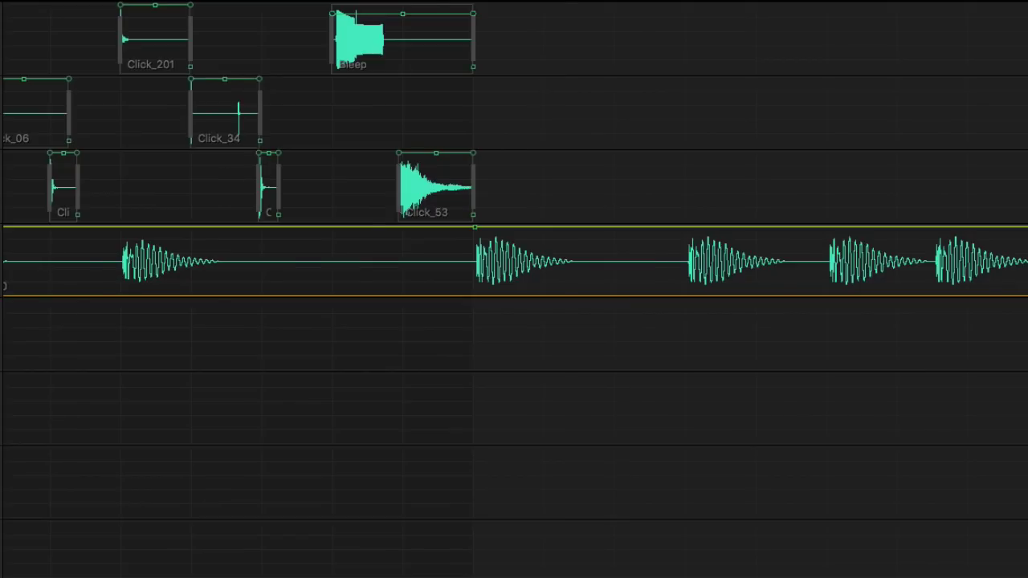
{"action": "left_click", "coordinate": [432, 185]}
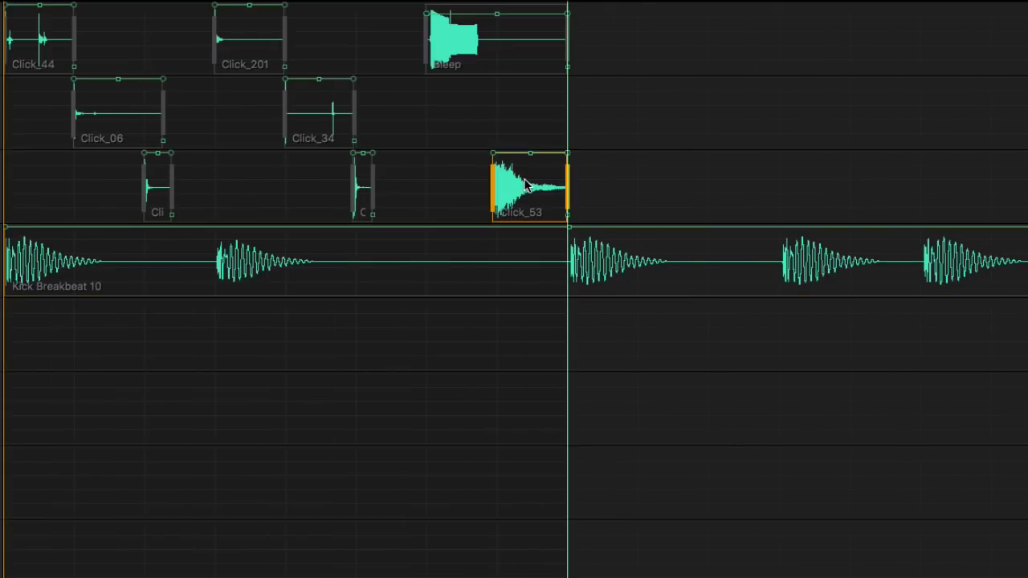
{"action": "key", "text": "super+v"}
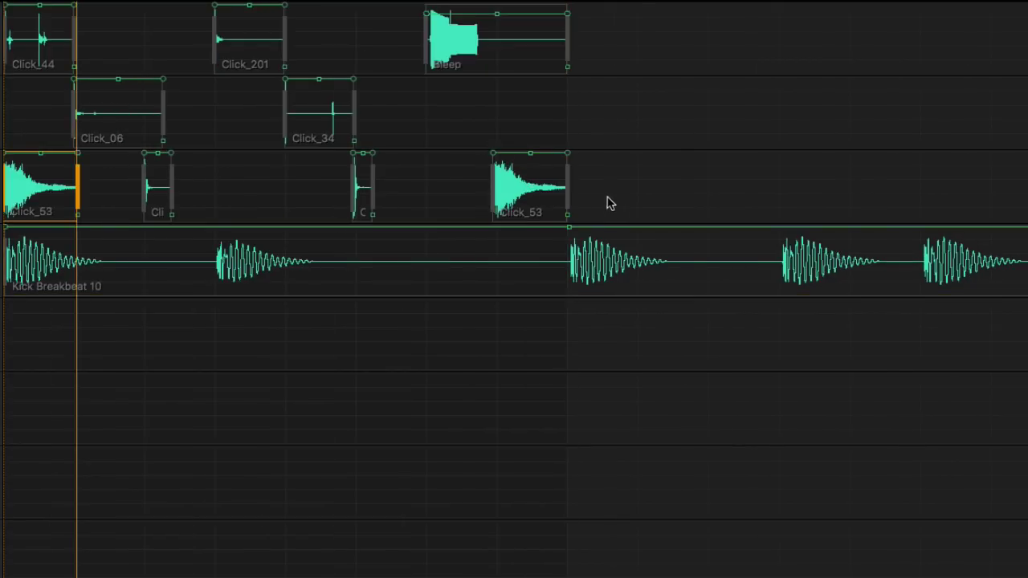
{"action": "left_click_drag", "start_coordinate": [60, 193], "coordinate": [865, 159]}
{"action": "key", "text": "super+Left"}
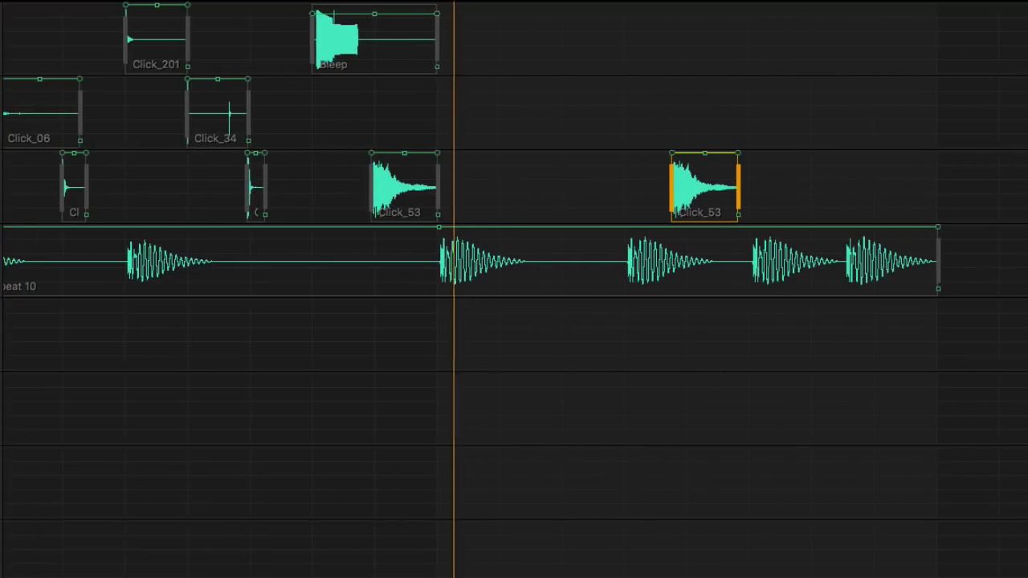
Copy Bleep to the fourth kick hit on the first track and Click_201 to the second track, an eighth note after the third kick hit
{"action": "left_click", "coordinate": [394, 33]}
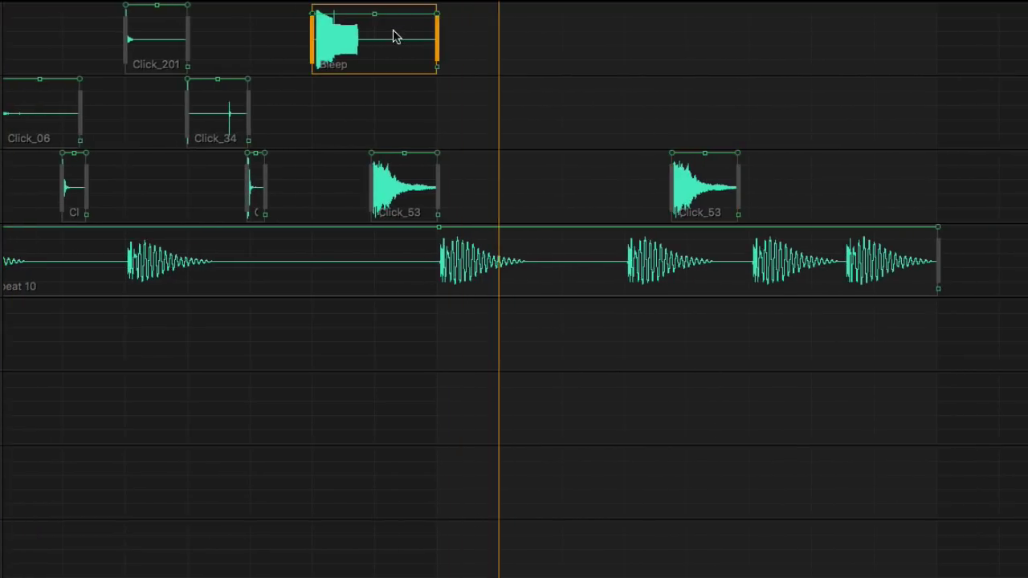
{"action": "key", "text": "super+c"}
{"action": "key", "text": "super+v"}
{"action": "left_click_drag", "start_coordinate": [554, 40], "coordinate": [528, 147]}
{"action": "left_click", "coordinate": [129, 53]}
{"action": "key", "text": "super+c"}
{"action": "key", "text": "super+v"}
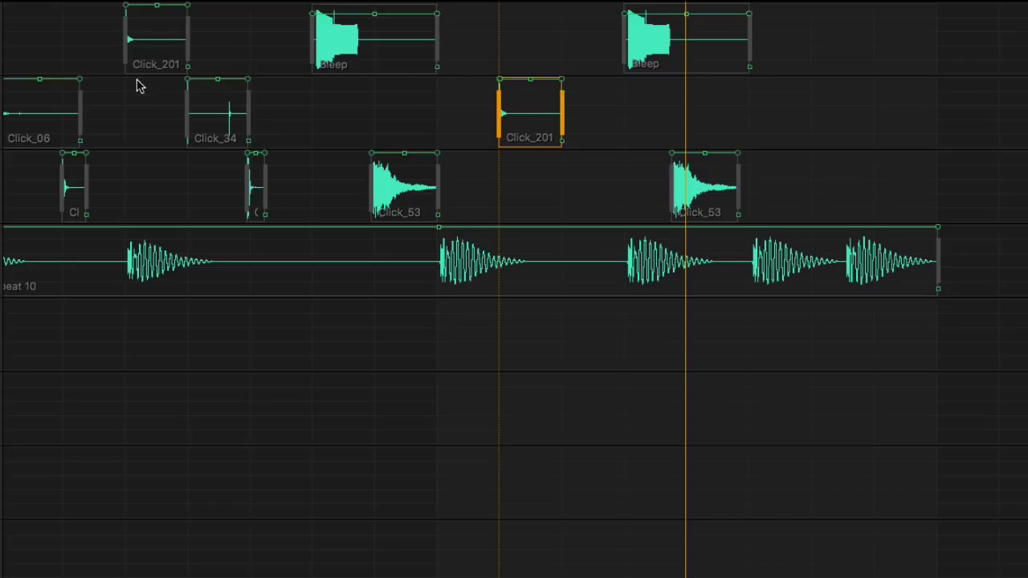
Paste three copies of the short click after Click_34 at 1/8 intervals on the third track, starting where the first Click_53 ends
{"action": "left_click", "coordinate": [211, 115]}
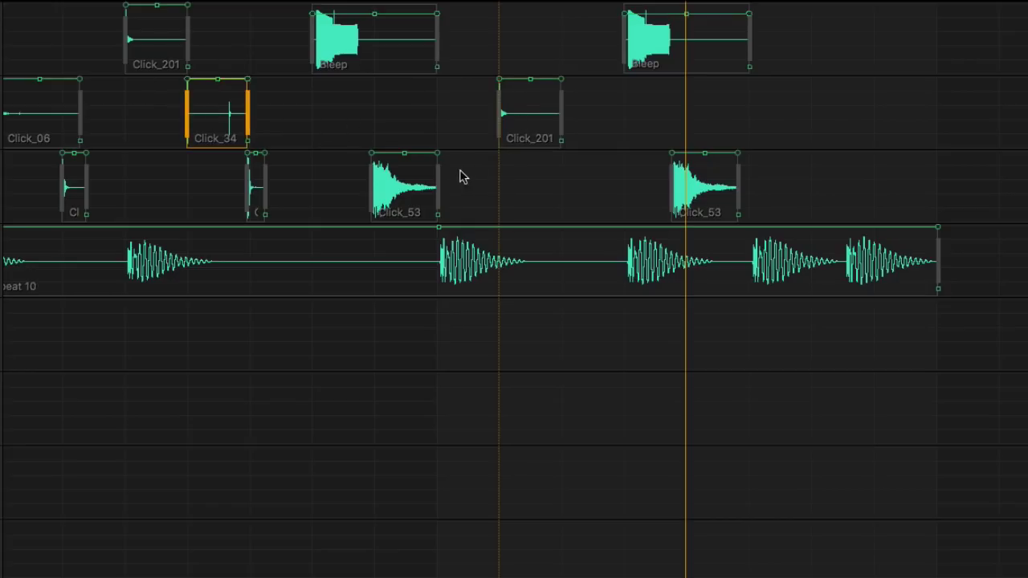
{"action": "left_click_drag", "start_coordinate": [685, 2], "coordinate": [438, 1]}
{"action": "left_click", "coordinate": [257, 191]}
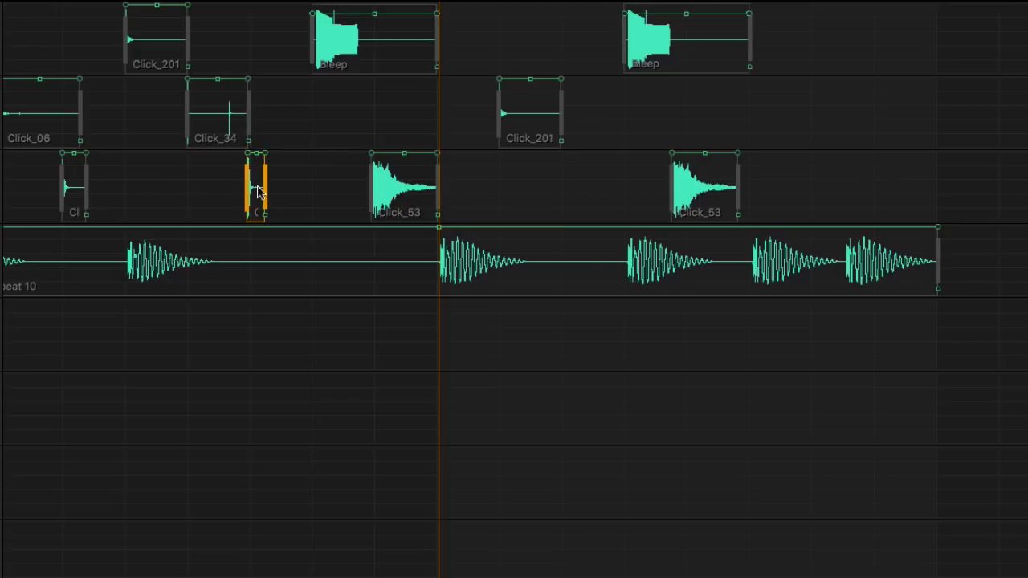
{"action": "key", "text": "super+v"}
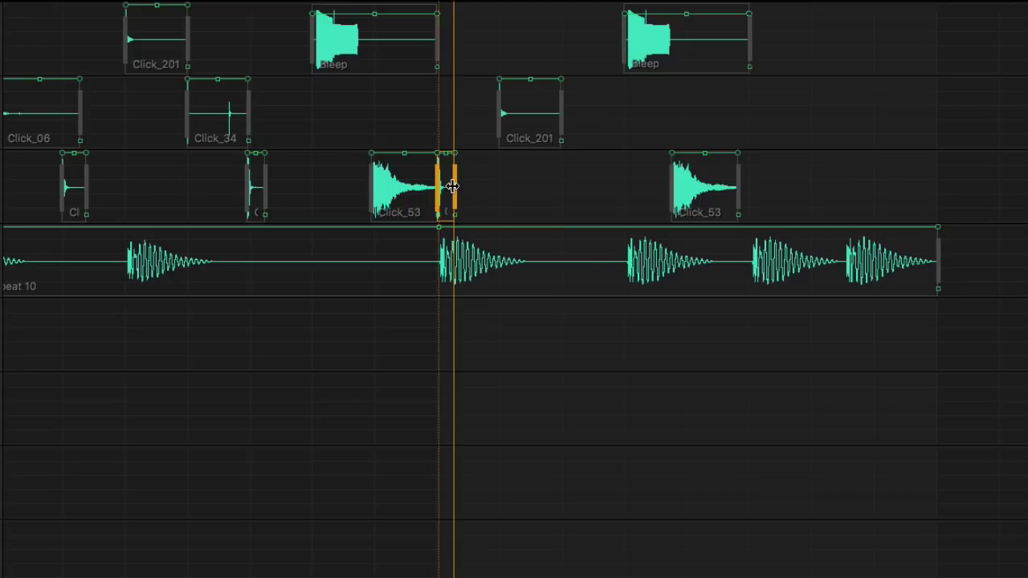
{"action": "key", "text": "super+v"}
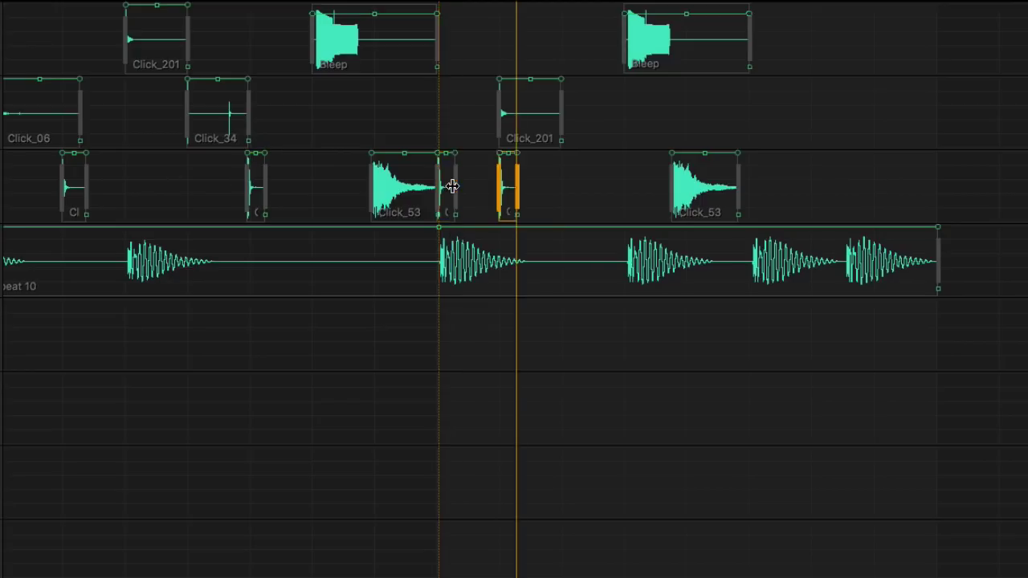
{"action": "key", "text": "super+v"}
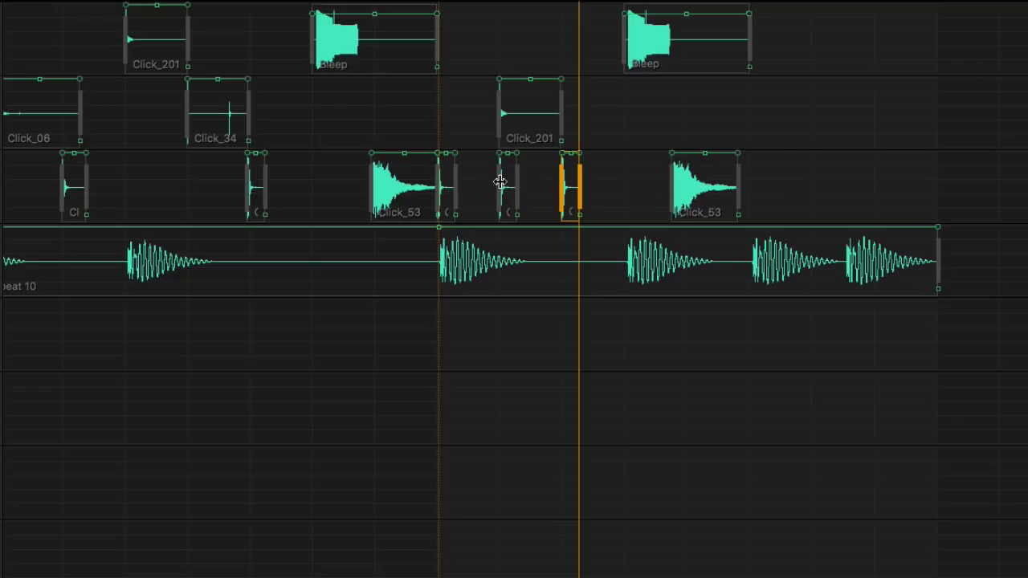
{"action": "scroll", "coordinate": [499, 183], "scroll_direction": "right", "scroll_amount": 5}
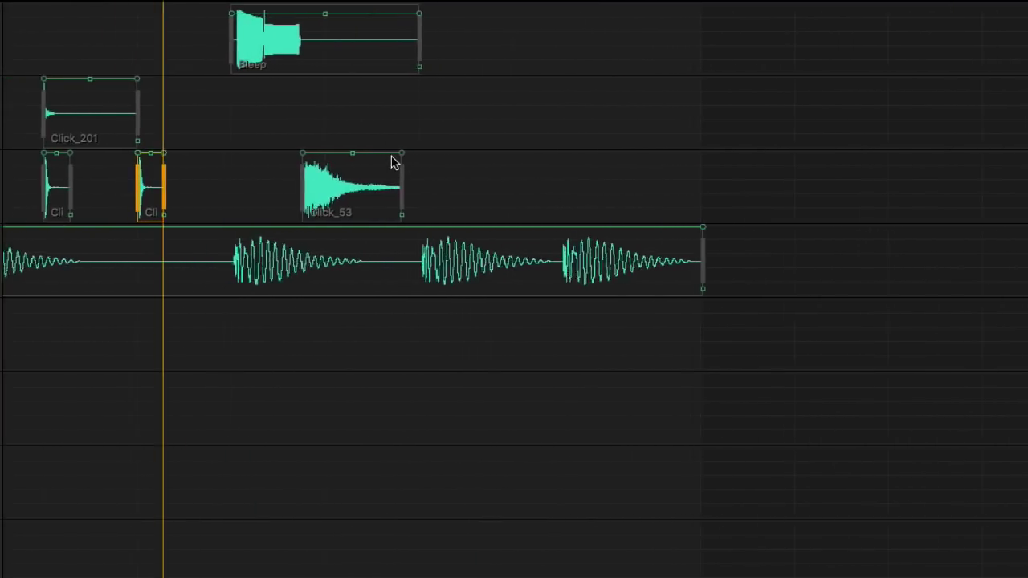
{"action": "scroll", "coordinate": [397, 151], "scroll_direction": "left", "scroll_amount": 5}
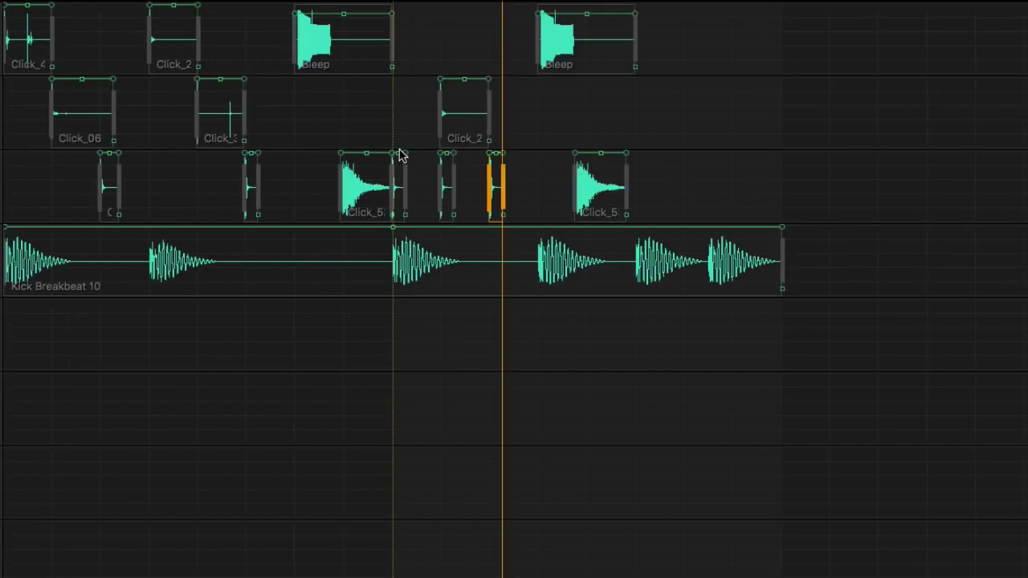
{"action": "scroll", "coordinate": [400, 151], "scroll_direction": "up", "scroll_amount": 2}
{"action": "scroll", "coordinate": [400, 151], "scroll_direction": "down", "scroll_amount": 3}
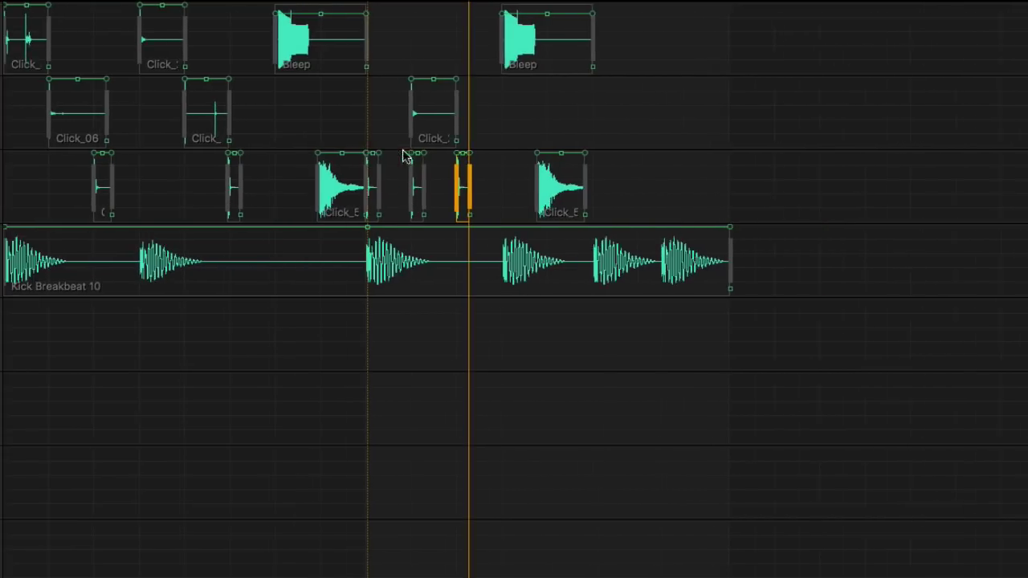
Move the later Click_201 to an eighth note after the fifth kick hit and copy Click_06 to the third kick hit on the second track
{"action": "left_click_drag", "start_coordinate": [406, 128], "coordinate": [626, 120]}
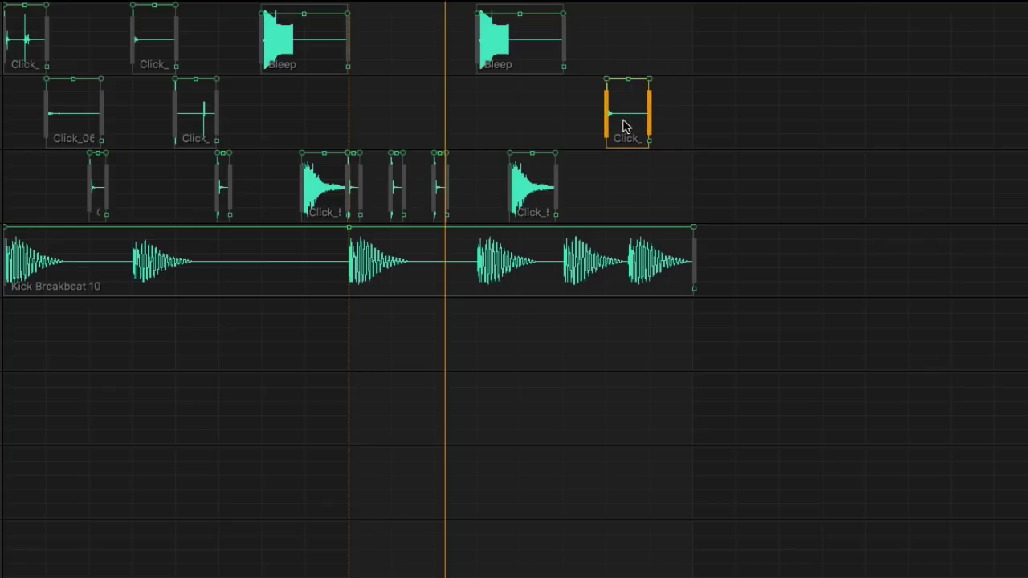
{"action": "left_click", "coordinate": [70, 107]}
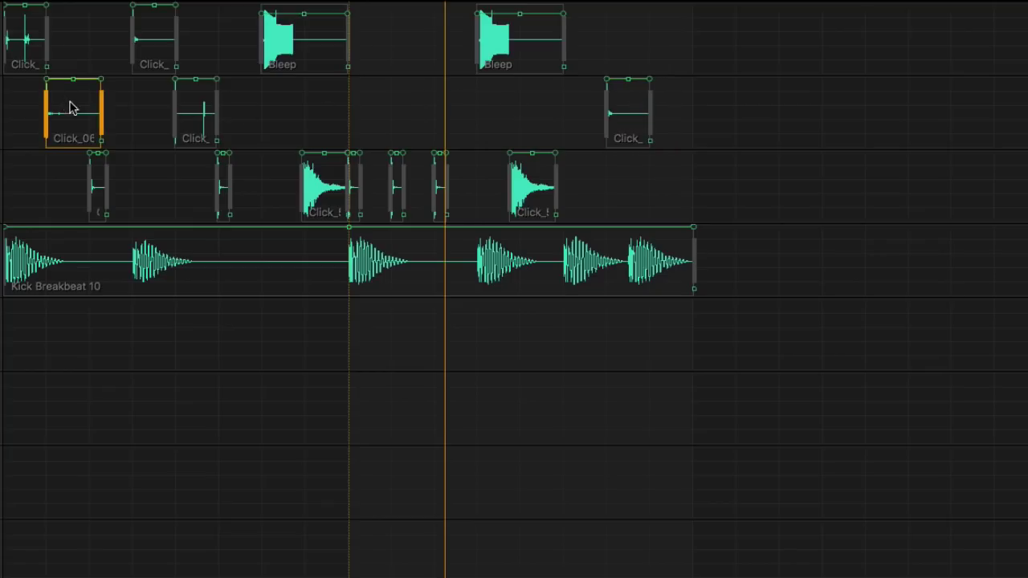
{"action": "left_click_drag", "start_coordinate": [445, 1], "coordinate": [386, 0]}
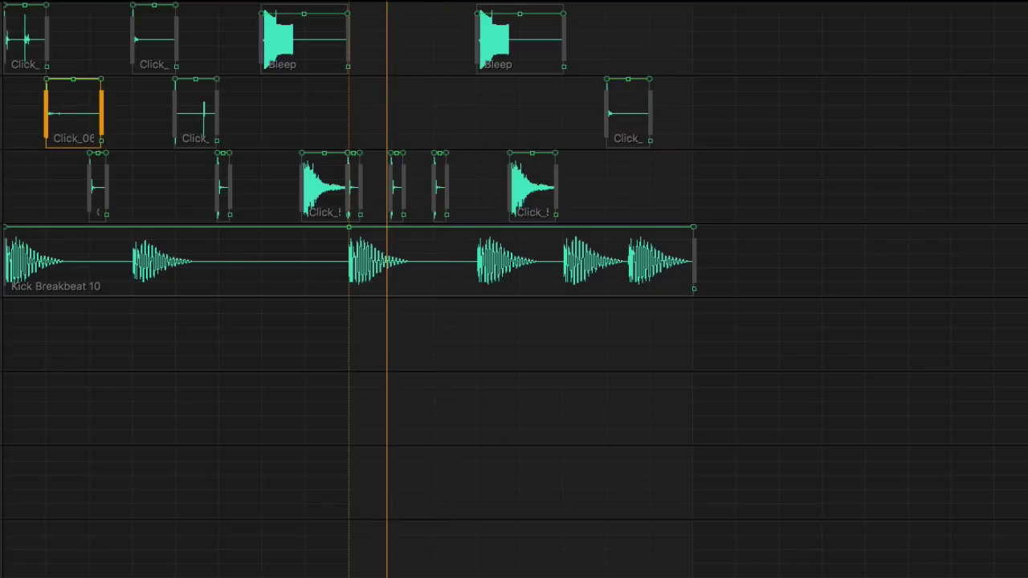
{"action": "key", "text": "super+v"}
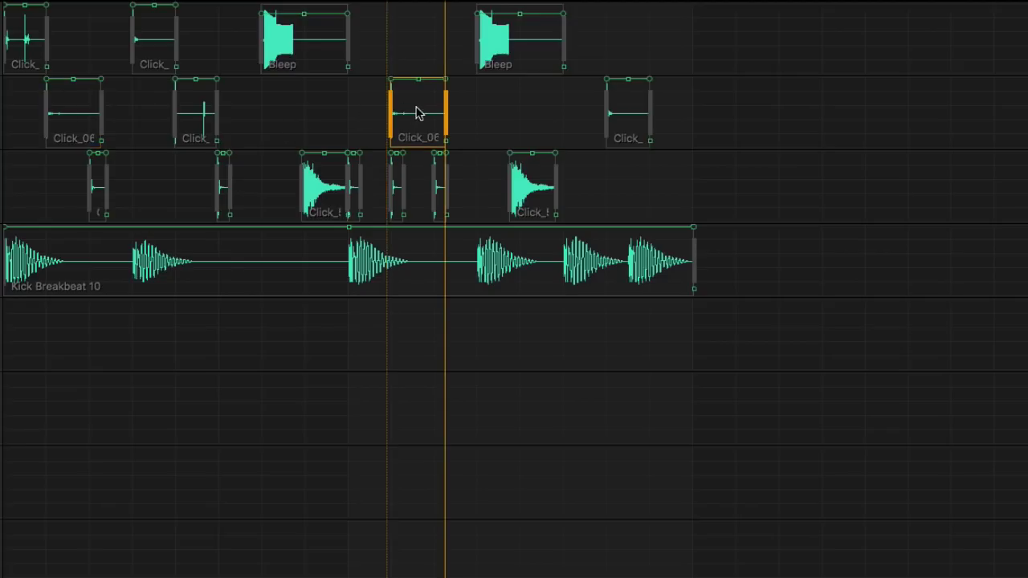
{"action": "left_click_drag", "start_coordinate": [417, 110], "coordinate": [374, 119]}
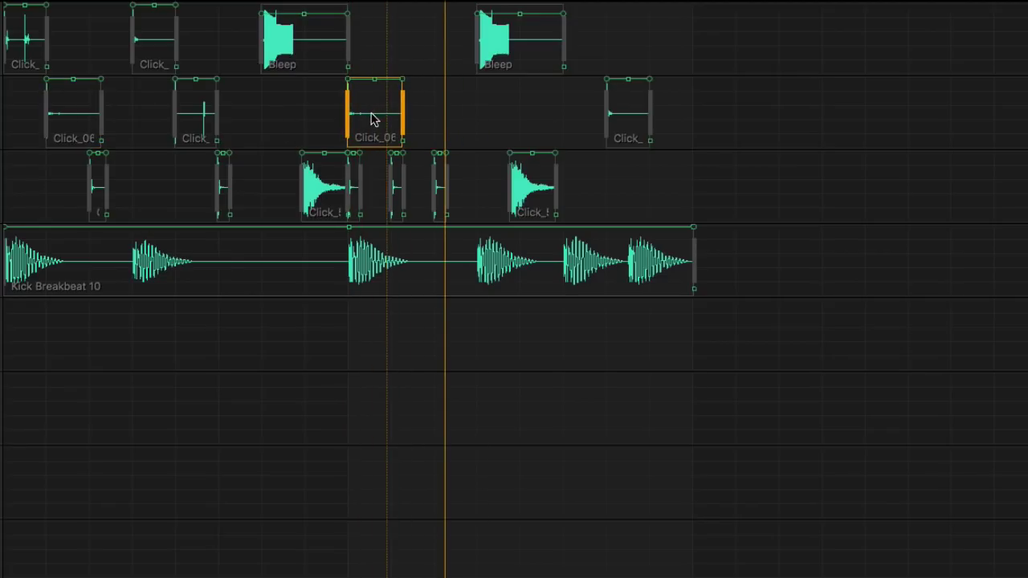
{"action": "scroll", "coordinate": [371, 119], "scroll_direction": "up", "scroll_amount": 5}
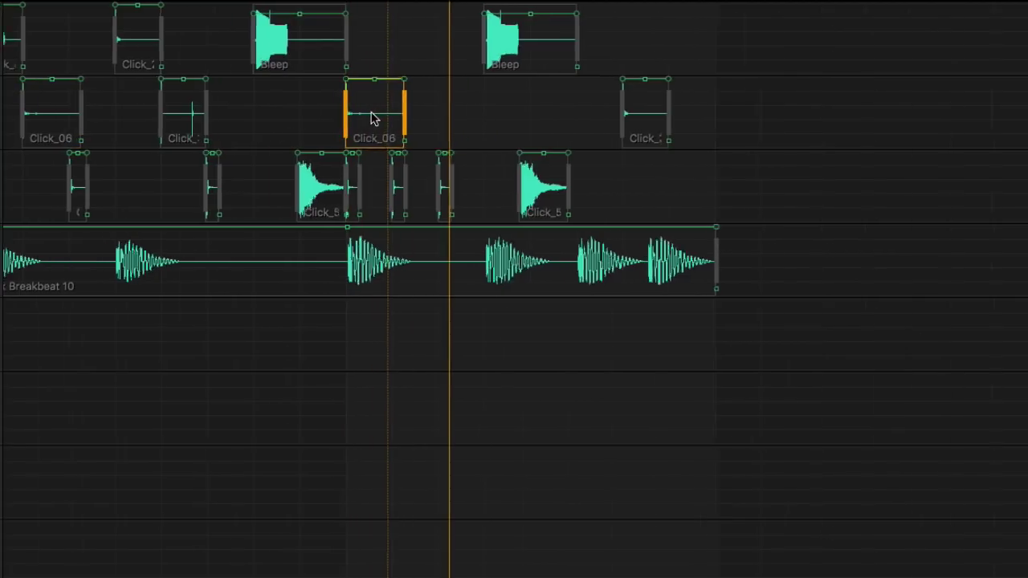
Move the second Click_53 on the third track to the grid line an eighth note after the fourth kick hit
{"action": "scroll", "coordinate": [710, 168], "scroll_direction": "down", "scroll_amount": 4}
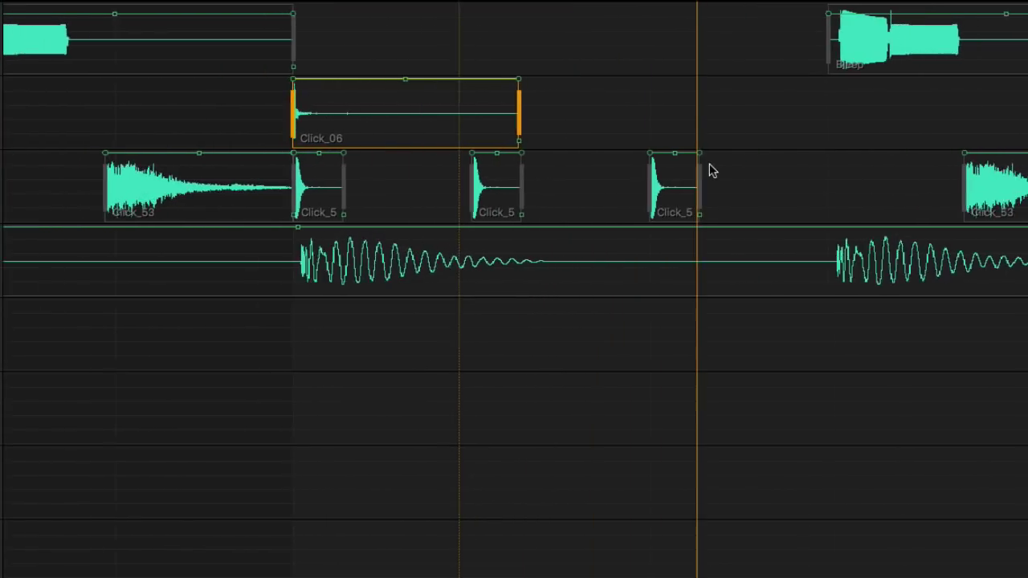
{"action": "scroll", "coordinate": [704, 168], "scroll_direction": "left", "scroll_amount": 3}
{"action": "left_click_drag", "start_coordinate": [883, 177], "coordinate": [926, 178]}
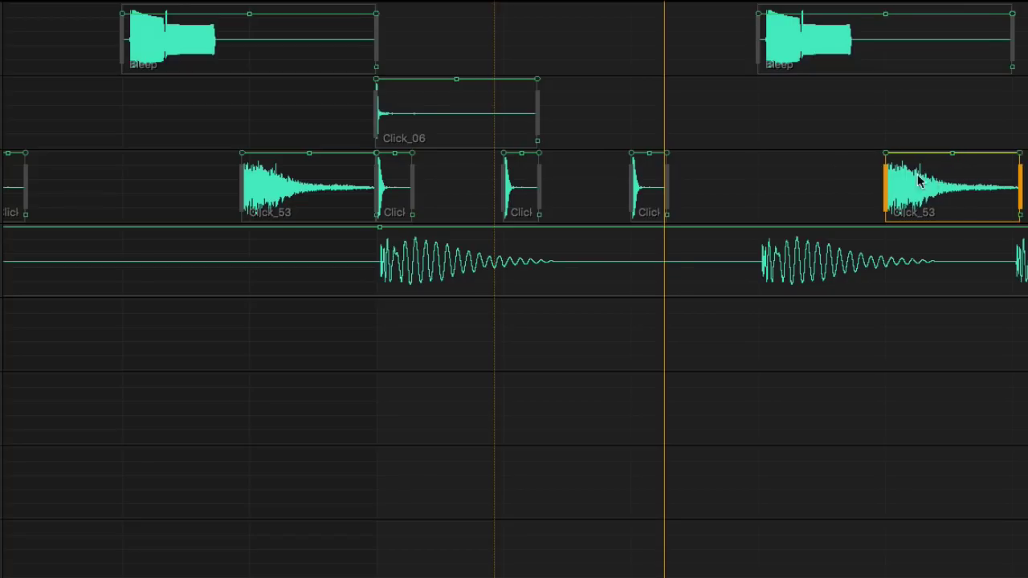
{"action": "scroll", "coordinate": [830, 168], "scroll_direction": "down", "scroll_amount": 8}
{"action": "scroll", "coordinate": [602, 141], "scroll_direction": "up", "scroll_amount": 5}
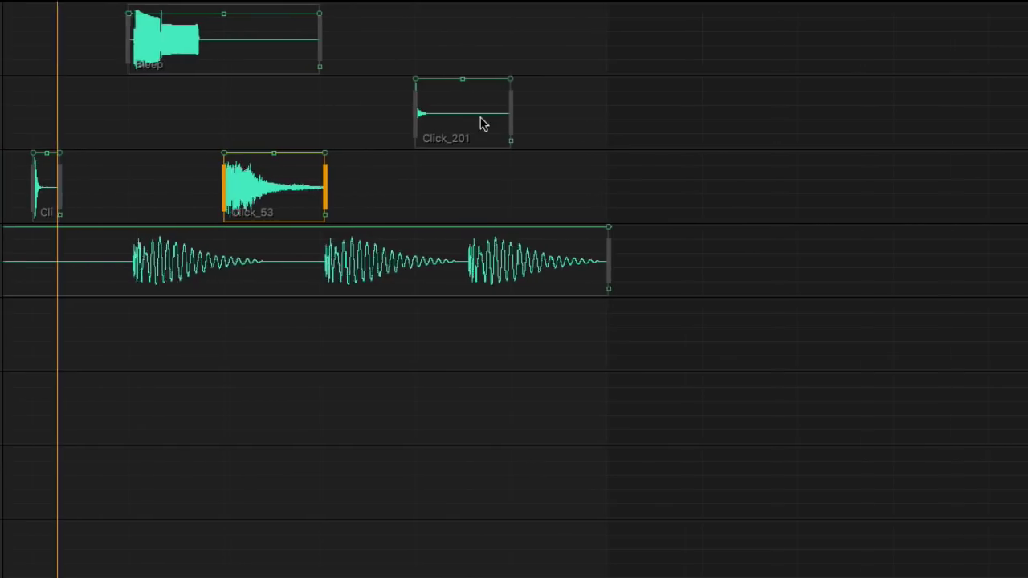
Return the playhead to the start and play the whole loop to check the rearranged clicks
{"action": "scroll", "coordinate": [403, 126], "scroll_direction": "down", "scroll_amount": 6}
{"action": "scroll", "coordinate": [406, 129], "scroll_direction": "up", "scroll_amount": 1}
{"action": "scroll", "coordinate": [405, 128], "scroll_direction": "down", "scroll_amount": 1}
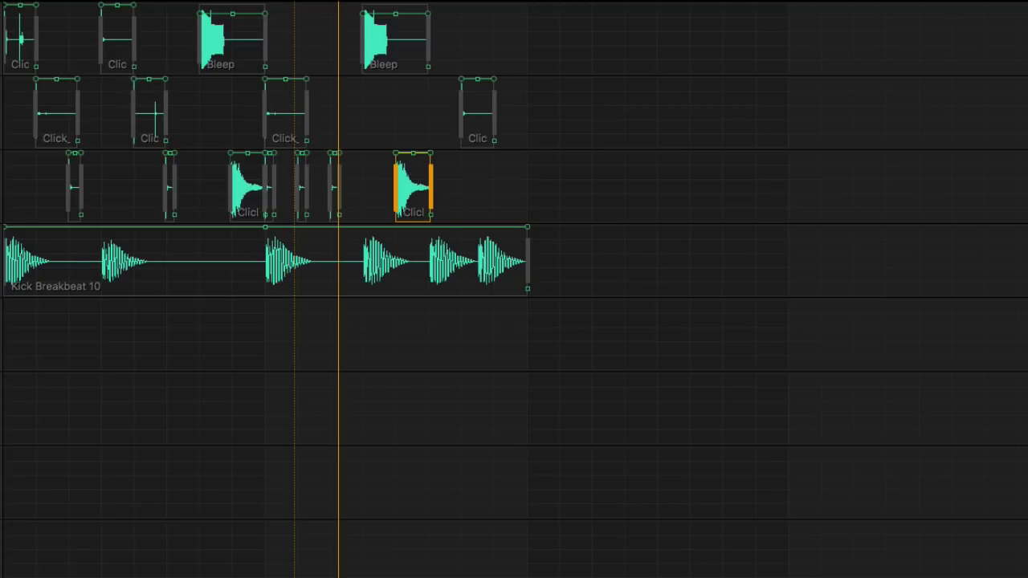
{"action": "key", "text": "Return"}
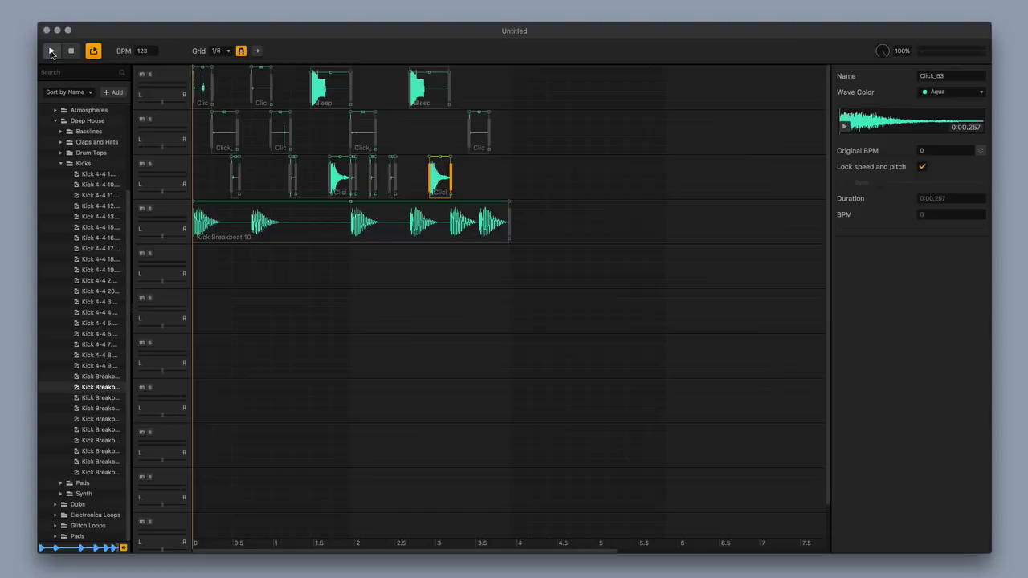
{"action": "left_click", "coordinate": [50, 52]}
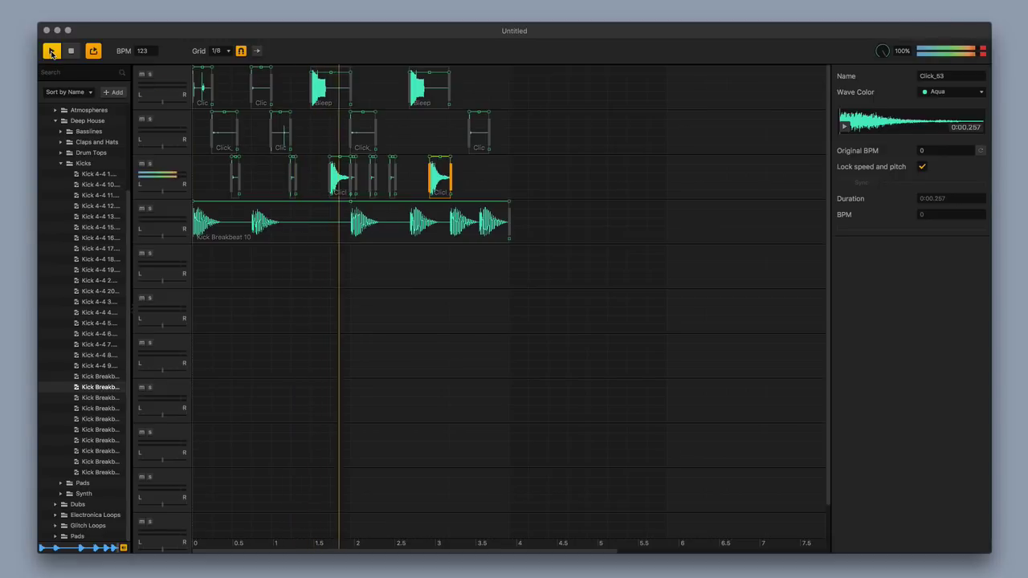
Set the grid to 1/16 and reposition the last two short clicks three sixteenths after the third kick hit and one sixteenth after the fourth
{"action": "scroll", "coordinate": [198, 75], "scroll_direction": "up", "scroll_amount": 5}
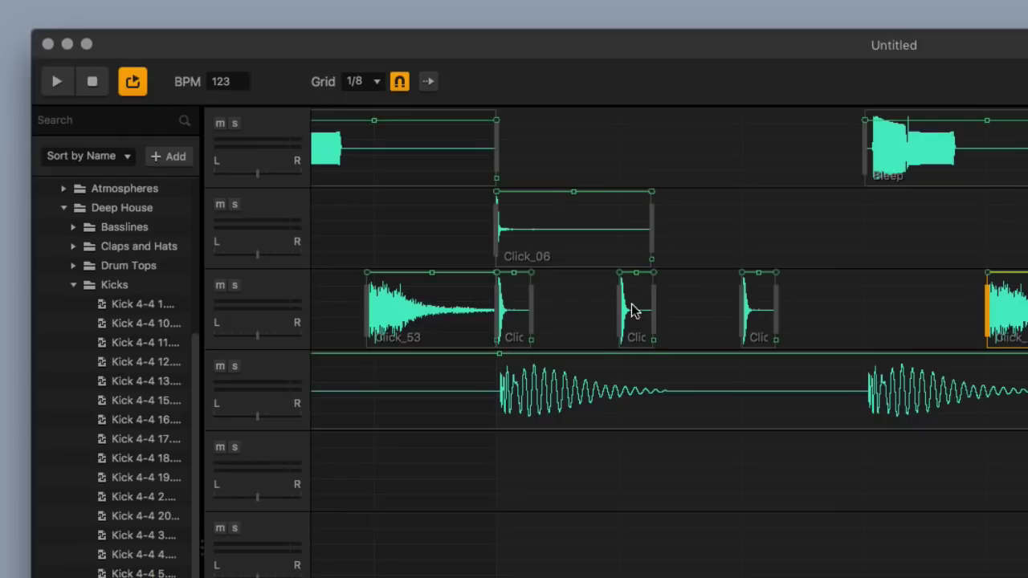
{"action": "left_click", "coordinate": [371, 177]}
{"action": "left_click", "coordinate": [349, 82]}
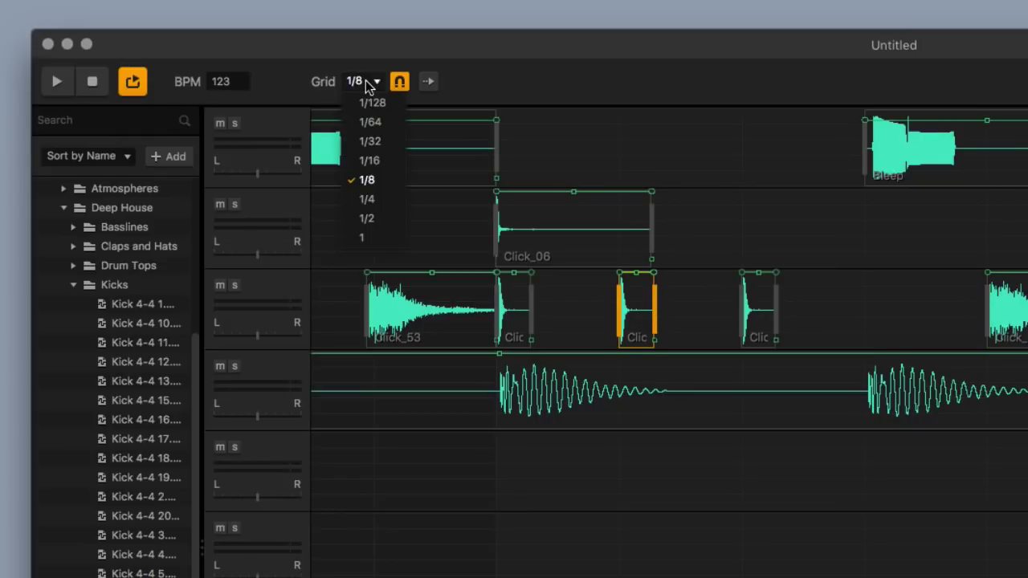
{"action": "left_click", "coordinate": [371, 161]}
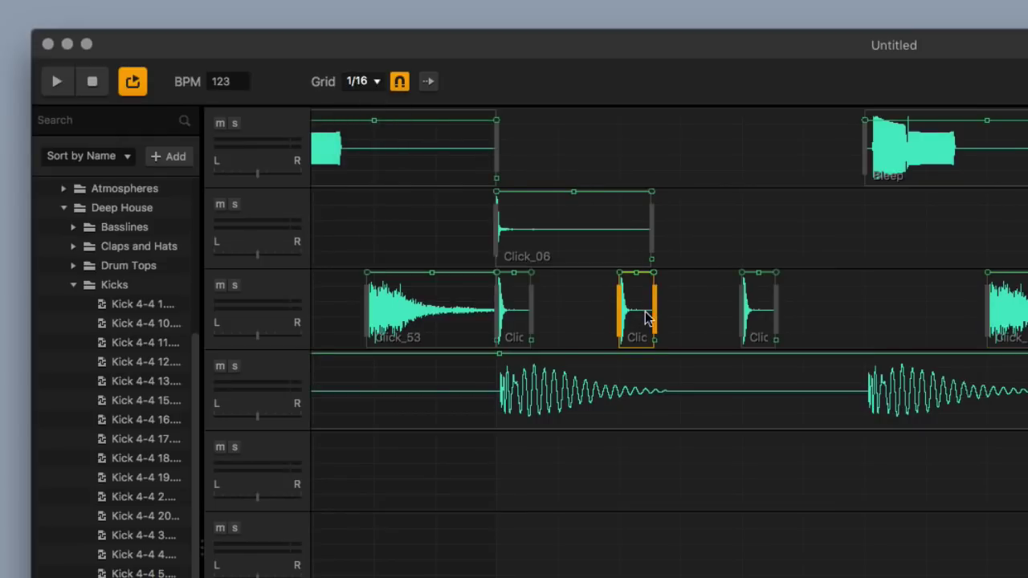
{"action": "left_click_drag", "start_coordinate": [645, 319], "coordinate": [941, 313]}
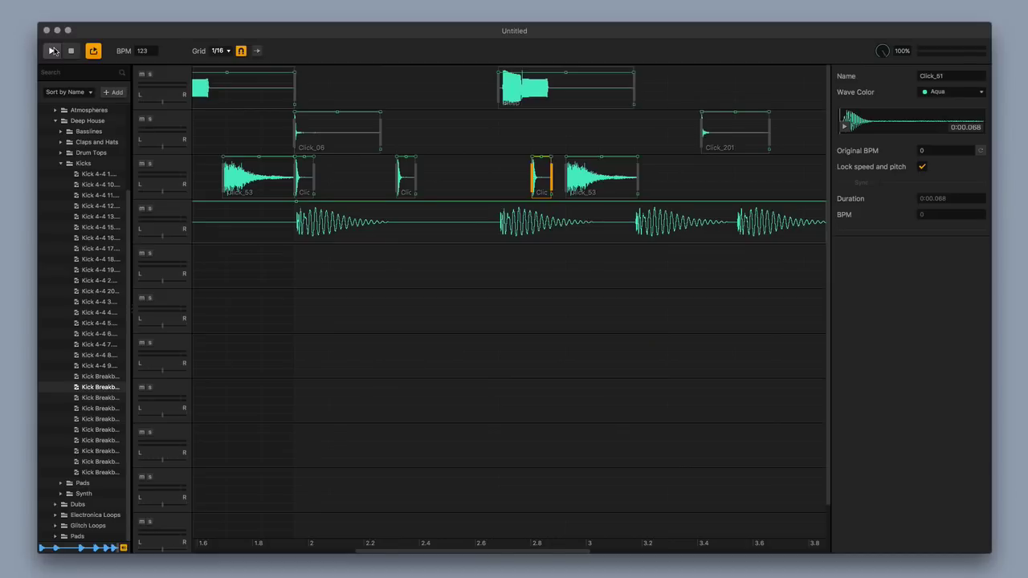
Play the loop to hear the shifted short clicks, and stop playback
{"action": "left_click", "coordinate": [58, 82]}
{"action": "scroll", "coordinate": [391, 175], "scroll_direction": "down", "scroll_amount": 3}
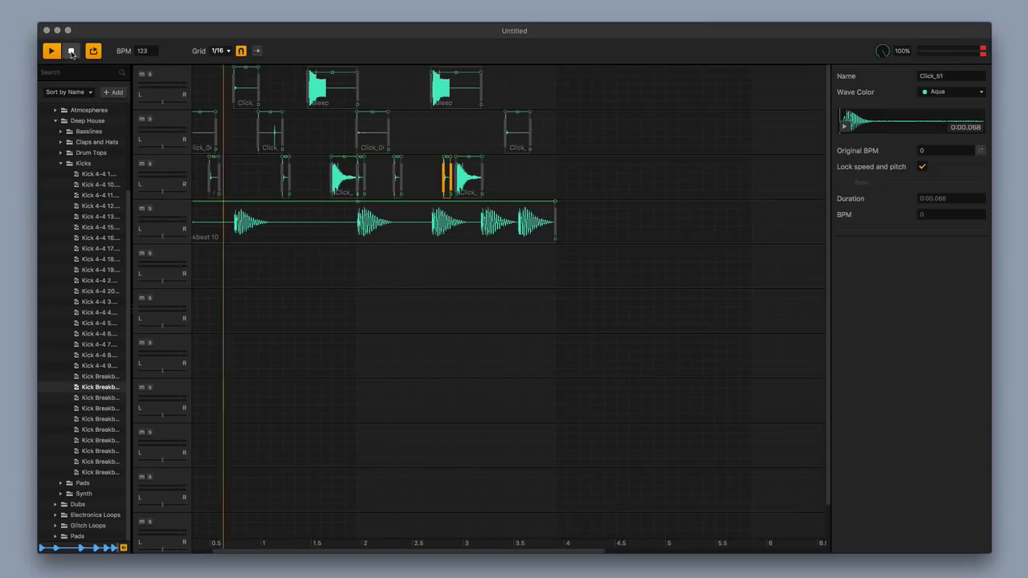
{"action": "key", "text": "space"}
{"action": "scroll", "coordinate": [356, 220], "scroll_direction": "down", "scroll_amount": 1}
Collapse Kicks and expand Drum Tops under Deep House in Library Vol. 2, and widen the library browser to show full file names
{"action": "scroll", "coordinate": [356, 220], "scroll_direction": "up", "scroll_amount": 5}
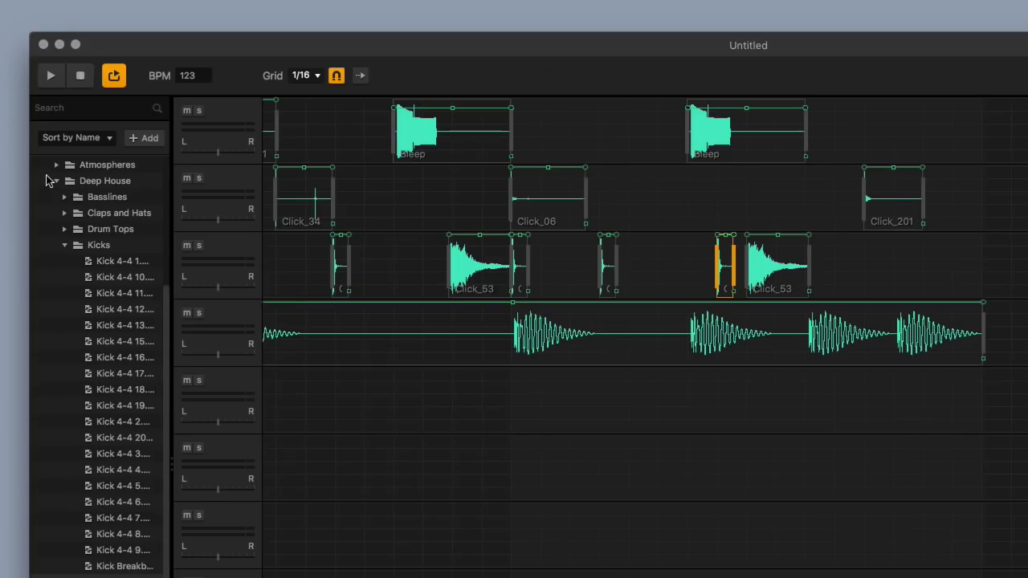
{"action": "left_click", "coordinate": [54, 180]}
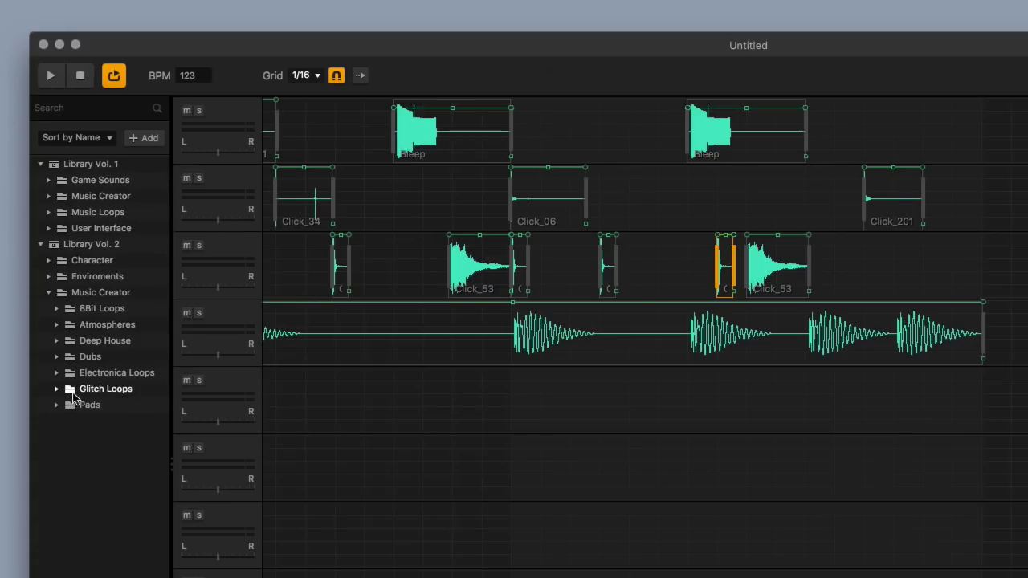
{"action": "left_click", "coordinate": [56, 325]}
{"action": "left_click", "coordinate": [57, 326]}
{"action": "left_click", "coordinate": [57, 340]}
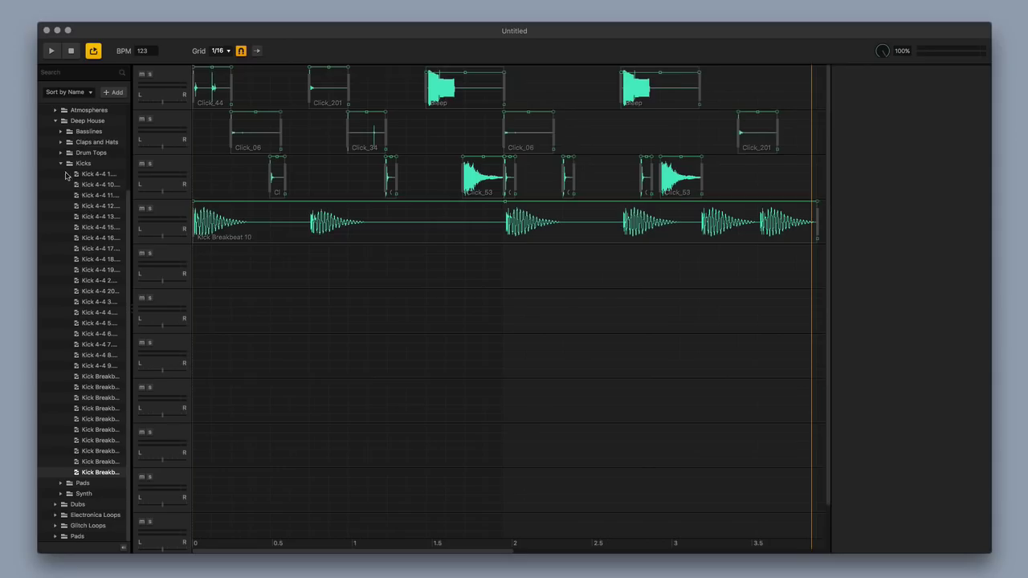
{"action": "left_click", "coordinate": [65, 403]}
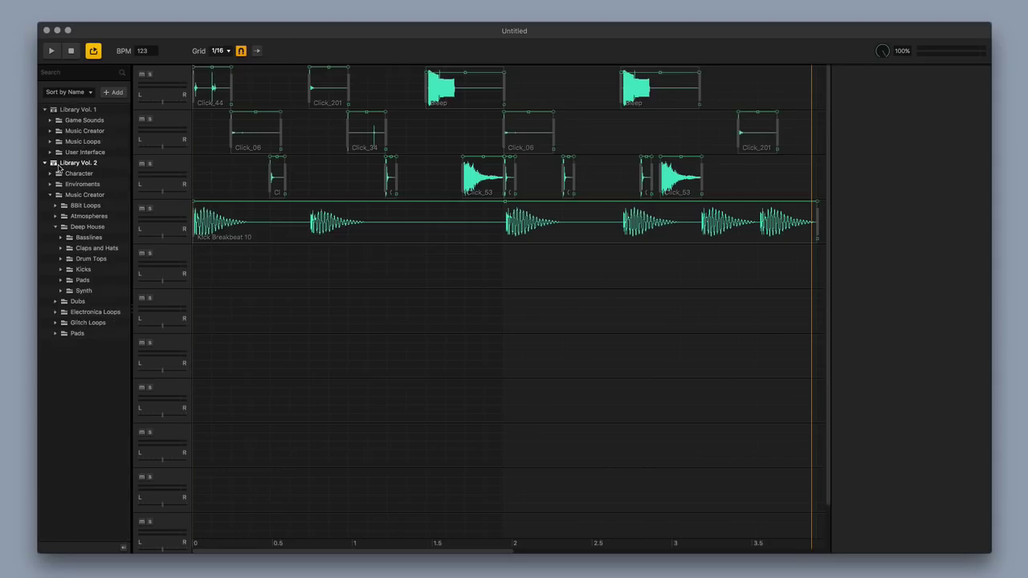
{"action": "left_click", "coordinate": [60, 261]}
{"action": "scroll", "coordinate": [81, 264], "scroll_direction": "down", "scroll_amount": 3}
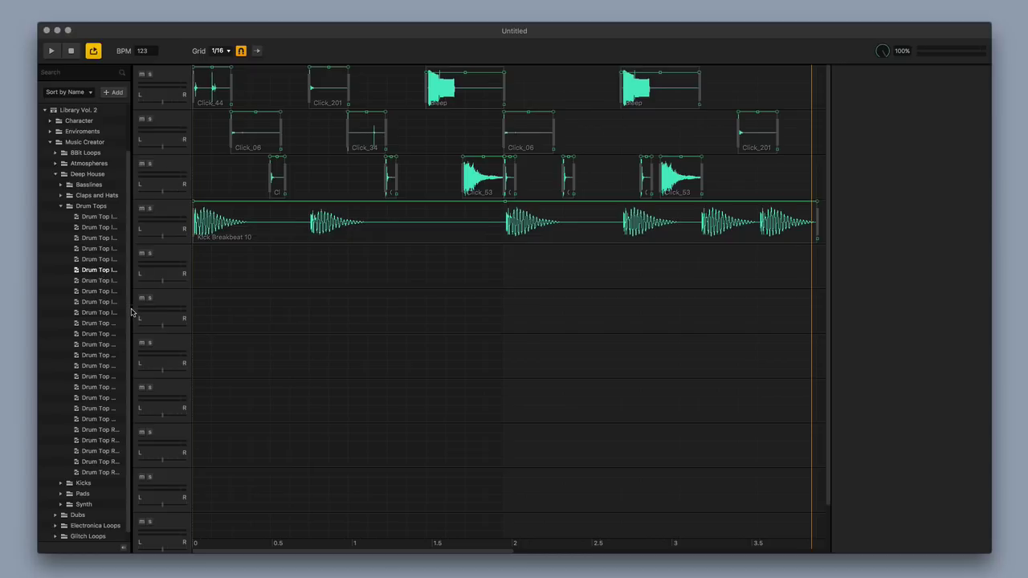
{"action": "left_click_drag", "start_coordinate": [132, 312], "coordinate": [191, 317]}
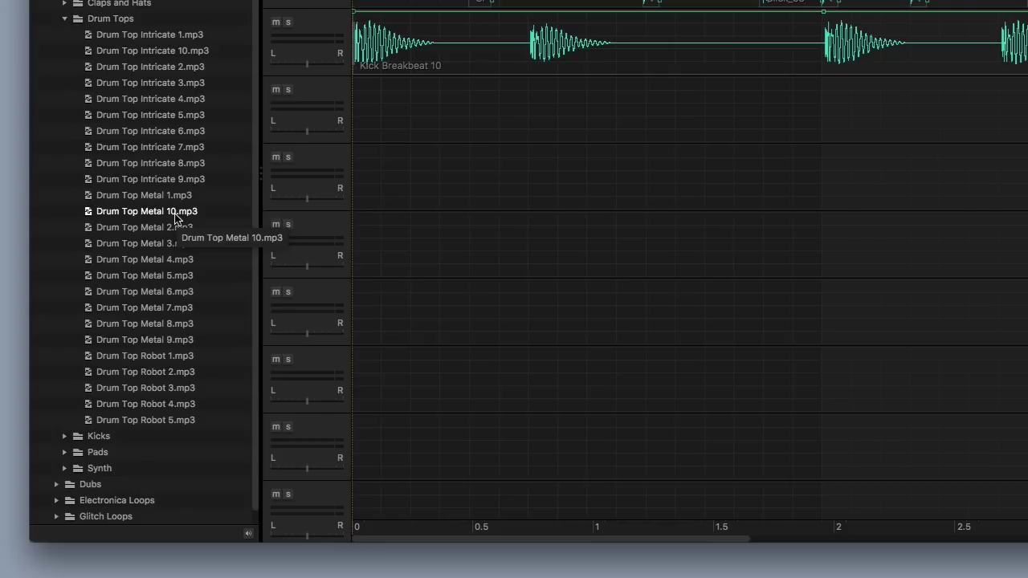
Audition Drum Top Metal 10 and 2 with sample preview turned on, and add Drum Top Metal 2 at the start of the fifth track
{"action": "left_click", "coordinate": [171, 219]}
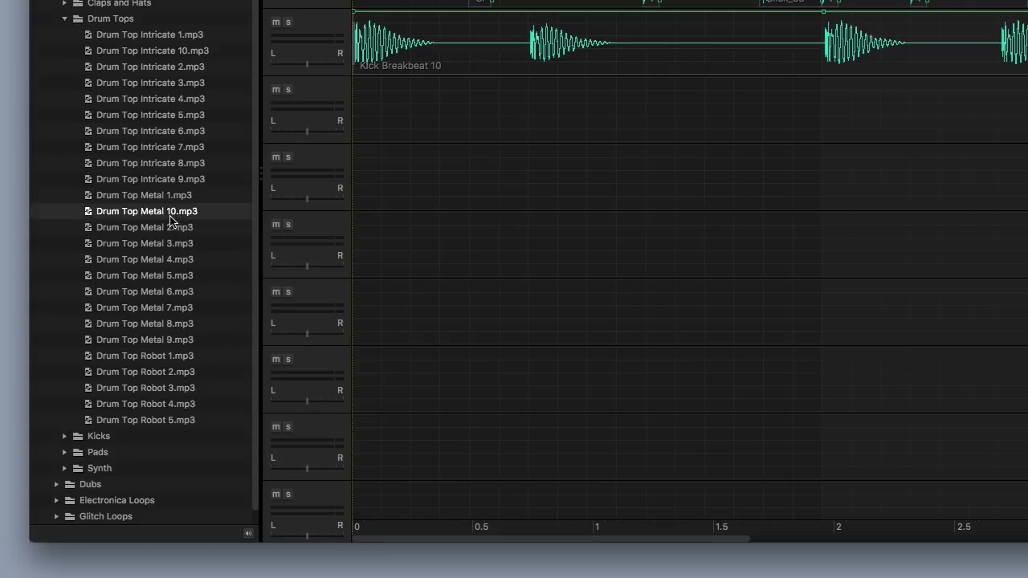
{"action": "left_click", "coordinate": [248, 533]}
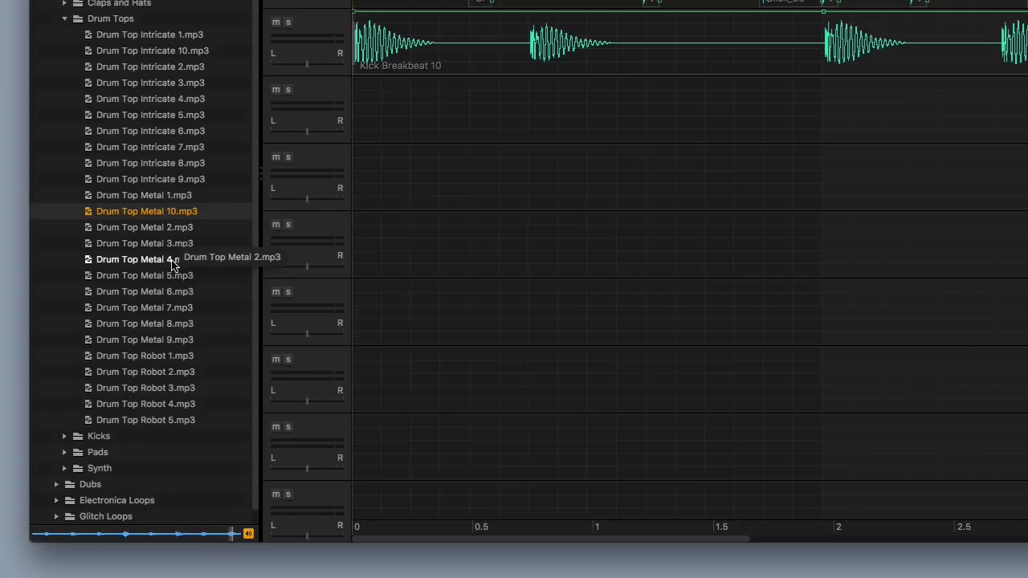
{"action": "left_click", "coordinate": [148, 231]}
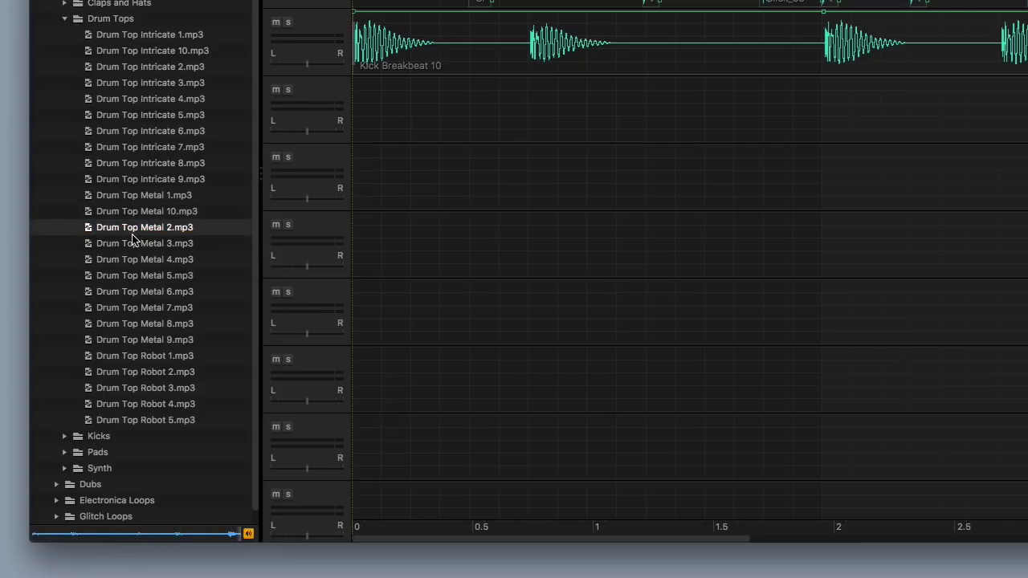
{"action": "left_click_drag", "start_coordinate": [134, 233], "coordinate": [464, 103]}
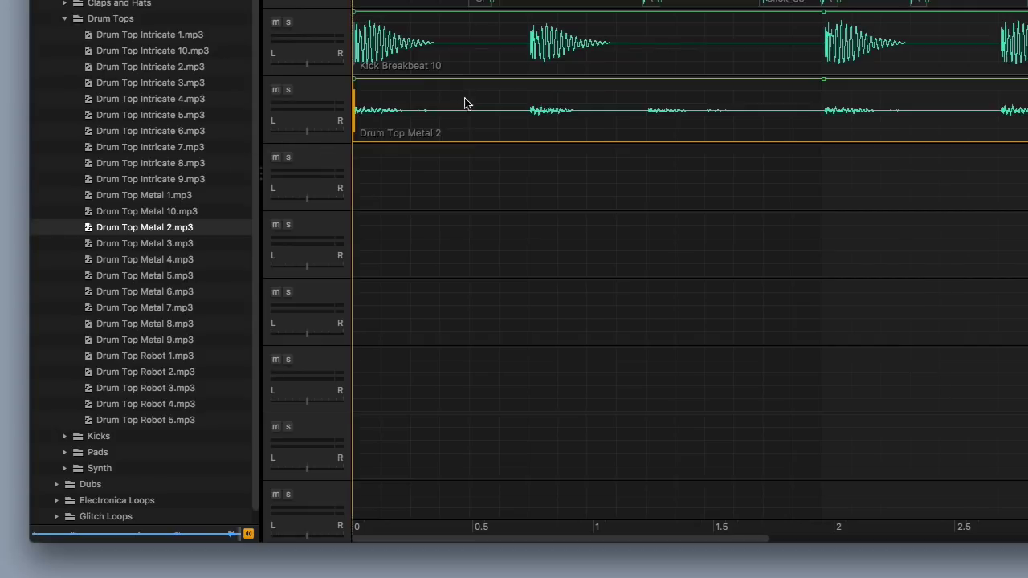
Audition Drum Top Metal 5 through 9, add Drum Top Metal 9 at the start of the sixth track, and return the playhead to the start
{"action": "left_click", "coordinate": [160, 277]}
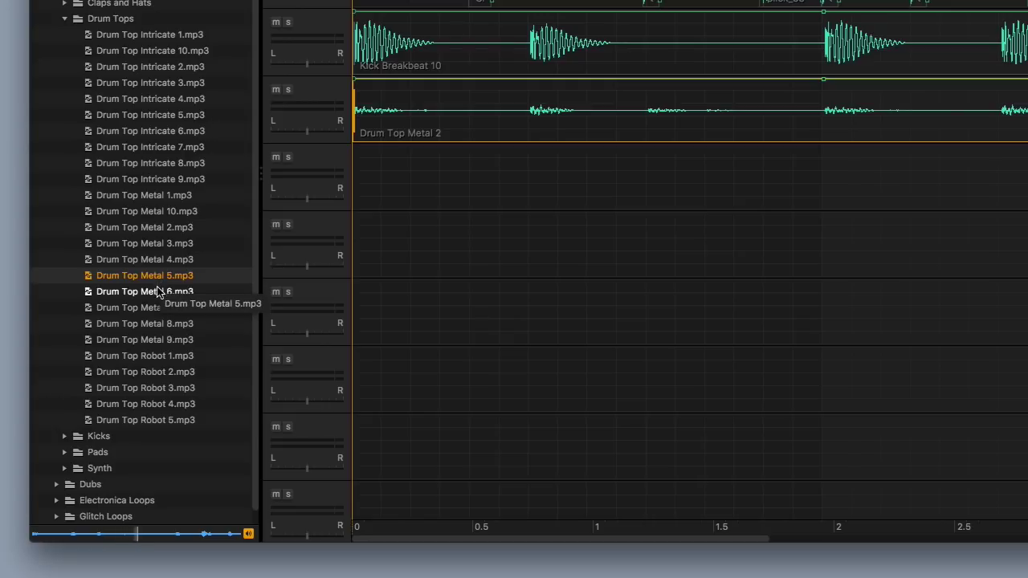
{"action": "left_click", "coordinate": [160, 297]}
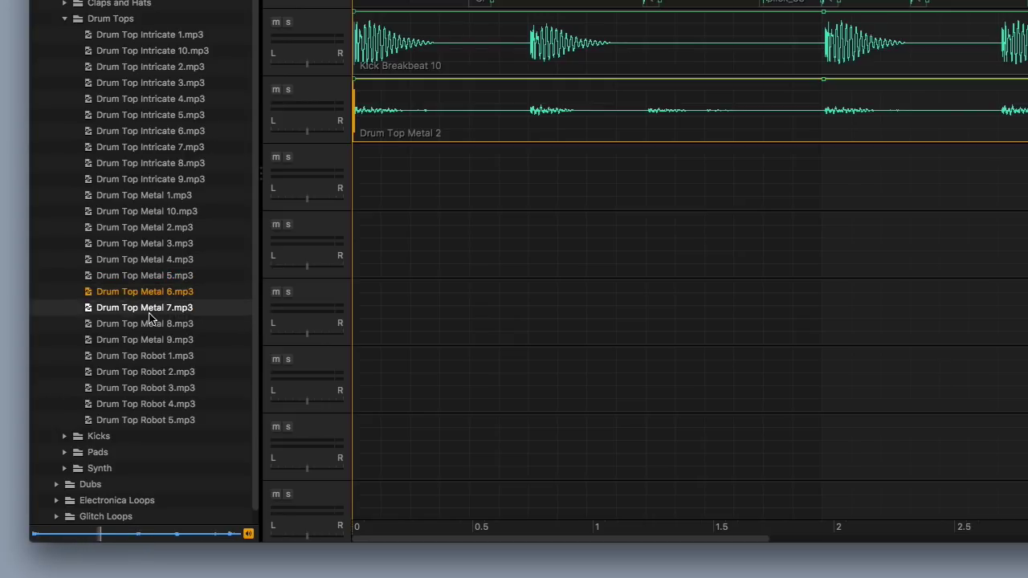
{"action": "left_click", "coordinate": [149, 313]}
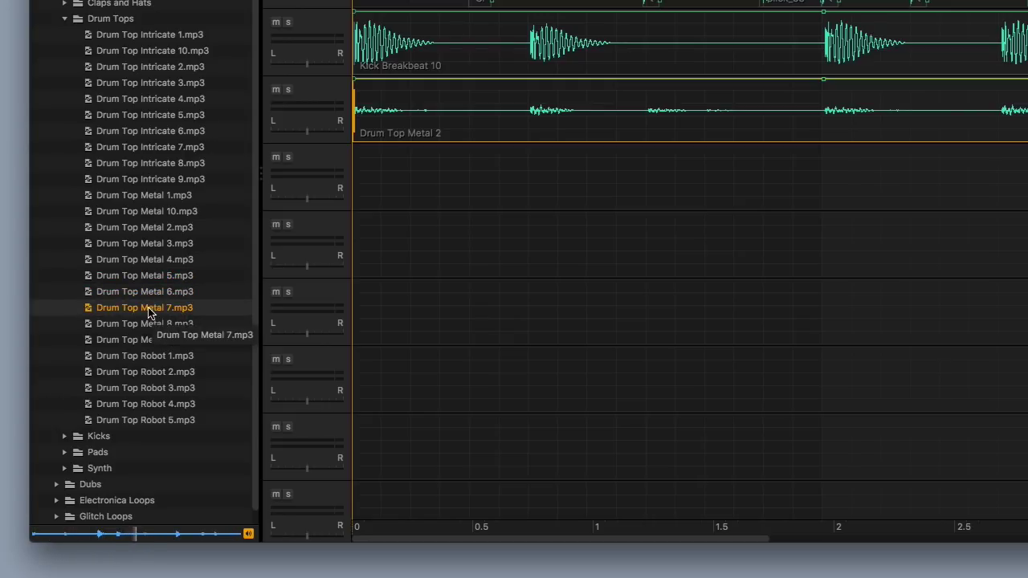
{"action": "left_click", "coordinate": [145, 323]}
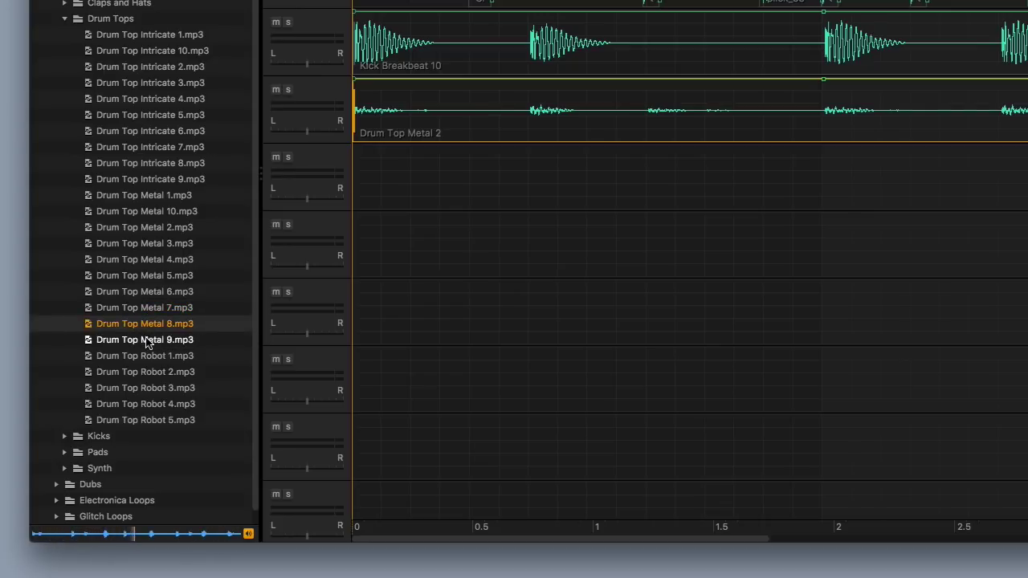
{"action": "left_click", "coordinate": [146, 339]}
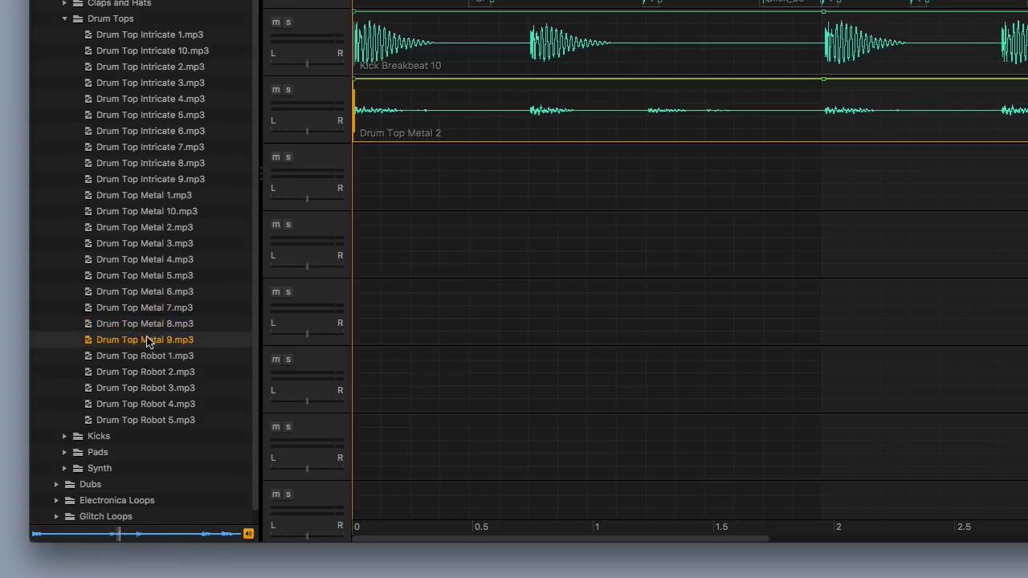
{"action": "left_click_drag", "start_coordinate": [148, 341], "coordinate": [439, 194]}
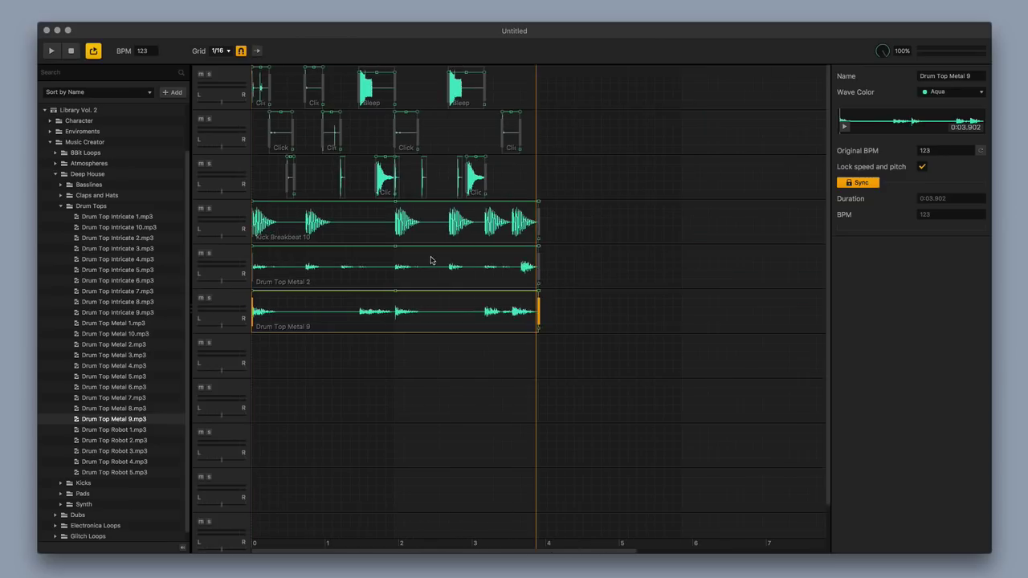
{"action": "left_click", "coordinate": [72, 51]}
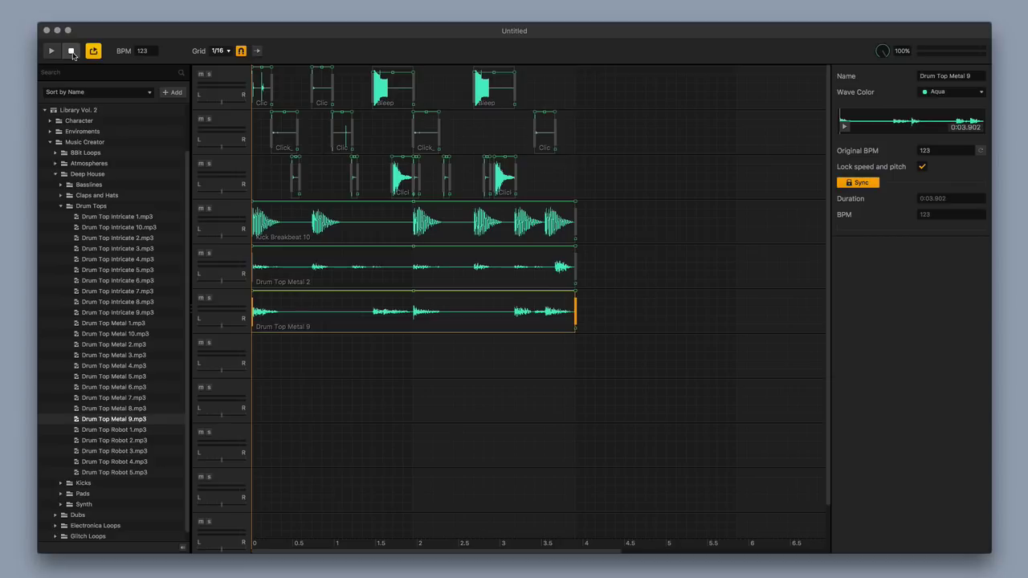
{"action": "scroll", "coordinate": [411, 186], "scroll_direction": "down", "scroll_amount": 3}
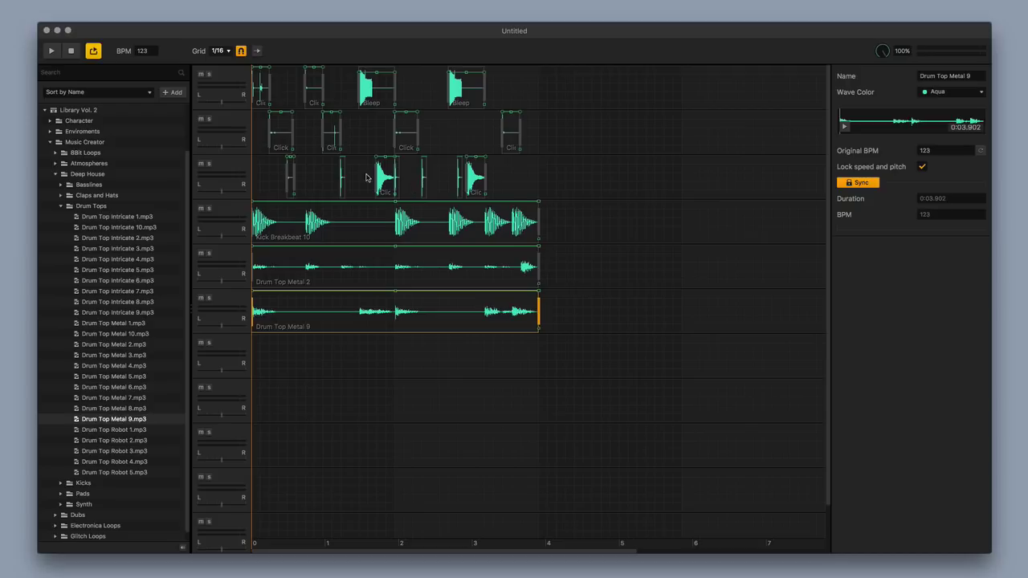
Play the loop to hear both metal drum top layers with the kick and clicks, and stop playback
{"action": "scroll", "coordinate": [366, 177], "scroll_direction": "up", "scroll_amount": 3}
{"action": "scroll", "coordinate": [342, 173], "scroll_direction": "up", "scroll_amount": 2}
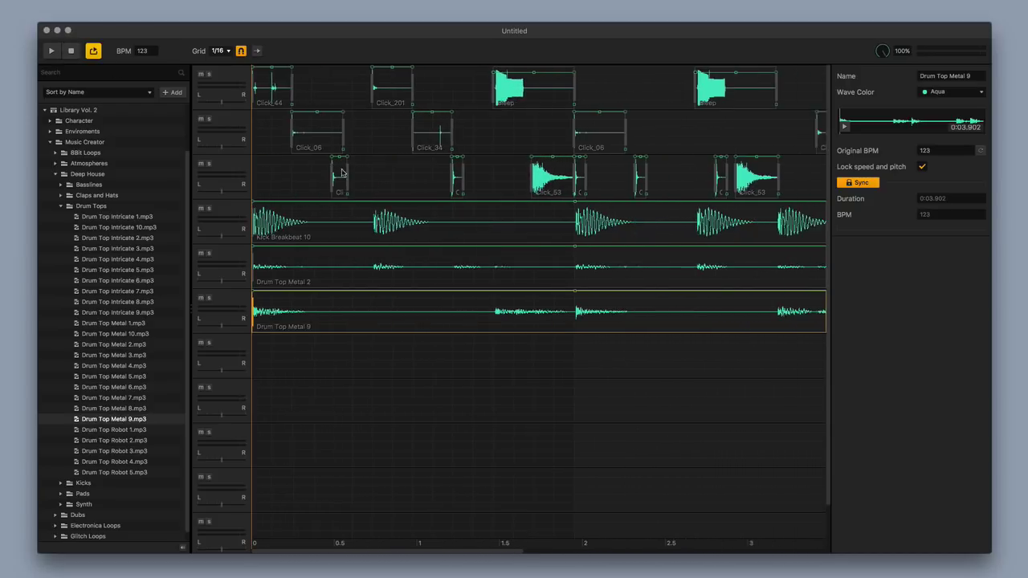
{"action": "scroll", "coordinate": [359, 176], "scroll_direction": "down", "scroll_amount": 2}
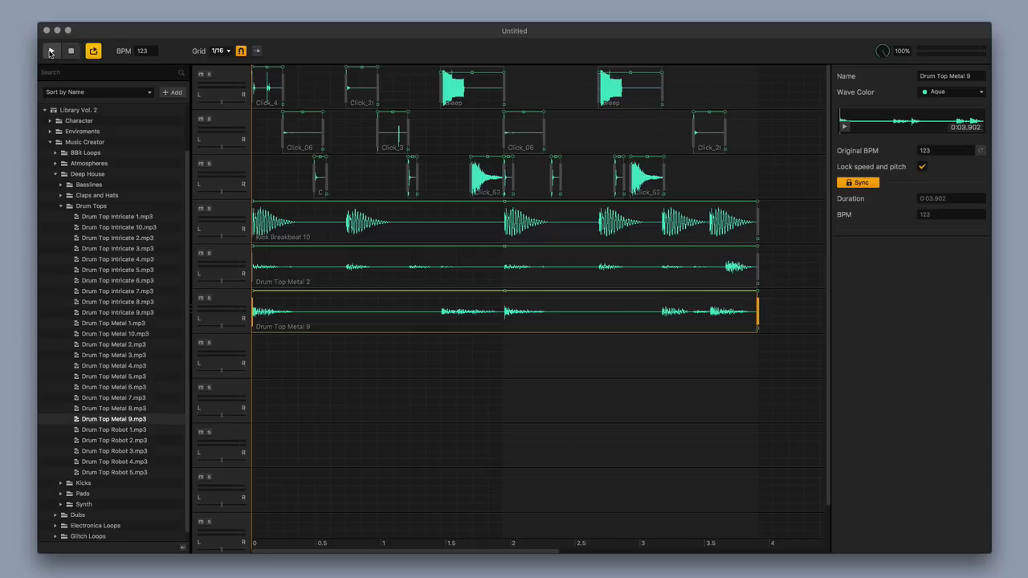
{"action": "left_click", "coordinate": [50, 52]}
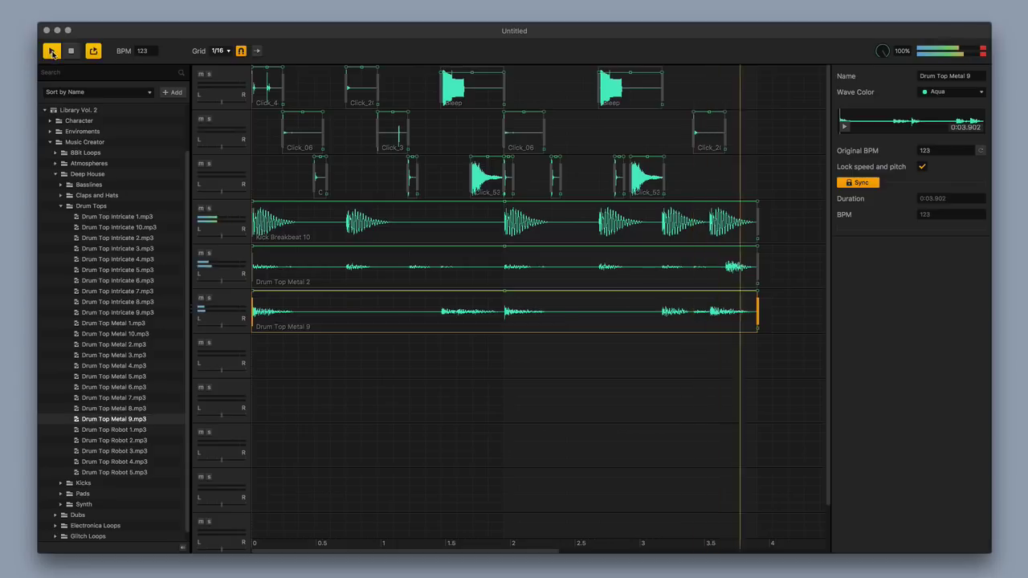
{"action": "key", "text": "space"}
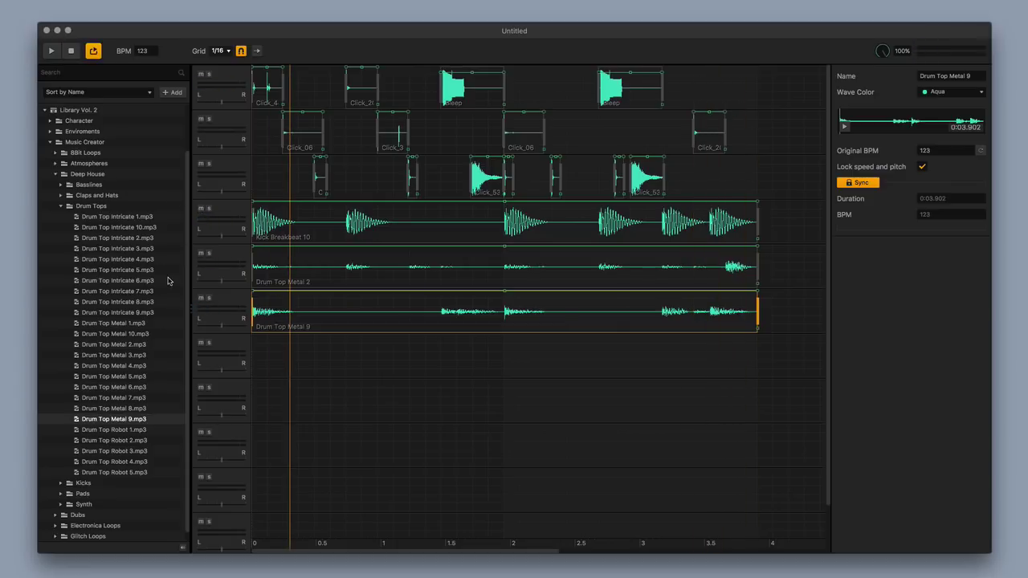
Collapse Drum Tops, expand Basslines under Deep House, turn on sample preview, and audition Bass Groove 4
{"action": "left_click", "coordinate": [61, 206]}
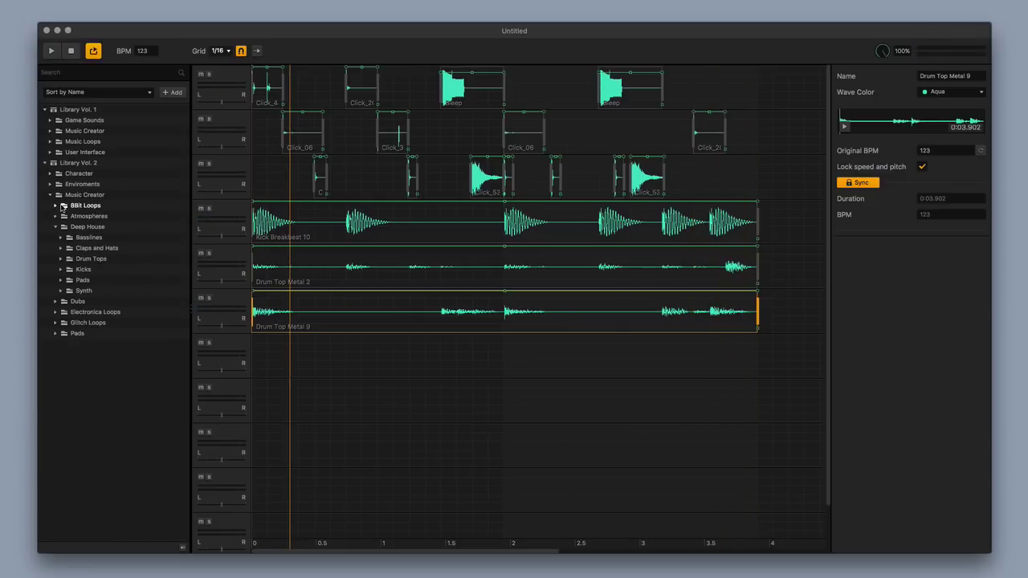
{"action": "left_click", "coordinate": [61, 237]}
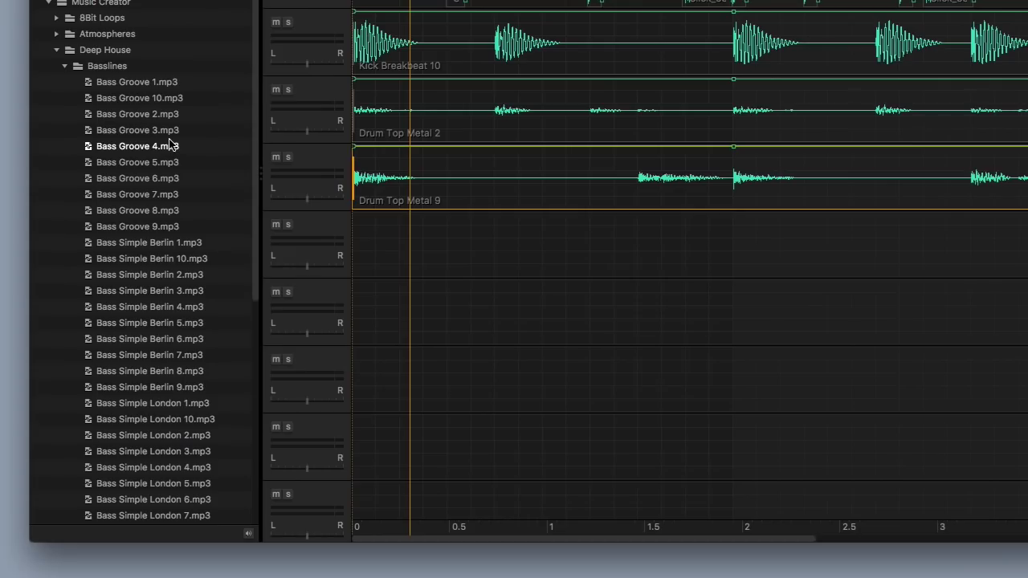
{"action": "scroll", "coordinate": [200, 210], "scroll_direction": "down", "scroll_amount": 1}
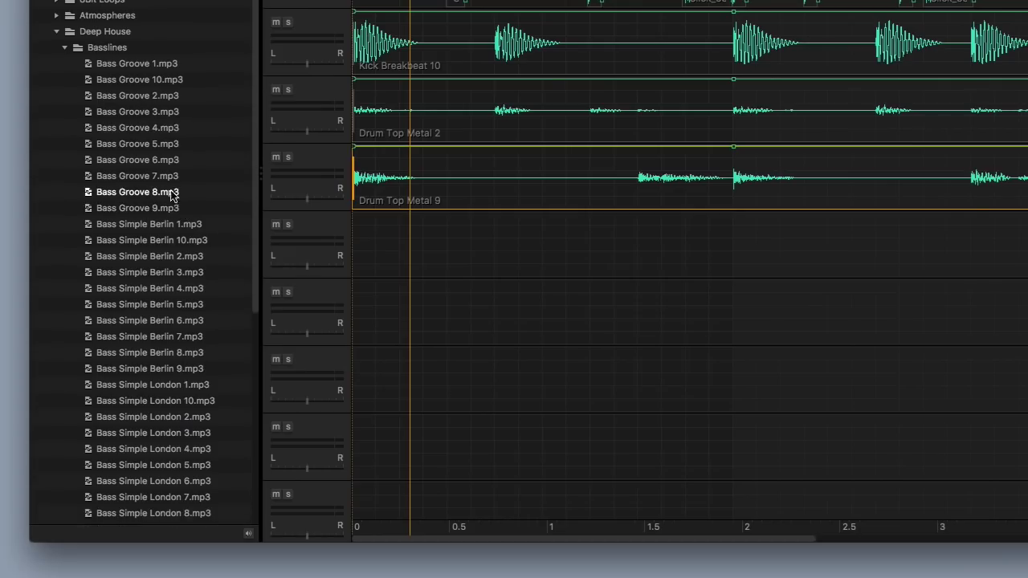
{"action": "left_click", "coordinate": [164, 130]}
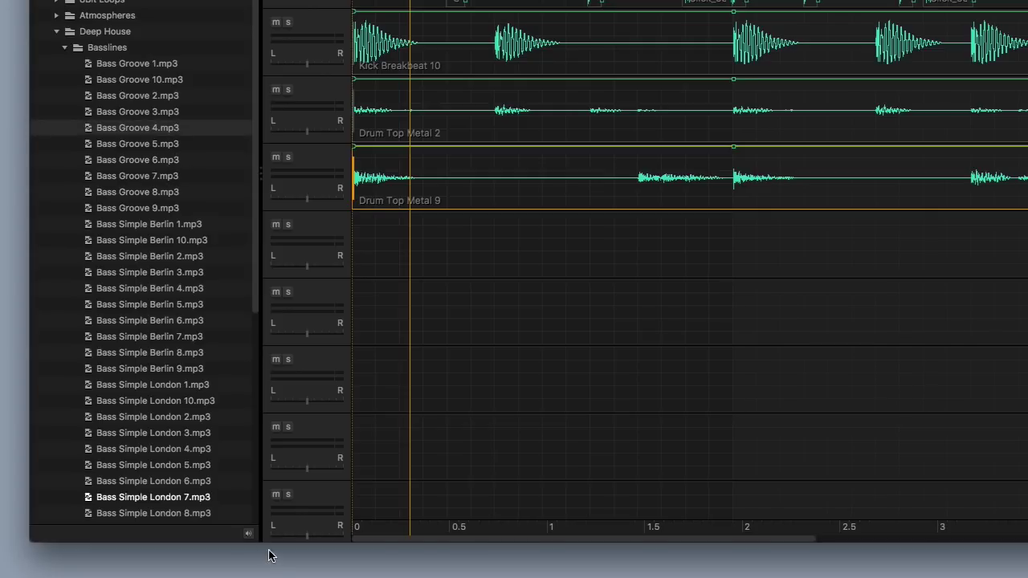
{"action": "left_click", "coordinate": [247, 536]}
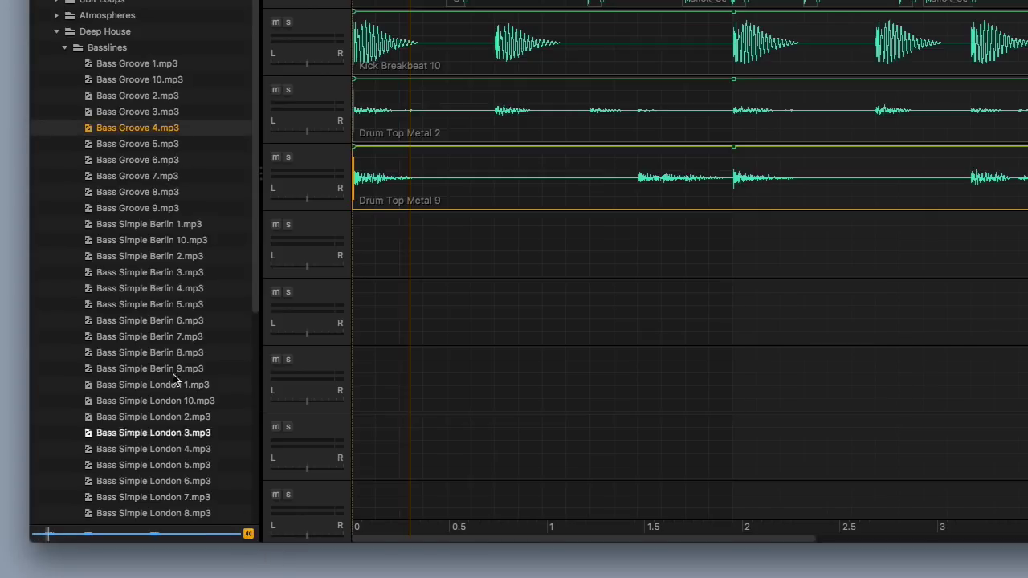
{"action": "left_click", "coordinate": [167, 132]}
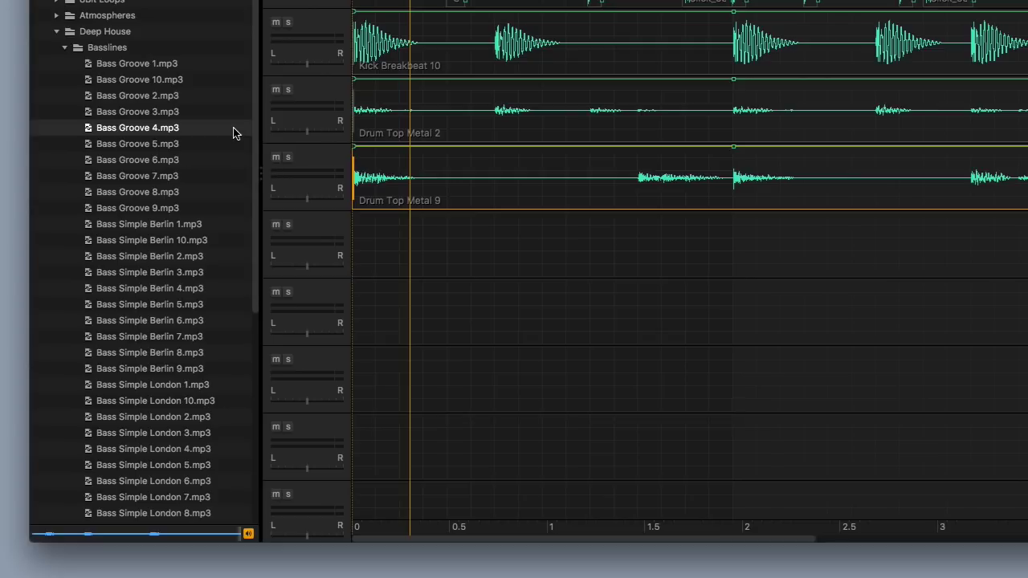
Audition the Bass Simple Berlin samples from 10 and 2 through 9, and add Bass Simple Berlin 9 at the start of the seventh track
{"action": "left_click", "coordinate": [161, 240]}
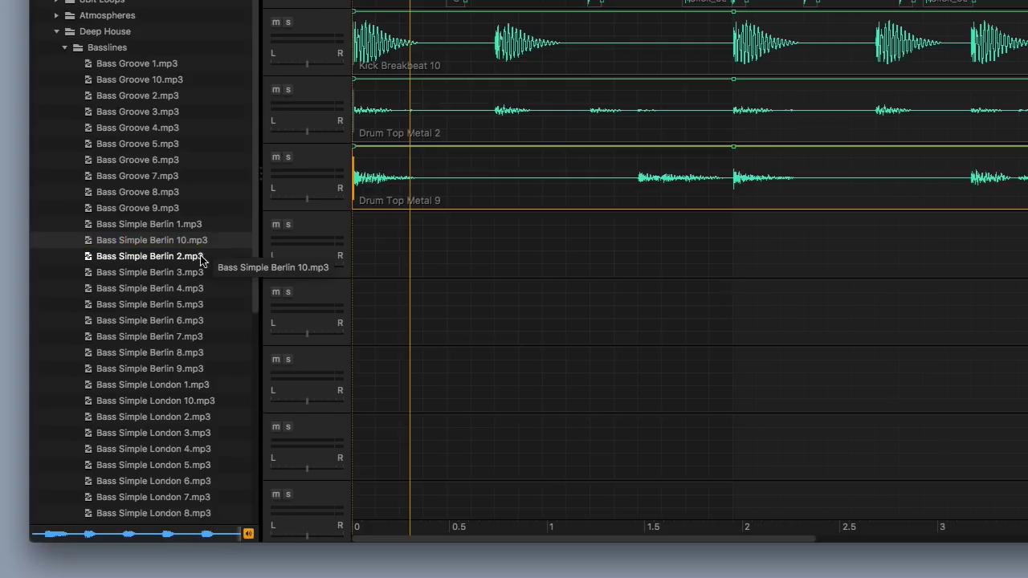
{"action": "left_click", "coordinate": [200, 258]}
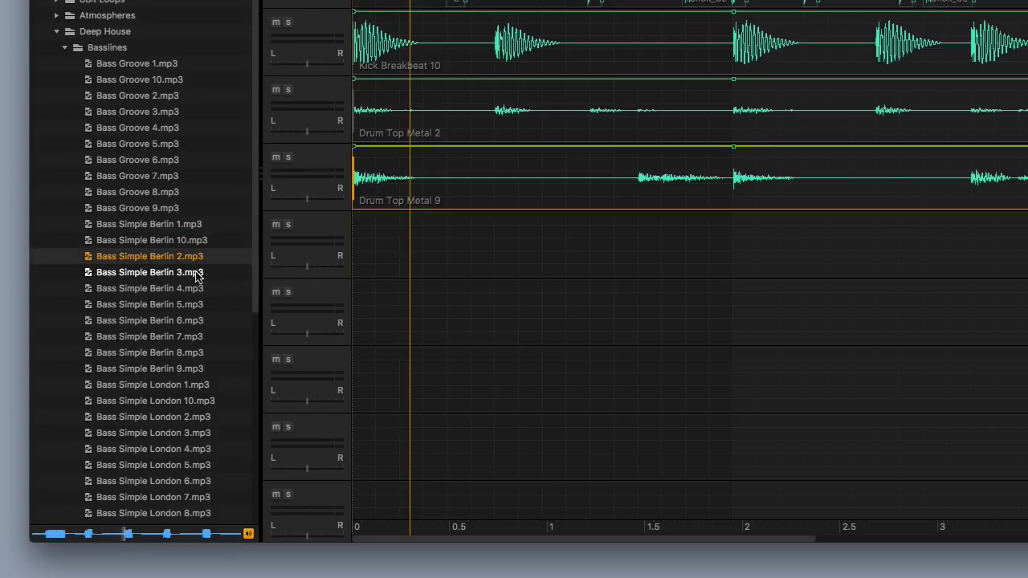
{"action": "left_click", "coordinate": [197, 275]}
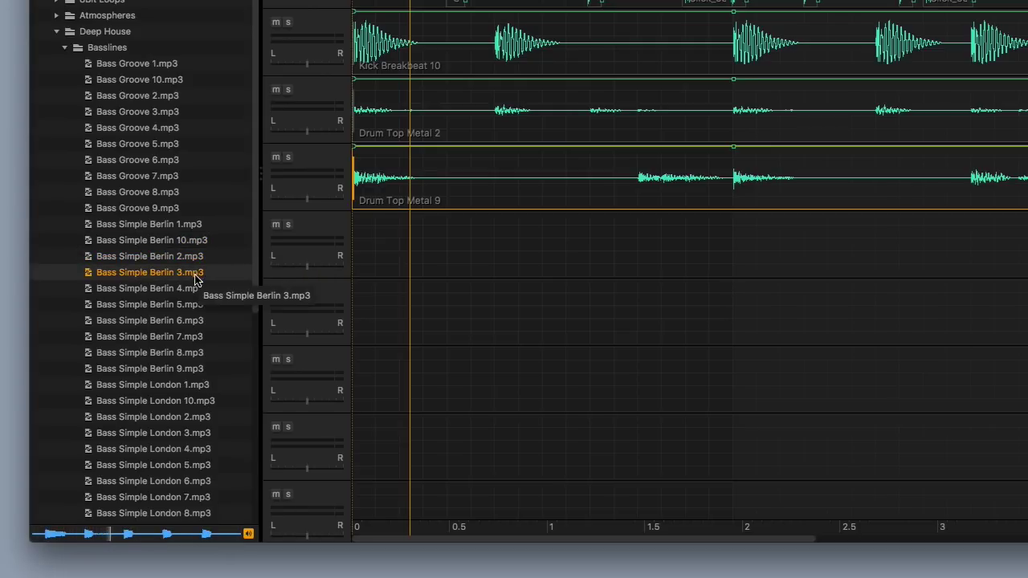
{"action": "left_click", "coordinate": [193, 289]}
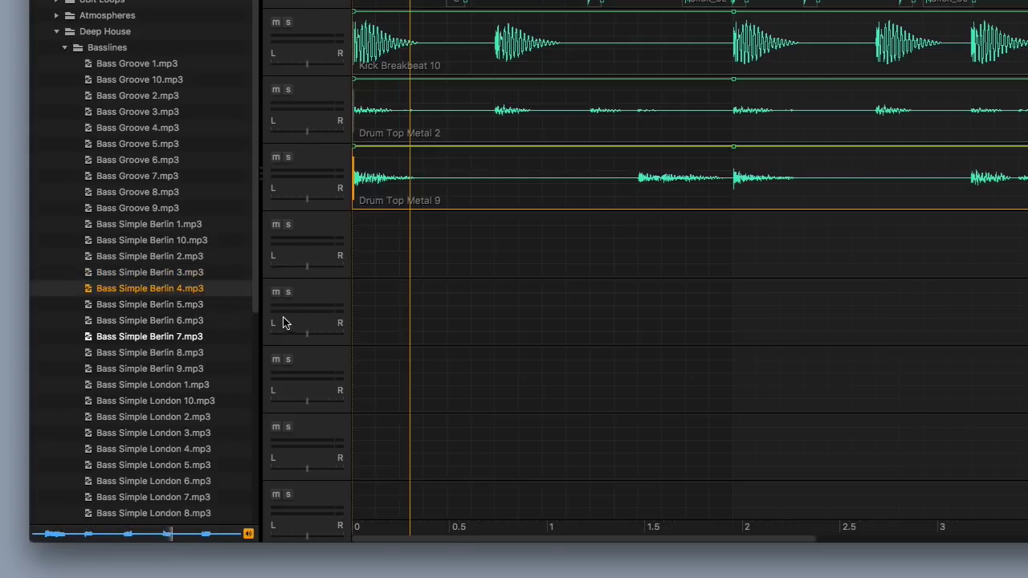
{"action": "left_click", "coordinate": [223, 320]}
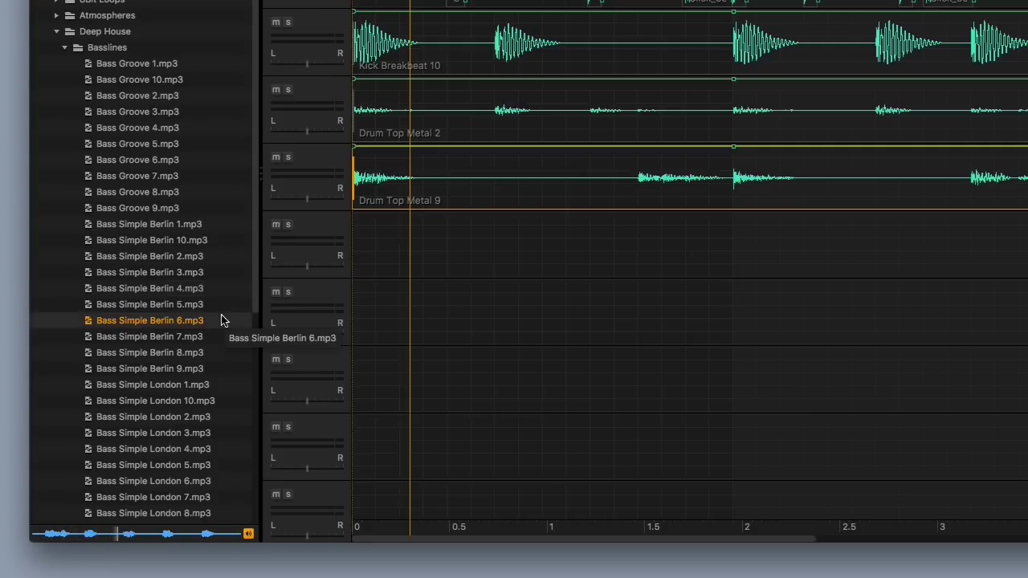
{"action": "left_click", "coordinate": [223, 337]}
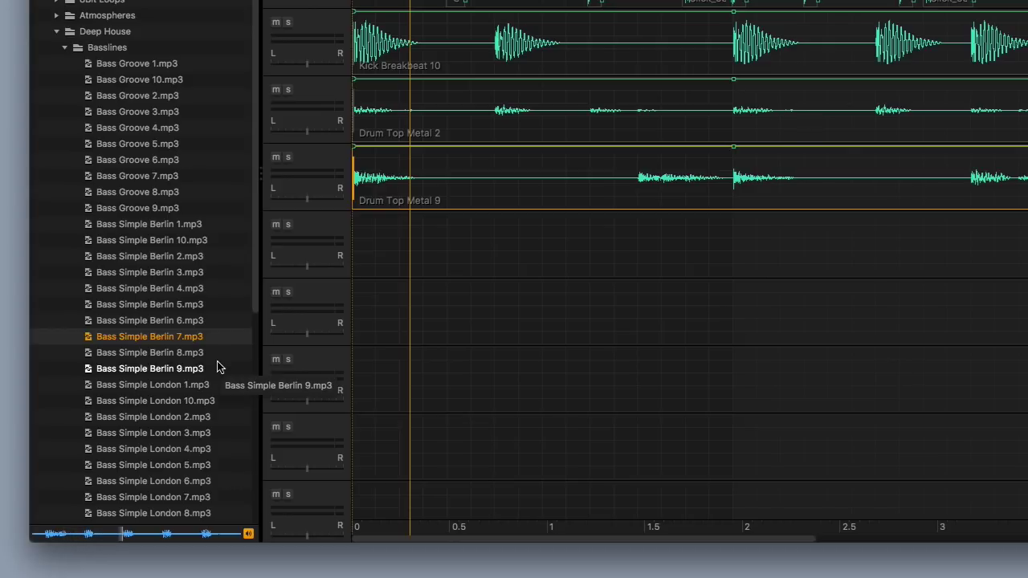
{"action": "left_click", "coordinate": [215, 367]}
{"action": "left_click", "coordinate": [205, 339]}
{"action": "left_click", "coordinate": [200, 366]}
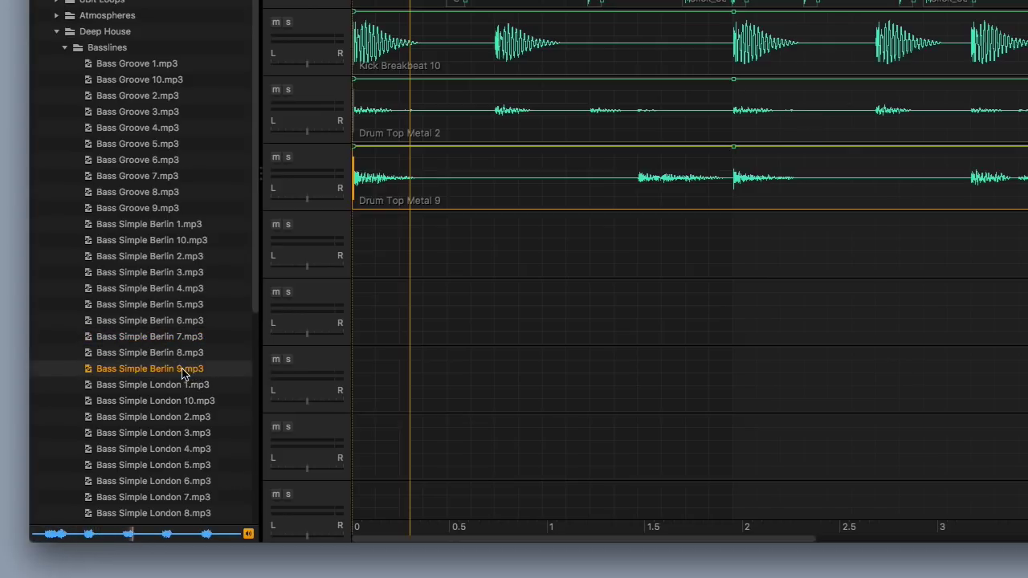
{"action": "left_click_drag", "start_coordinate": [191, 374], "coordinate": [480, 257]}
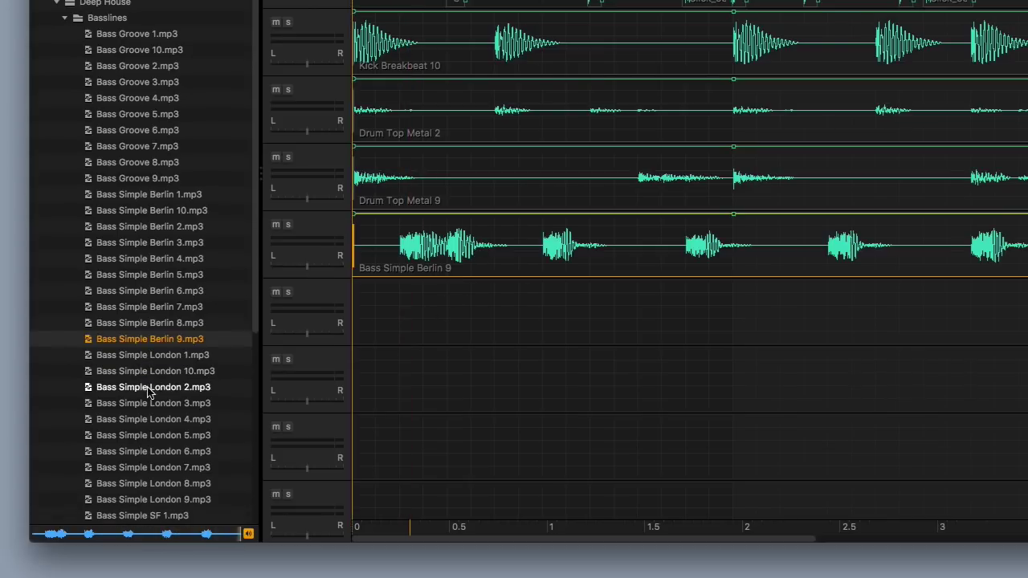
Audition Bass Simple London 4 through 7 and Bass Simple SF 4 and 2, and add Bass Simple SF 2 at the start of the eighth track
{"action": "scroll", "coordinate": [149, 389], "scroll_direction": "down", "scroll_amount": 3}
{"action": "left_click", "coordinate": [170, 379]}
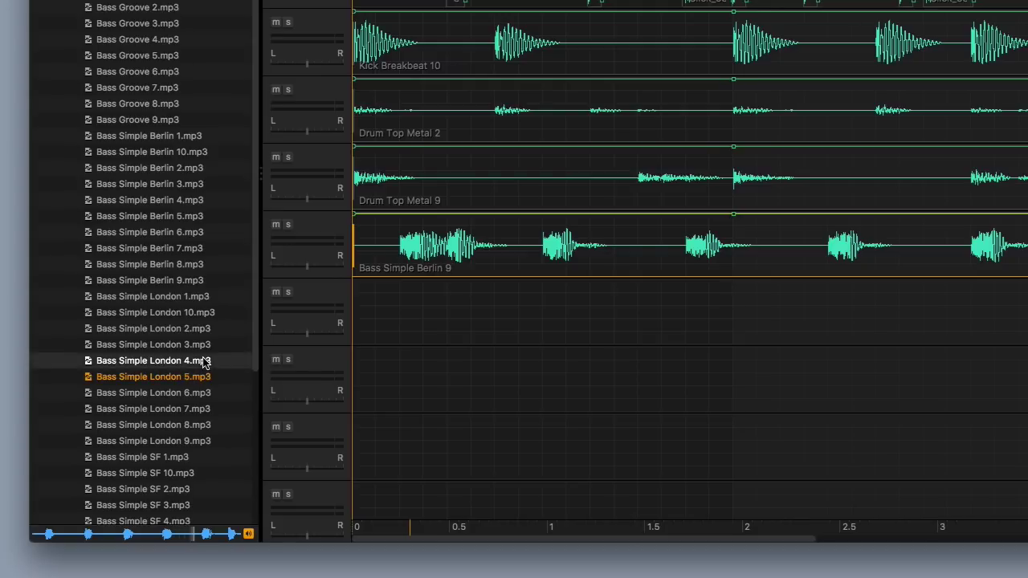
{"action": "left_click", "coordinate": [203, 360]}
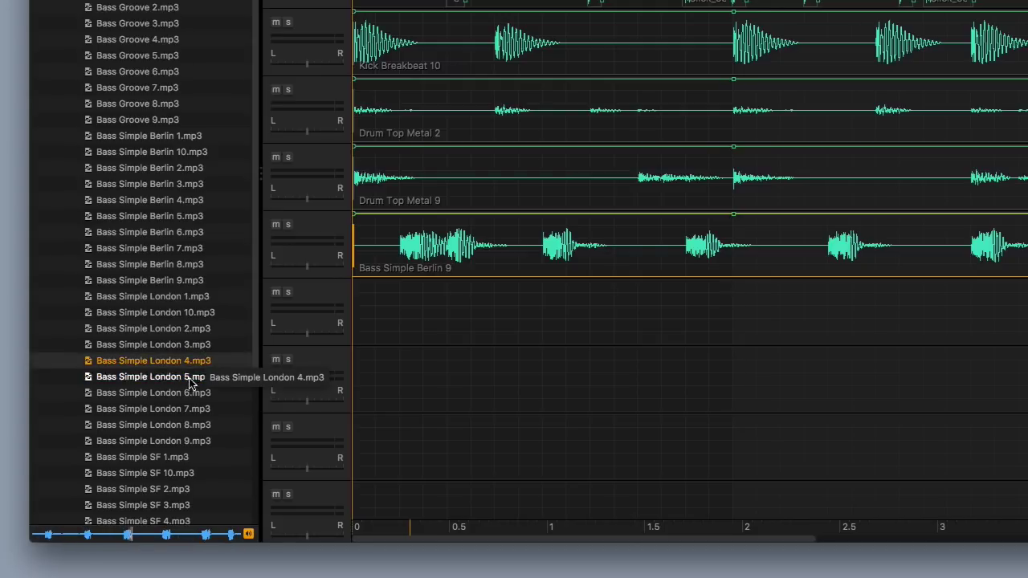
{"action": "left_click", "coordinate": [196, 392]}
{"action": "scroll", "coordinate": [191, 415], "scroll_direction": "down", "scroll_amount": 2}
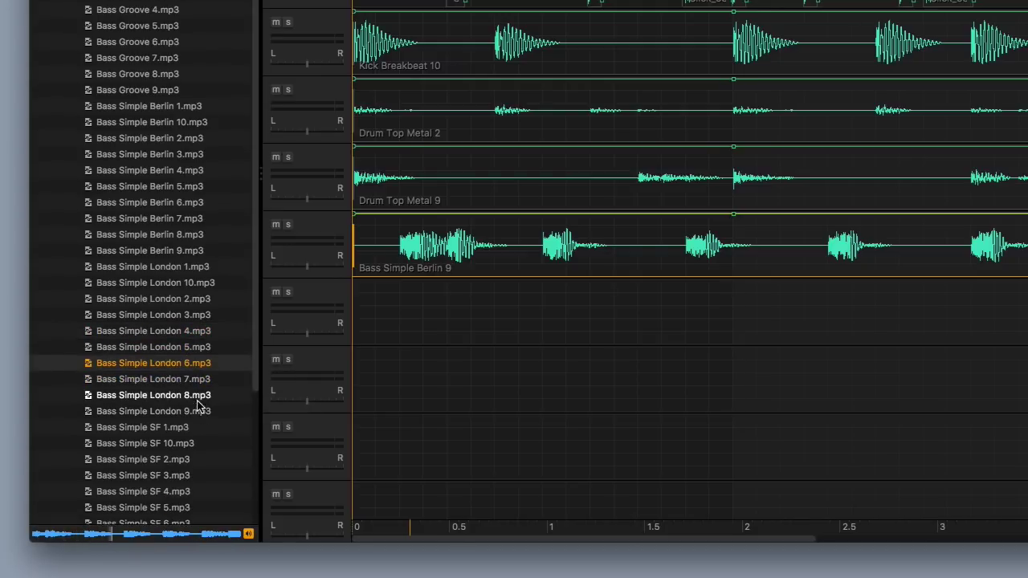
{"action": "left_click", "coordinate": [194, 382]}
{"action": "scroll", "coordinate": [191, 401], "scroll_direction": "down", "scroll_amount": 7}
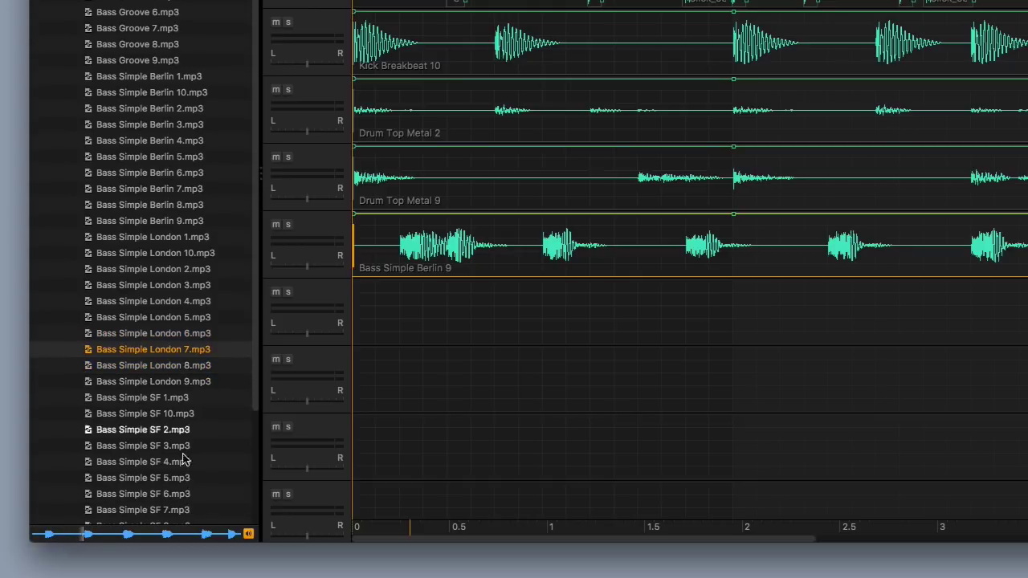
{"action": "left_click", "coordinate": [182, 391]}
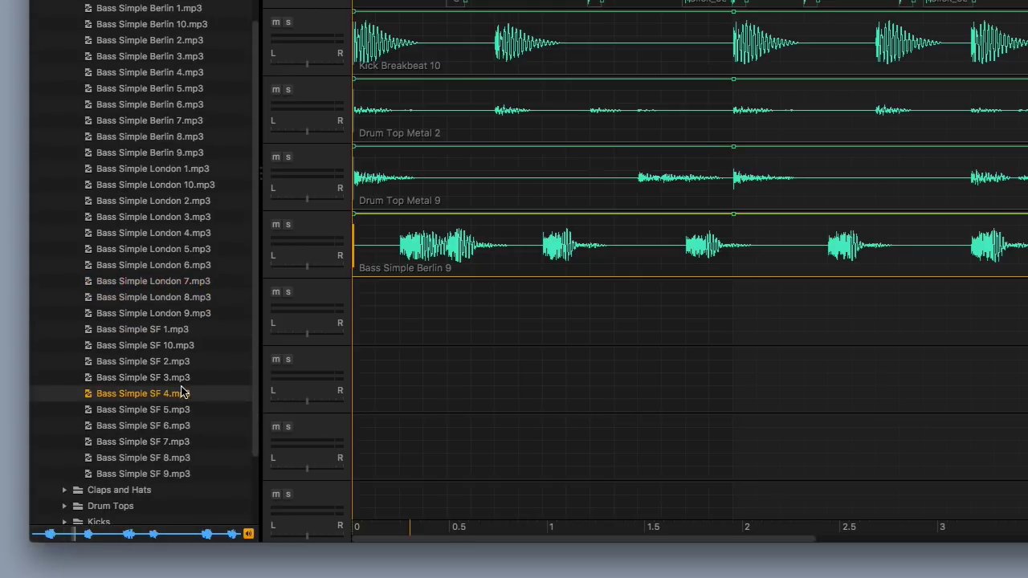
{"action": "left_click", "coordinate": [177, 364]}
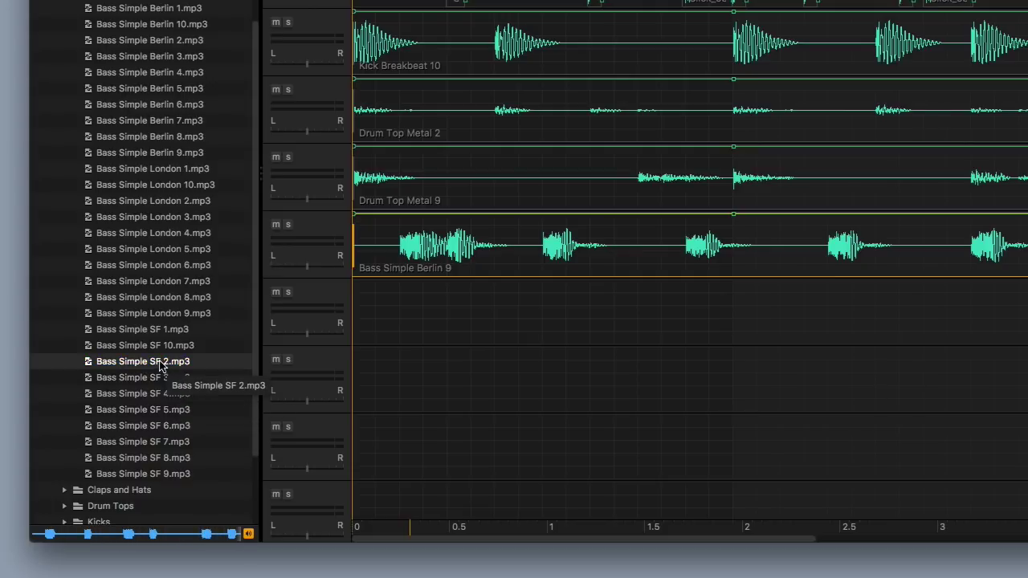
{"action": "left_click_drag", "start_coordinate": [160, 365], "coordinate": [540, 330]}
Play the loop from the start with both basslines, delete the Bass Simple SF 2 clip, and stop playback
{"action": "scroll", "coordinate": [545, 330], "scroll_direction": "down", "scroll_amount": 3}
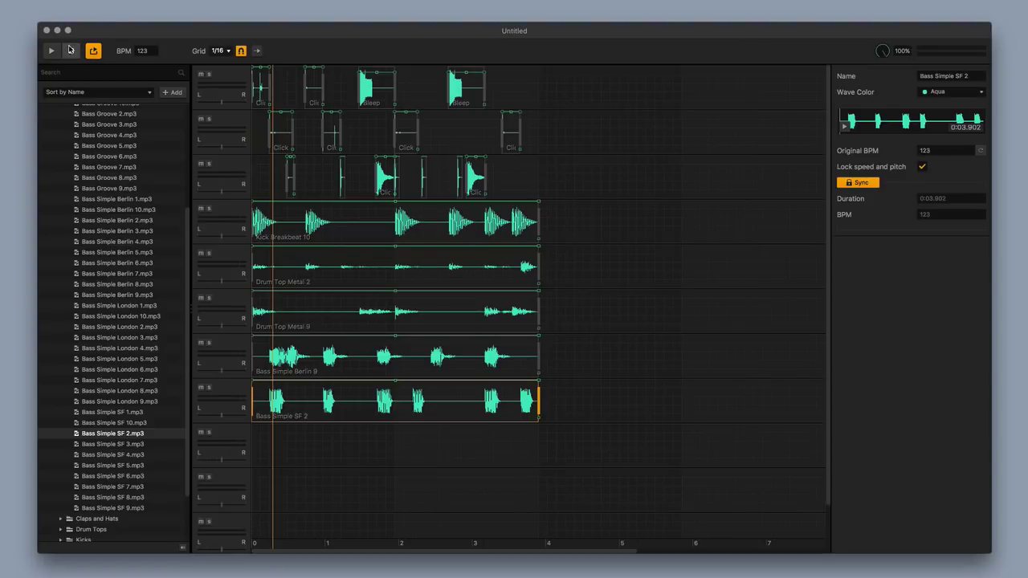
{"action": "left_click", "coordinate": [79, 0]}
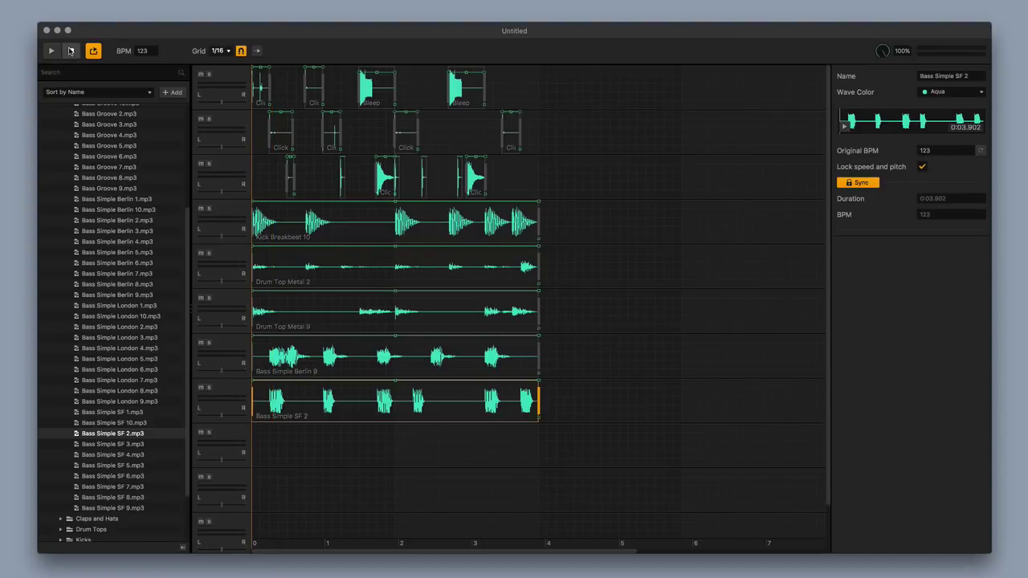
{"action": "left_click", "coordinate": [50, 51]}
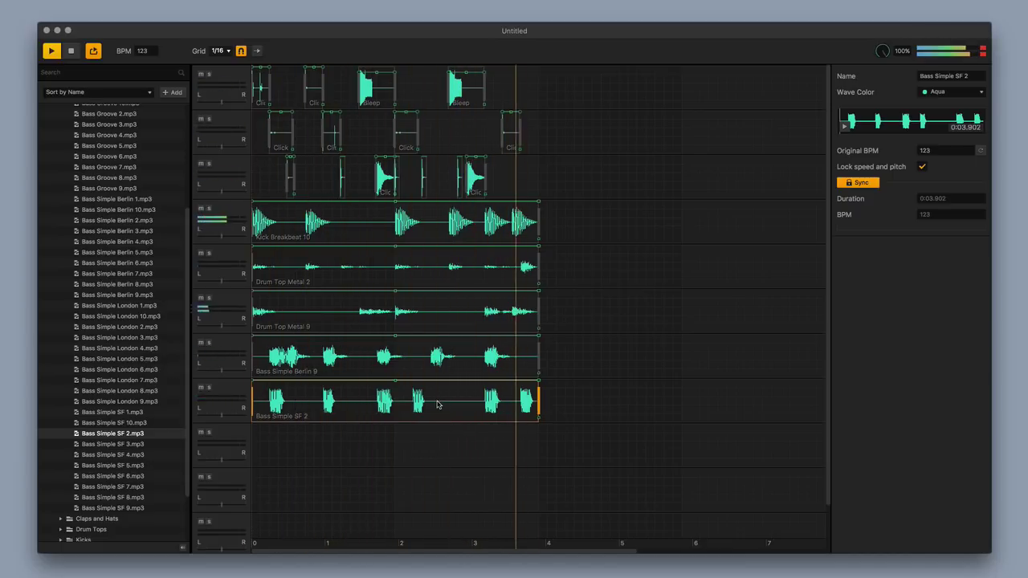
{"action": "key", "text": "Delete"}
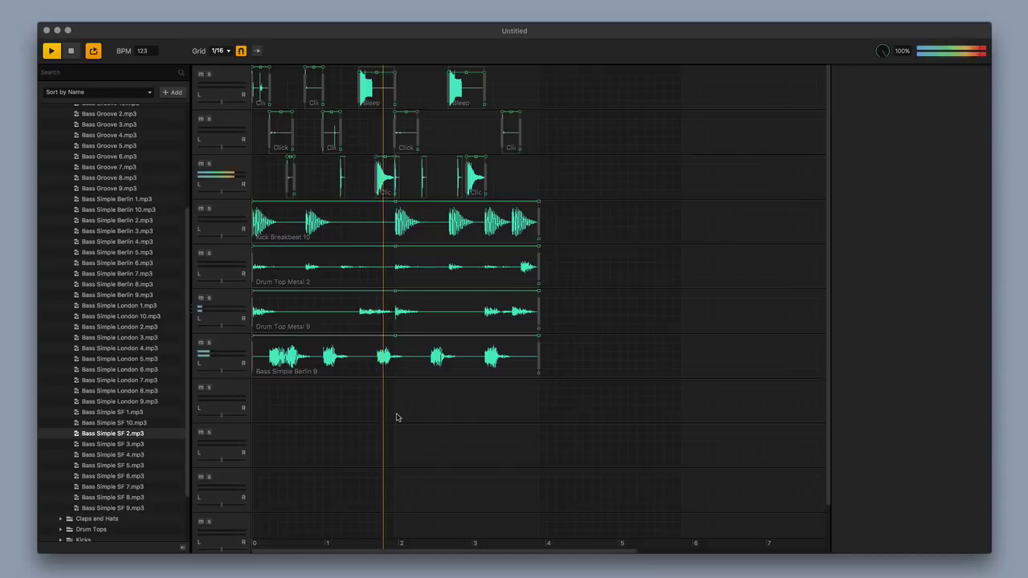
{"action": "key", "text": "super+equal"}
{"action": "left_click", "coordinate": [71, 51]}
{"action": "key", "text": "super+equal"}
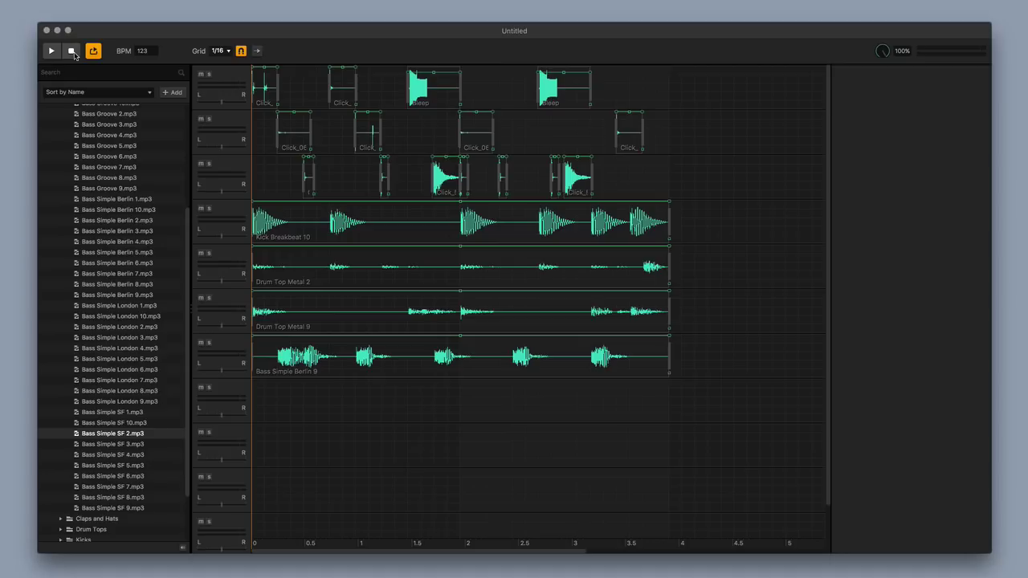
Collapse Basslines, audition Pad Active 7 and 3 and Pad Instrospect 1 and 10 with sample preview on, and collapse Pads
{"action": "scroll", "coordinate": [111, 241], "scroll_direction": "up", "scroll_amount": 5}
{"action": "left_click", "coordinate": [60, 237]}
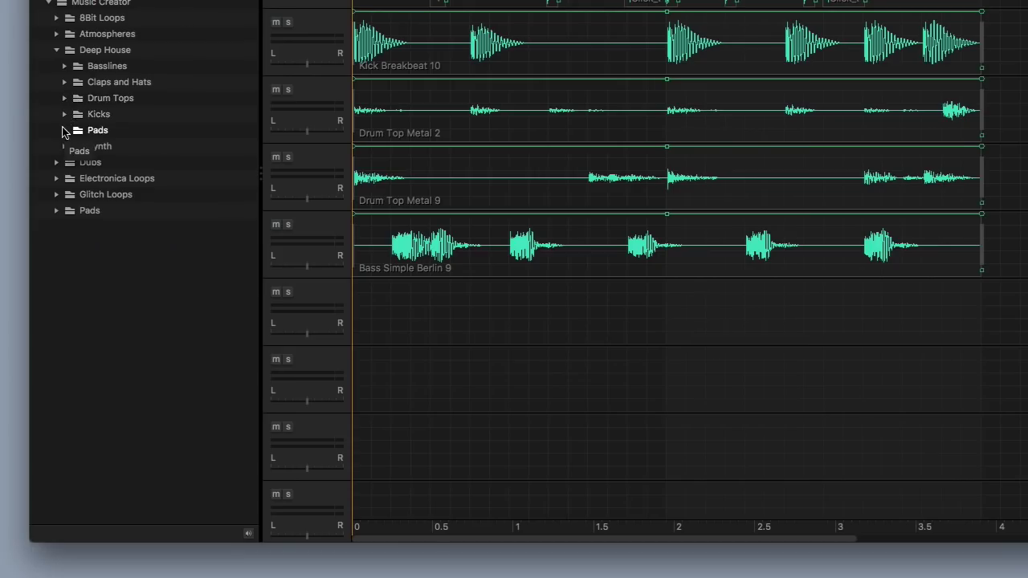
{"action": "left_click", "coordinate": [64, 131]}
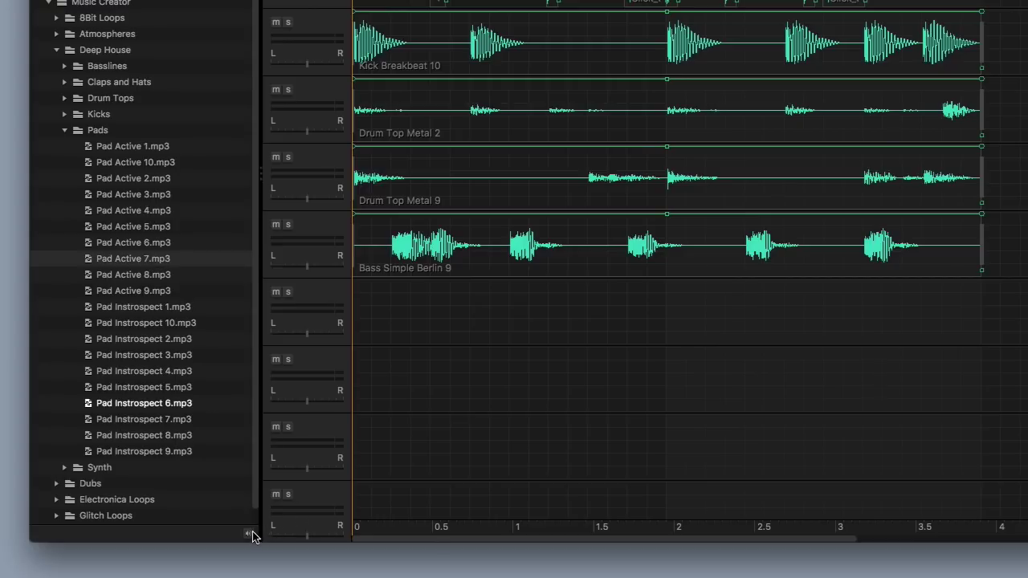
{"action": "left_click", "coordinate": [229, 259]}
{"action": "left_click", "coordinate": [145, 200]}
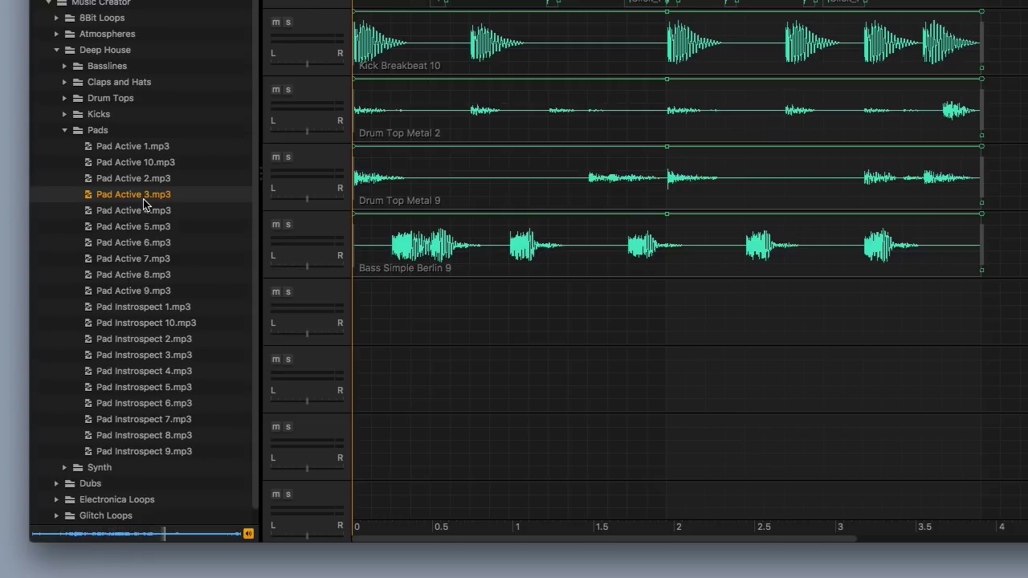
{"action": "left_click", "coordinate": [142, 308]}
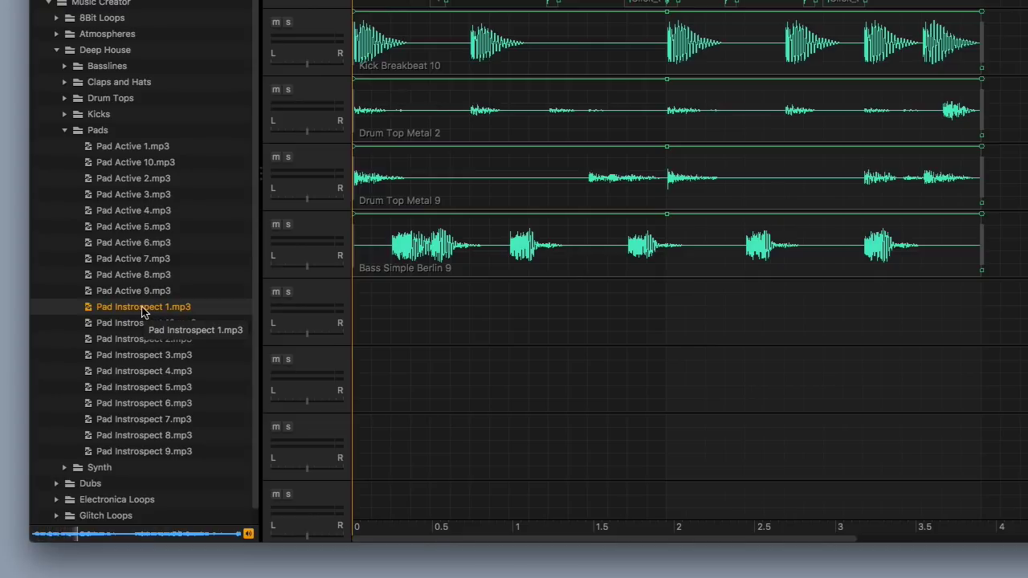
{"action": "left_click", "coordinate": [126, 325]}
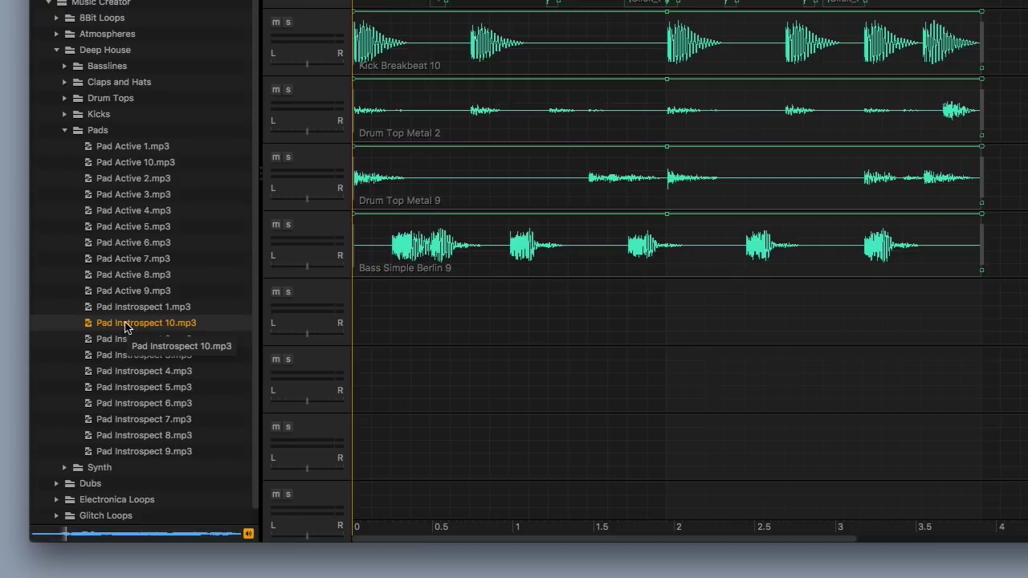
{"action": "left_click", "coordinate": [64, 130]}
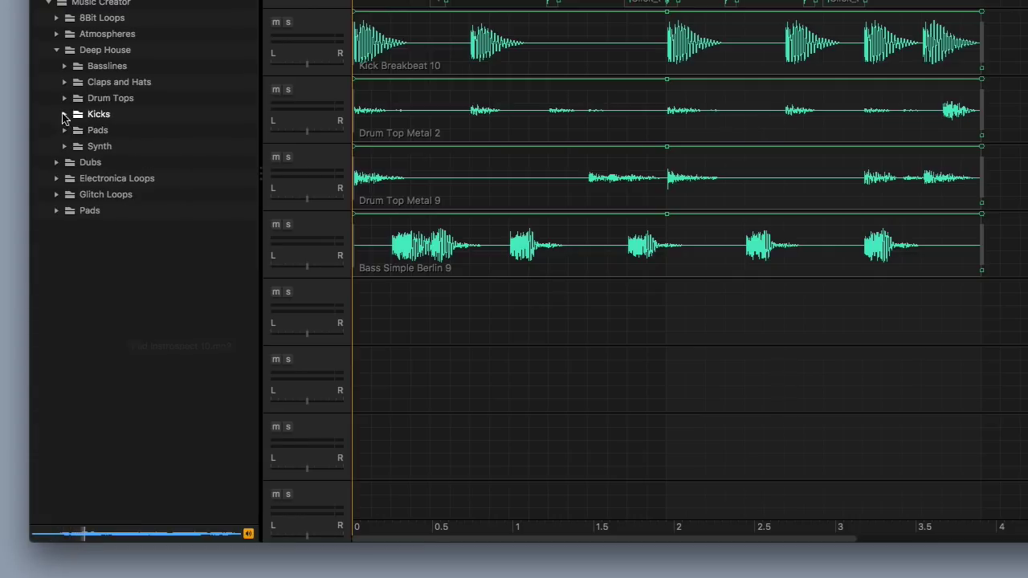
Collapse Deep House, audition Atmosphere 001 C1 and Atmosphere 003 C from the Atmospheres folder, and collapse Atmospheres
{"action": "left_click", "coordinate": [58, 50]}
{"action": "left_click", "coordinate": [57, 34]}
{"action": "left_click", "coordinate": [106, 97]}
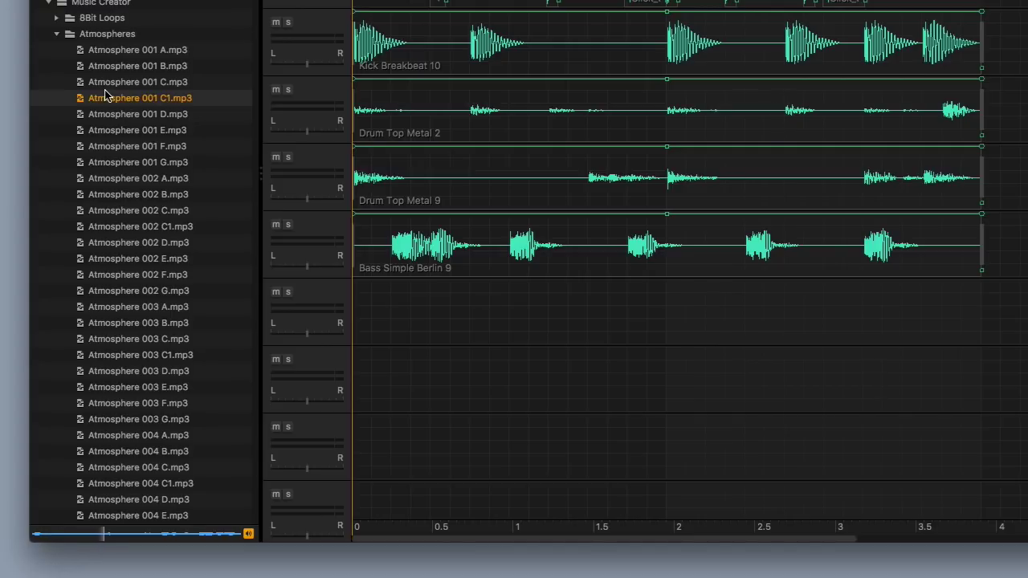
{"action": "left_click", "coordinate": [135, 338]}
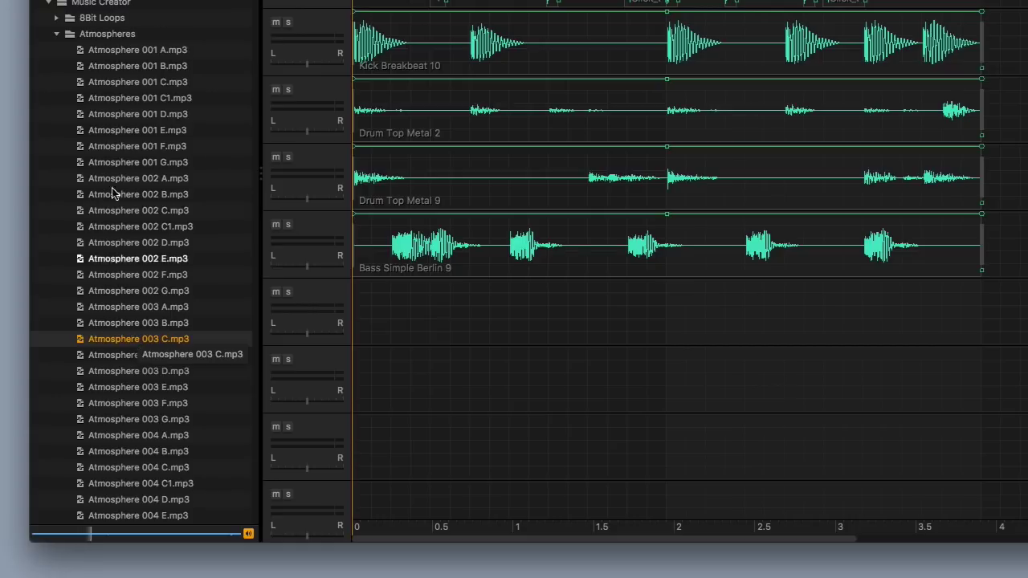
{"action": "left_click", "coordinate": [57, 33]}
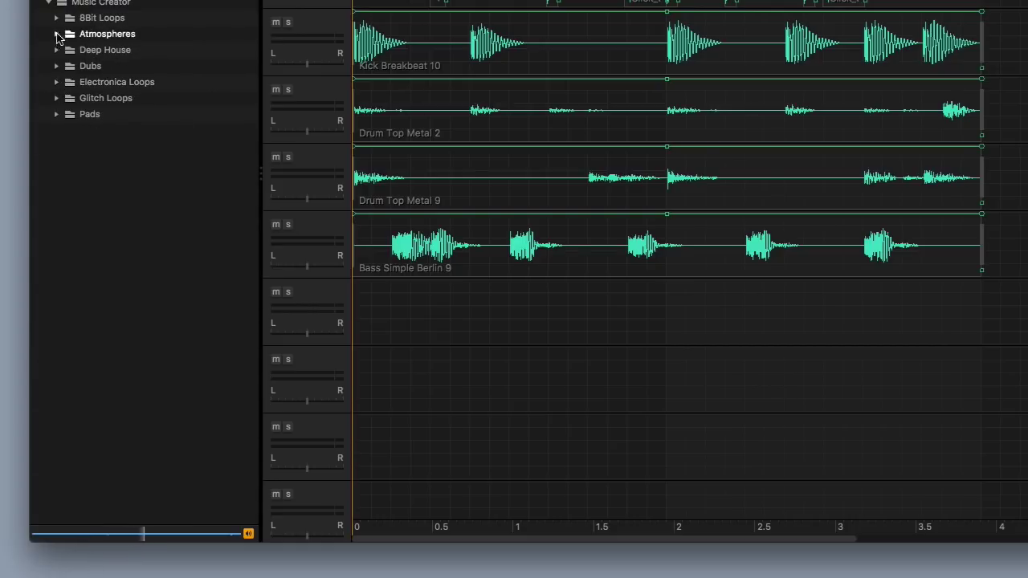
Add AMB Traffic 04 at the start of the eighth track and trim its end to match the other loops
{"action": "scroll", "coordinate": [100, 332], "scroll_direction": "down", "scroll_amount": 10}
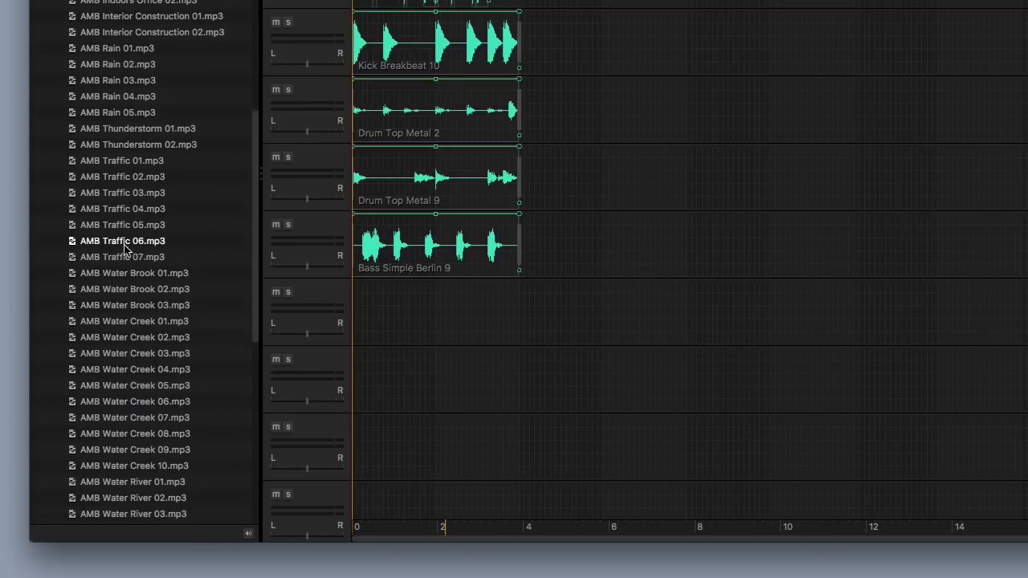
{"action": "left_click_drag", "start_coordinate": [120, 208], "coordinate": [445, 312]}
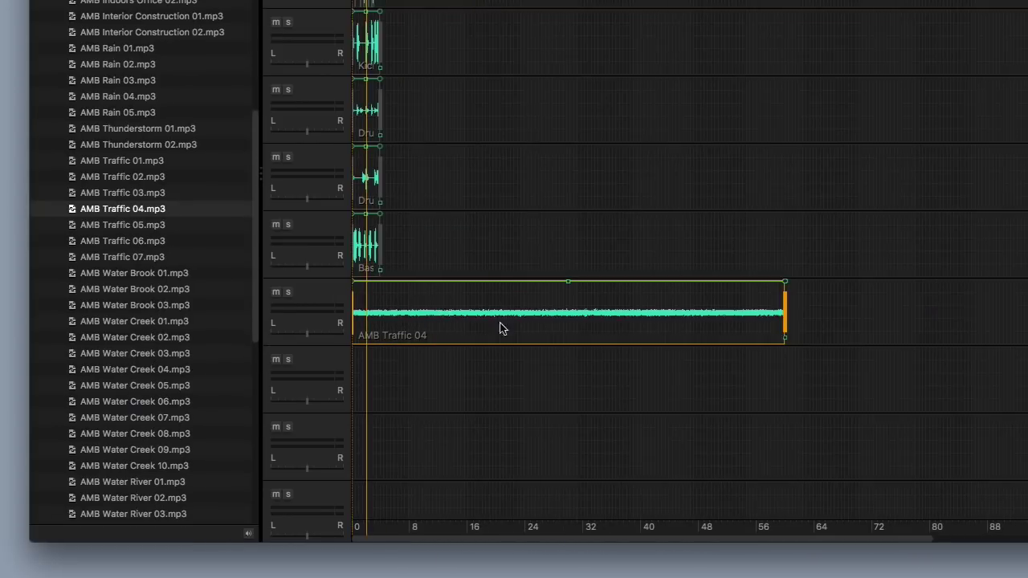
{"action": "left_click_drag", "start_coordinate": [783, 303], "coordinate": [380, 302]}
{"action": "scroll", "coordinate": [380, 302], "scroll_direction": "up", "scroll_amount": 10}
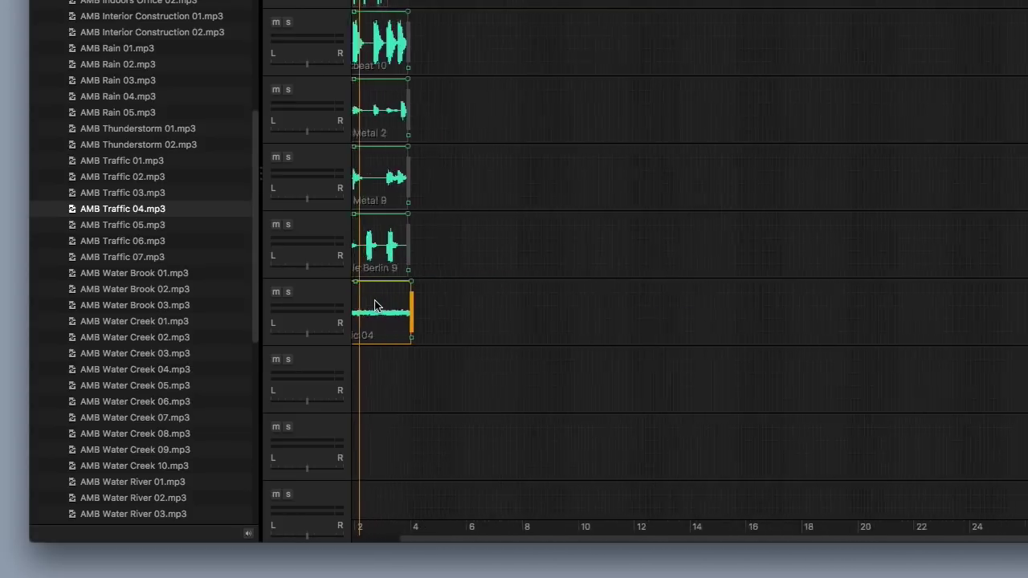
{"action": "left_click_drag", "start_coordinate": [569, 308], "coordinate": [550, 309]}
{"action": "scroll", "coordinate": [506, 311], "scroll_direction": "down", "scroll_amount": 4}
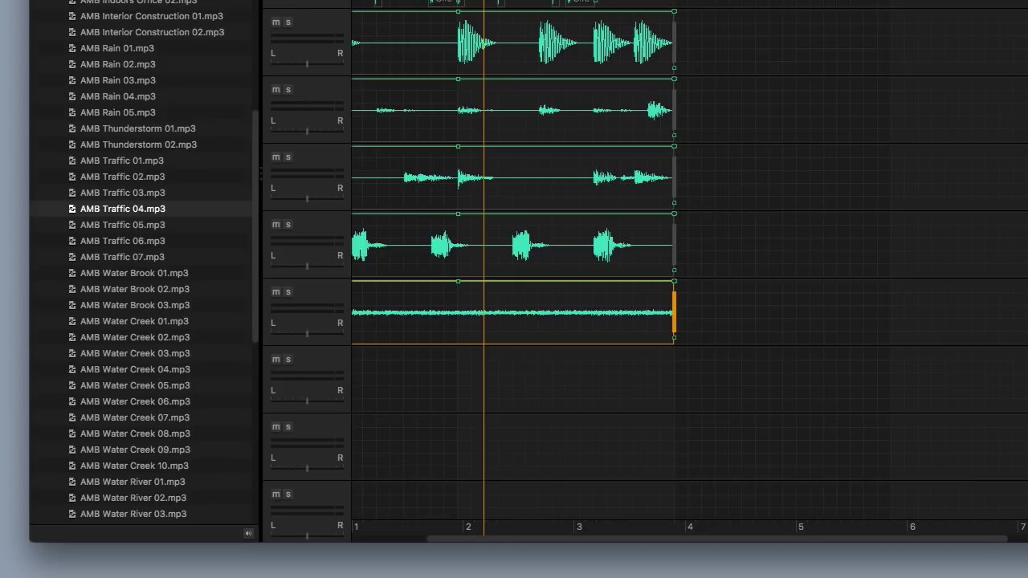
Play the loop from the start with the AMB Traffic 04 clip included, and stop playback
{"action": "key", "text": "Home"}
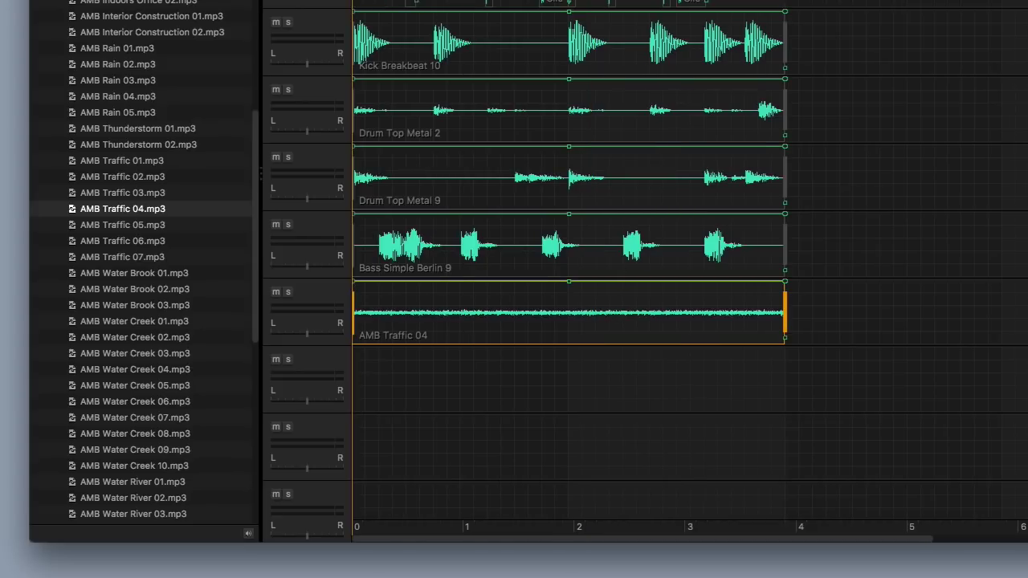
{"action": "key", "text": "space"}
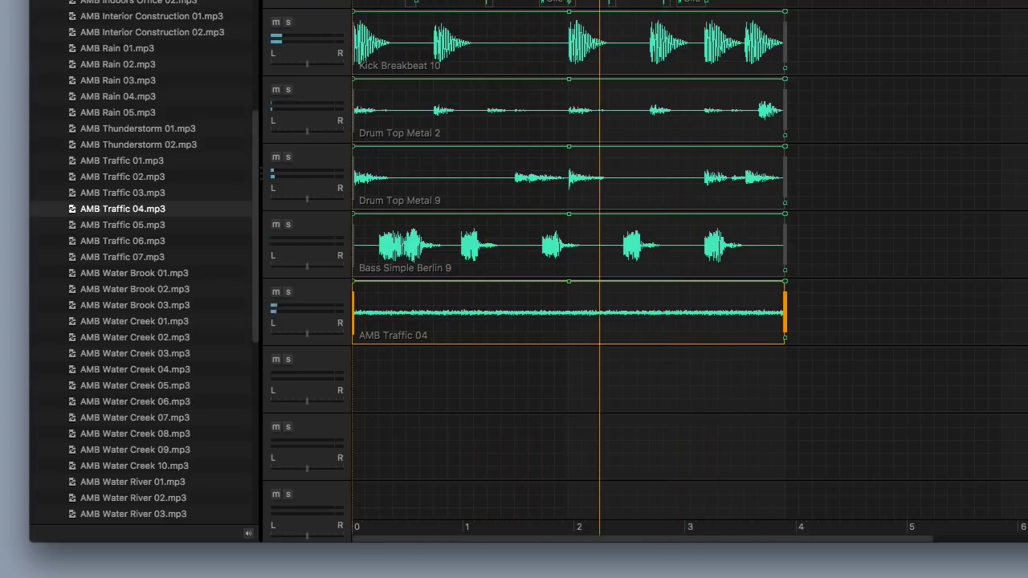
{"action": "key", "text": "space"}
{"action": "scroll", "coordinate": [501, 361], "scroll_direction": "up", "scroll_amount": 5}
{"action": "scroll", "coordinate": [491, 327], "scroll_direction": "down", "scroll_amount": 5}
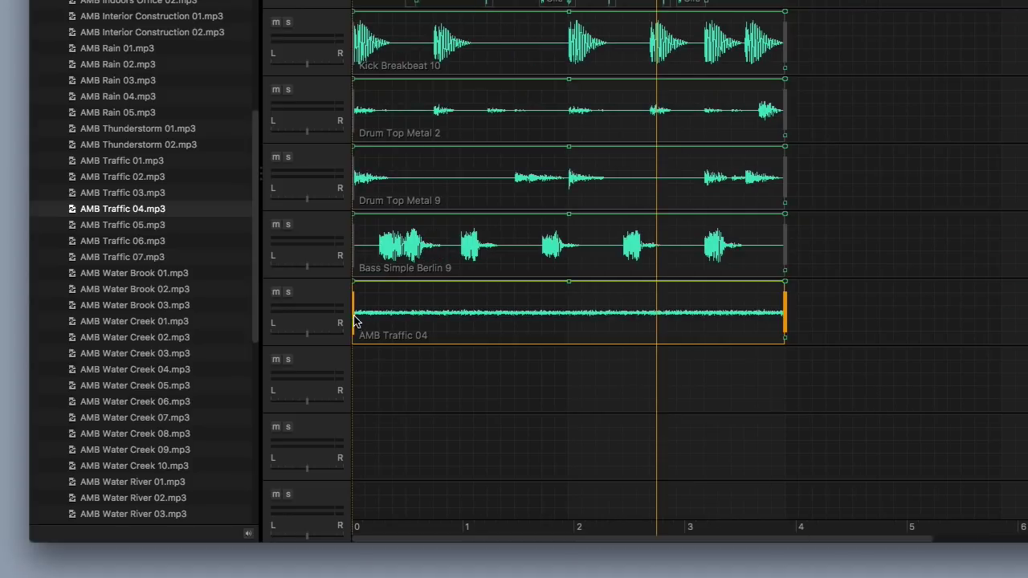
Trim the AMB Traffic 04 clip to a slice about 0.13 seconds long, and move it to start at about 0.85 seconds during playback
{"action": "left_click_drag", "start_coordinate": [356, 320], "coordinate": [454, 334]}
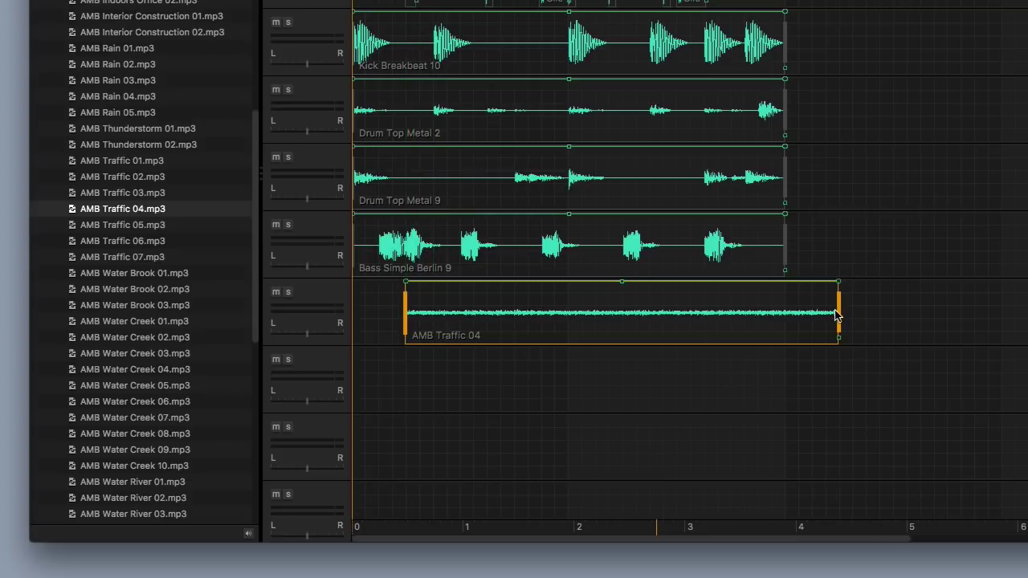
{"action": "left_click_drag", "start_coordinate": [837, 310], "coordinate": [416, 306]}
{"action": "key", "text": "space"}
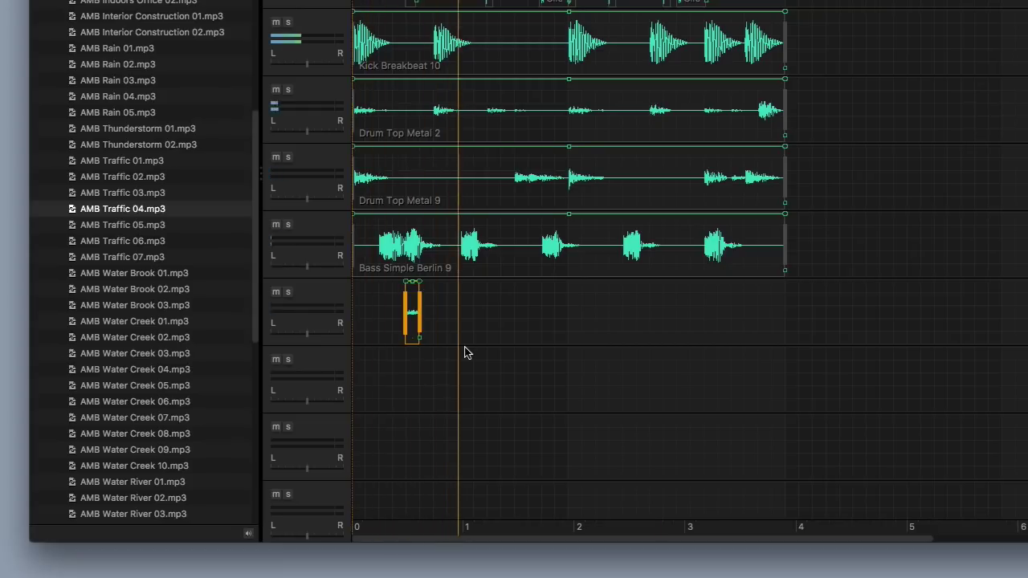
{"action": "left_click_drag", "start_coordinate": [411, 305], "coordinate": [454, 303]}
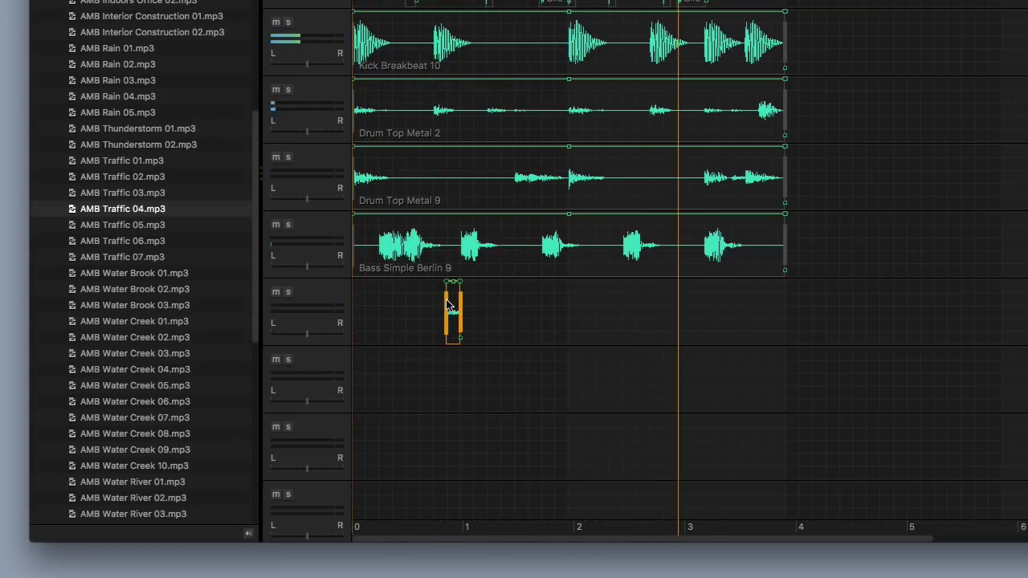
Lengthen and reposition the AMB Traffic 04 slice so it spans about 0.9 to 2 seconds
{"action": "scroll", "coordinate": [451, 301], "scroll_direction": "up", "scroll_amount": 3}
{"action": "scroll", "coordinate": [451, 302], "scroll_direction": "up", "scroll_amount": 2}
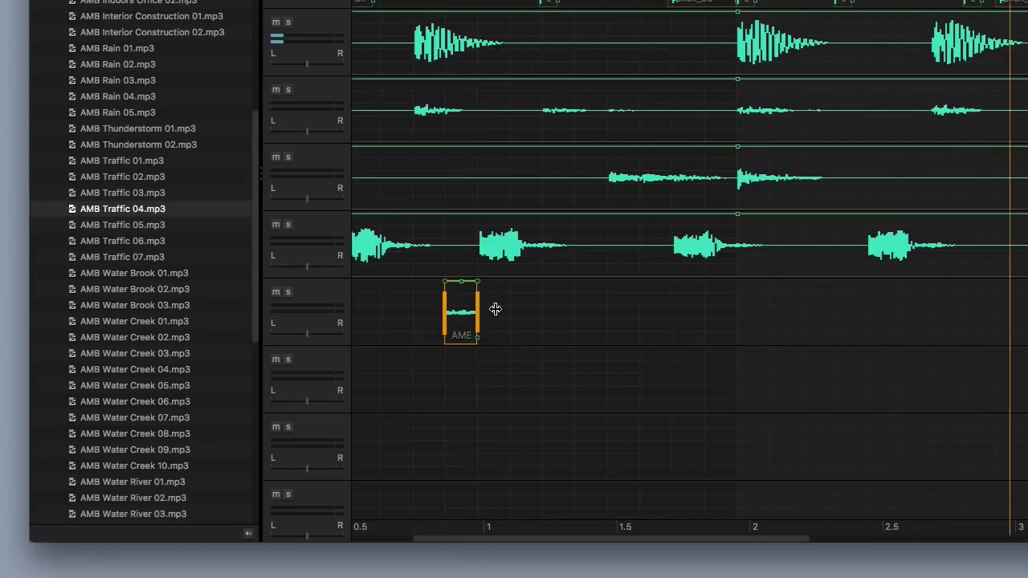
{"action": "left_click_drag", "start_coordinate": [479, 313], "coordinate": [543, 316]}
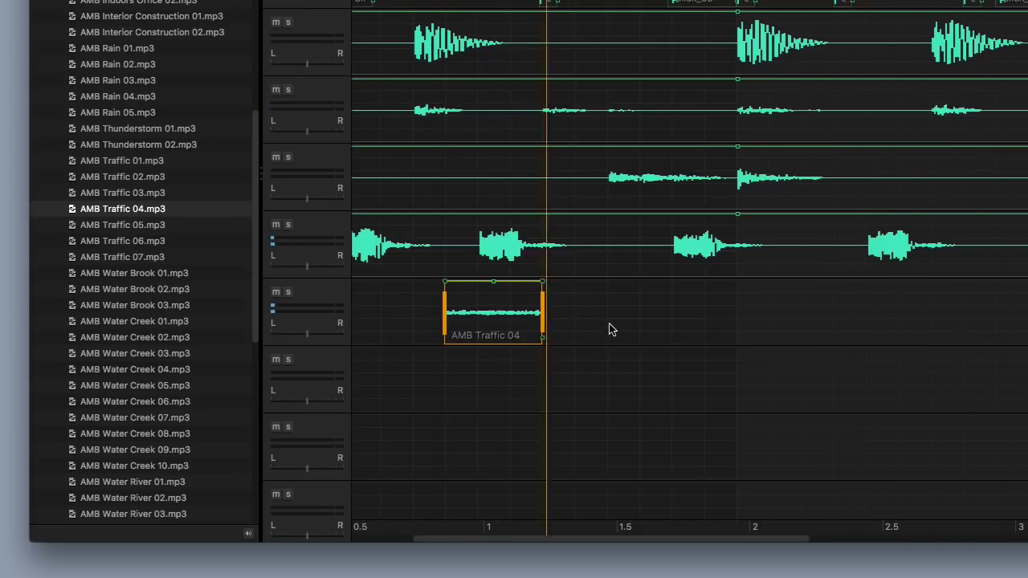
{"action": "left_click_drag", "start_coordinate": [511, 306], "coordinate": [752, 313]}
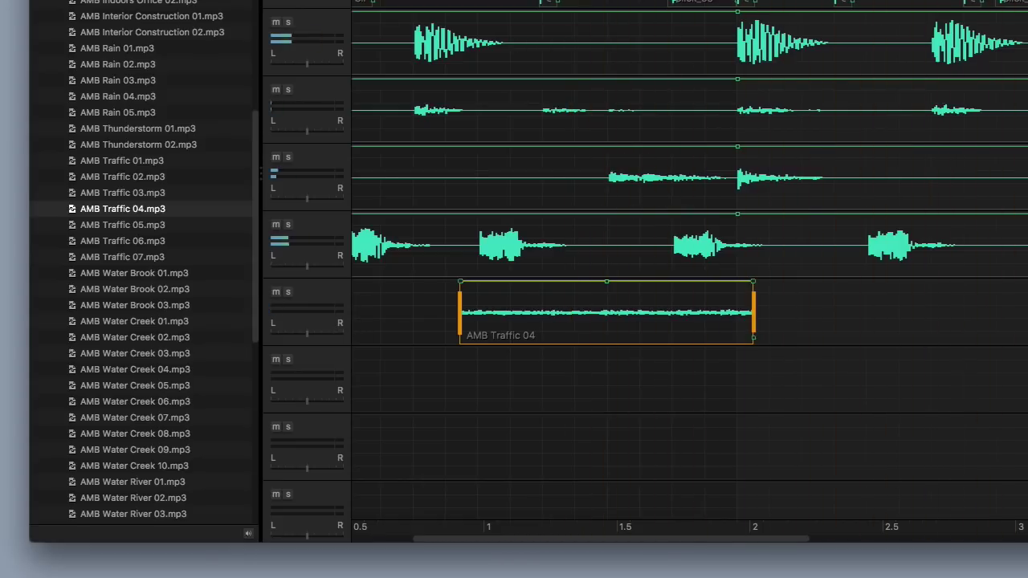
{"action": "scroll", "coordinate": [525, 239], "scroll_direction": "down", "scroll_amount": 3}
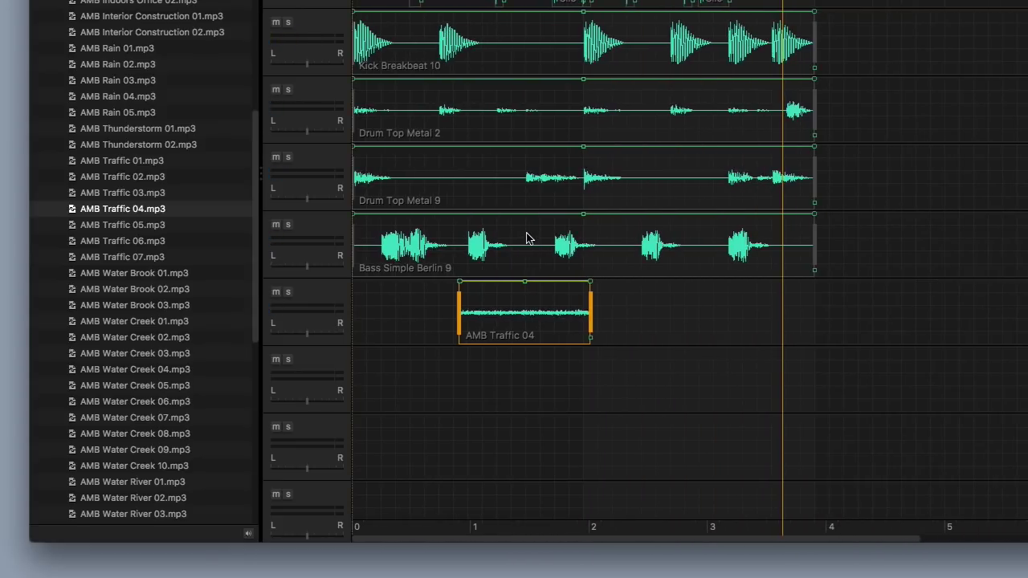
{"action": "scroll", "coordinate": [527, 236], "scroll_direction": "up", "scroll_amount": 3}
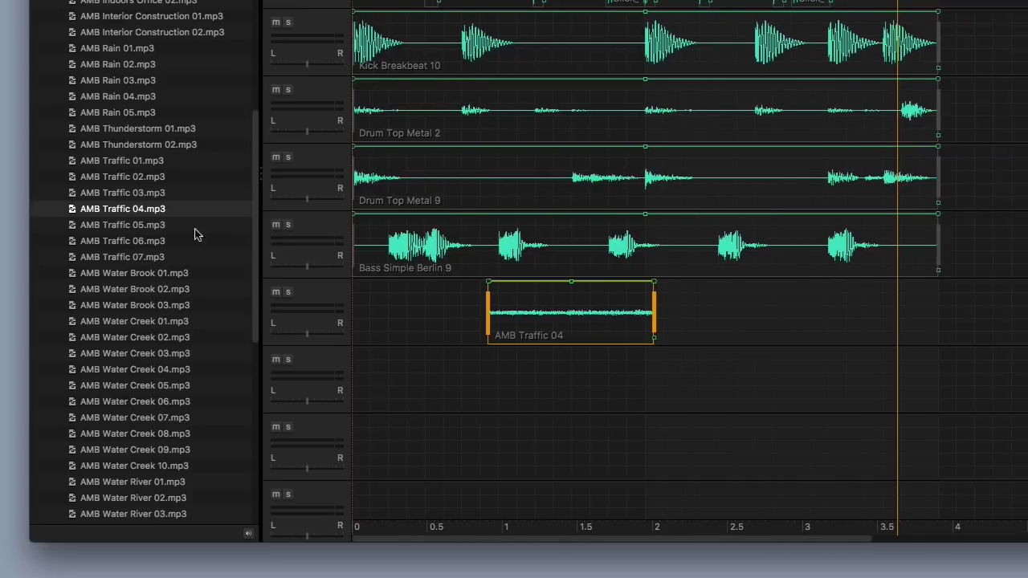
{"action": "scroll", "coordinate": [159, 201], "scroll_direction": "up", "scroll_amount": 5}
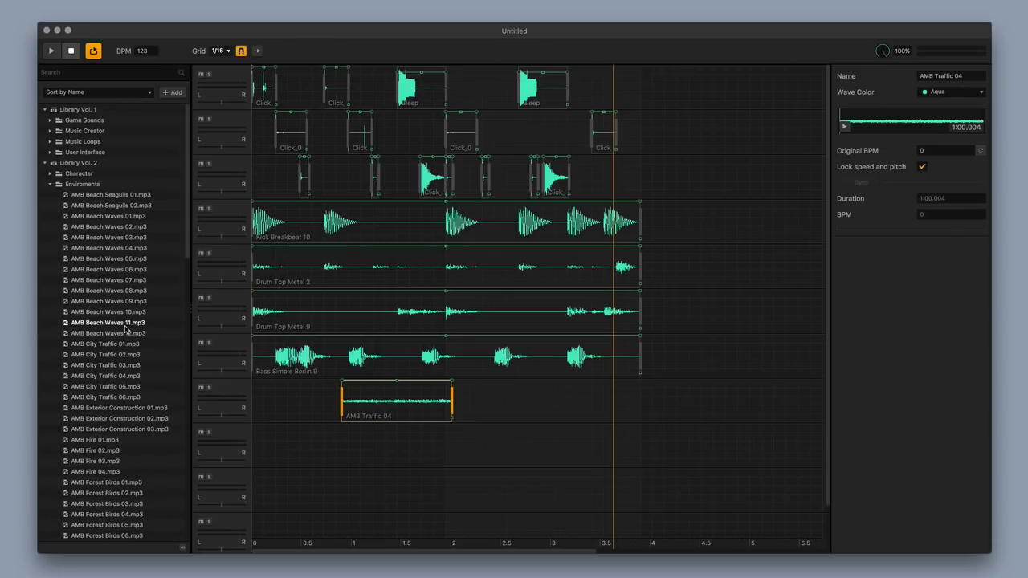
Set the wave color of the Kick Breakbeat 10 clip to Red and of the Drum Top Metal 2 clip to Blue
{"action": "left_click", "coordinate": [429, 234]}
{"action": "left_click", "coordinate": [951, 92]}
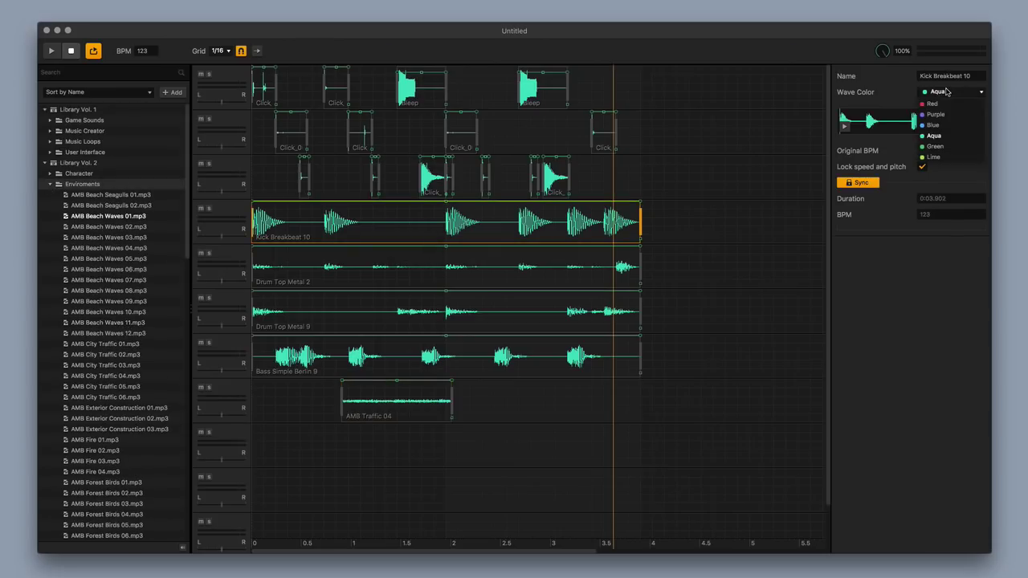
{"action": "left_click", "coordinate": [933, 106]}
{"action": "left_click", "coordinate": [560, 256]}
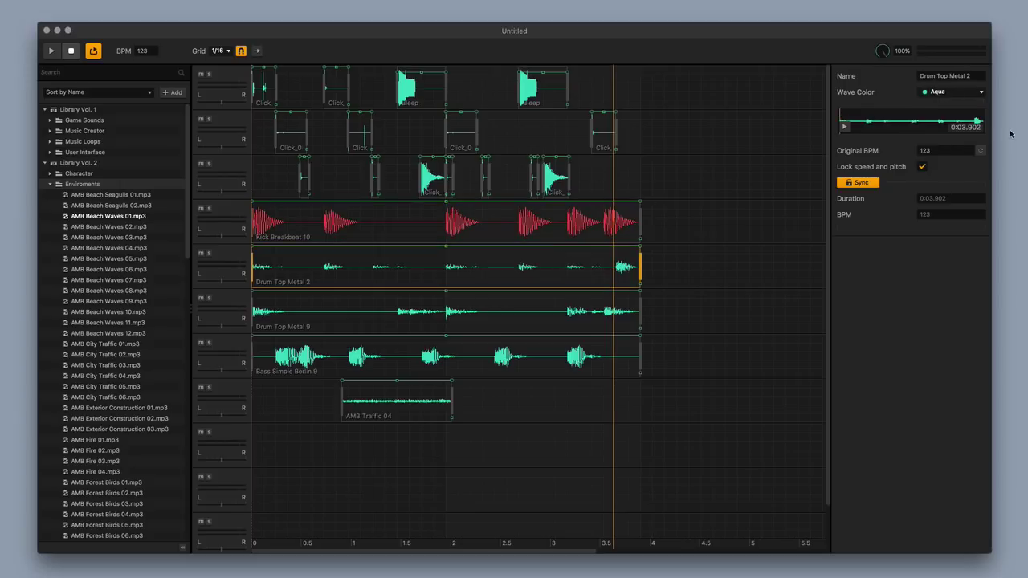
{"action": "left_click", "coordinate": [952, 92]}
{"action": "left_click", "coordinate": [936, 125]}
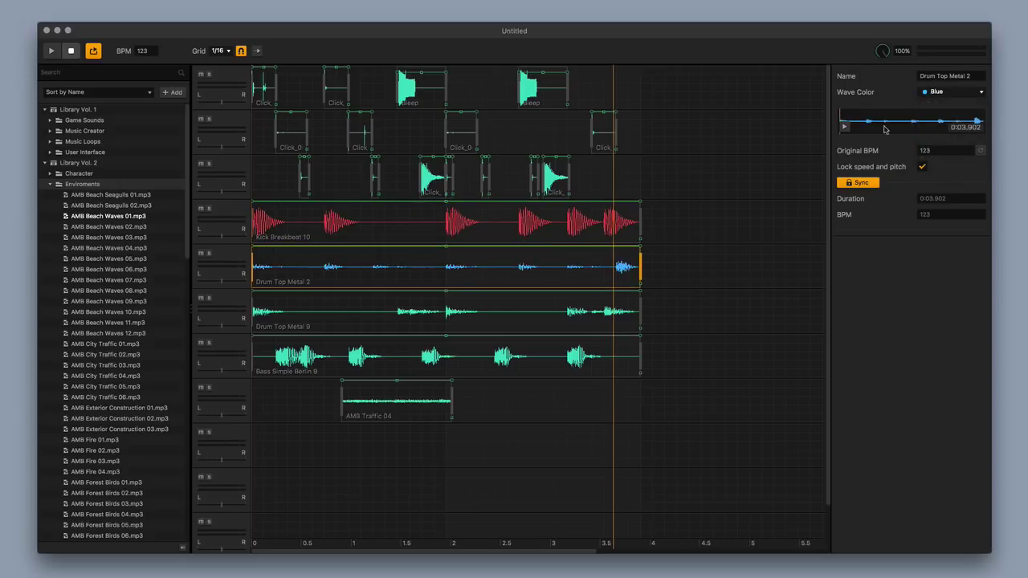
Try Blue as the wave color of the Drum Top Metal 9 clip, and set it to Green
{"action": "left_click", "coordinate": [582, 296]}
{"action": "left_click", "coordinate": [950, 92]}
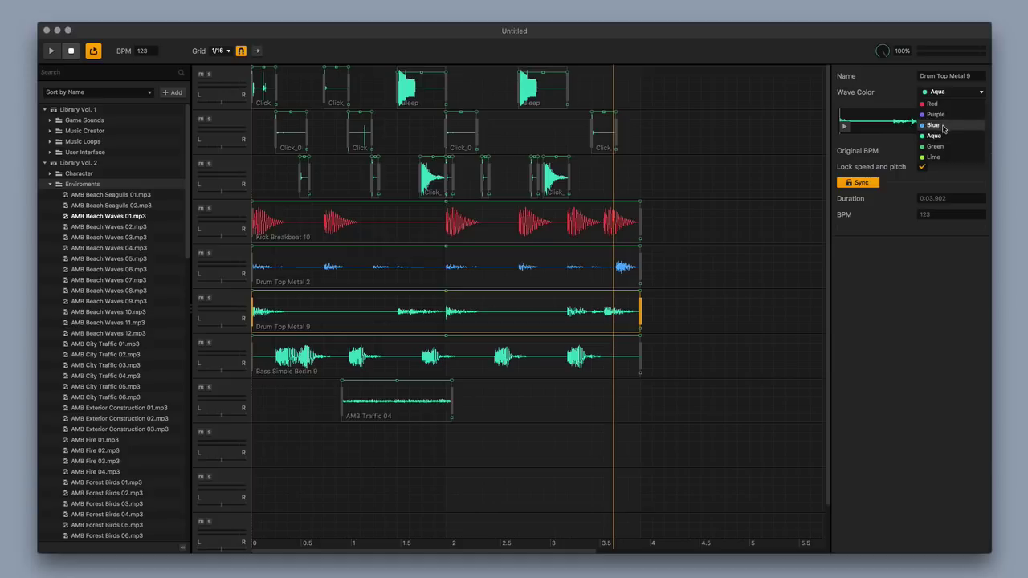
{"action": "left_click", "coordinate": [936, 124]}
{"action": "left_click", "coordinate": [955, 93]}
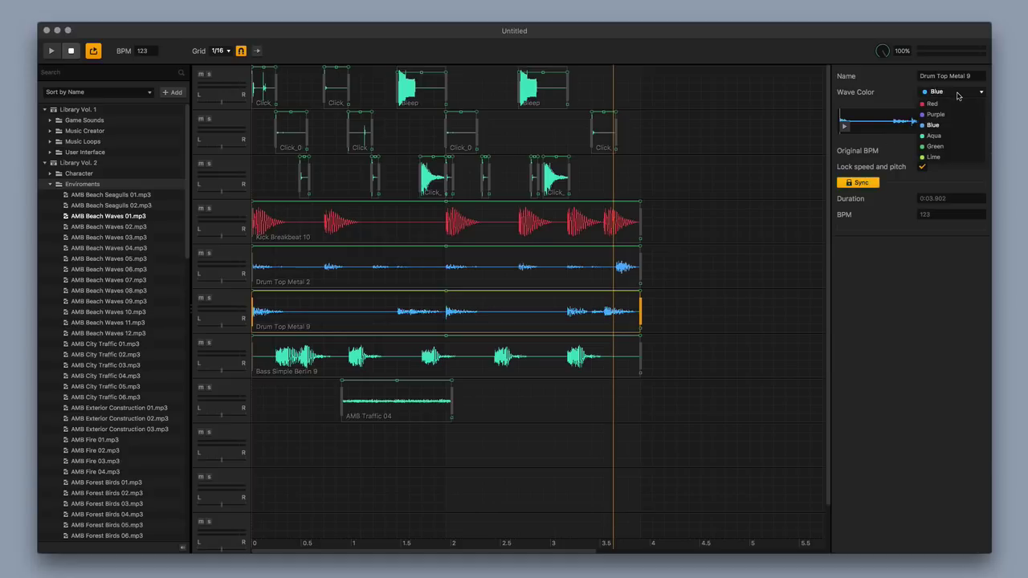
{"action": "left_click", "coordinate": [944, 149]}
Set the wave color of the Bass Simple Berlin 9 clip to Purple and of the AMB Traffic 04 clip to Lime
{"action": "left_click", "coordinate": [492, 359]}
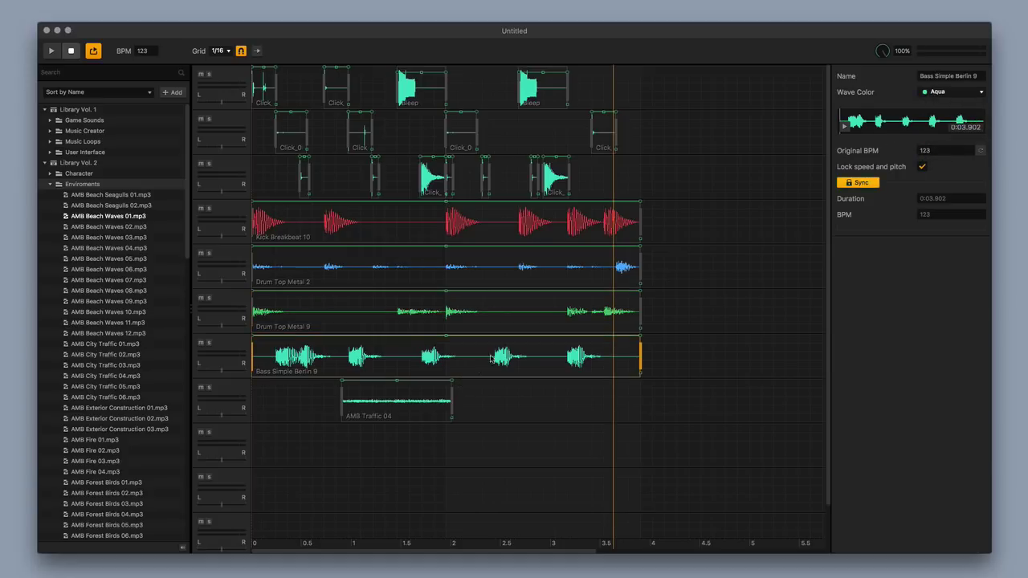
{"action": "left_click", "coordinate": [955, 91]}
{"action": "left_click", "coordinate": [949, 117]}
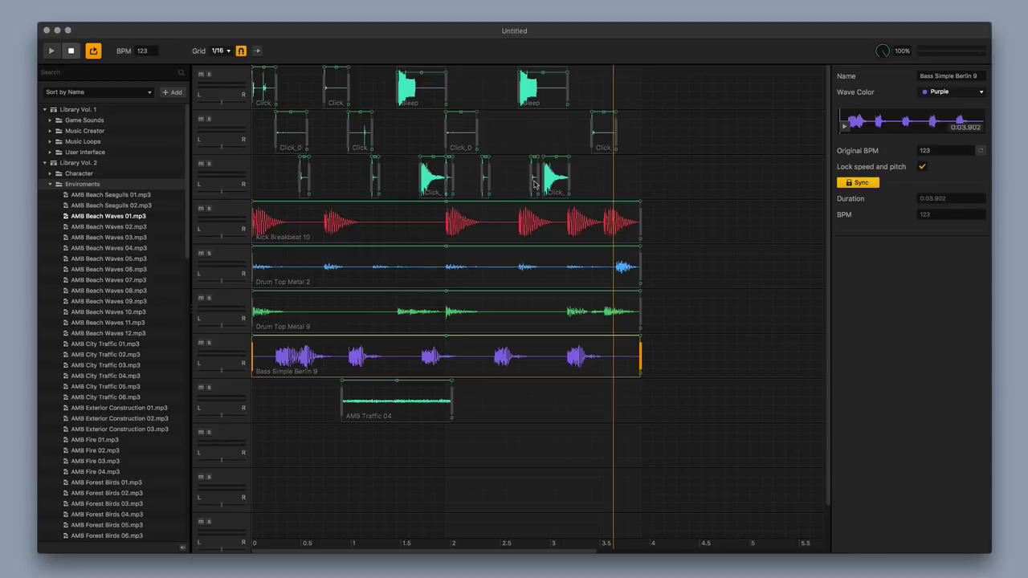
{"action": "left_click", "coordinate": [403, 418]}
{"action": "left_click", "coordinate": [955, 92]}
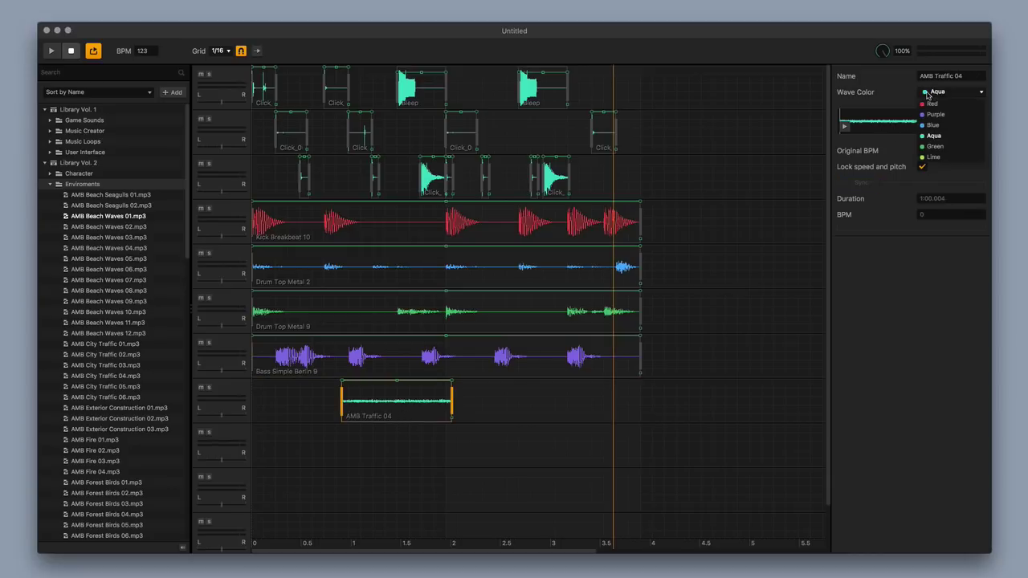
{"action": "left_click", "coordinate": [941, 160]}
{"action": "left_click", "coordinate": [121, 418]}
{"action": "scroll", "coordinate": [121, 421], "scroll_direction": "down", "scroll_amount": 1}
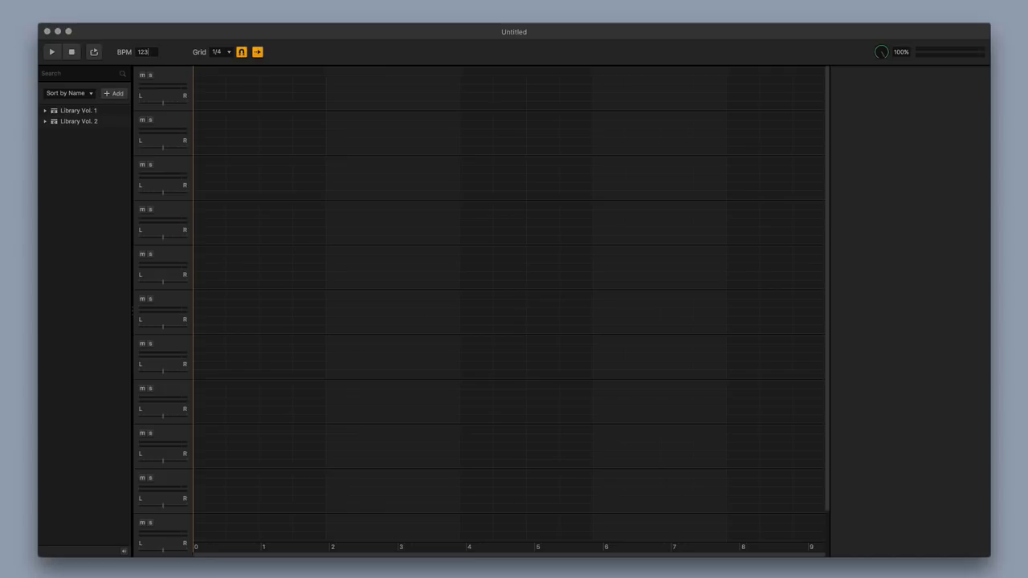
Expand and collapse Library Vol. 2, search the sample library for "pad", and look through the matching pad samples
{"action": "left_click", "coordinate": [44, 122]}
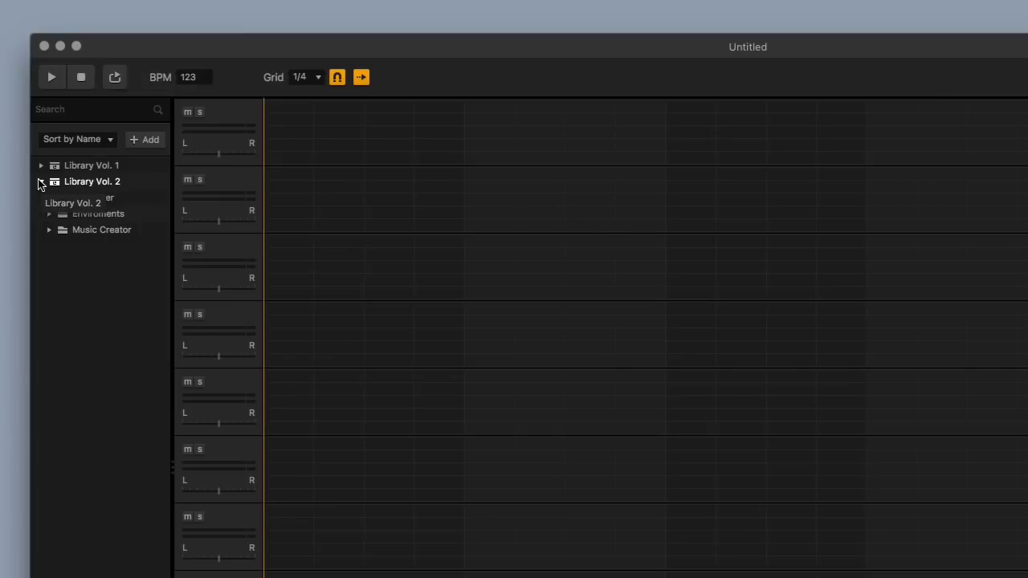
{"action": "left_click", "coordinate": [41, 183]}
{"action": "left_click", "coordinate": [54, 112]}
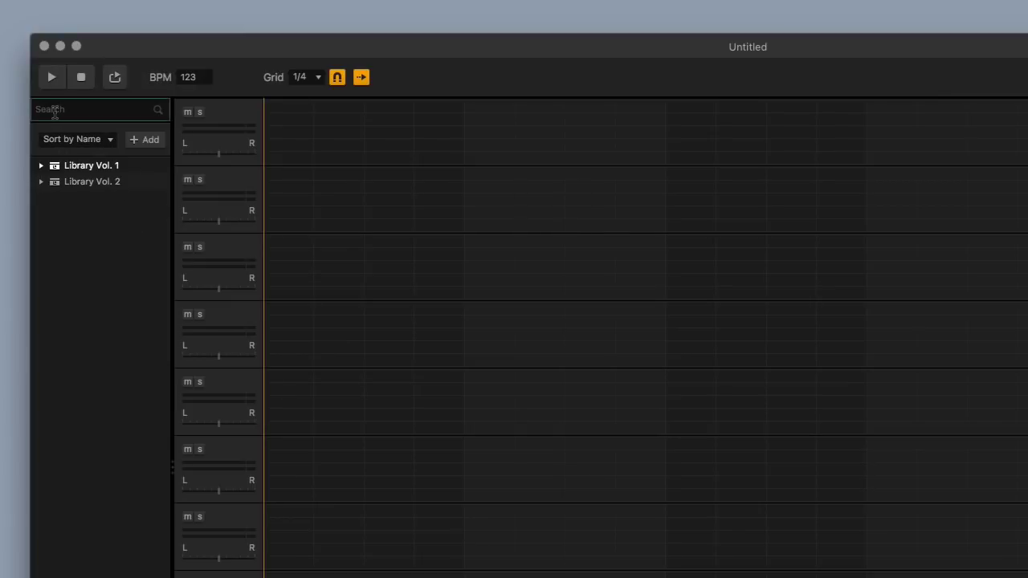
{"action": "type", "text": "pad"}
{"action": "scroll", "coordinate": [109, 418], "scroll_direction": "down", "scroll_amount": 15}
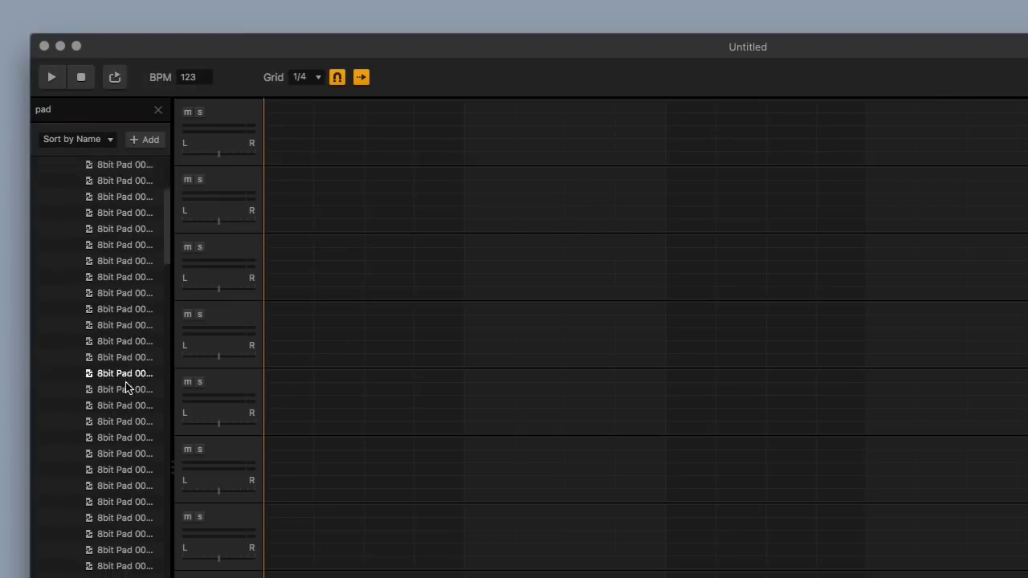
{"action": "scroll", "coordinate": [106, 443], "scroll_direction": "down", "scroll_amount": 20}
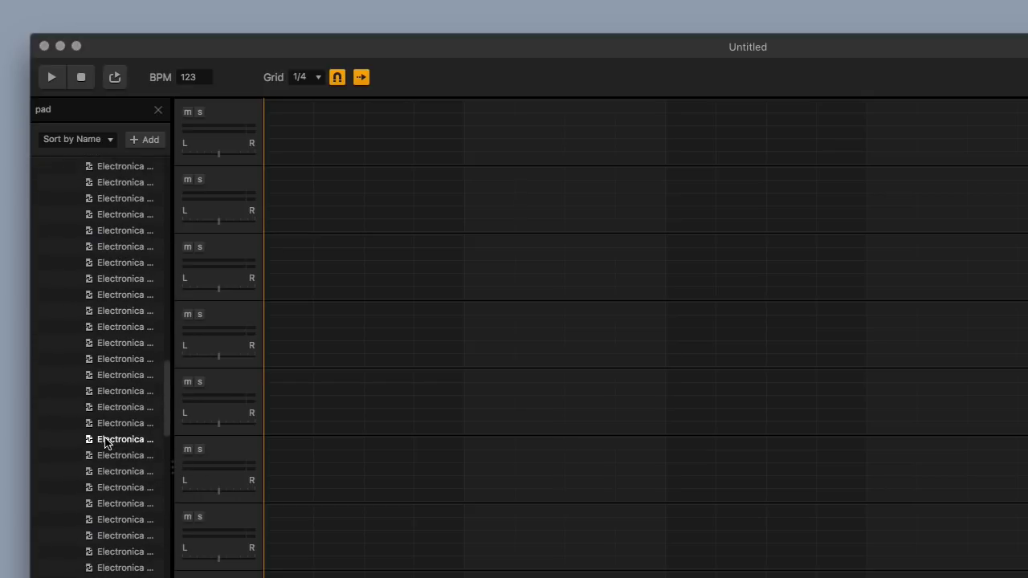
{"action": "scroll", "coordinate": [106, 443], "scroll_direction": "down", "scroll_amount": 20}
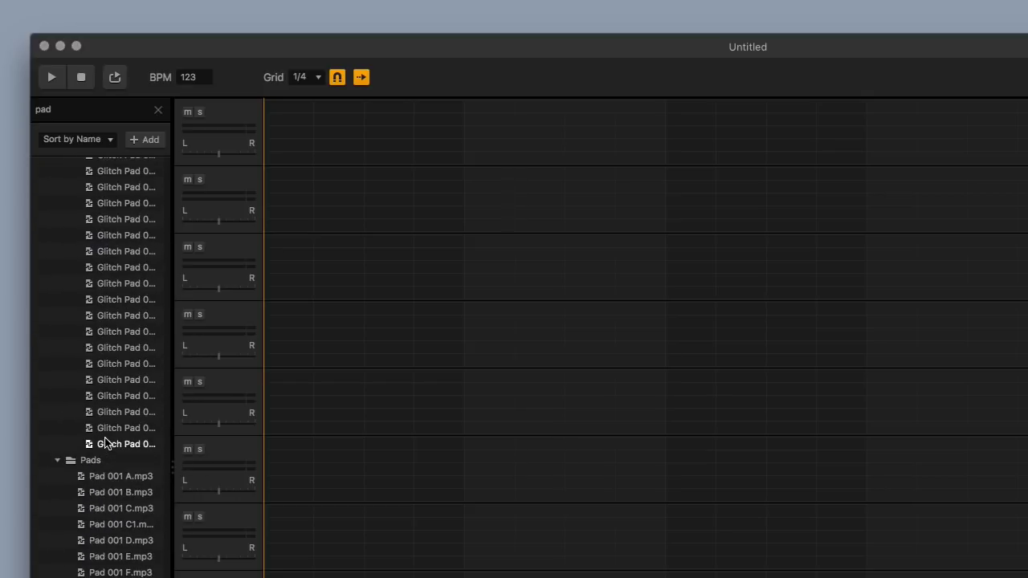
{"action": "scroll", "coordinate": [105, 440], "scroll_direction": "up", "scroll_amount": 10}
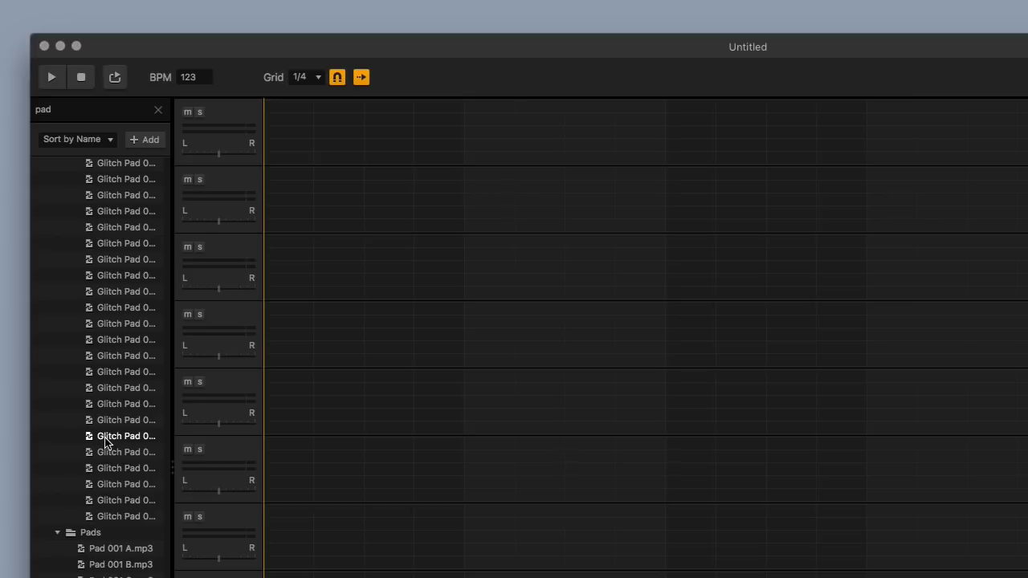
{"action": "scroll", "coordinate": [69, 532], "scroll_direction": "down", "scroll_amount": 15}
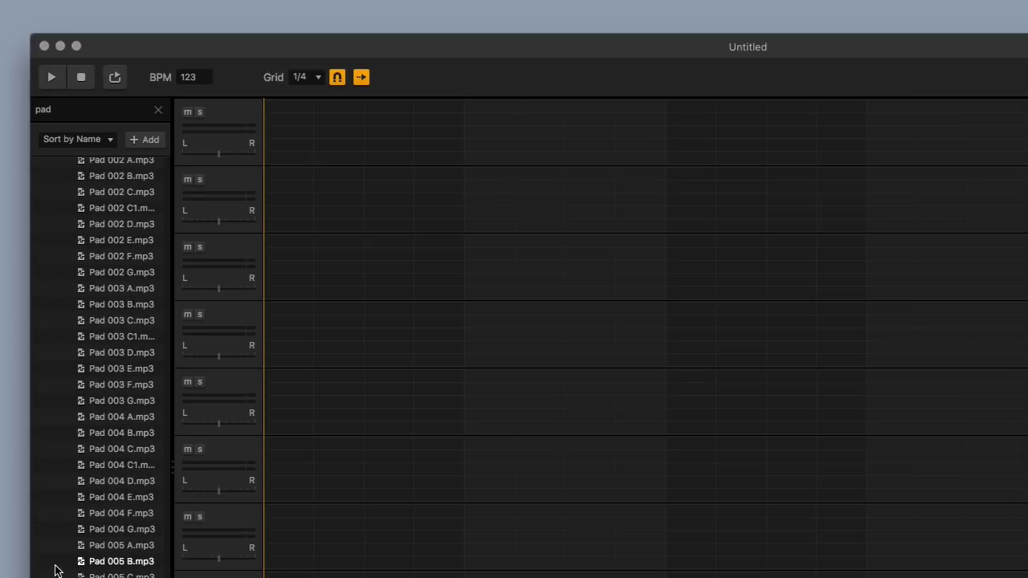
Audition the Pad 004 C1, Pad 004 C, Pad 004 A, Pad 003 C1 and Pad 003 C samples in the library
{"action": "scroll", "coordinate": [59, 565], "scroll_direction": "up", "scroll_amount": 2}
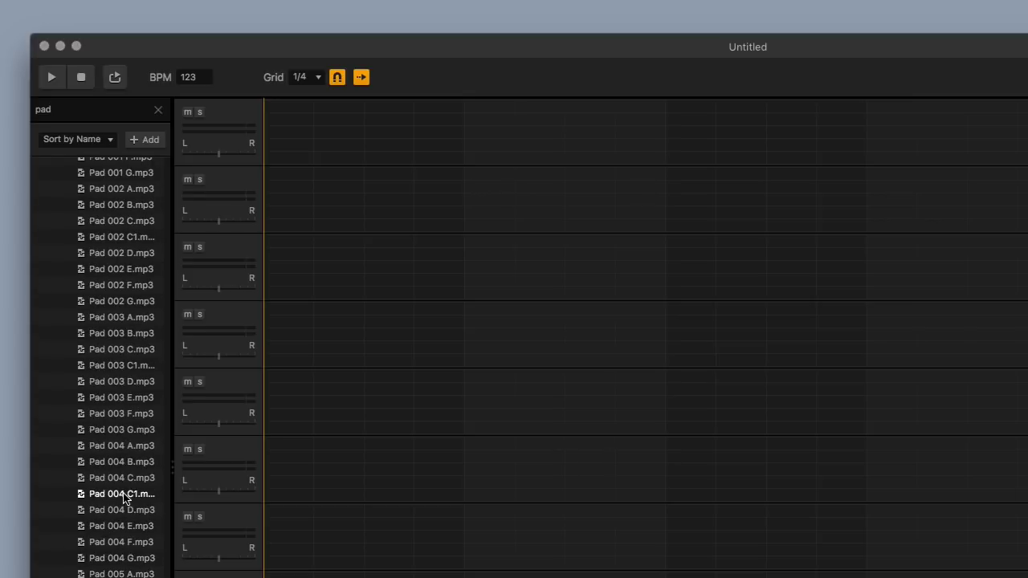
{"action": "left_click", "coordinate": [124, 495]}
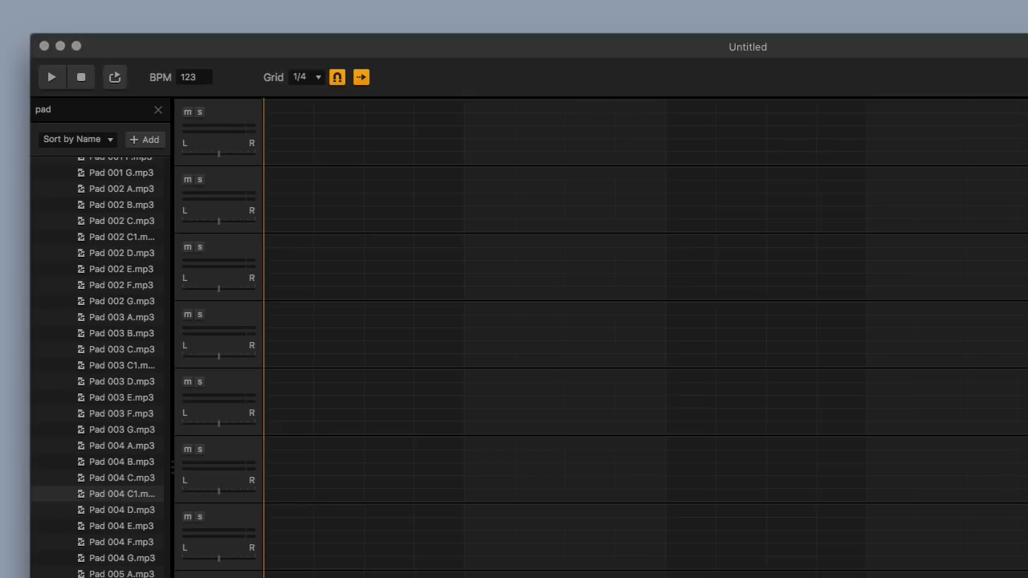
{"action": "left_click", "coordinate": [122, 478]}
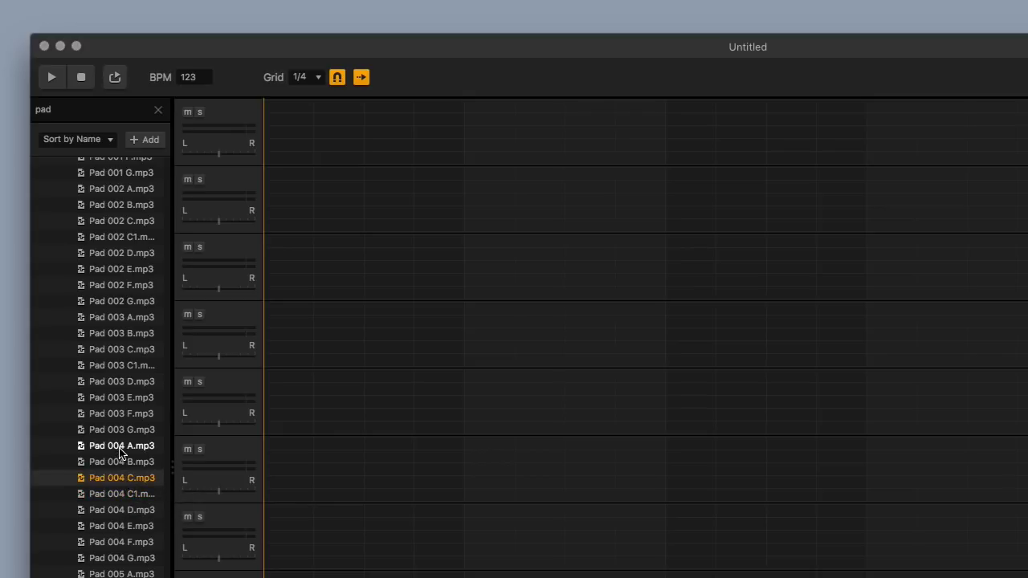
{"action": "left_click", "coordinate": [120, 447]}
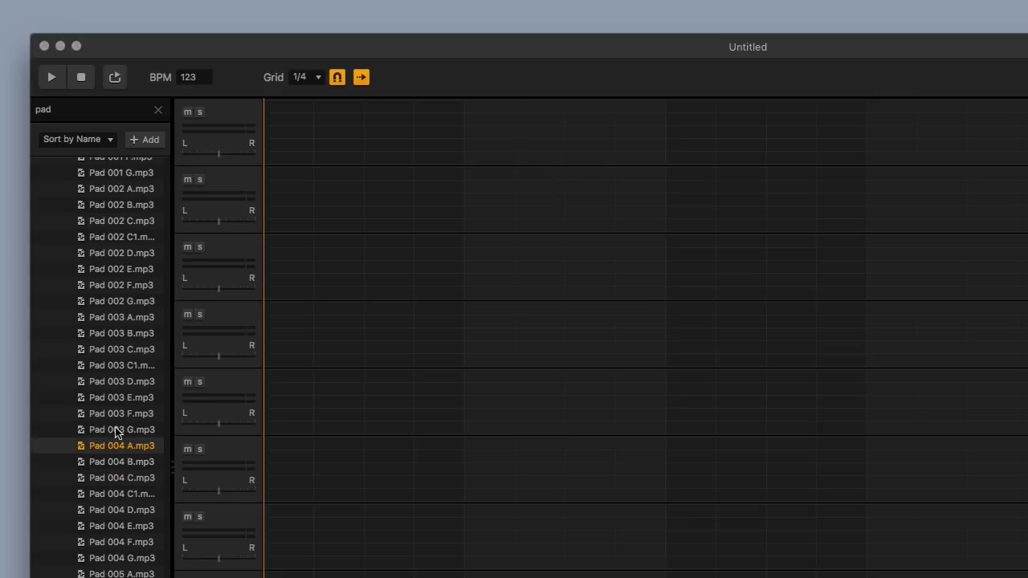
{"action": "left_click", "coordinate": [107, 368]}
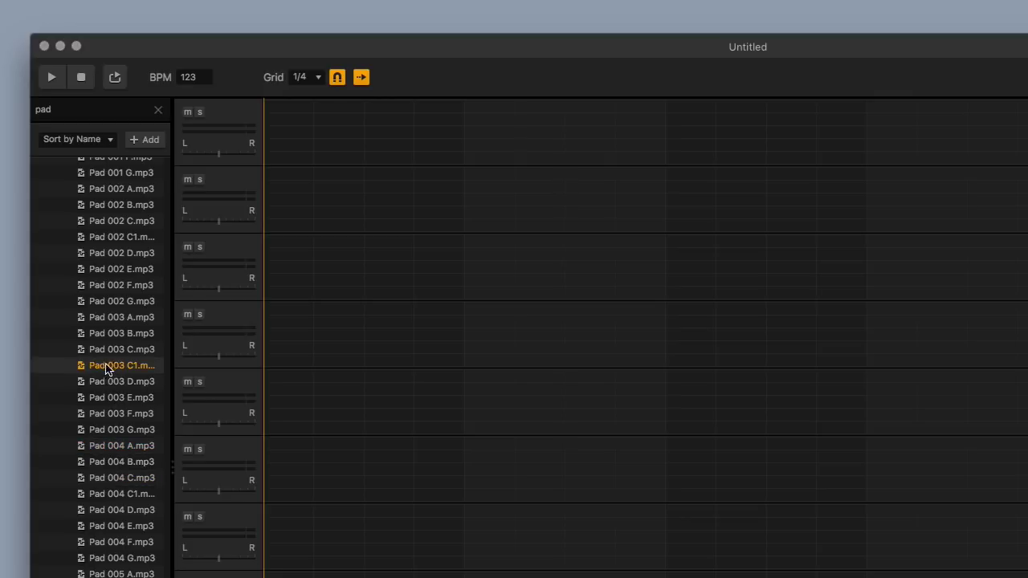
{"action": "left_click", "coordinate": [107, 353]}
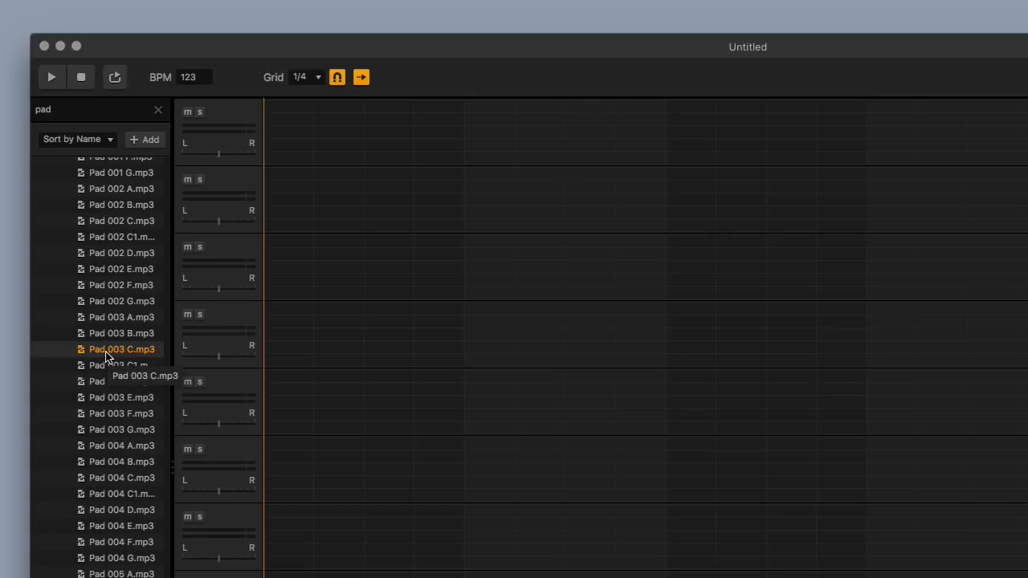
Place the Pad 003 C sample at the start of the first track and turn off the library's sample preview
{"action": "left_click_drag", "start_coordinate": [106, 356], "coordinate": [389, 133]}
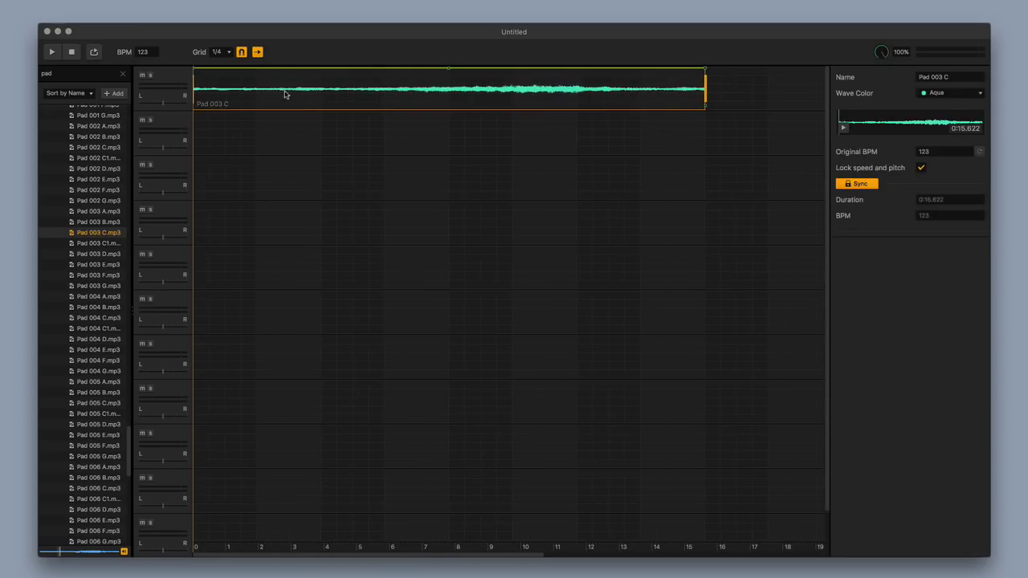
{"action": "scroll", "coordinate": [284, 94], "scroll_direction": "down", "scroll_amount": 5}
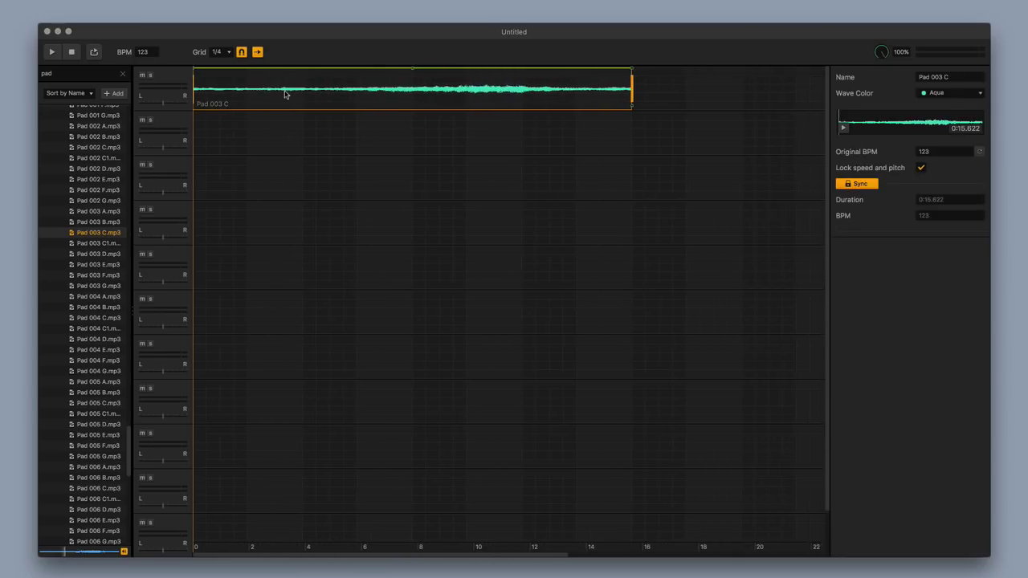
{"action": "scroll", "coordinate": [284, 87], "scroll_direction": "down", "scroll_amount": 1}
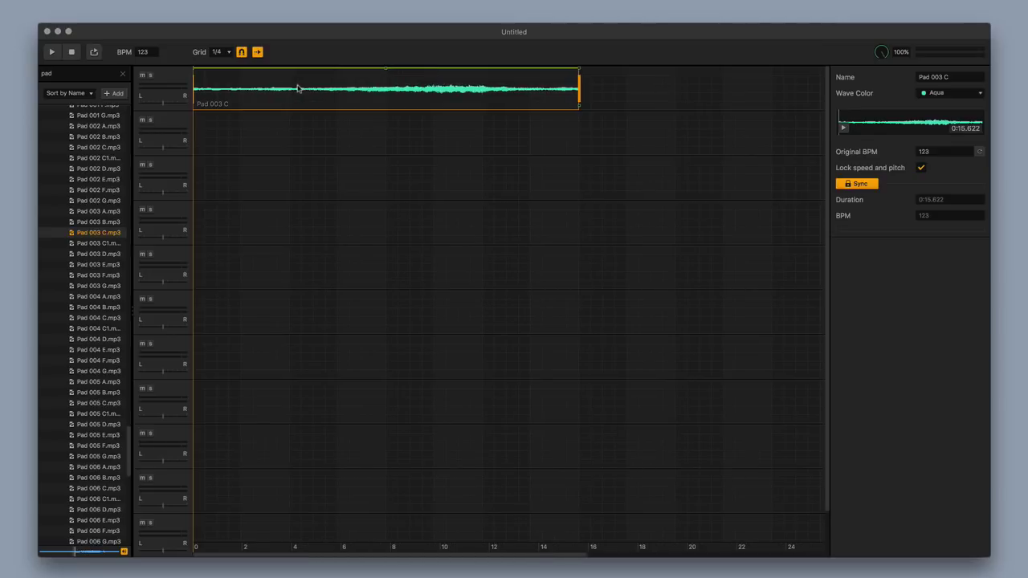
{"action": "left_click", "coordinate": [123, 552]}
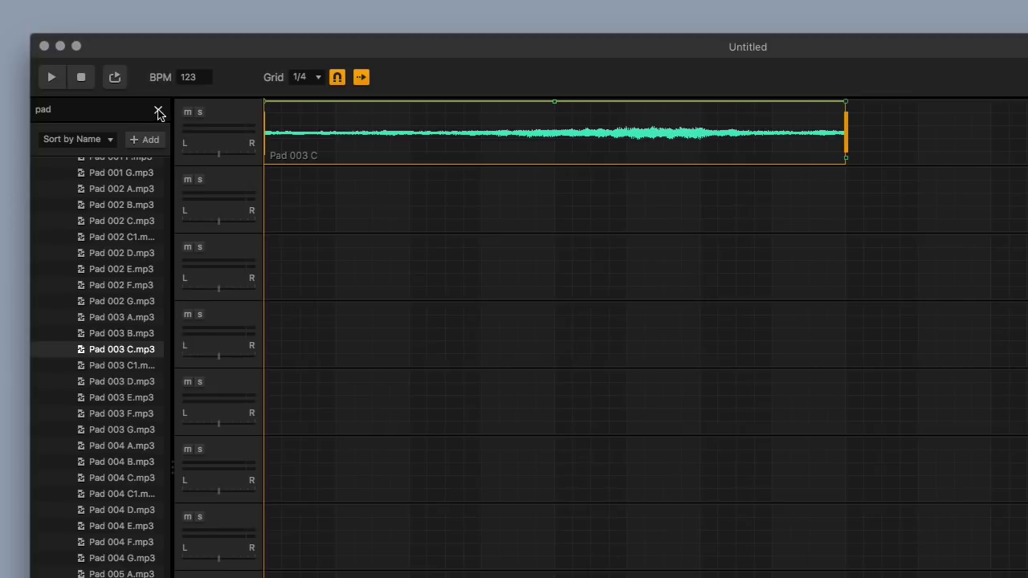
Clear the library search, expand the Enviroments folder in Library Vol. 2, and widen the library so the full sample names fit
{"action": "left_click", "coordinate": [122, 73]}
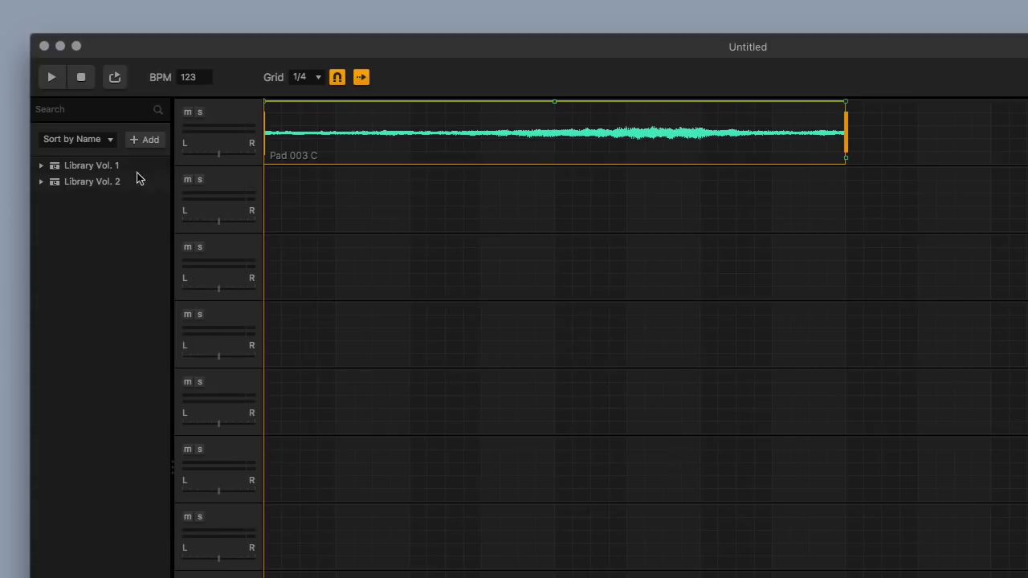
{"action": "left_click", "coordinate": [43, 183]}
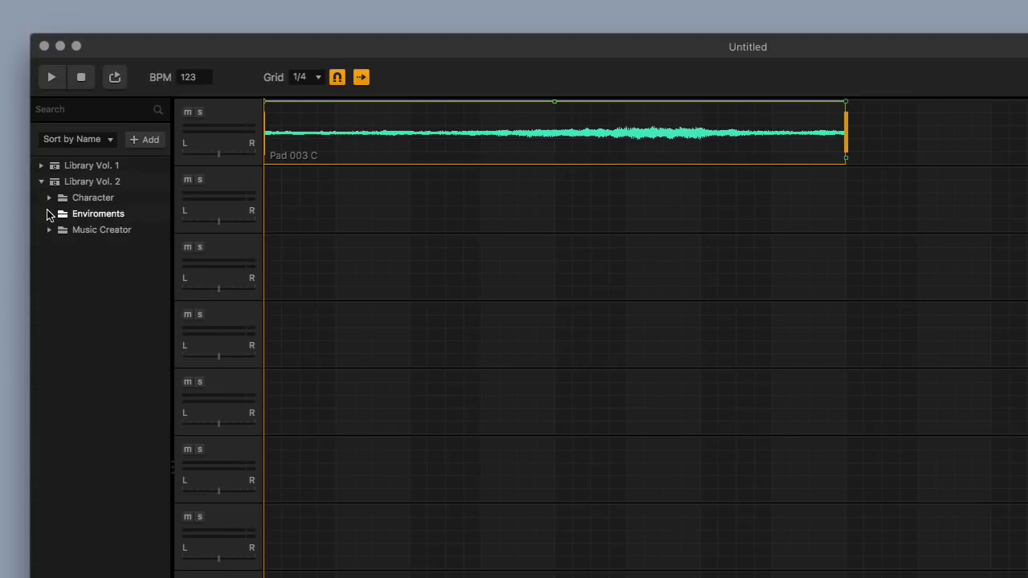
{"action": "left_click", "coordinate": [49, 215]}
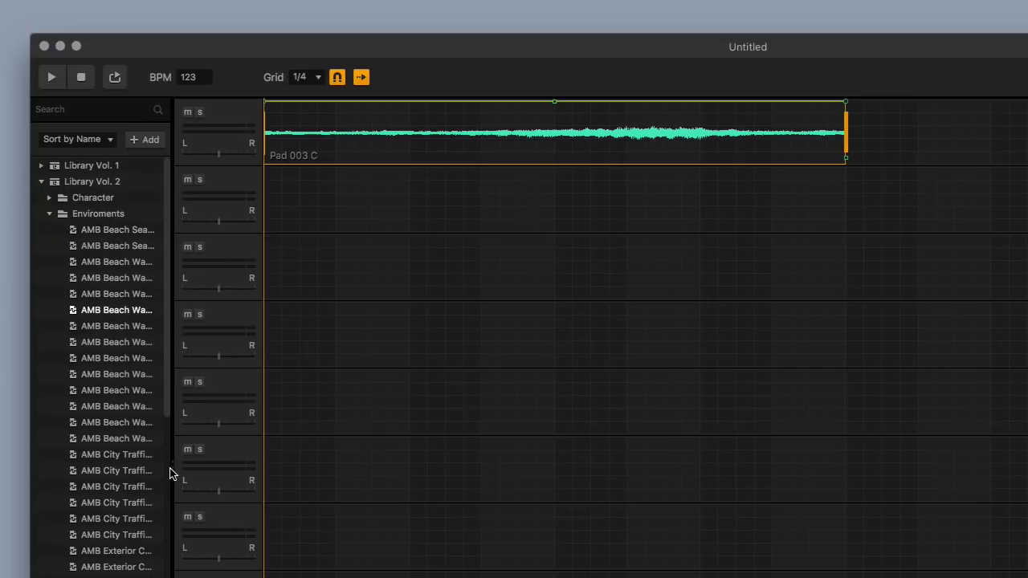
{"action": "left_click_drag", "start_coordinate": [170, 473], "coordinate": [231, 474]}
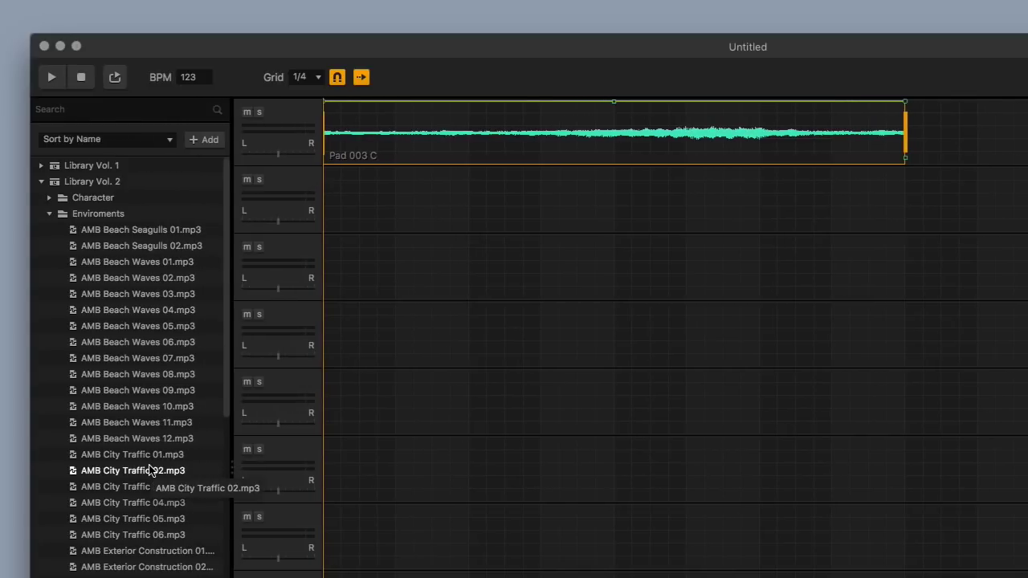
{"action": "scroll", "coordinate": [148, 471], "scroll_direction": "down", "scroll_amount": 10}
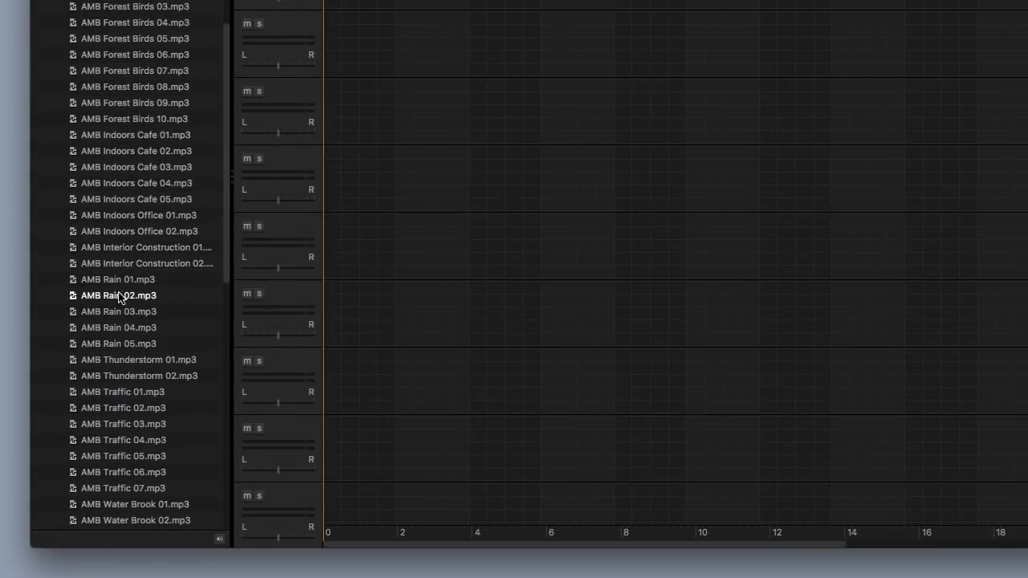
Turn on the library's sample preview and audition AMB Rain 01 and AMB Rain 02
{"action": "left_click", "coordinate": [219, 539]}
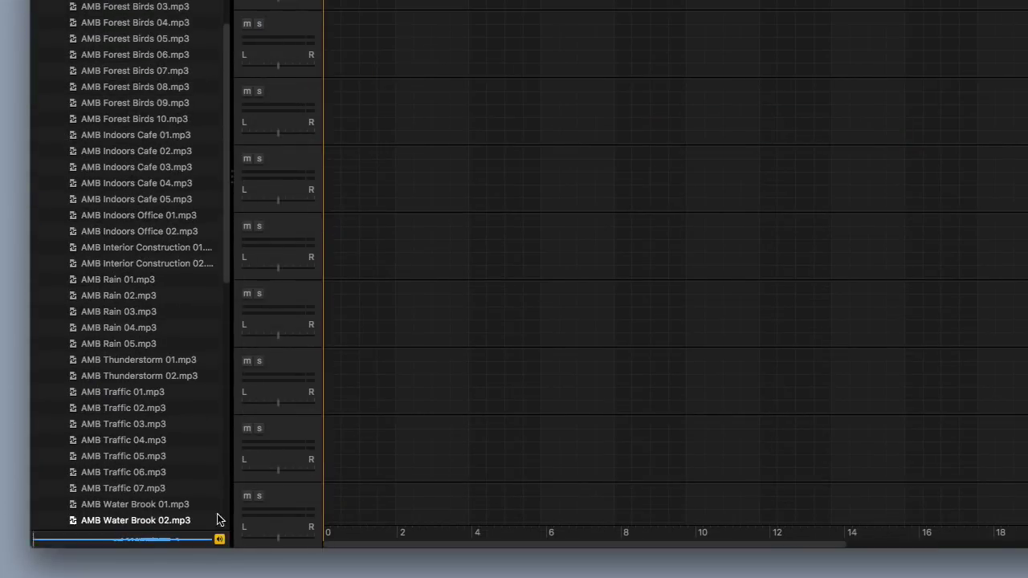
{"action": "left_click", "coordinate": [127, 283]}
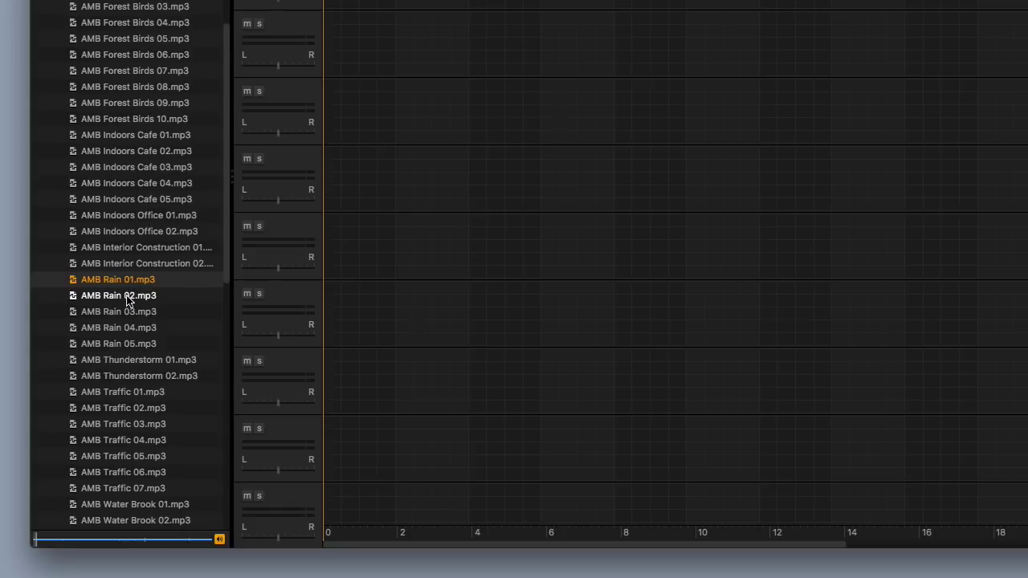
{"action": "left_click", "coordinate": [127, 297]}
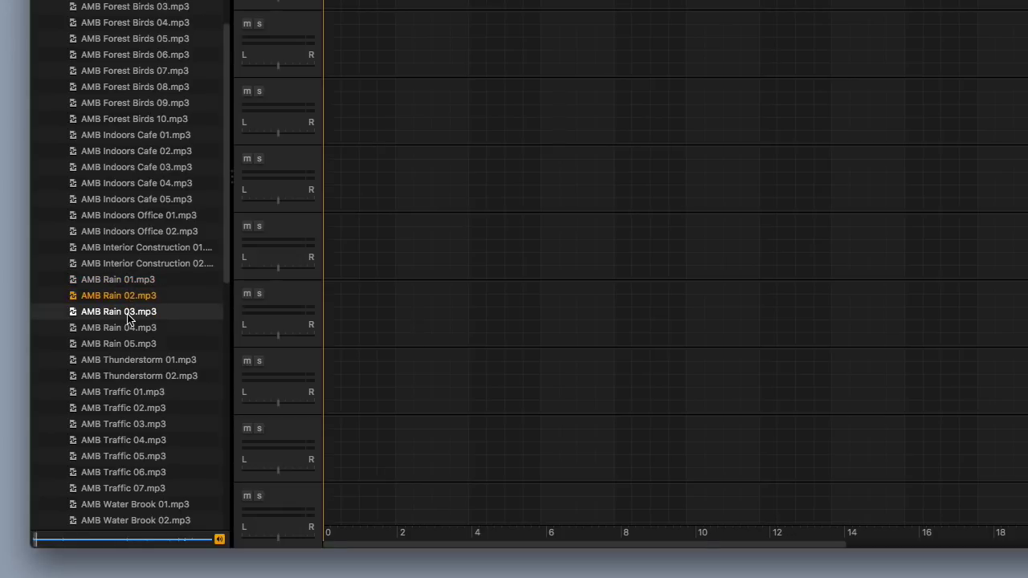
Place AMB Rain 02 at the start of the second track and trim its end to match the Pad 003 C clip
{"action": "left_click_drag", "start_coordinate": [127, 298], "coordinate": [380, 0]}
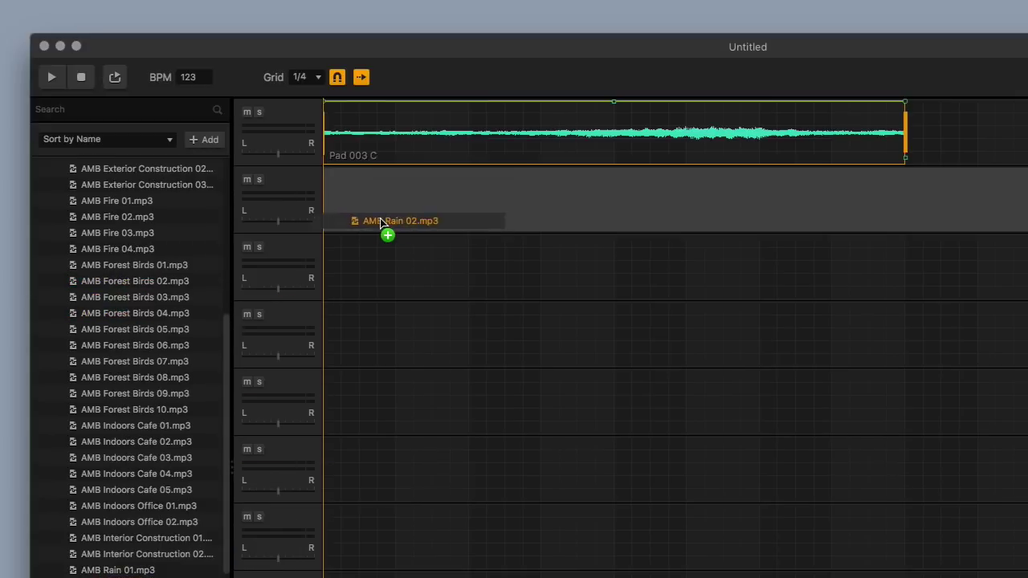
{"action": "left_click_drag", "start_coordinate": [381, 224], "coordinate": [385, 221]}
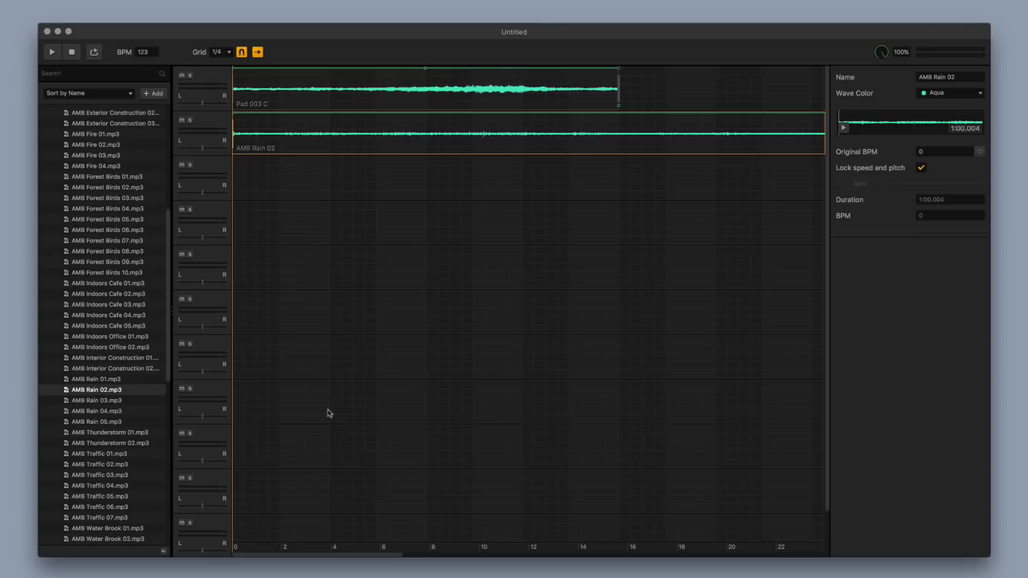
{"action": "scroll", "coordinate": [494, 577], "scroll_direction": "down", "scroll_amount": 2}
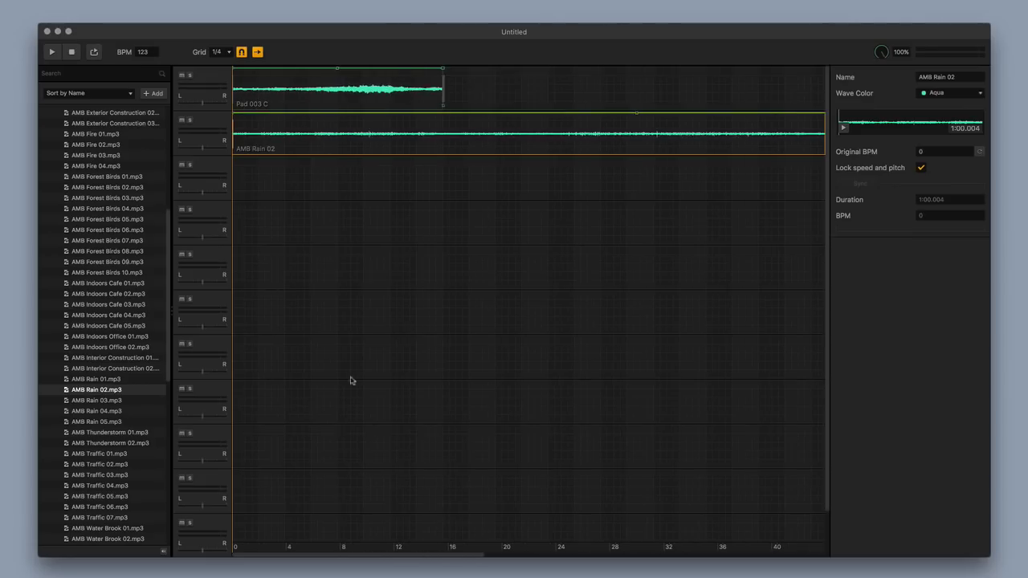
{"action": "scroll", "coordinate": [394, 268], "scroll_direction": "down", "scroll_amount": 3}
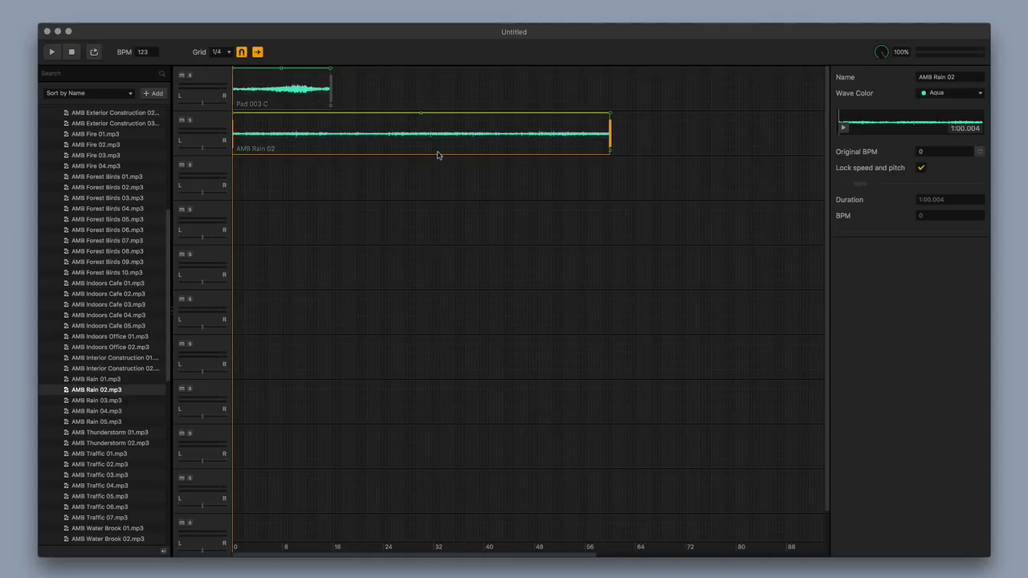
{"action": "left_click_drag", "start_coordinate": [610, 134], "coordinate": [330, 128]}
Try a fade-out over about the second half of the AMB Rain 02 clip, and remove it
{"action": "scroll", "coordinate": [404, 174], "scroll_direction": "up", "scroll_amount": 4}
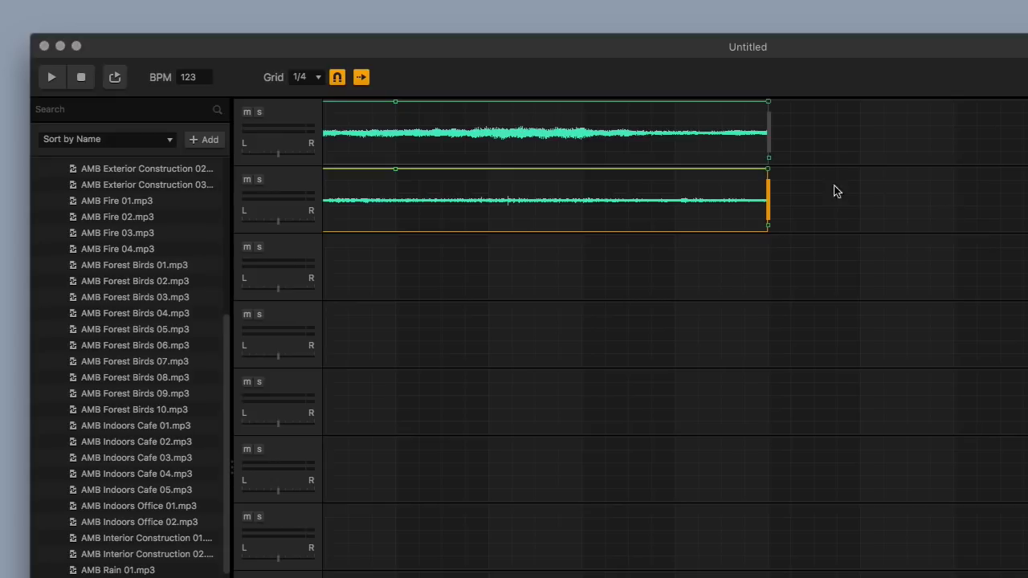
{"action": "left_click_drag", "start_coordinate": [766, 168], "coordinate": [404, 201]}
{"action": "scroll", "coordinate": [474, 234], "scroll_direction": "down", "scroll_amount": 3}
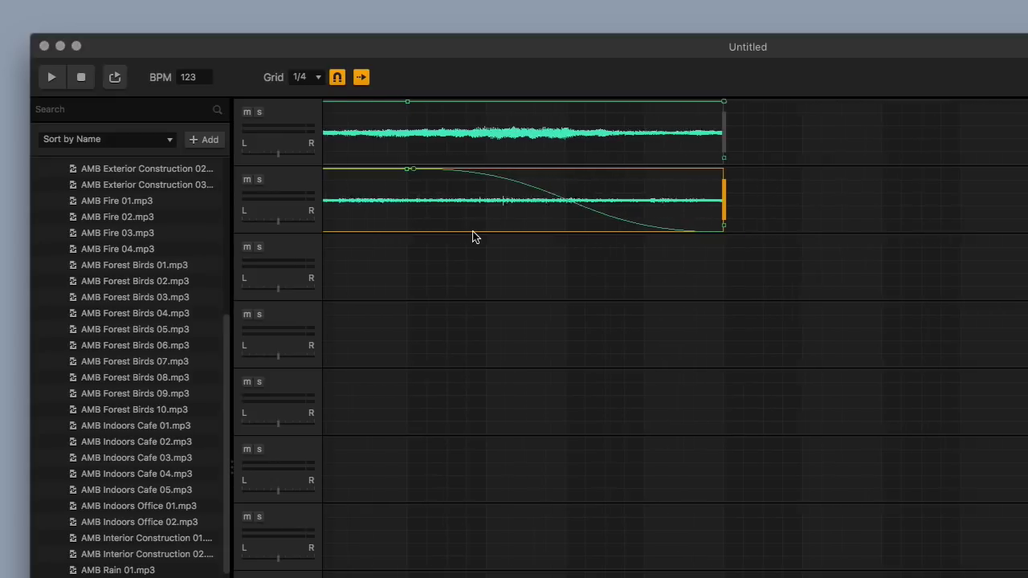
{"action": "scroll", "coordinate": [522, 214], "scroll_direction": "up", "scroll_amount": 4}
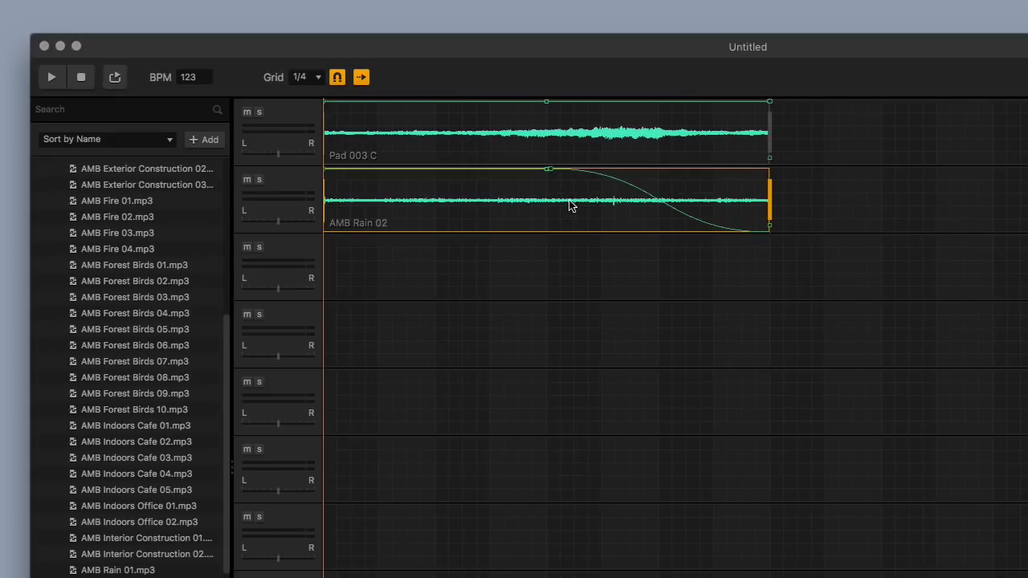
{"action": "left_click_drag", "start_coordinate": [552, 170], "coordinate": [768, 169]}
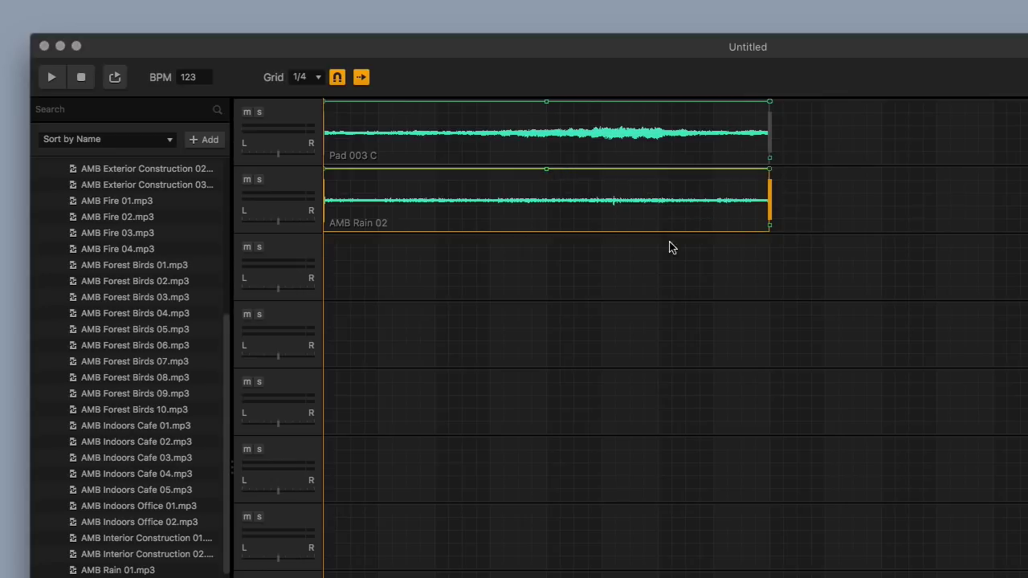
Deselect the clips, turn on loop playback, and play the two tracks briefly
{"action": "scroll", "coordinate": [736, 265], "scroll_direction": "up", "scroll_amount": 1}
{"action": "left_click", "coordinate": [768, 279]}
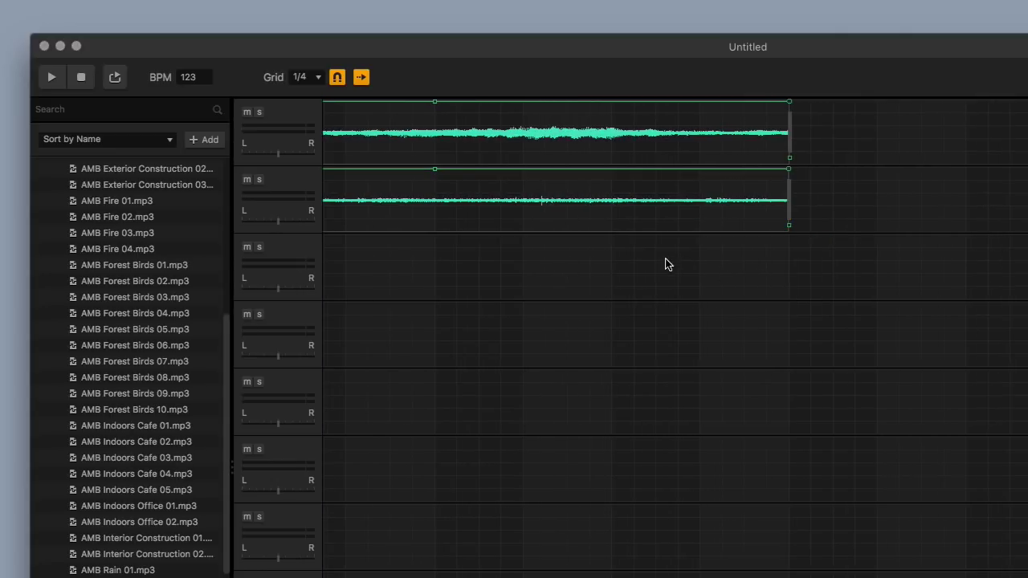
{"action": "scroll", "coordinate": [665, 264], "scroll_direction": "down", "scroll_amount": 1}
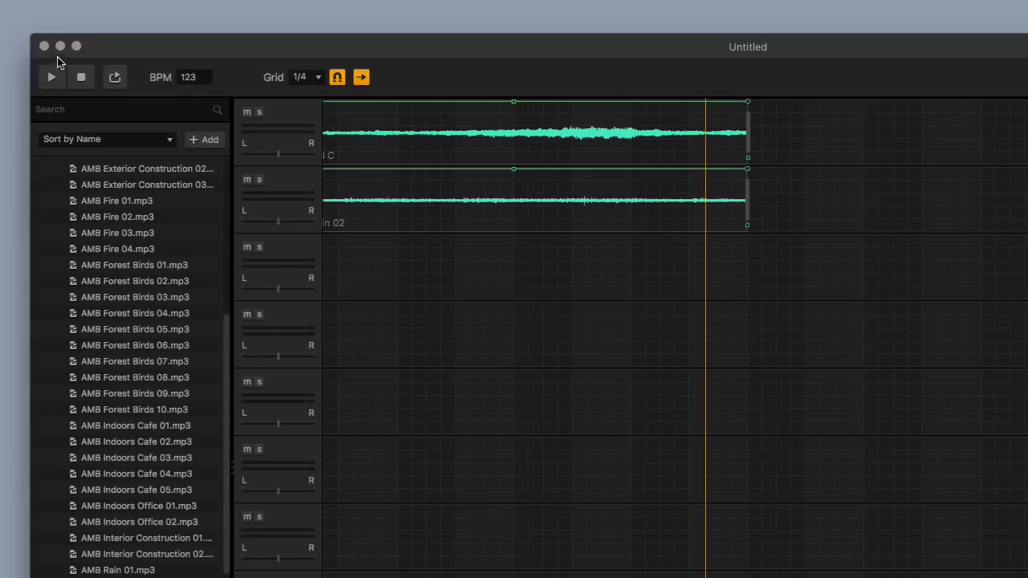
{"action": "left_click", "coordinate": [115, 78]}
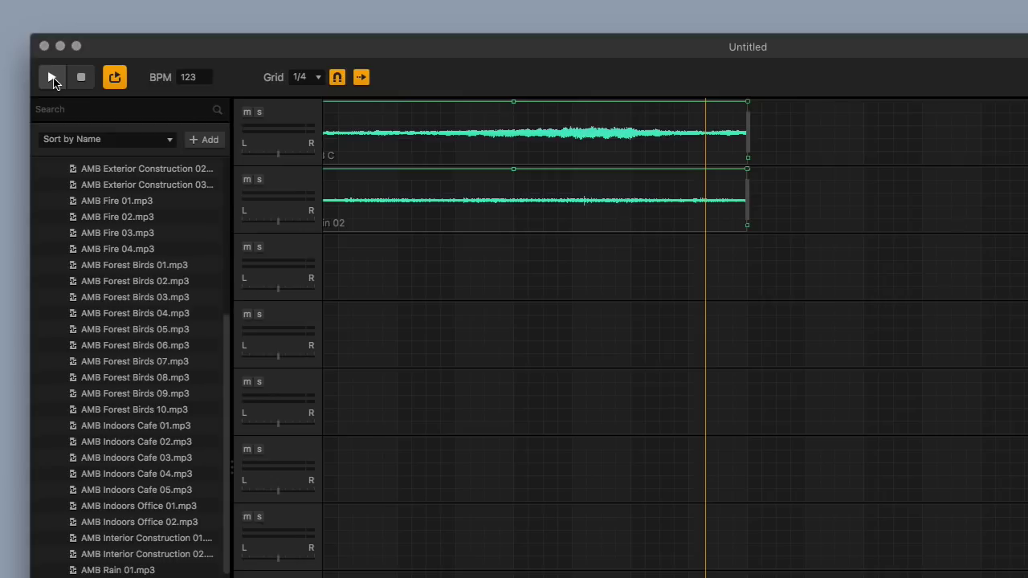
{"action": "left_click", "coordinate": [53, 78]}
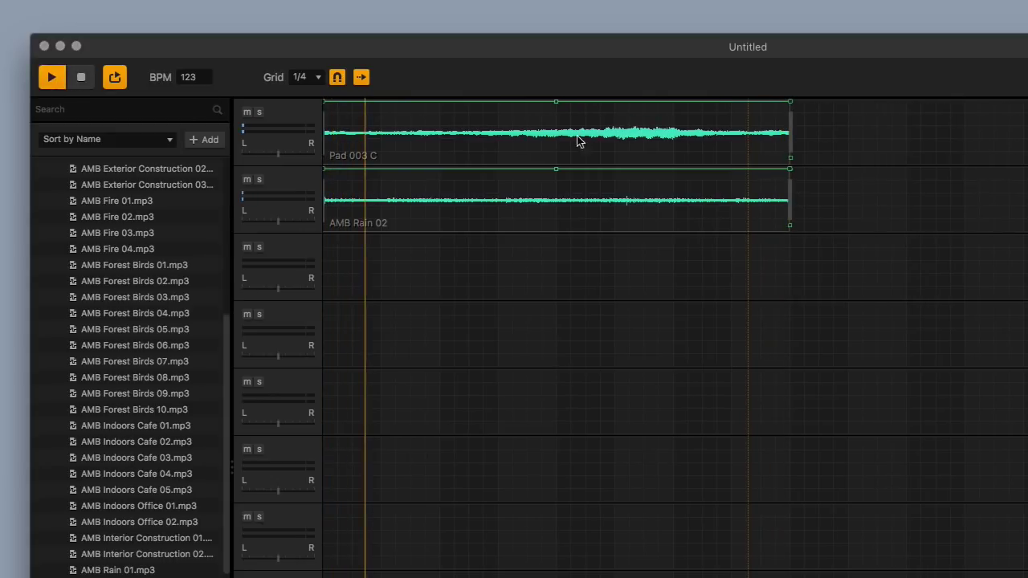
{"action": "key", "text": "space"}
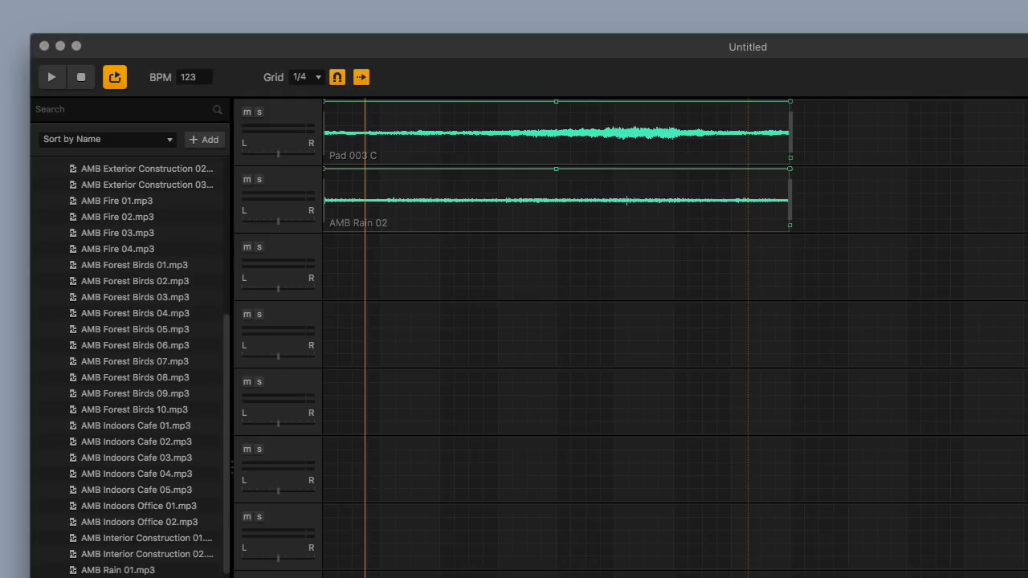
Fade out about the last fifth of the AMB Rain 02 clip and select the Pad 003 C clip
{"action": "left_click_drag", "start_coordinate": [790, 171], "coordinate": [692, 172]}
{"action": "scroll", "coordinate": [613, 379], "scroll_direction": "up", "scroll_amount": 3}
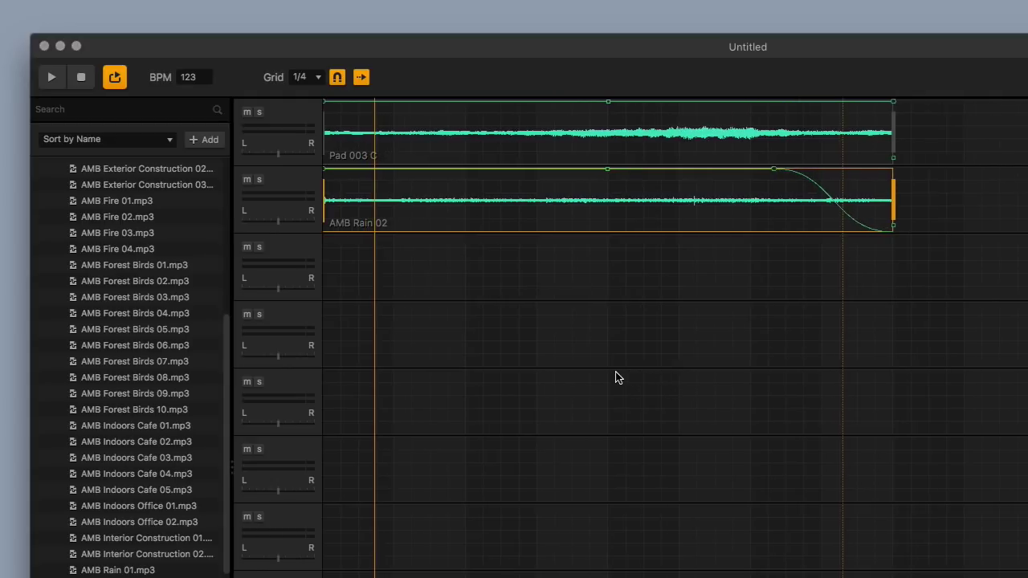
{"action": "scroll", "coordinate": [615, 375], "scroll_direction": "down", "scroll_amount": 2}
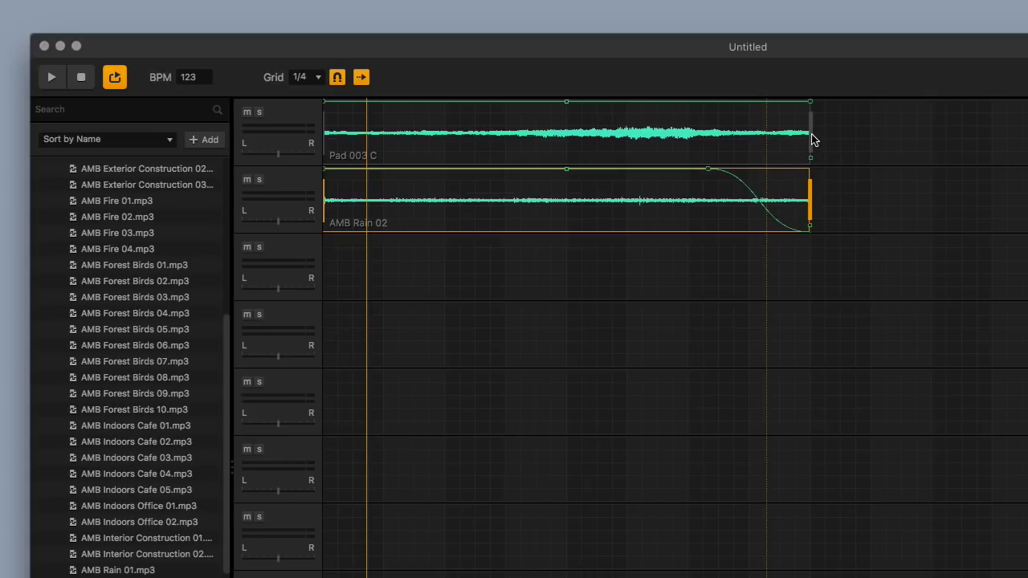
{"action": "mouse_move", "coordinate": [812, 139]}
{"action": "left_mouse_down"}
{"action": "mouse_move", "coordinate": [830, 133]}
{"action": "mouse_move", "coordinate": [787, 131]}
{"action": "mouse_move", "coordinate": [811, 134]}
{"action": "left_mouse_up"}
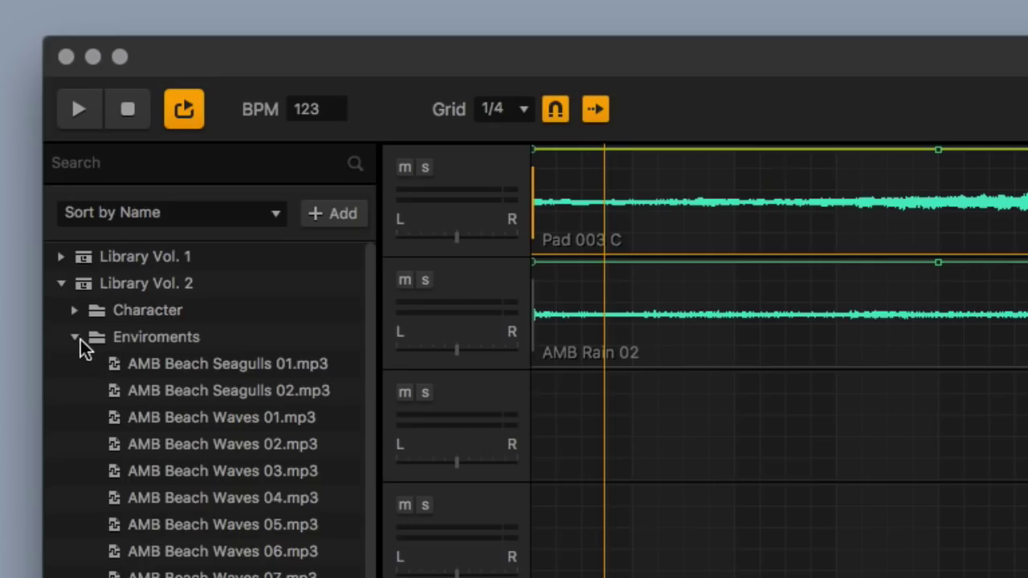
Browse to the Atmospheres folder of Library Vol. 2's Music Creator and place Atmosphere 001 C at the start of the third track
{"action": "left_click", "coordinate": [76, 338]}
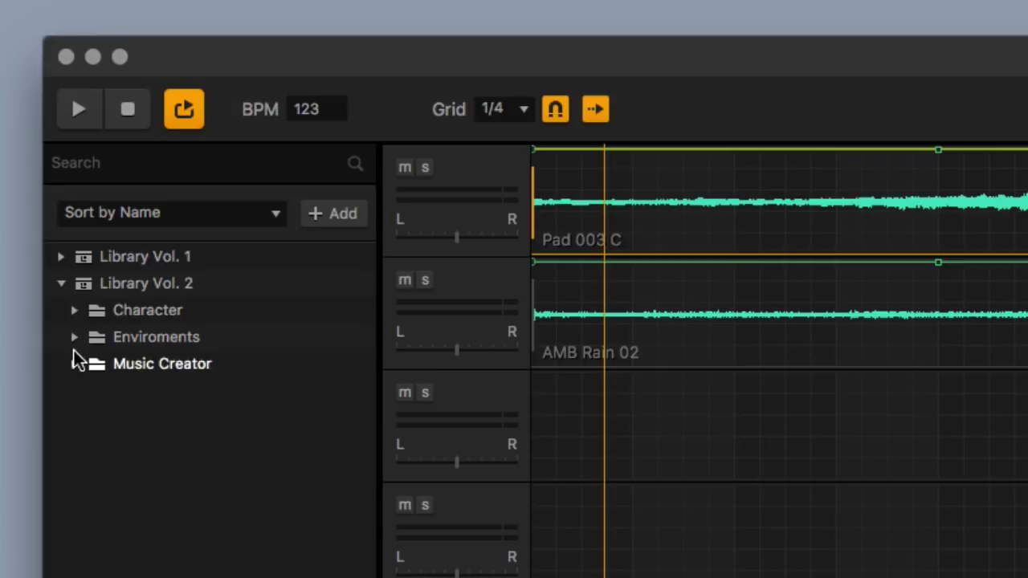
{"action": "left_click", "coordinate": [75, 363]}
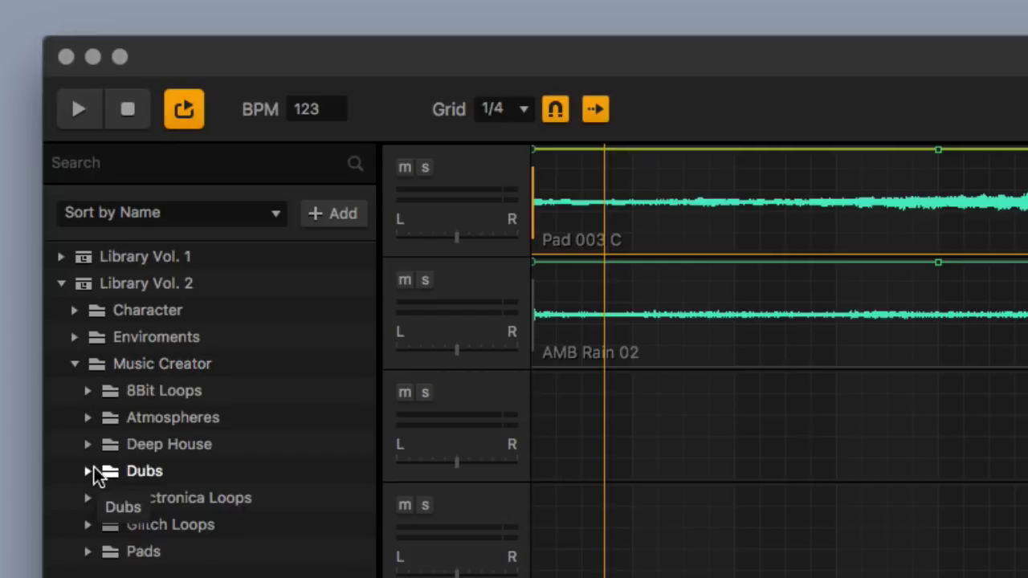
{"action": "left_click", "coordinate": [88, 415]}
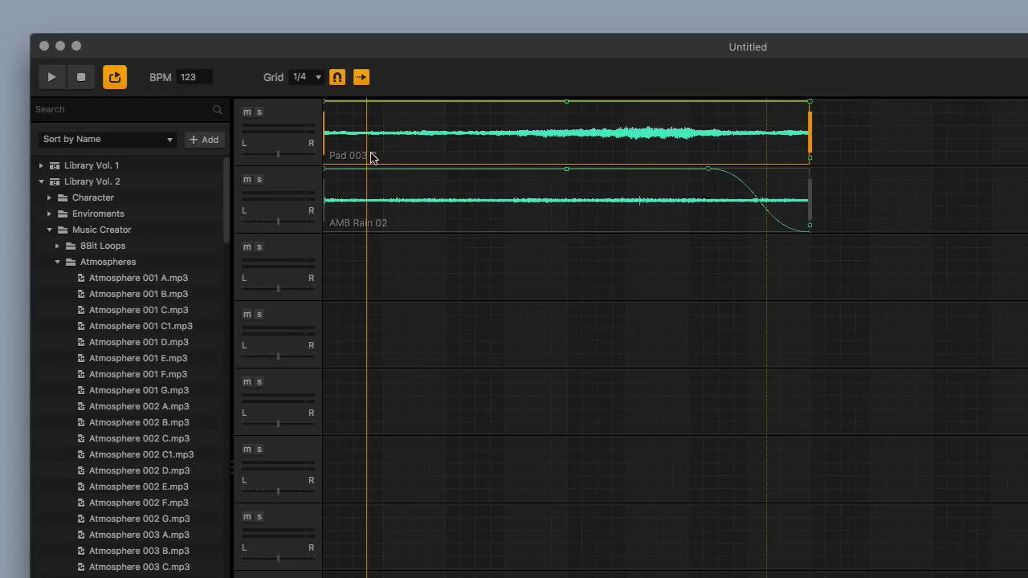
{"action": "left_click", "coordinate": [155, 314]}
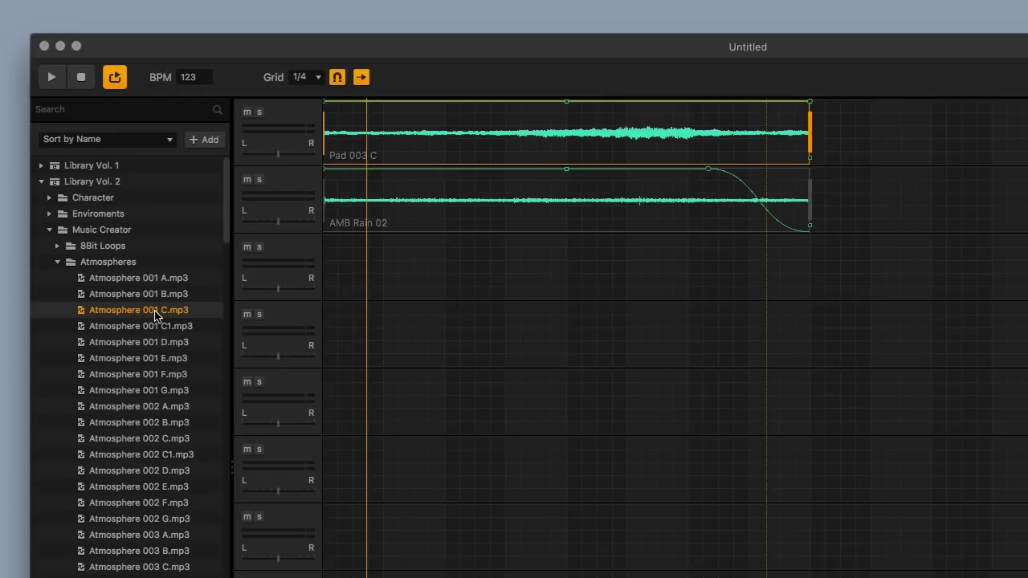
{"action": "left_click_drag", "start_coordinate": [155, 313], "coordinate": [393, 265]}
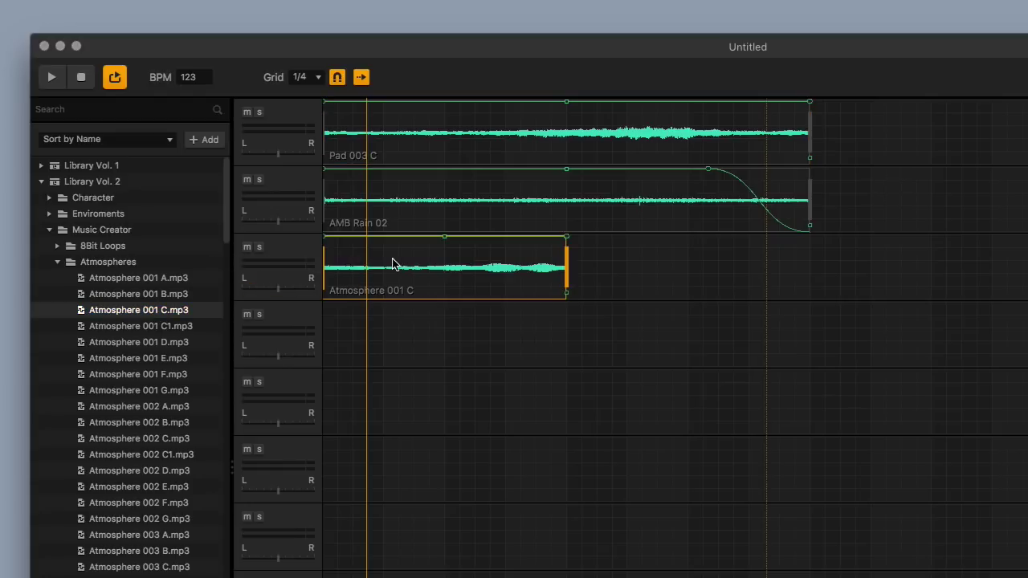
Place Atmosphere 001 C1 on the fourth track and duplicate the Atmosphere 001 C clip directly after the original
{"action": "left_click", "coordinate": [157, 326]}
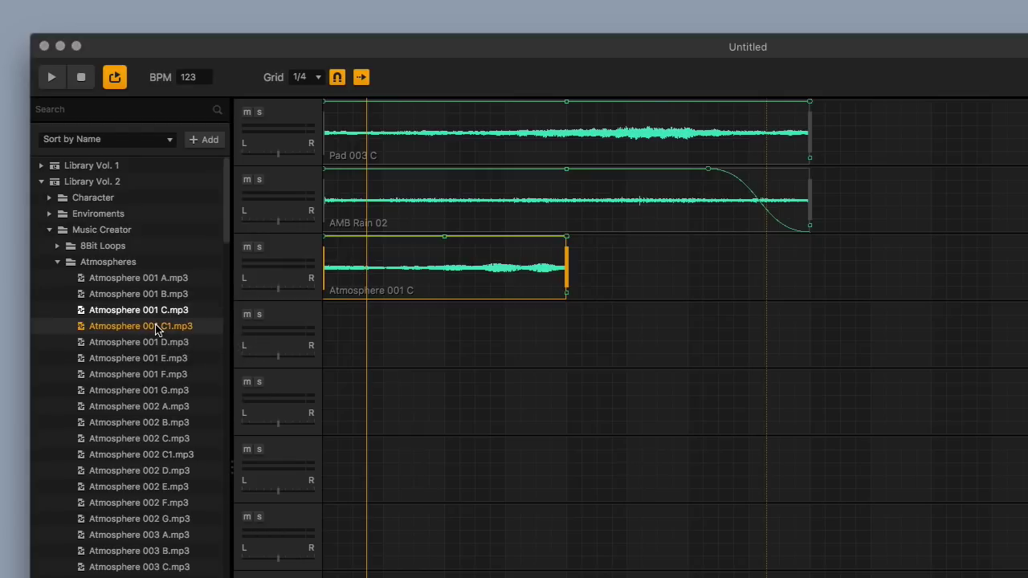
{"action": "left_click_drag", "start_coordinate": [158, 329], "coordinate": [561, 375]}
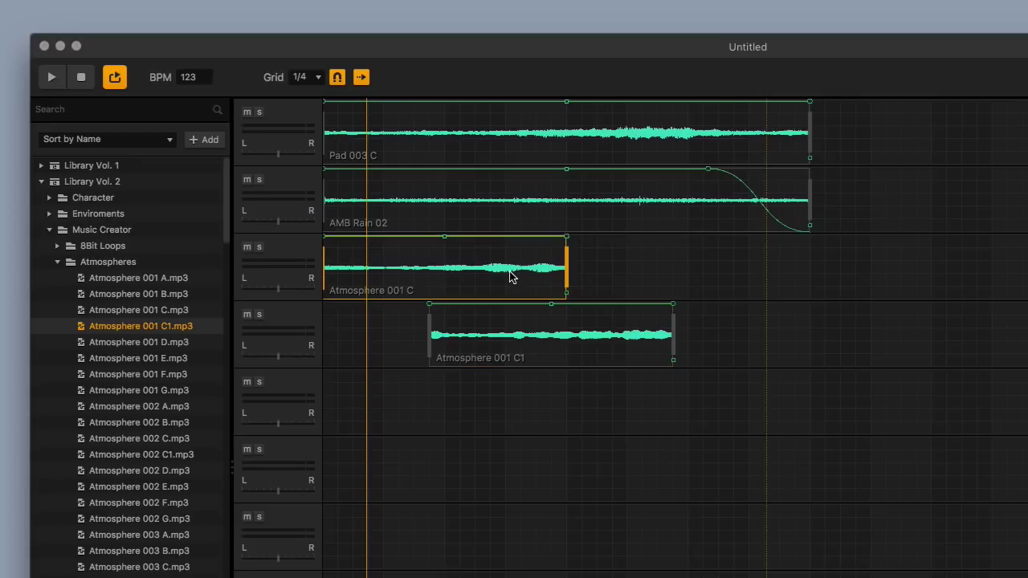
{"action": "left_click", "coordinate": [507, 328]}
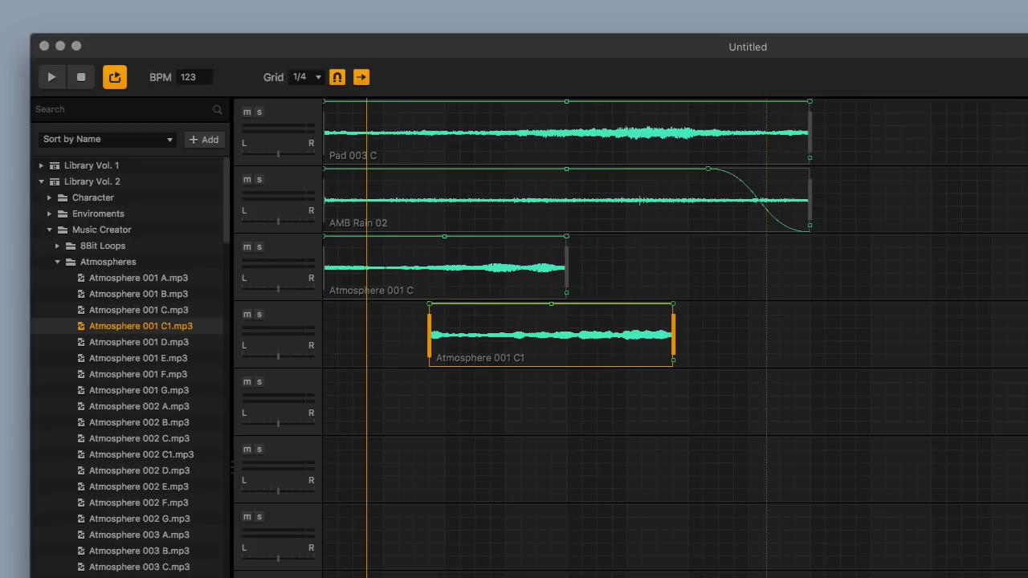
{"action": "left_click", "coordinate": [509, 245]}
{"action": "key", "text": "super+d"}
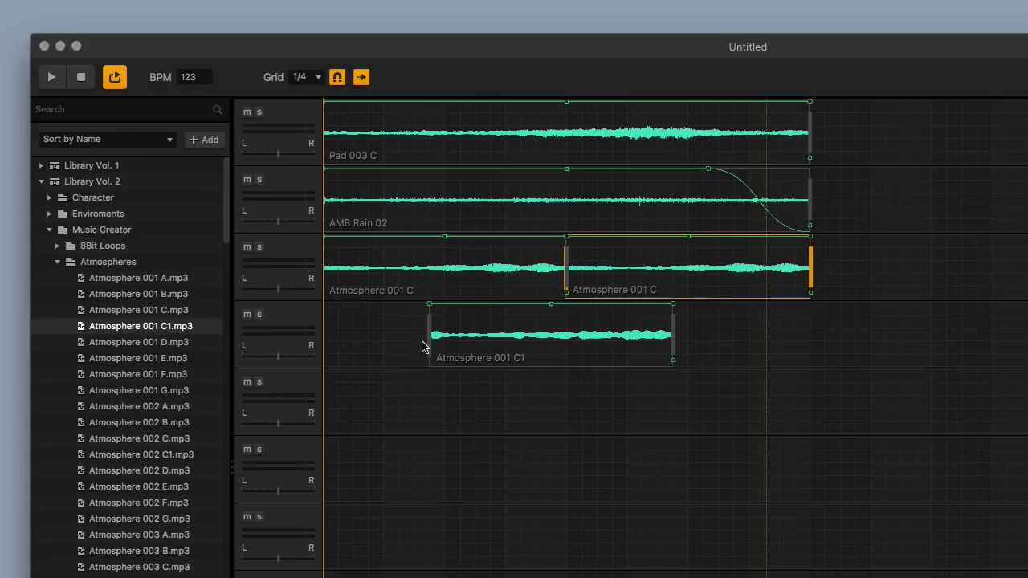
Centre the Atmosphere 001 C1 clip below the joint of the Atmosphere 001 C clips, fading in its first 45% and fading out its last 30%, approximately
{"action": "left_click_drag", "start_coordinate": [554, 337], "coordinate": [569, 337]}
{"action": "left_click_drag", "start_coordinate": [448, 305], "coordinate": [582, 310]}
{"action": "left_click_drag", "start_coordinate": [687, 304], "coordinate": [614, 303]}
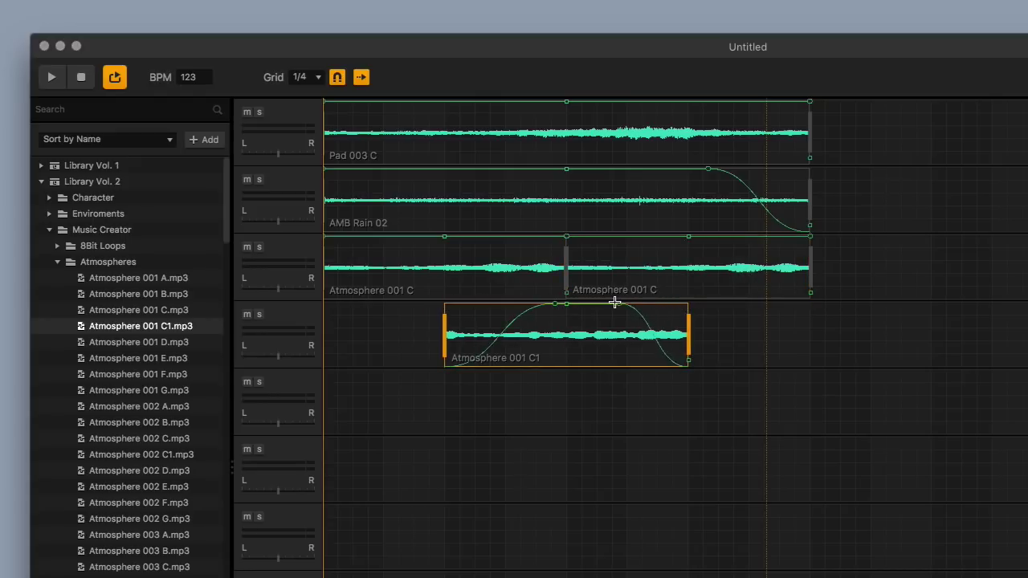
Play the four-track arrangement from the start and stop playback near its end
{"action": "scroll", "coordinate": [396, 191], "scroll_direction": "up", "scroll_amount": 3}
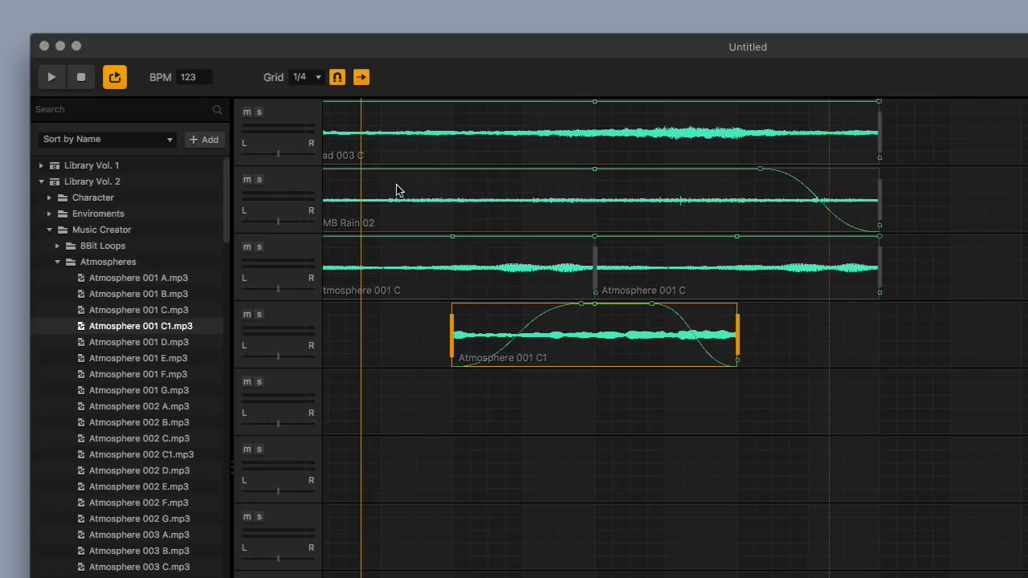
{"action": "left_click", "coordinate": [81, 77]}
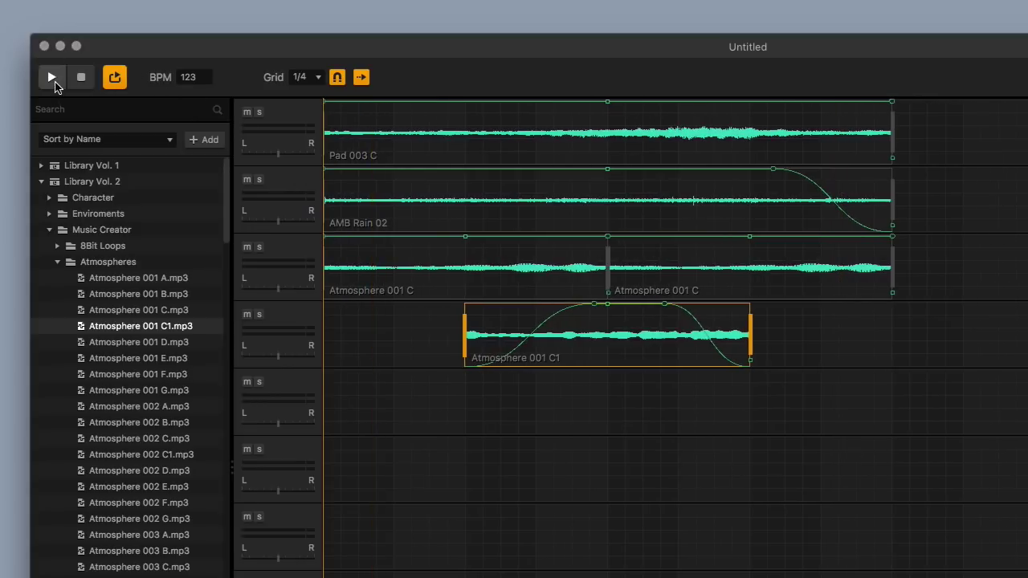
{"action": "left_click", "coordinate": [52, 77]}
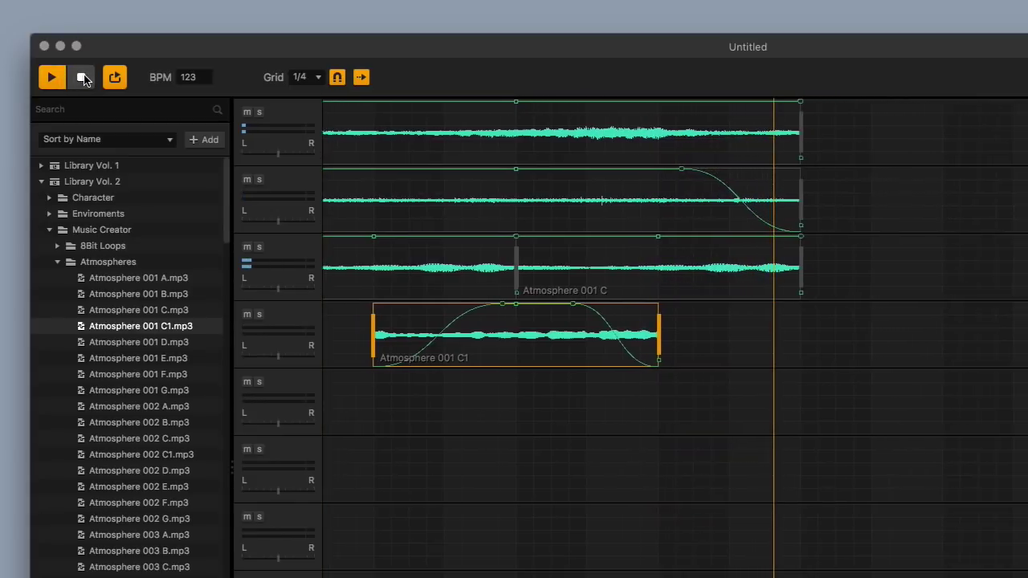
{"action": "left_click", "coordinate": [82, 77]}
{"action": "left_click", "coordinate": [82, 78]}
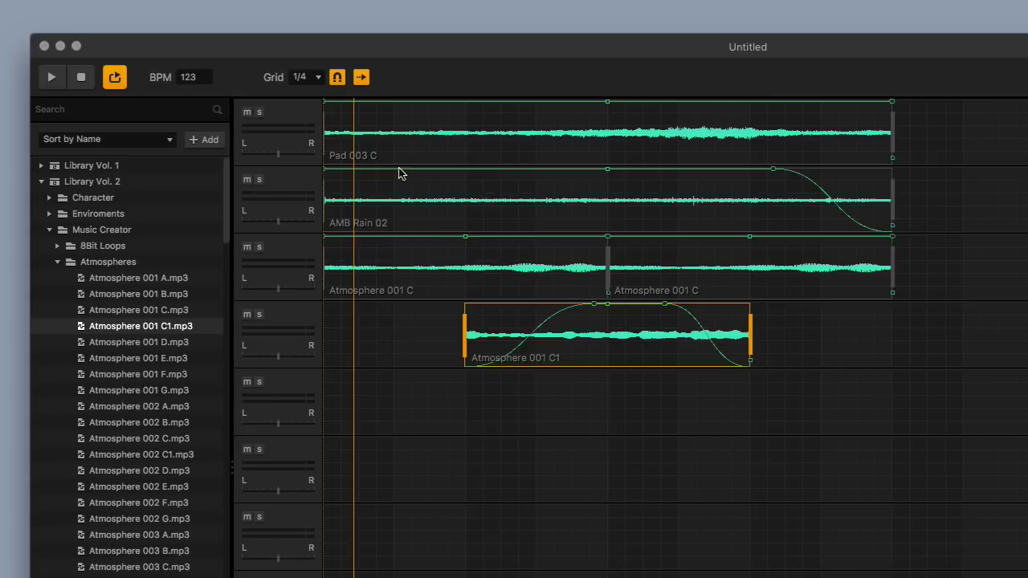
Duplicate the Pad 003 C clip once and add two more copies of Atmosphere 001 C to match the doubled pad length
{"action": "left_click", "coordinate": [512, 196]}
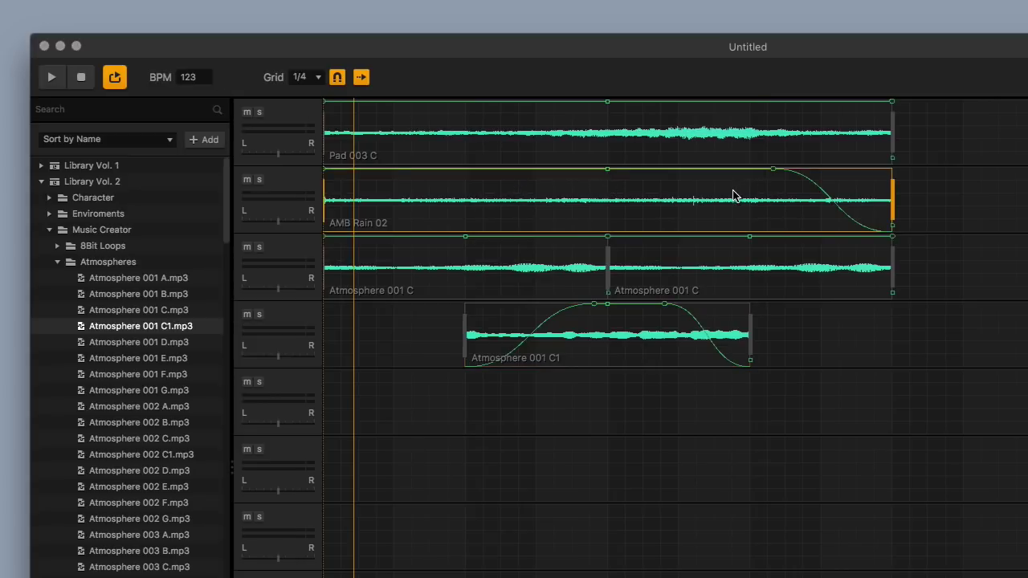
{"action": "scroll", "coordinate": [732, 195], "scroll_direction": "down", "scroll_amount": 3}
{"action": "left_click", "coordinate": [649, 149]}
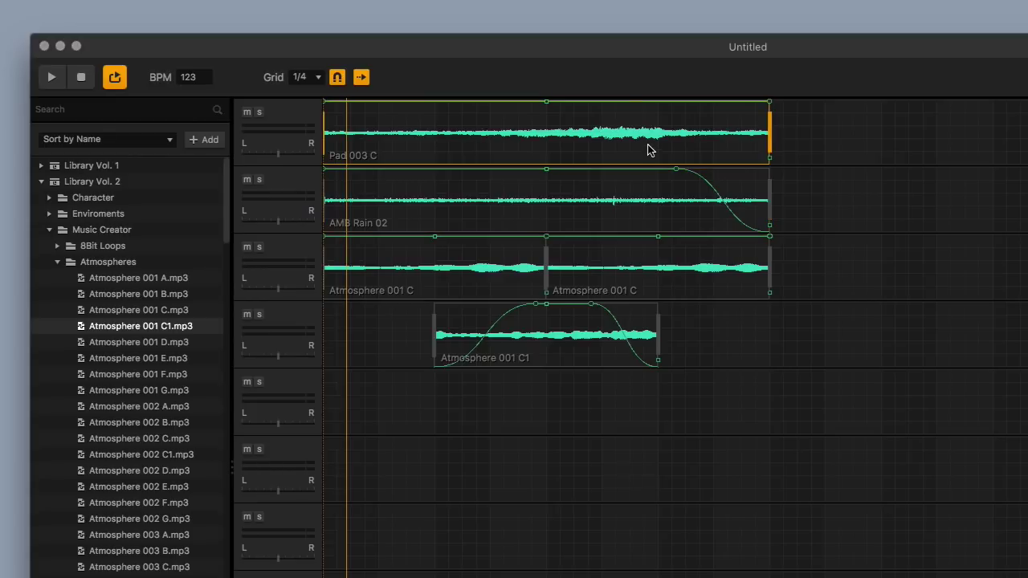
{"action": "key", "text": "super+d"}
{"action": "left_click", "coordinate": [646, 268]}
{"action": "key", "text": "super+d"}
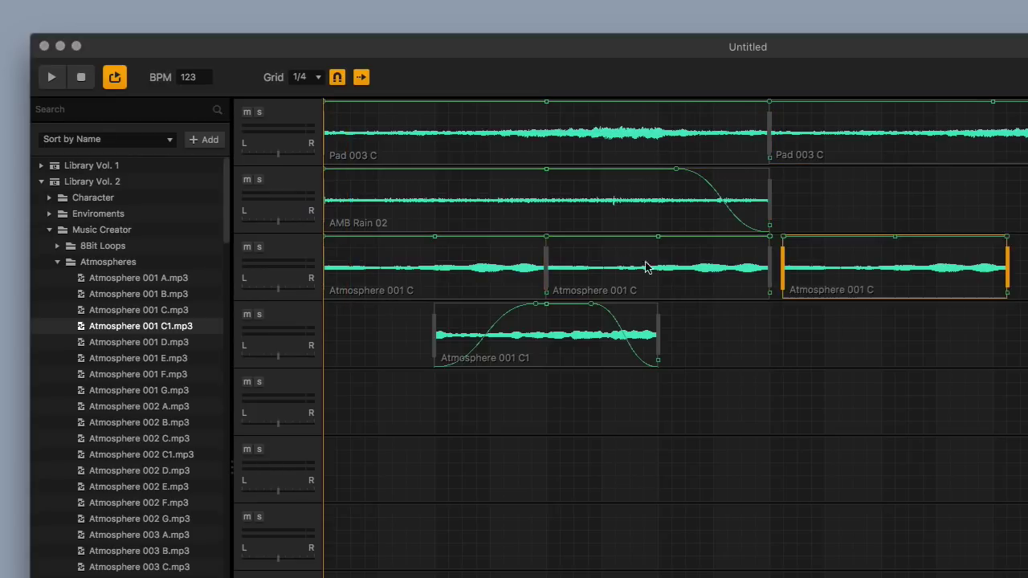
Duplicate the Atmosphere 001 C1 clip directly after the original and remove the fades where the two clips meet
{"action": "left_click", "coordinate": [633, 348]}
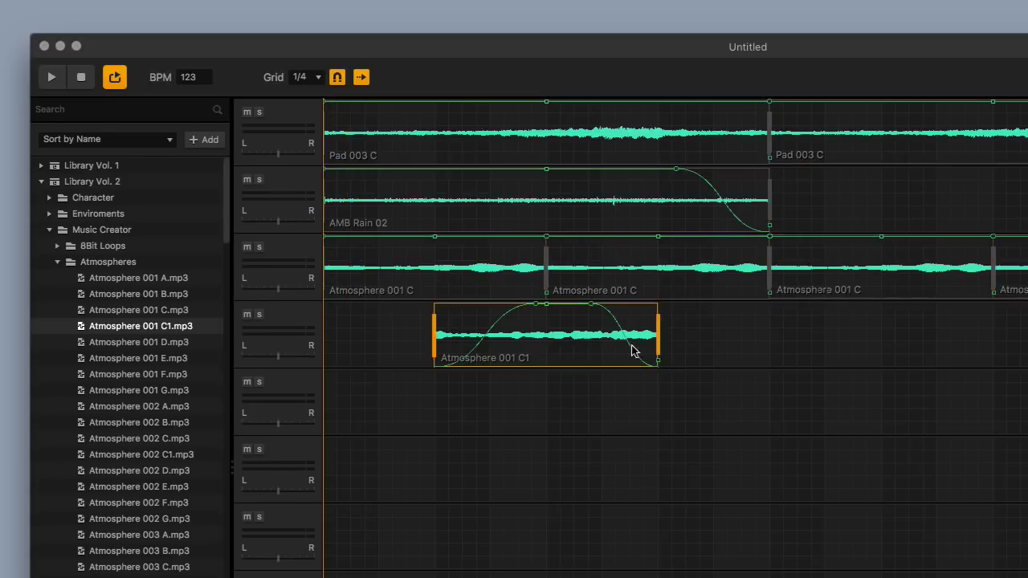
{"action": "key", "text": "super+d"}
{"action": "left_click_drag", "start_coordinate": [859, 344], "coordinate": [984, 337]}
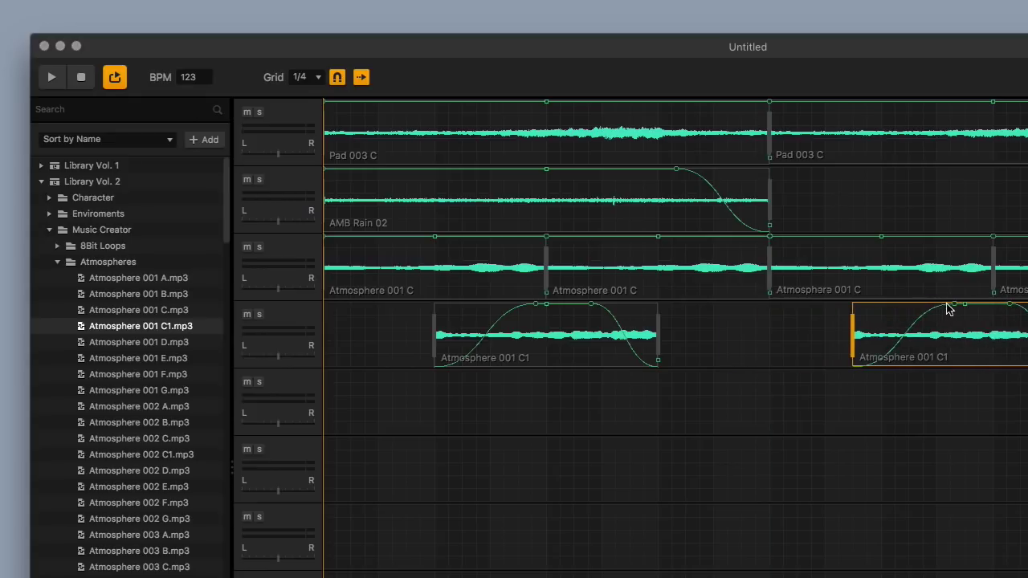
{"action": "left_click_drag", "start_coordinate": [552, 339], "coordinate": [690, 346]}
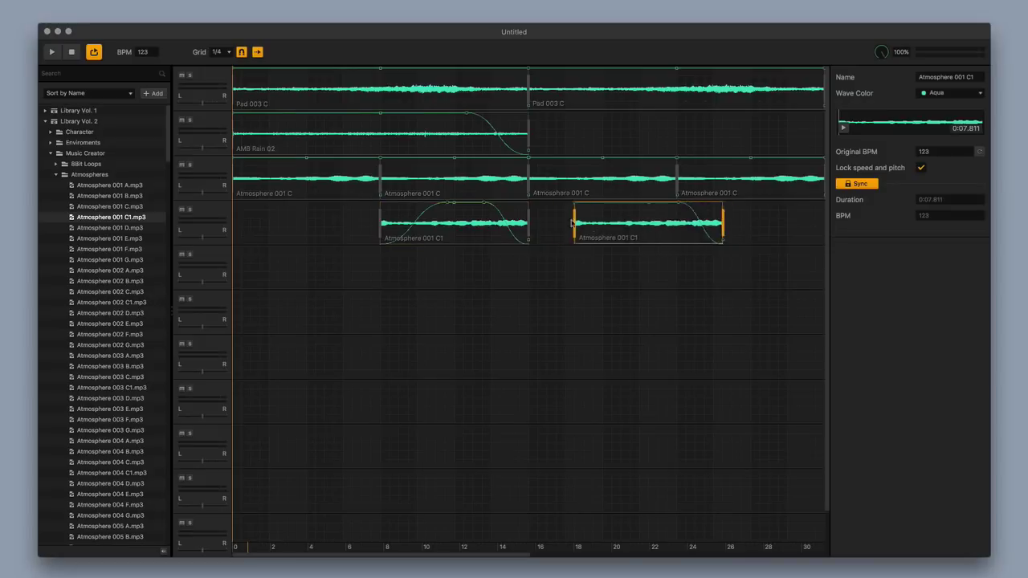
{"action": "left_click_drag", "start_coordinate": [875, 341], "coordinate": [789, 341]}
{"action": "left_click", "coordinate": [701, 300]}
Remove the second Atmosphere 001 C1 clip's fade-out, duplicate the clip after it, and fade out about the last half of the copy
{"action": "left_click", "coordinate": [639, 215]}
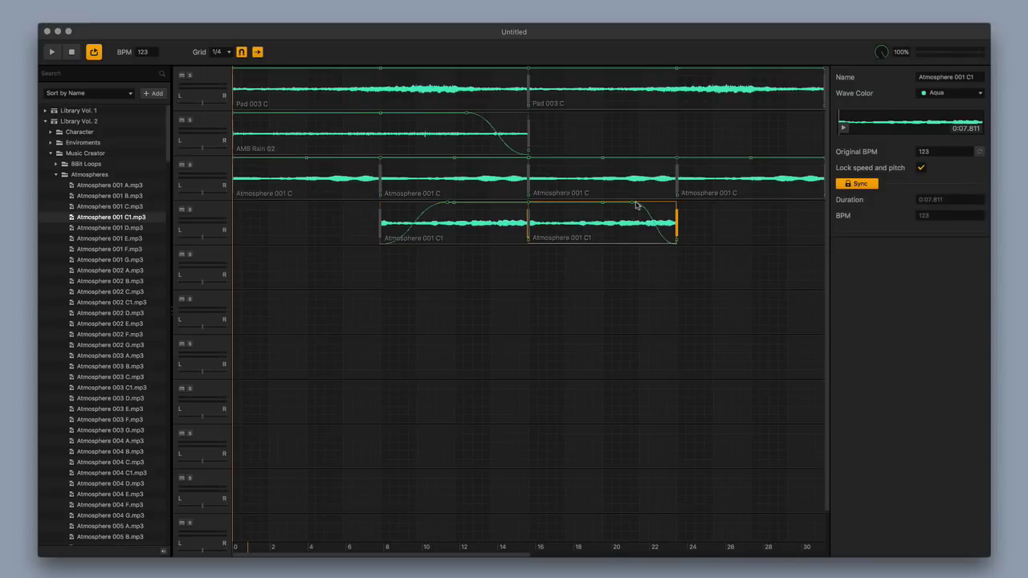
{"action": "key", "text": "super+minus"}
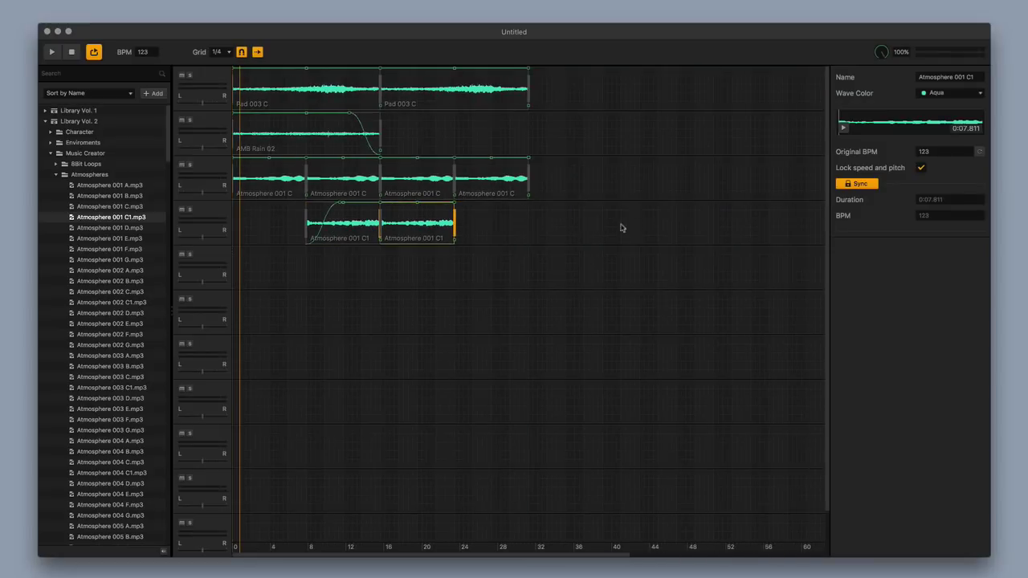
{"action": "key", "text": "super+d"}
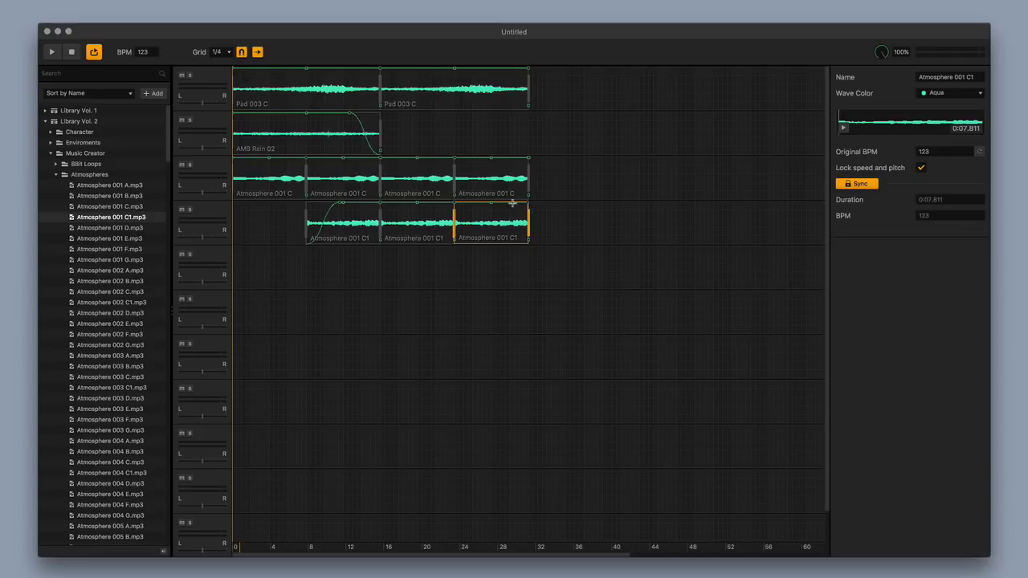
{"action": "scroll", "coordinate": [442, 209], "scroll_direction": "right", "scroll_amount": 2}
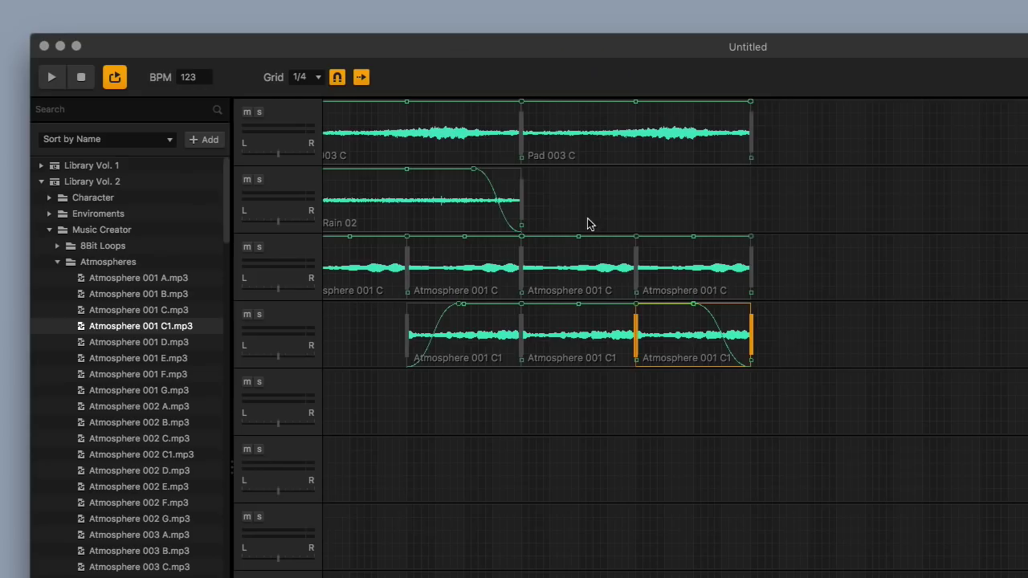
Extend AMB Rain 02 to the end of the second Pad 003 C clip and fade out about its last quarter
{"action": "left_click", "coordinate": [351, 135]}
{"action": "left_click_drag", "start_coordinate": [520, 199], "coordinate": [751, 198]}
{"action": "left_click_drag", "start_coordinate": [703, 169], "coordinate": [646, 170]}
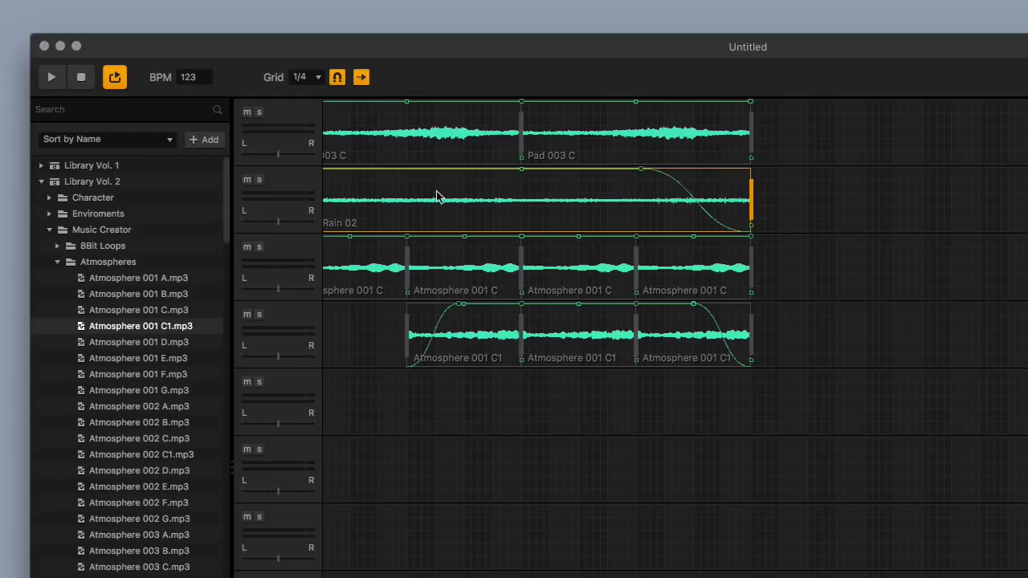
Fade in about the first third of the AMB Rain 02 clip and lengthen its fade-out to about the last 45%
{"action": "scroll", "coordinate": [458, 184], "scroll_direction": "up", "scroll_amount": 3}
{"action": "left_click_drag", "start_coordinate": [327, 170], "coordinate": [501, 182]}
{"action": "scroll", "coordinate": [514, 183], "scroll_direction": "up", "scroll_amount": 3}
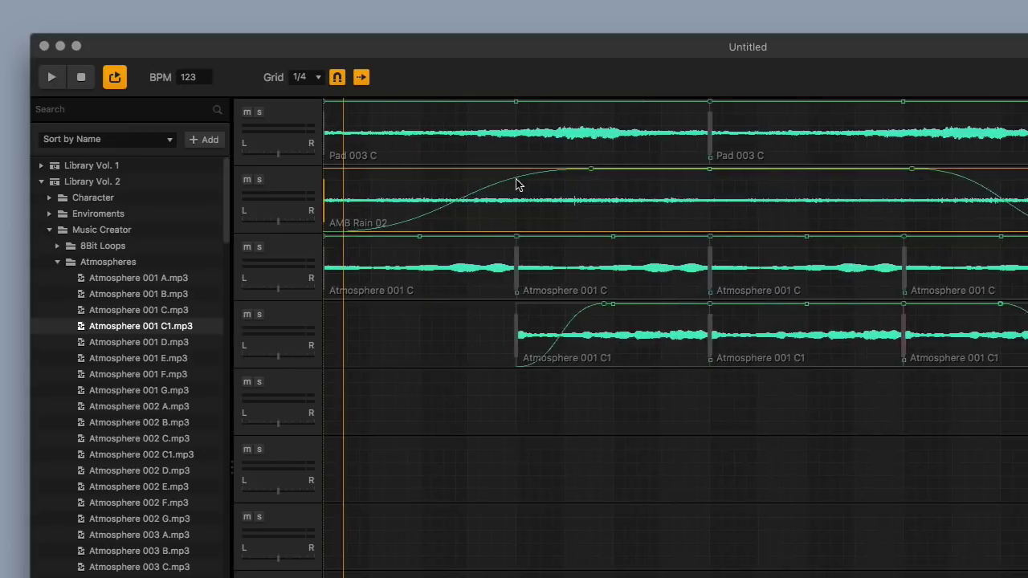
{"action": "left_click_drag", "start_coordinate": [569, 169], "coordinate": [581, 169]}
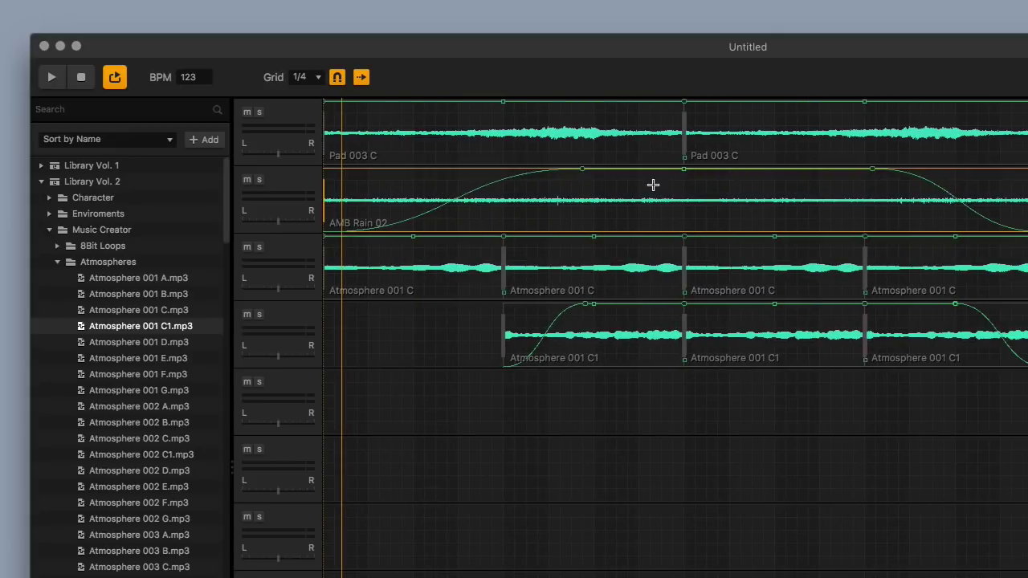
{"action": "left_click_drag", "start_coordinate": [872, 170], "coordinate": [723, 173]}
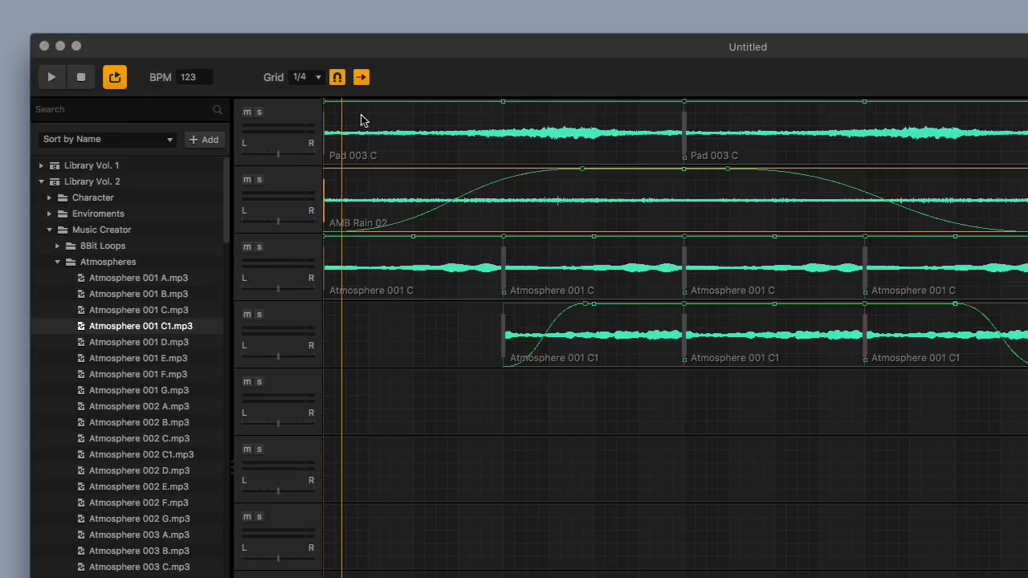
Play the extended arrangement from the start, select the second Pad 003 C clip, and stop playback
{"action": "left_click", "coordinate": [82, 78]}
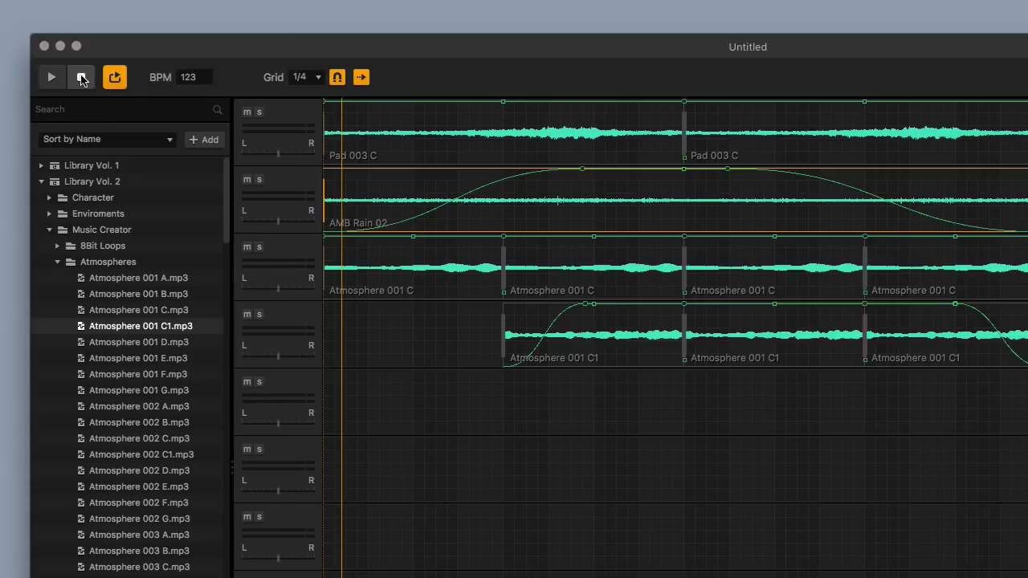
{"action": "left_click", "coordinate": [81, 77]}
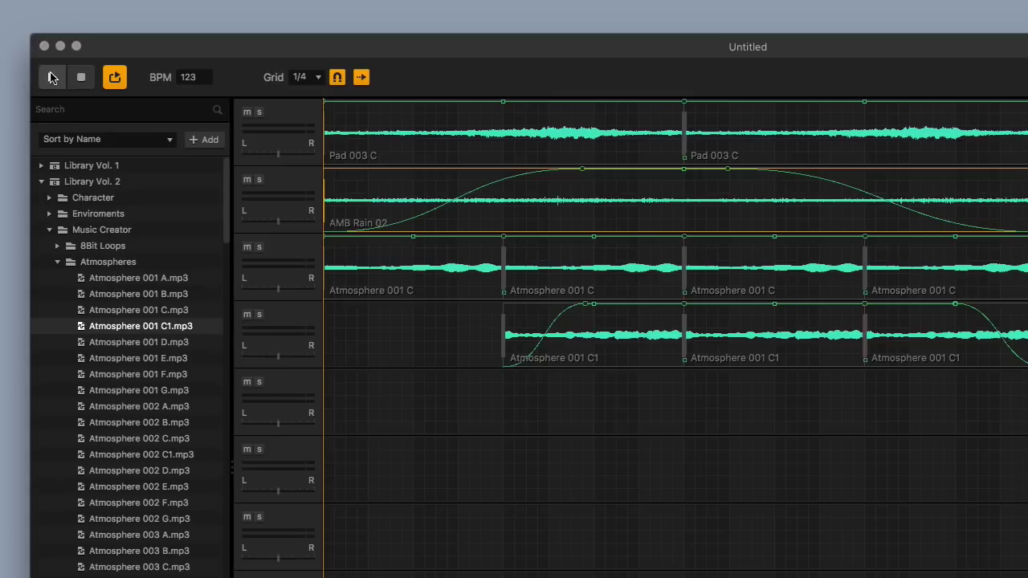
{"action": "left_click", "coordinate": [50, 78]}
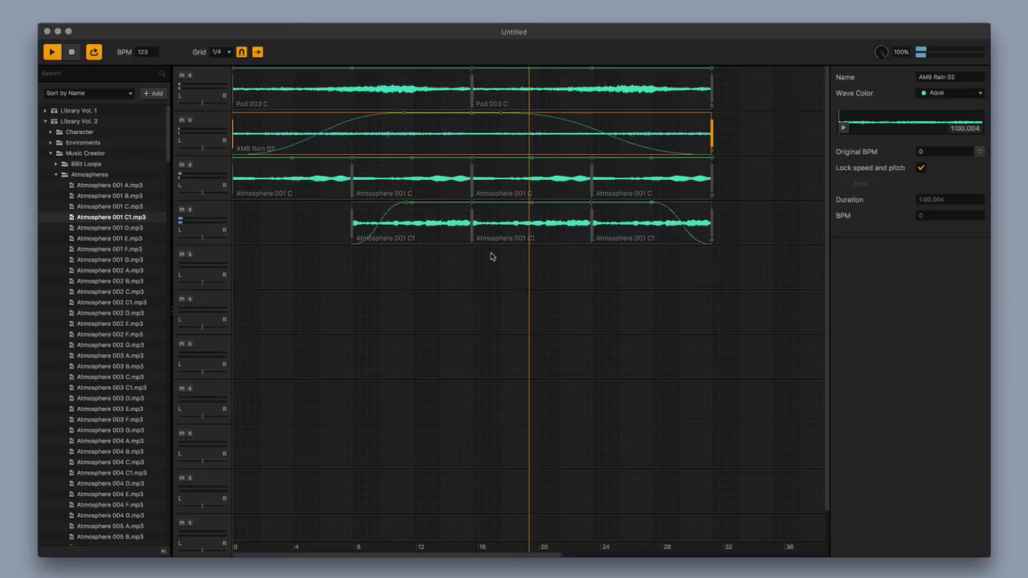
{"action": "scroll", "coordinate": [492, 256], "scroll_direction": "right", "scroll_amount": 1}
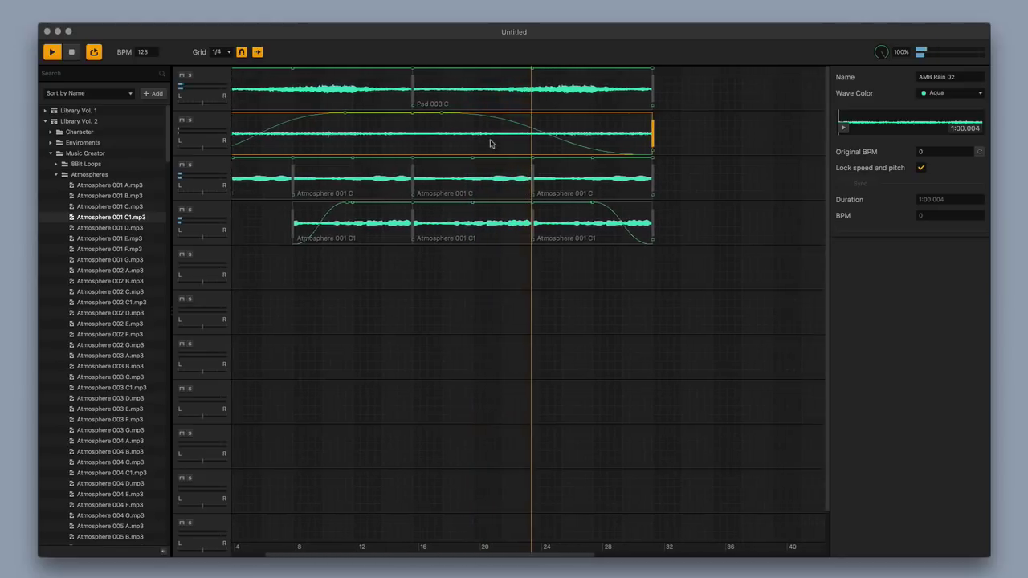
{"action": "scroll", "coordinate": [490, 143], "scroll_direction": "down", "scroll_amount": 2}
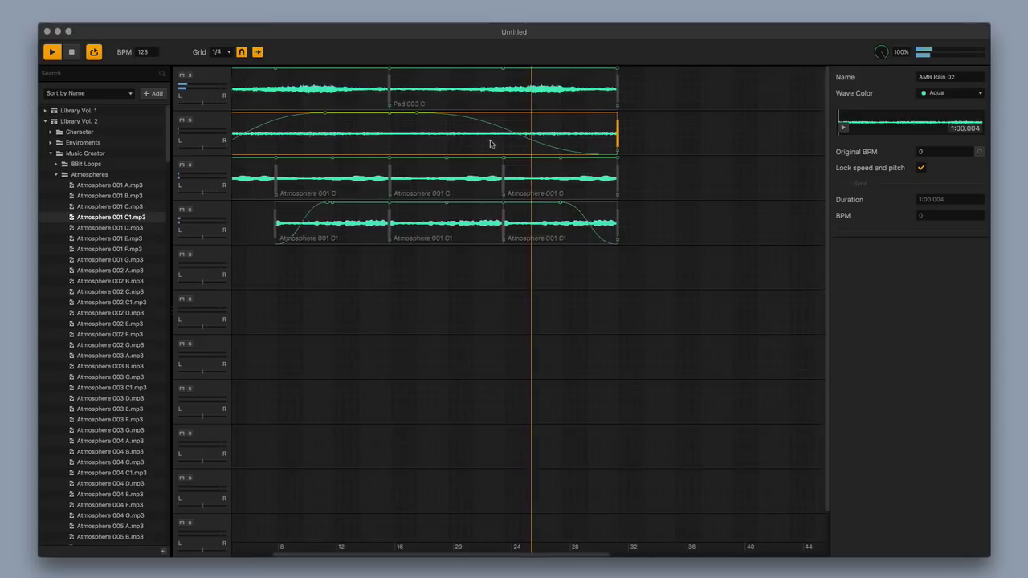
{"action": "scroll", "coordinate": [458, 157], "scroll_direction": "down", "scroll_amount": 5}
{"action": "left_click", "coordinate": [424, 97]}
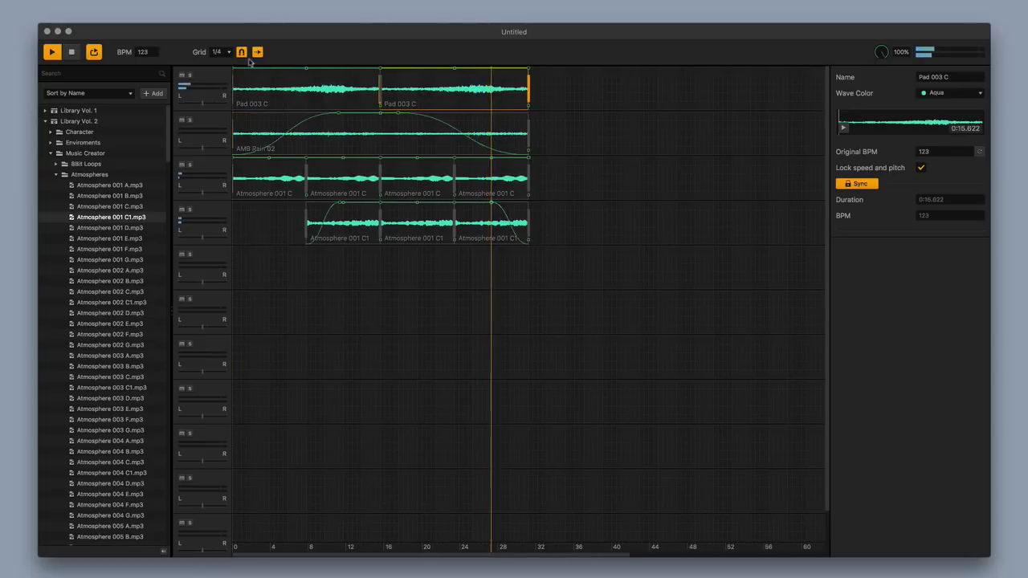
{"action": "left_click", "coordinate": [76, 52]}
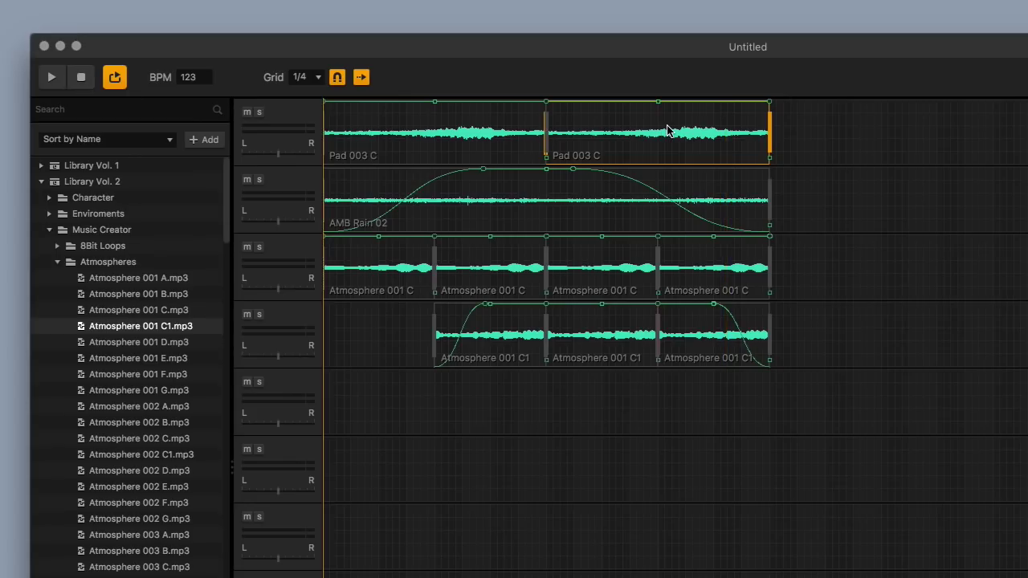
Duplicate the second Pad 003 C clip twice, end to end, on the first track
{"action": "key", "text": "super+d"}
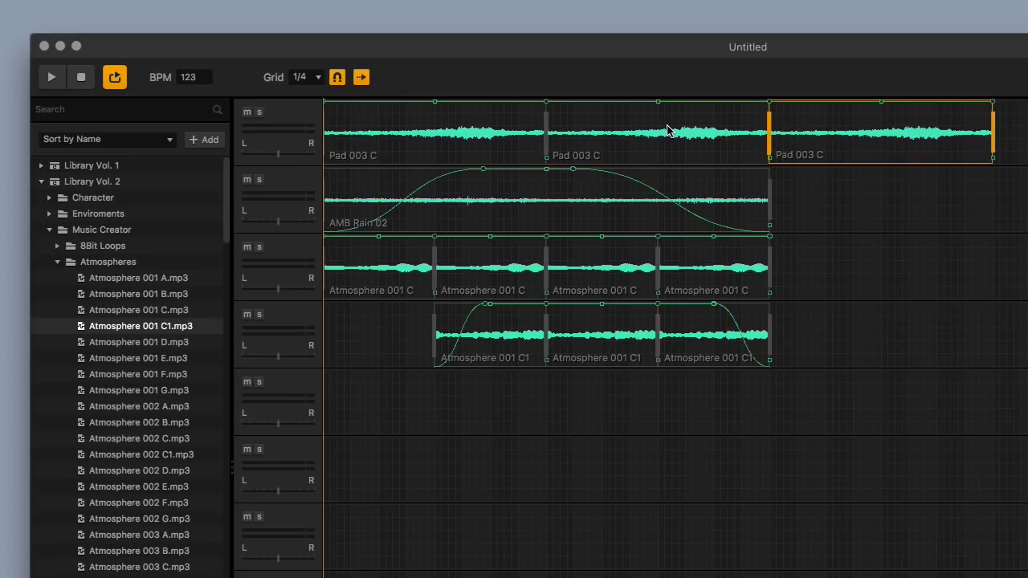
{"action": "key", "text": "super+d"}
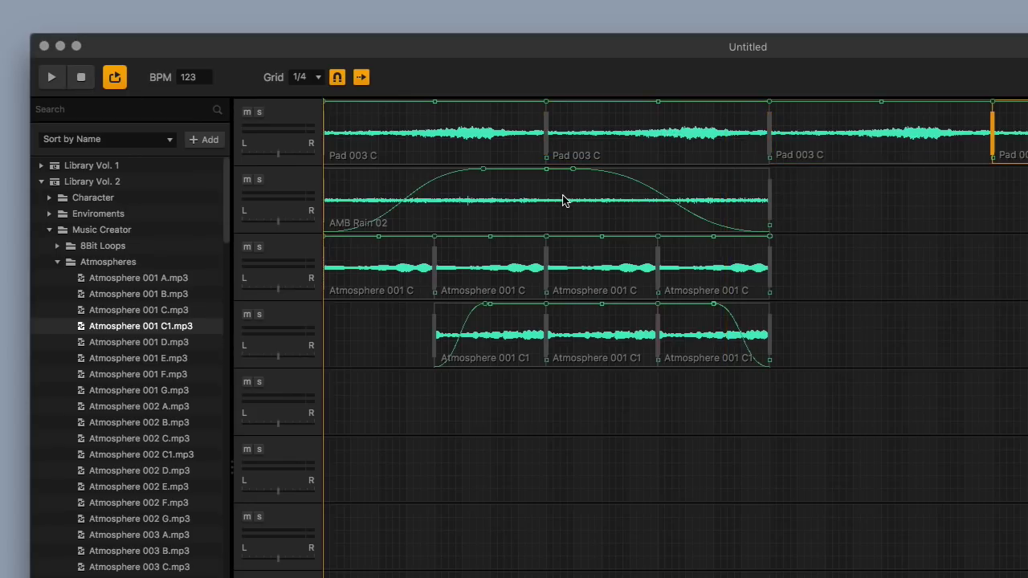
{"action": "left_click", "coordinate": [562, 200]}
Duplicate the last Atmosphere 001 C clip four times, end to end, until the row reaches the end of the fourth Pad 003 C clip
{"action": "left_click", "coordinate": [714, 266]}
{"action": "key", "text": "super+d"}
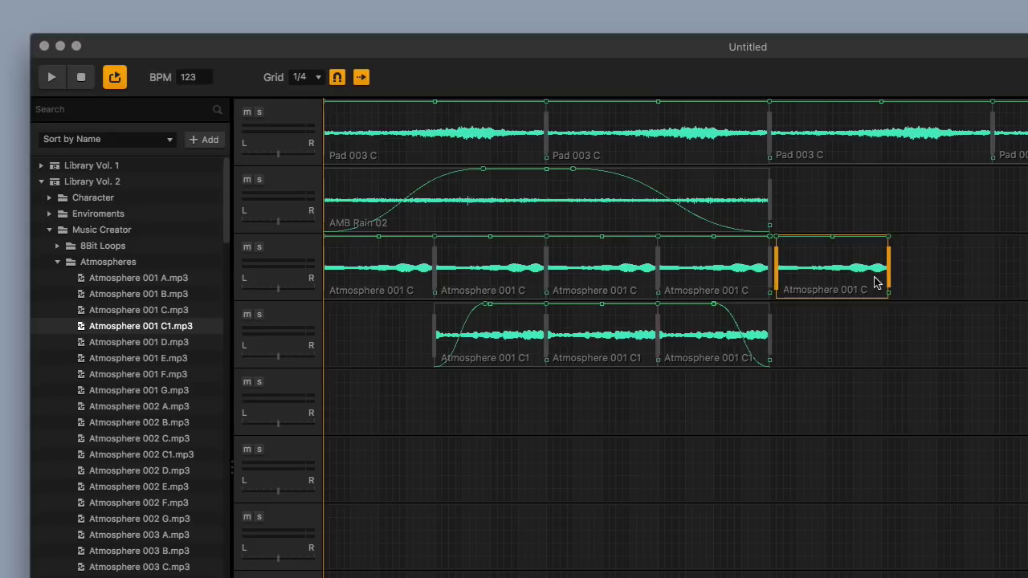
{"action": "key", "text": "super+d"}
{"action": "left_click", "coordinate": [875, 277]}
{"action": "key", "text": "super+d"}
{"action": "key", "text": "super+d"}
{"action": "key", "text": "super+d"}
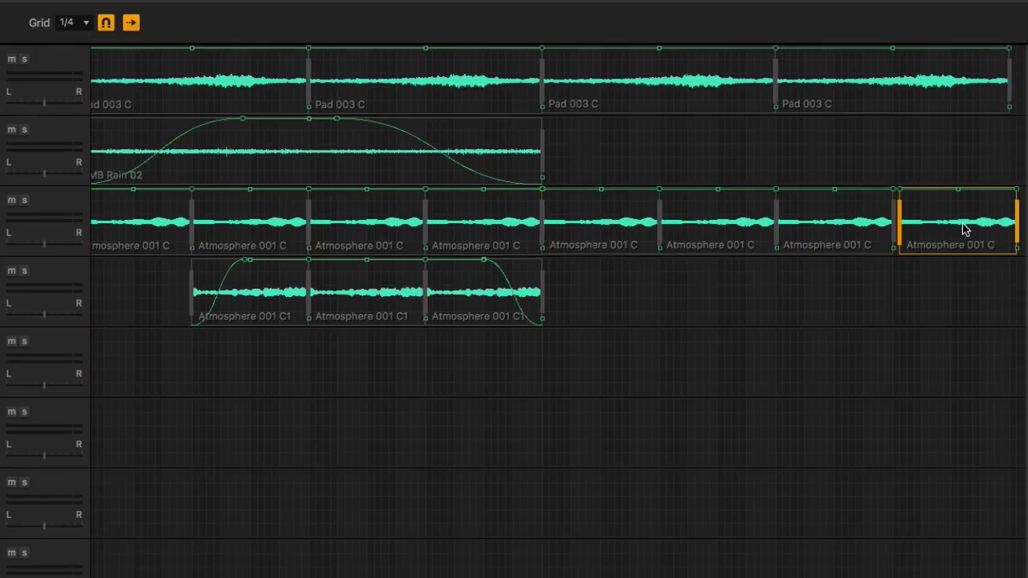
{"action": "left_click_drag", "start_coordinate": [964, 229], "coordinate": [958, 229]}
{"action": "scroll", "coordinate": [688, 218], "scroll_direction": "down", "scroll_amount": 2}
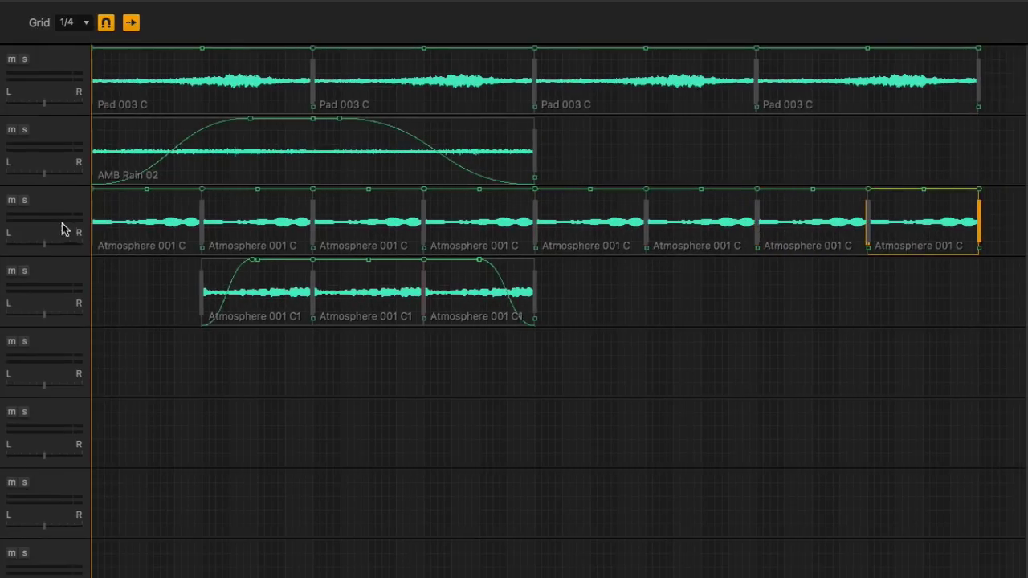
Reposition and extend AMB Rain 02 to run from about 4 s to 57 s, and lengthen its fade-in to about the first third
{"action": "mouse_move", "coordinate": [326, 151]}
{"action": "left_mouse_down"}
{"action": "mouse_move", "coordinate": [351, 149]}
{"action": "mouse_move", "coordinate": [336, 150]}
{"action": "left_mouse_up"}
{"action": "left_click_drag", "start_coordinate": [567, 142], "coordinate": [879, 119]}
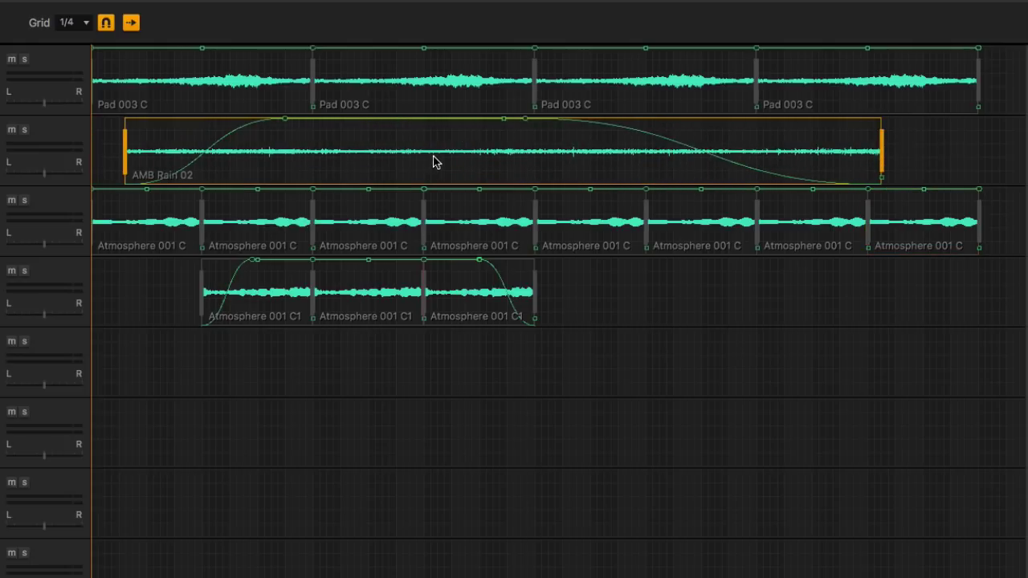
{"action": "left_click_drag", "start_coordinate": [433, 161], "coordinate": [448, 160]}
{"action": "left_click_drag", "start_coordinate": [301, 122], "coordinate": [392, 118]}
{"action": "left_click_drag", "start_coordinate": [446, 151], "coordinate": [452, 152]}
Move the third Atmosphere 001 C1 clip to about 43 s with fades at both ends, and refill its slot with a second-clip copy fading out over its last half
{"action": "left_click", "coordinate": [452, 302]}
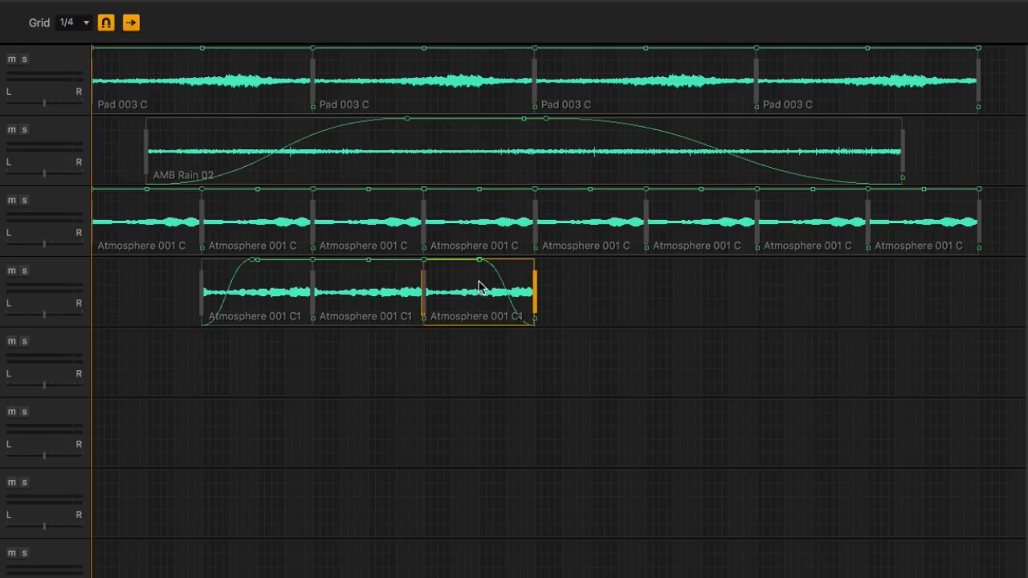
{"action": "left_click_drag", "start_coordinate": [478, 259], "coordinate": [775, 259]}
{"action": "left_click", "coordinate": [419, 304]}
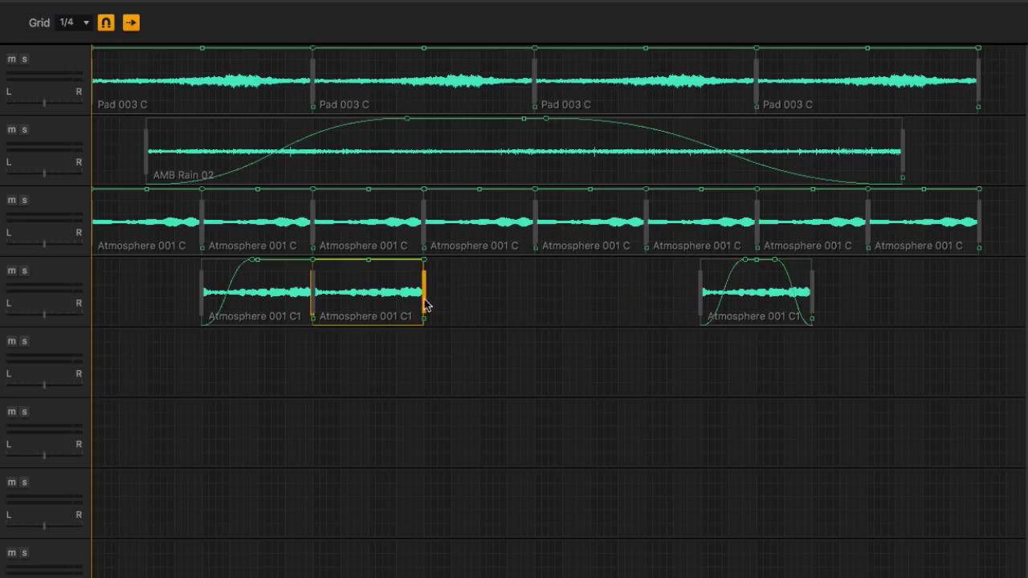
{"action": "key", "text": "ctrl+d"}
{"action": "left_click_drag", "start_coordinate": [536, 259], "coordinate": [478, 259]}
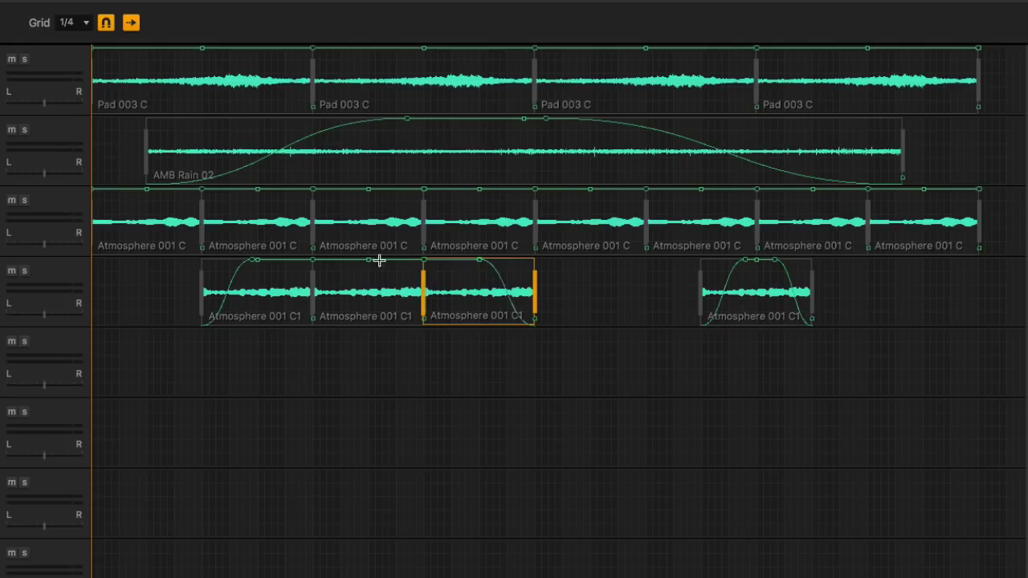
Place AMB Indoors Cafe 05 from the Enviroments folder at the start of the fifth track, with a short fade-in and a fade-out over about its last quarter
{"action": "scroll", "coordinate": [528, 326], "scroll_direction": "down", "scroll_amount": 1}
{"action": "scroll", "coordinate": [504, 309], "scroll_direction": "down", "scroll_amount": 1}
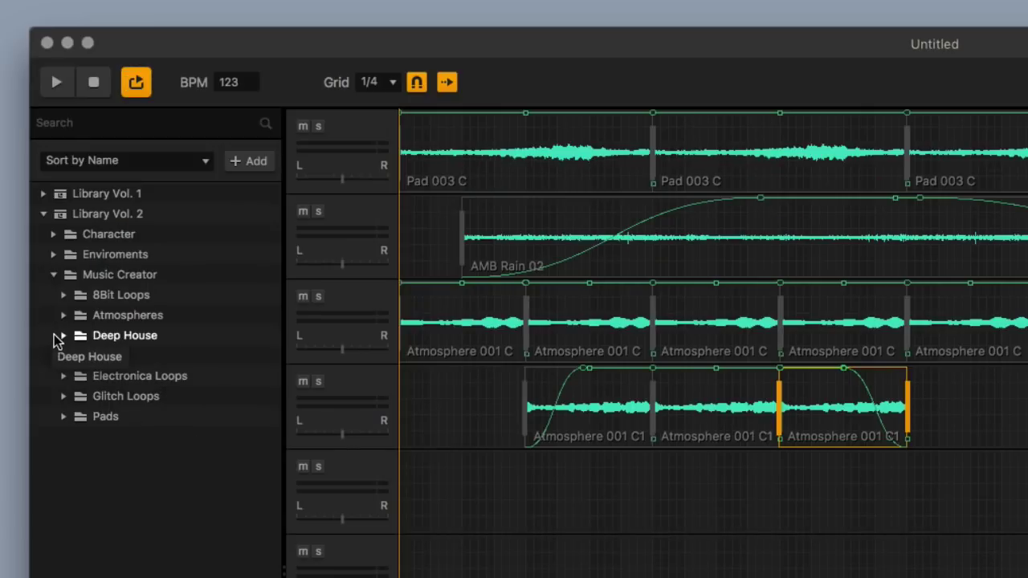
{"action": "left_click", "coordinate": [52, 255]}
{"action": "scroll", "coordinate": [155, 465], "scroll_direction": "down", "scroll_amount": 1}
{"action": "scroll", "coordinate": [155, 466], "scroll_direction": "down", "scroll_amount": 15}
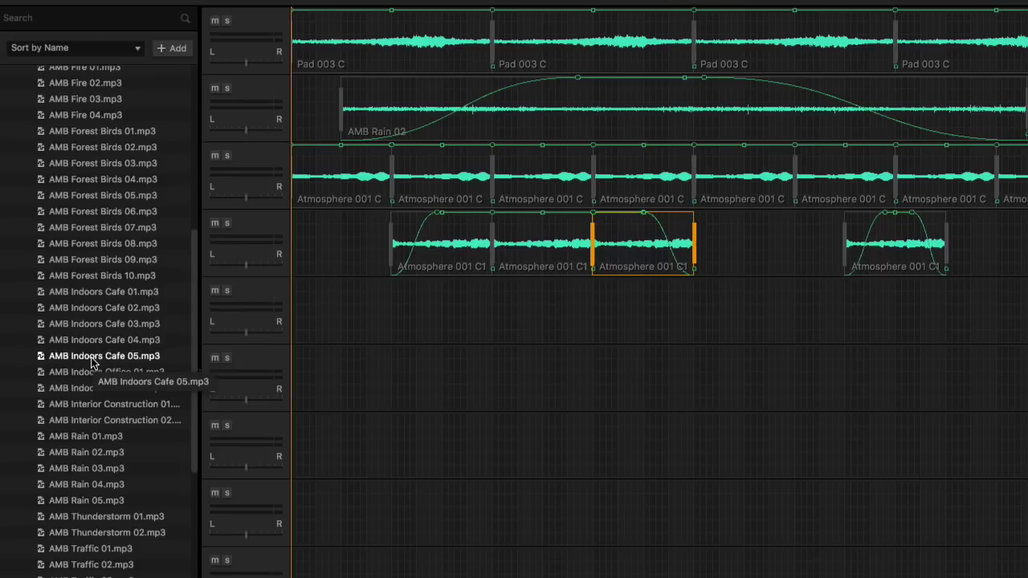
{"action": "left_click_drag", "start_coordinate": [94, 359], "coordinate": [484, 320]}
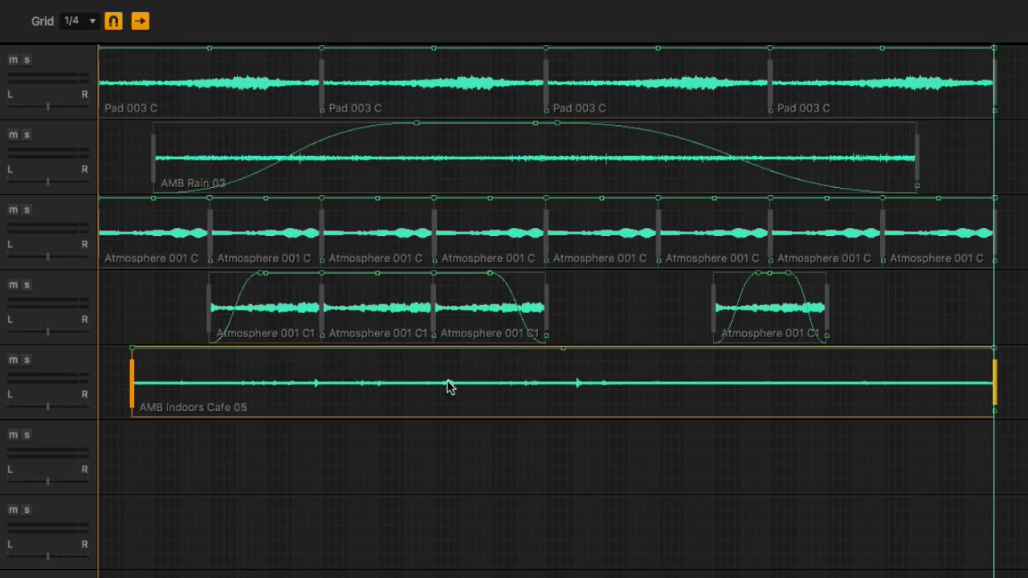
{"action": "left_click_drag", "start_coordinate": [137, 363], "coordinate": [146, 353]}
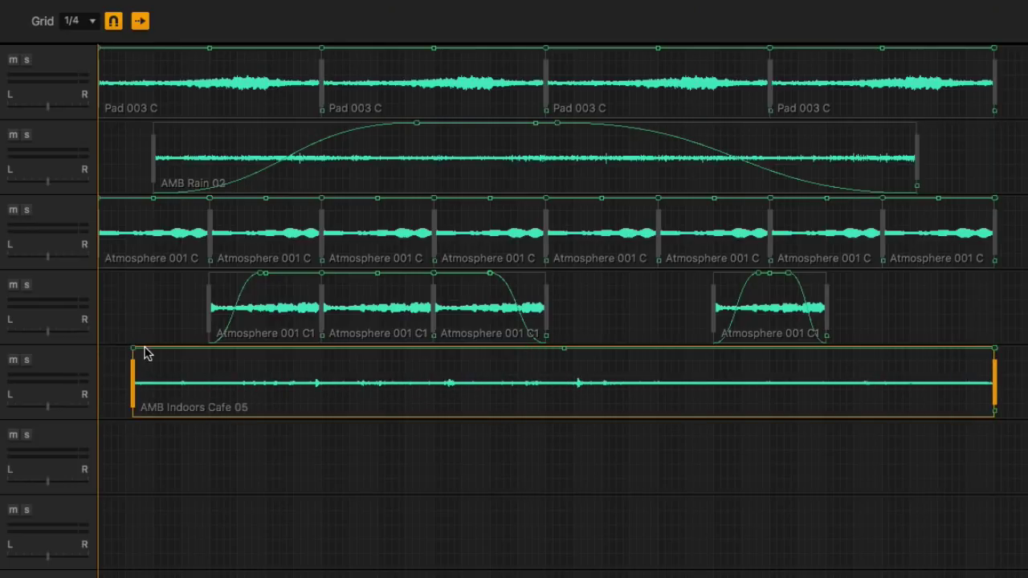
{"action": "left_click_drag", "start_coordinate": [265, 389], "coordinate": [149, 389]}
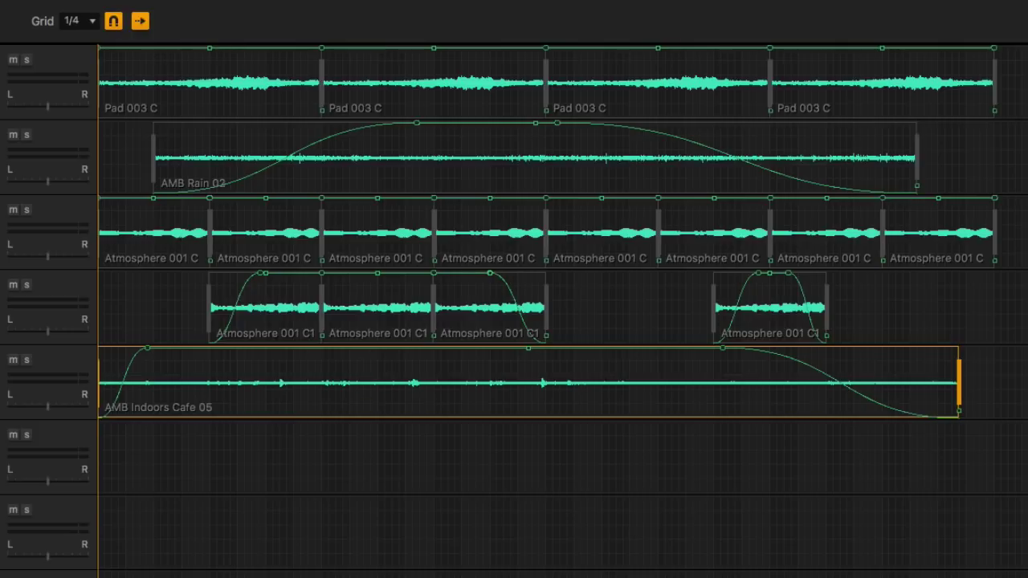
Play the arrangement, lower the AMB Indoors Cafe 05 volume line to about 70% of the clip's height, and stop playback
{"action": "key", "text": "space"}
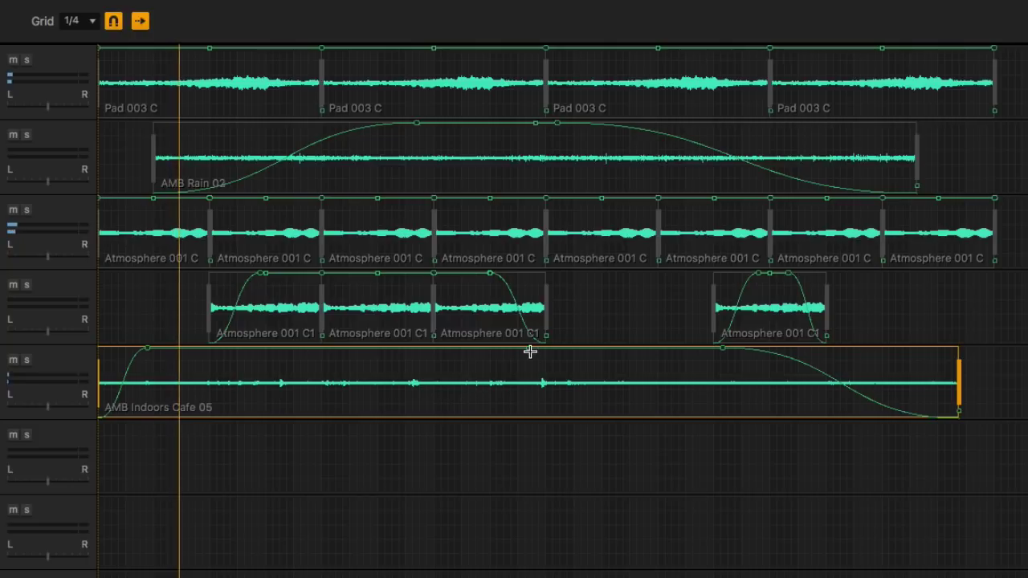
{"action": "left_click_drag", "start_coordinate": [529, 349], "coordinate": [528, 352]}
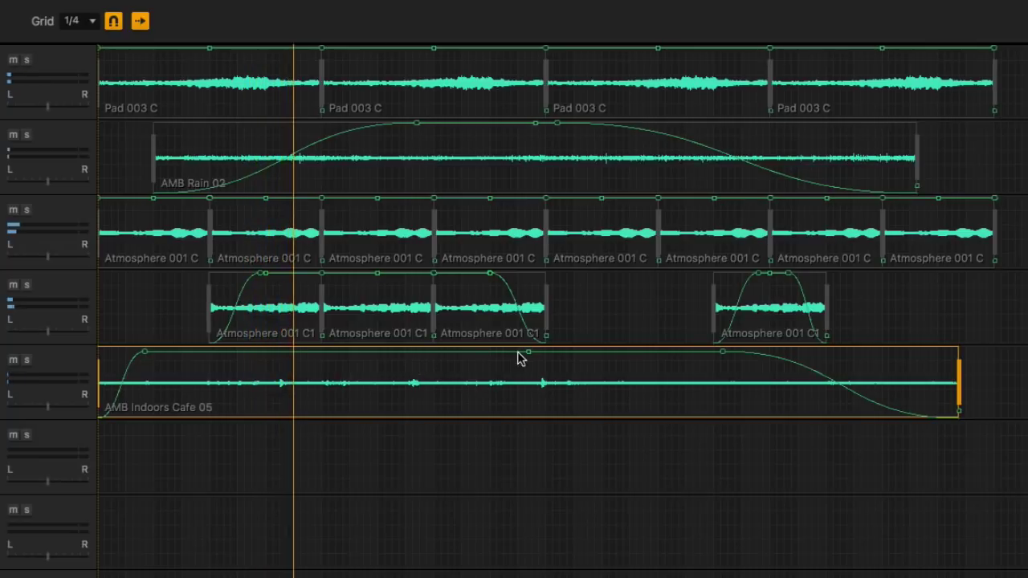
{"action": "left_click_drag", "start_coordinate": [525, 352], "coordinate": [529, 369]}
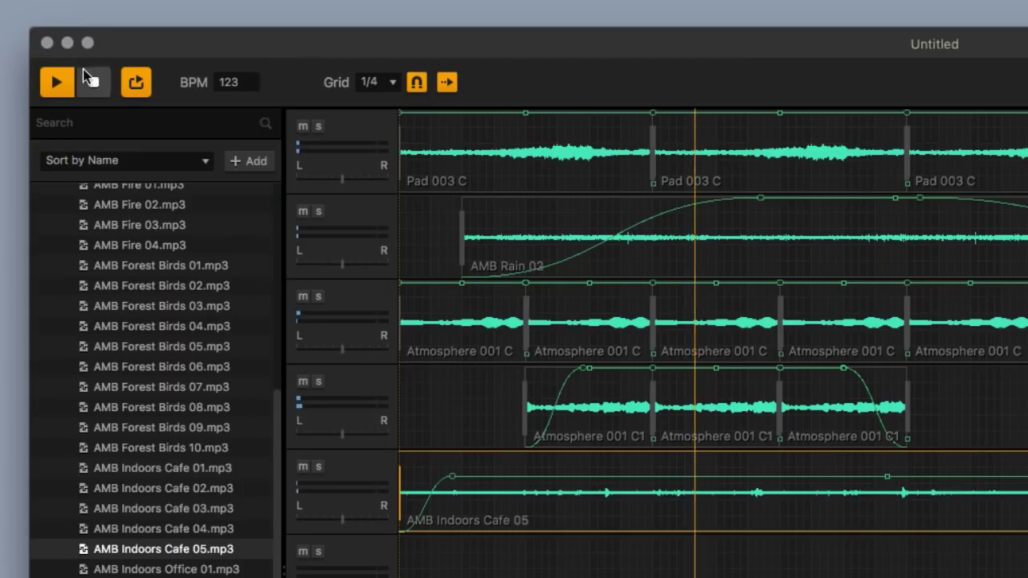
{"action": "left_click", "coordinate": [88, 87]}
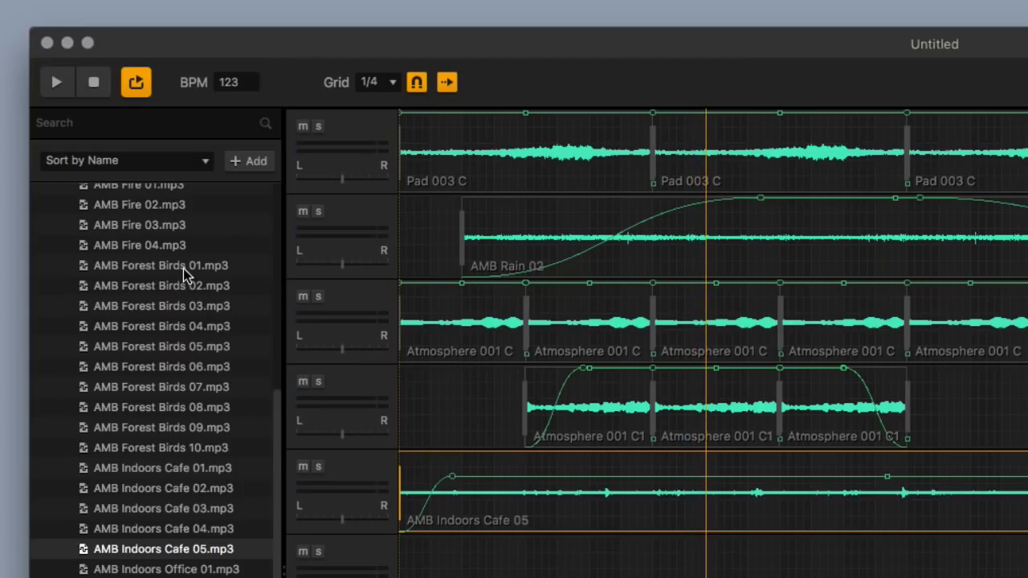
Place AMB Forest Birds 01 at the start of the sixth track, lower its volume line to about 60%, and fade in its first half and out its last third
{"action": "left_click_drag", "start_coordinate": [184, 274], "coordinate": [492, 565]}
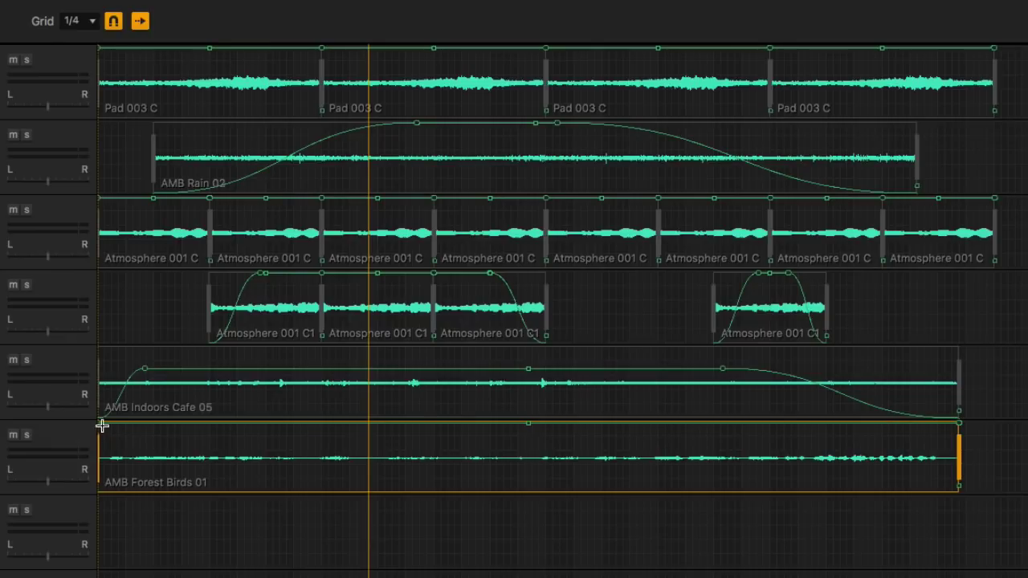
{"action": "left_click_drag", "start_coordinate": [526, 427], "coordinate": [635, 452]}
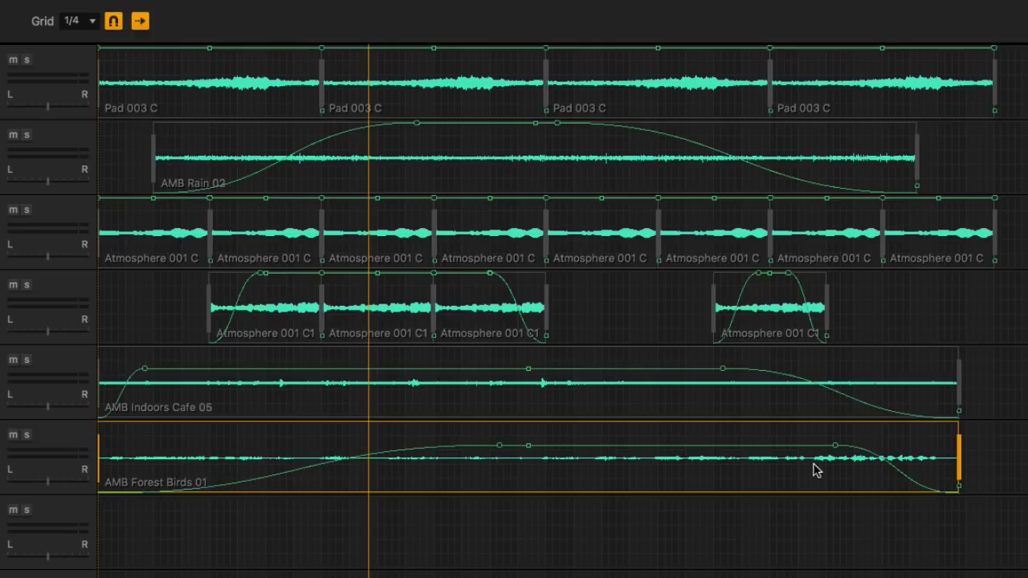
{"action": "left_click_drag", "start_coordinate": [526, 448], "coordinate": [533, 449]}
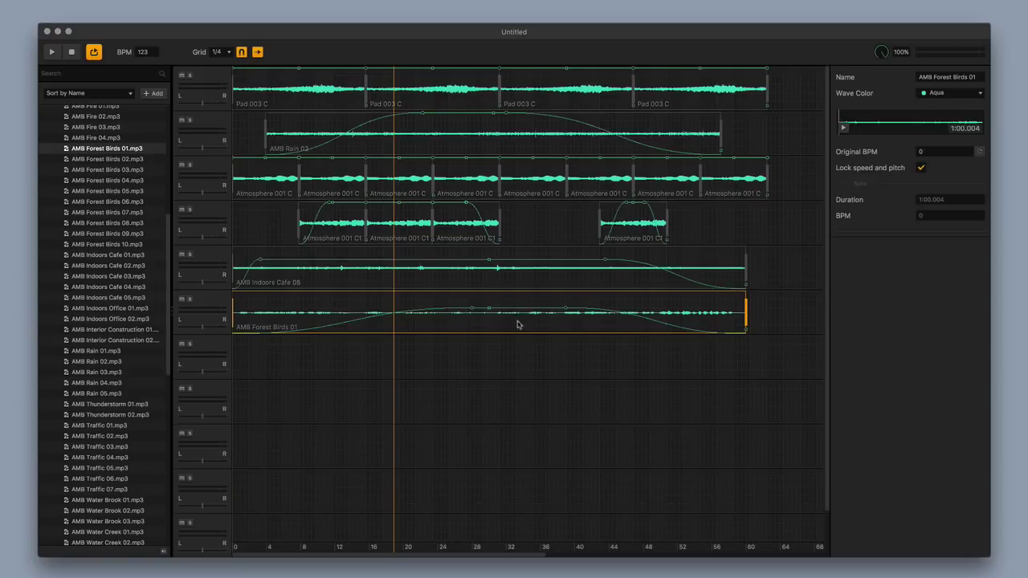
Set the wave color of AMB Forest Birds 01 to blue, AMB Indoors Cafe 05 to Purple, and AMB Rain 02 to red
{"action": "left_click", "coordinate": [951, 93]}
{"action": "left_click", "coordinate": [949, 126]}
{"action": "left_click", "coordinate": [867, 394]}
{"action": "left_click", "coordinate": [950, 93]}
{"action": "left_click", "coordinate": [947, 116]}
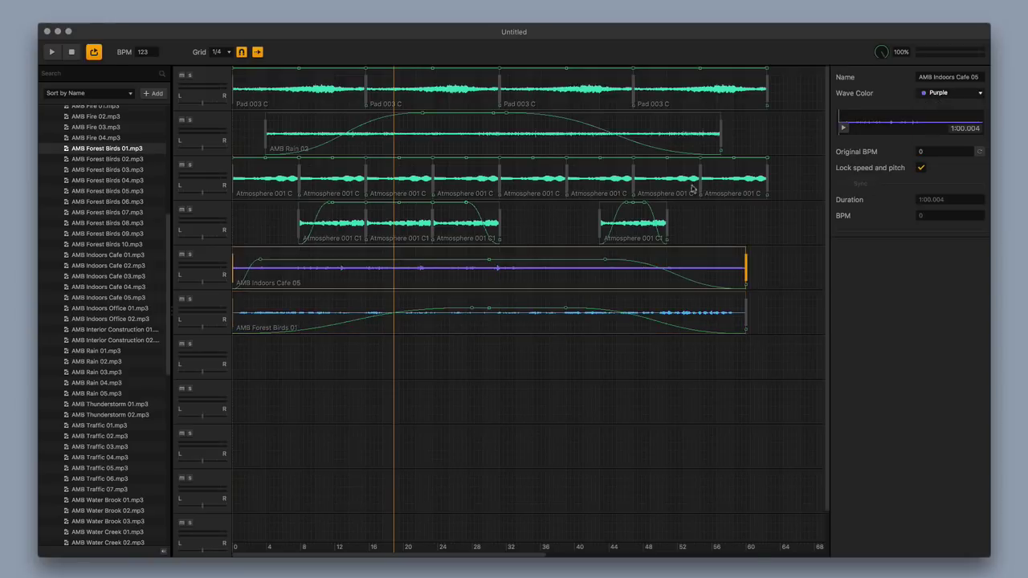
{"action": "left_click", "coordinate": [696, 143]}
{"action": "left_click", "coordinate": [951, 93]}
{"action": "left_click", "coordinate": [947, 104]}
Set the wave color of all four Pad 003 C clips to Lime
{"action": "left_click", "coordinate": [711, 100]}
{"action": "left_click", "coordinate": [950, 93]}
{"action": "left_click", "coordinate": [936, 159]}
{"action": "left_click", "coordinate": [562, 89]}
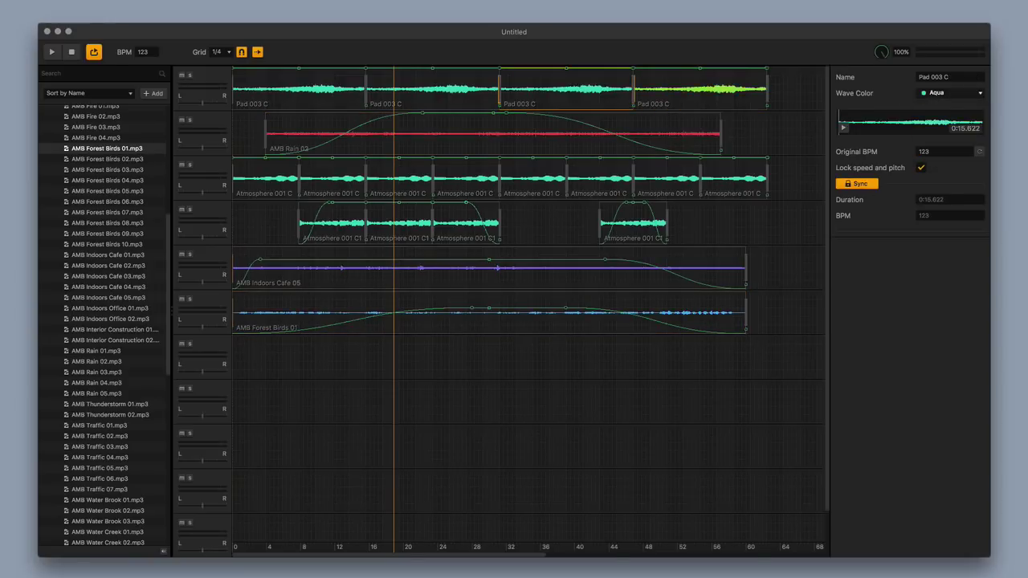
{"action": "left_click", "coordinate": [951, 93]}
{"action": "left_click", "coordinate": [935, 159]}
{"action": "left_click", "coordinate": [454, 95]}
{"action": "left_click", "coordinate": [951, 93]}
{"action": "left_click", "coordinate": [936, 158]}
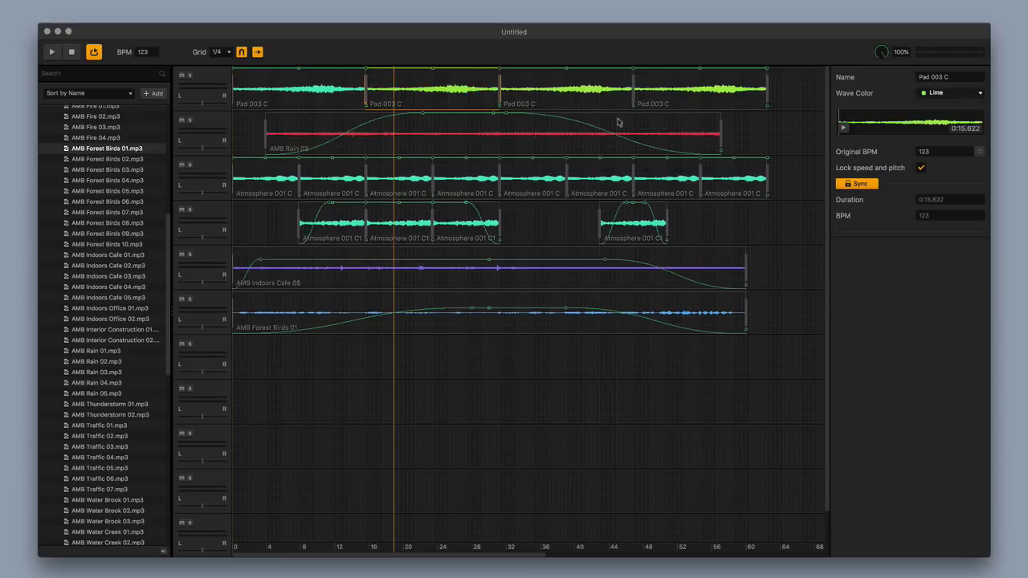
{"action": "left_click", "coordinate": [939, 94]}
{"action": "left_click", "coordinate": [936, 159]}
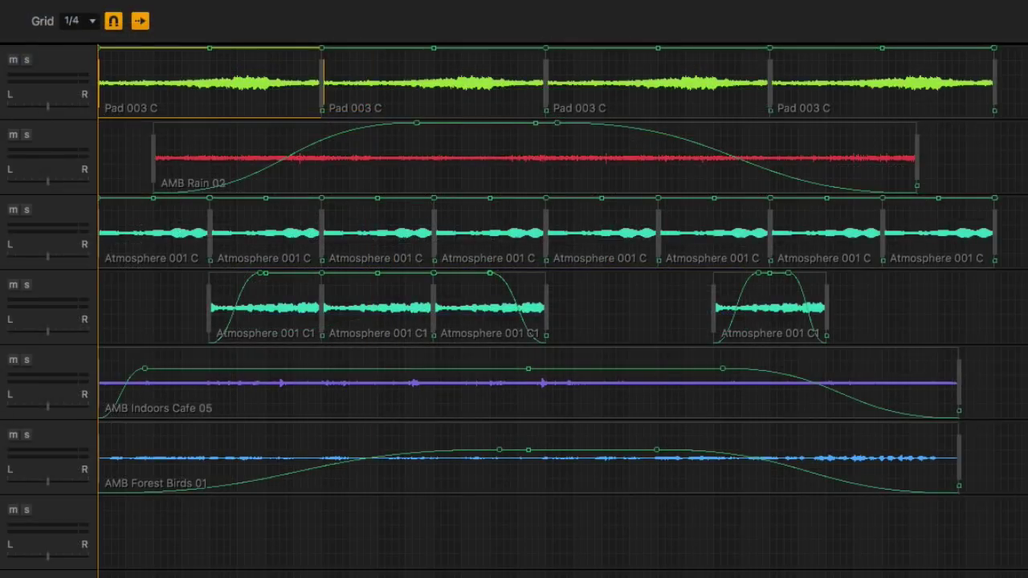
Play from the start, adjust the AMB Forest Birds 01 volume line to about half the clip's height, and lengthen its fade-out to about the last half
{"action": "key", "text": "space"}
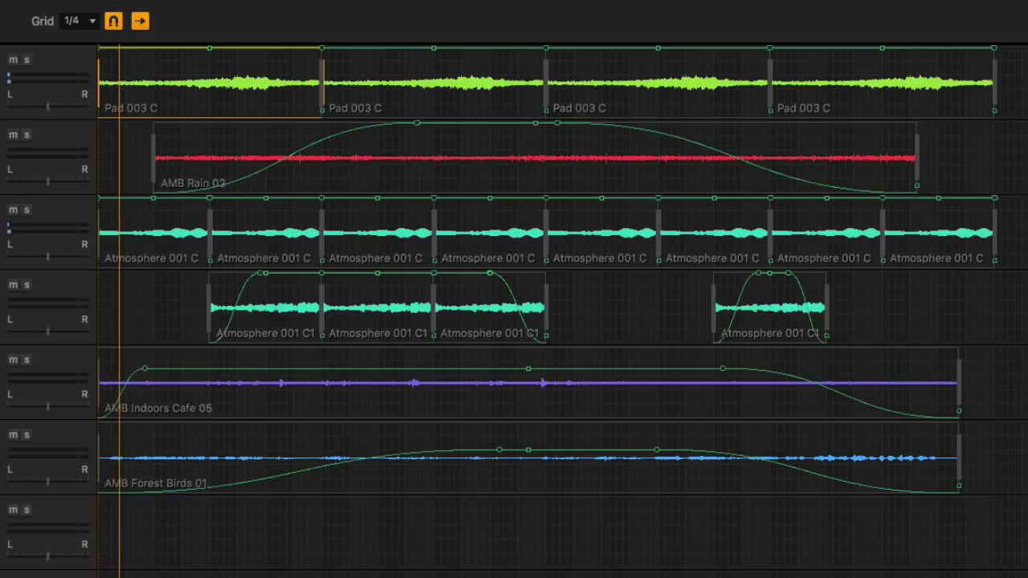
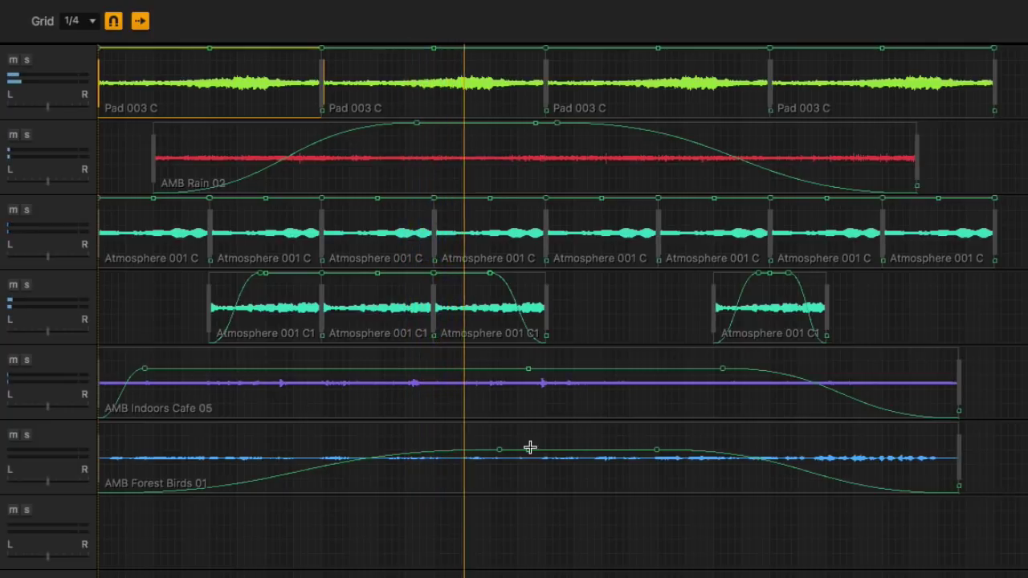
{"action": "left_click_drag", "start_coordinate": [532, 447], "coordinate": [535, 430]}
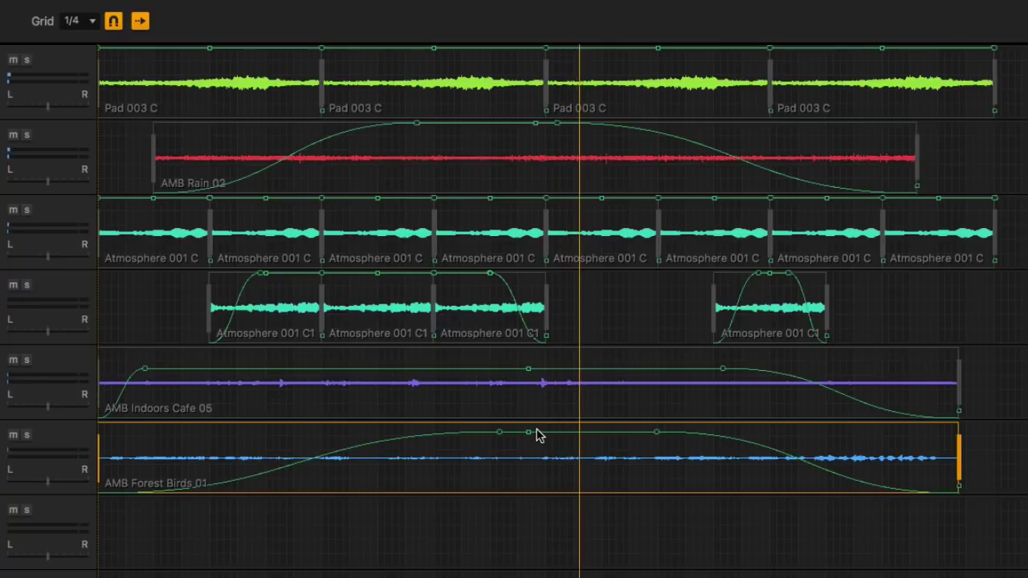
{"action": "left_click_drag", "start_coordinate": [534, 439], "coordinate": [534, 440]}
{"action": "left_click_drag", "start_coordinate": [651, 440], "coordinate": [608, 441]}
{"action": "left_click_drag", "start_coordinate": [493, 441], "coordinate": [493, 451]}
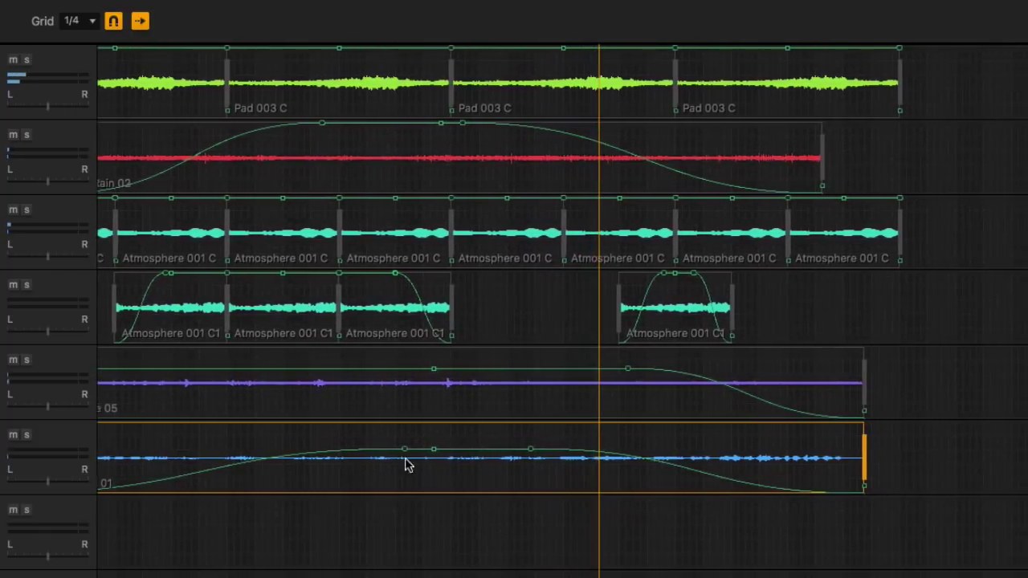
{"action": "left_click_drag", "start_coordinate": [420, 448], "coordinate": [395, 459]}
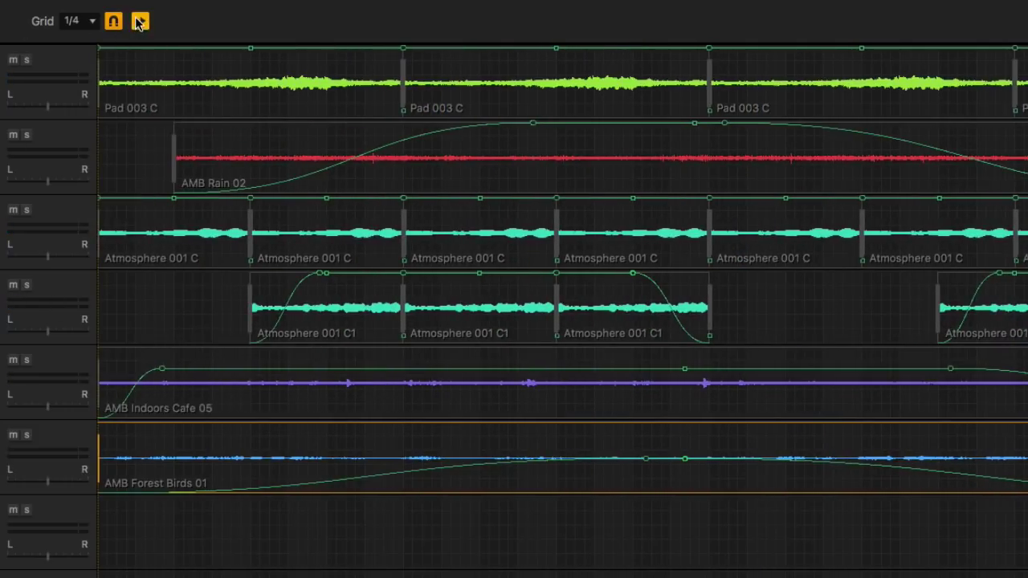
Turn off playhead following, collapse the Enviroments folder, and open the Pads folder inside Deep House in the Music Creator library
{"action": "scroll", "coordinate": [257, 396], "scroll_direction": "down", "scroll_amount": 5}
{"action": "scroll", "coordinate": [255, 394], "scroll_direction": "up", "scroll_amount": 3}
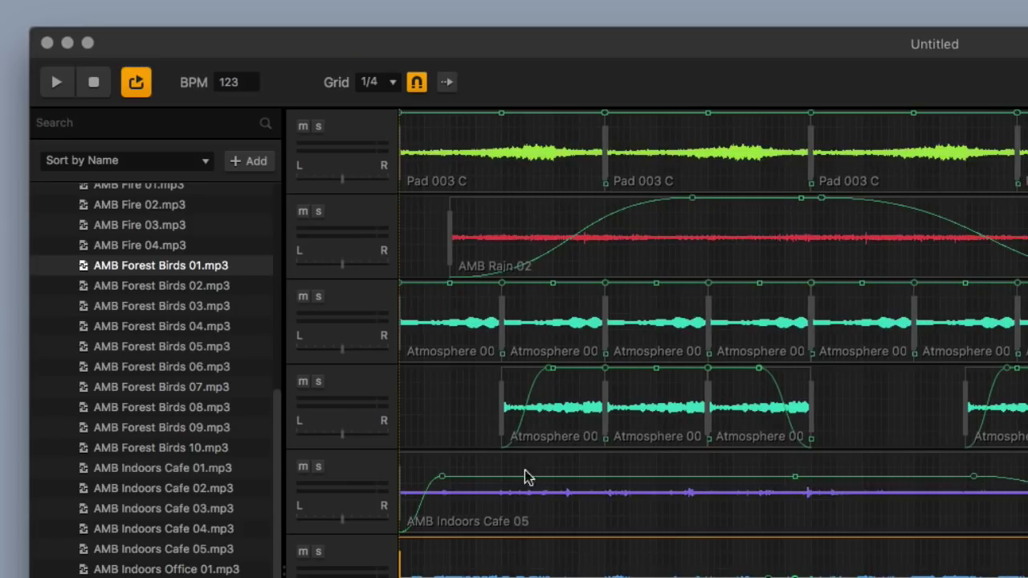
{"action": "scroll", "coordinate": [147, 287], "scroll_direction": "up", "scroll_amount": 10}
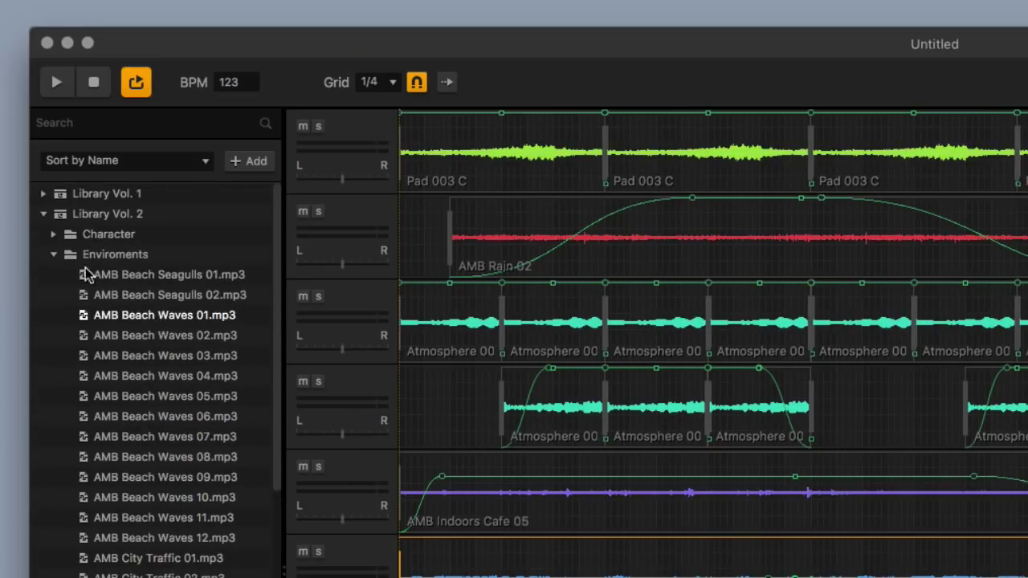
{"action": "left_click", "coordinate": [54, 254]}
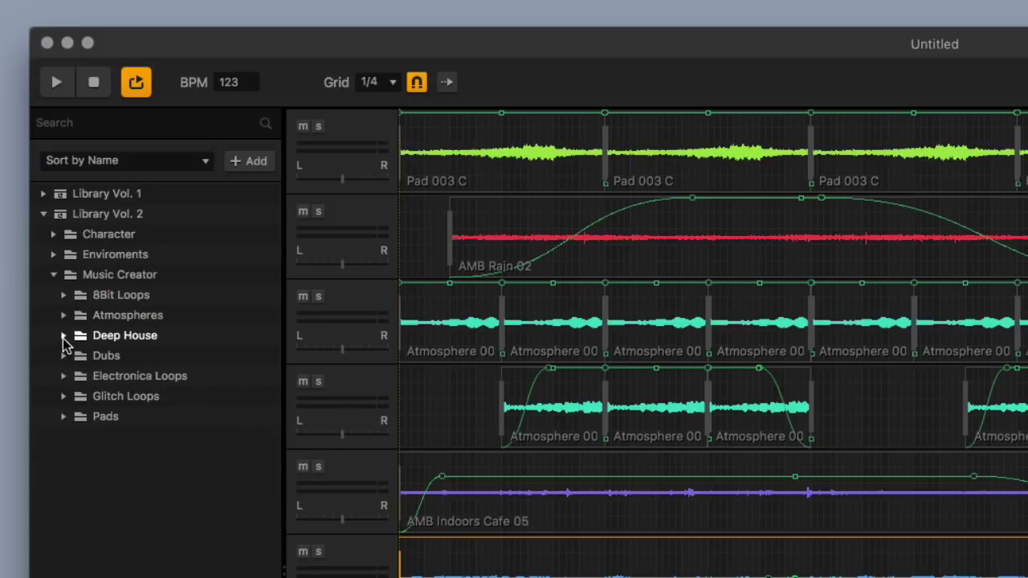
{"action": "left_click", "coordinate": [64, 335]}
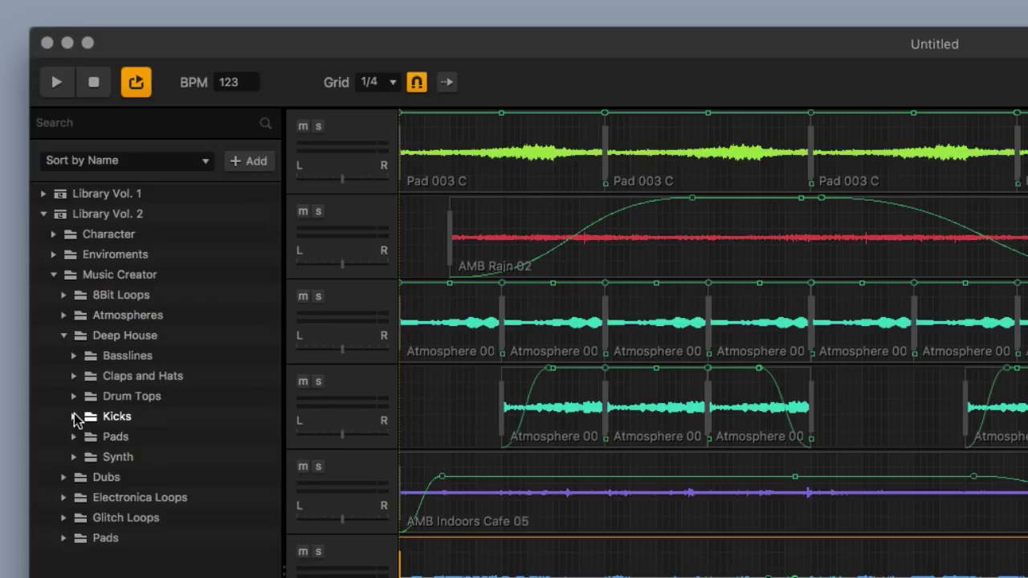
{"action": "left_click", "coordinate": [72, 439]}
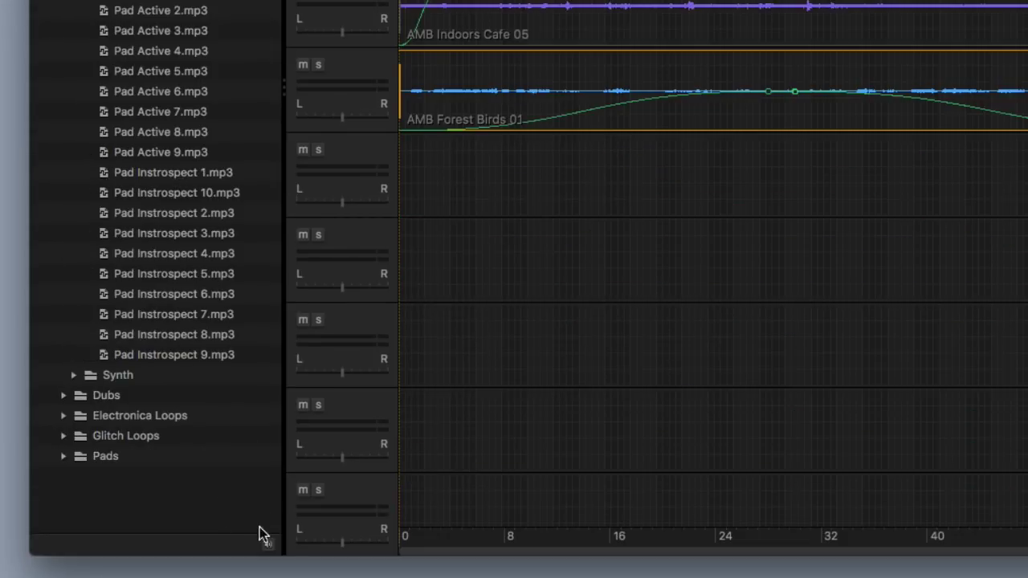
Audition Pad Instrospect 1 and 10, and place Pad Instrospect 10 at the start of the empty track below AMB Forest Birds 01
{"action": "left_click", "coordinate": [195, 175]}
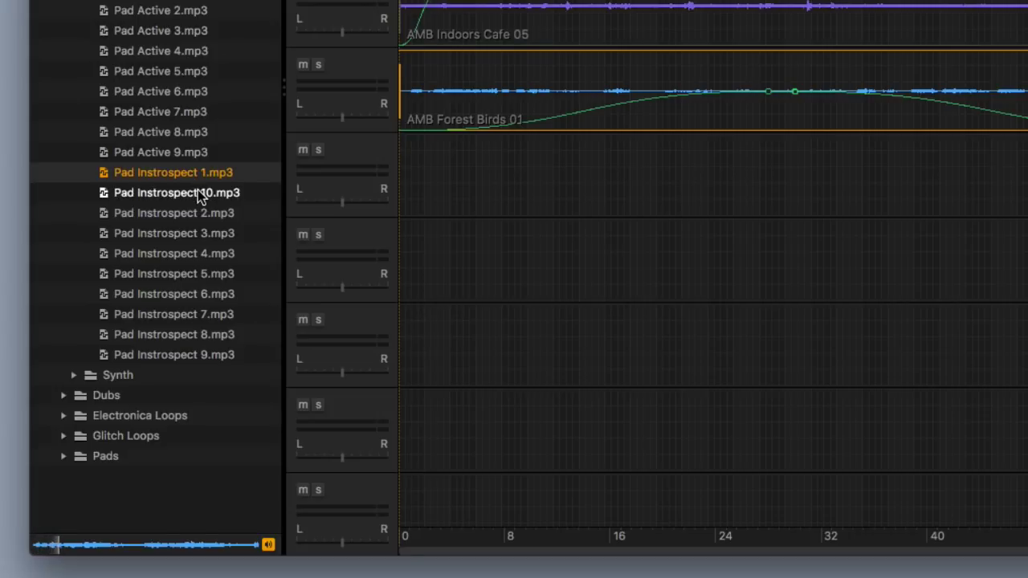
{"action": "left_click", "coordinate": [199, 197]}
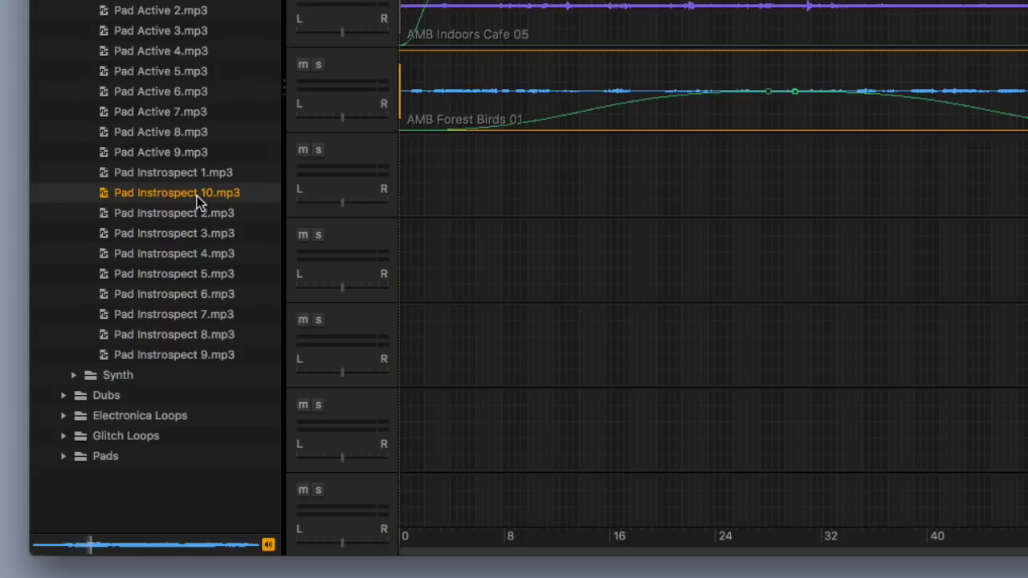
{"action": "left_click_drag", "start_coordinate": [201, 201], "coordinate": [521, 177]}
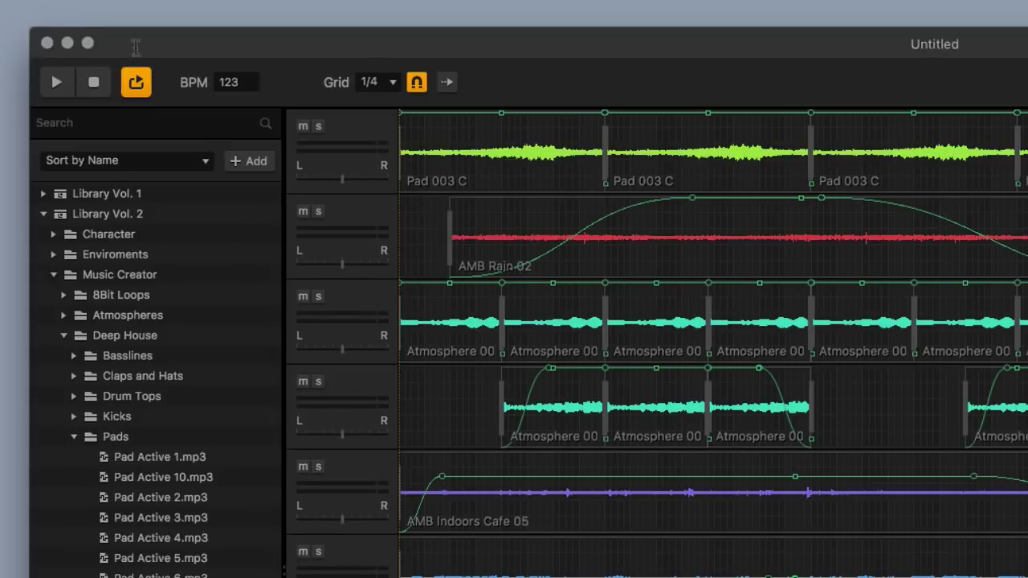
{"action": "left_click", "coordinate": [93, 81]}
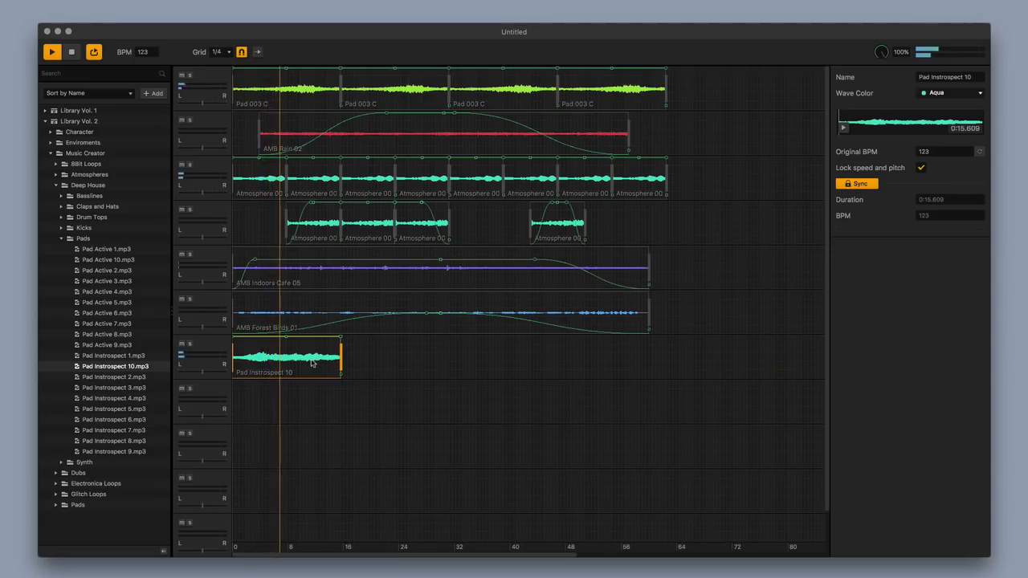
Duplicate the Pad Instrospect 10 clip, fading the copy out over about its last 40% and lowering its volume line to about three-quarters height
{"action": "key", "text": "ctrl+d"}
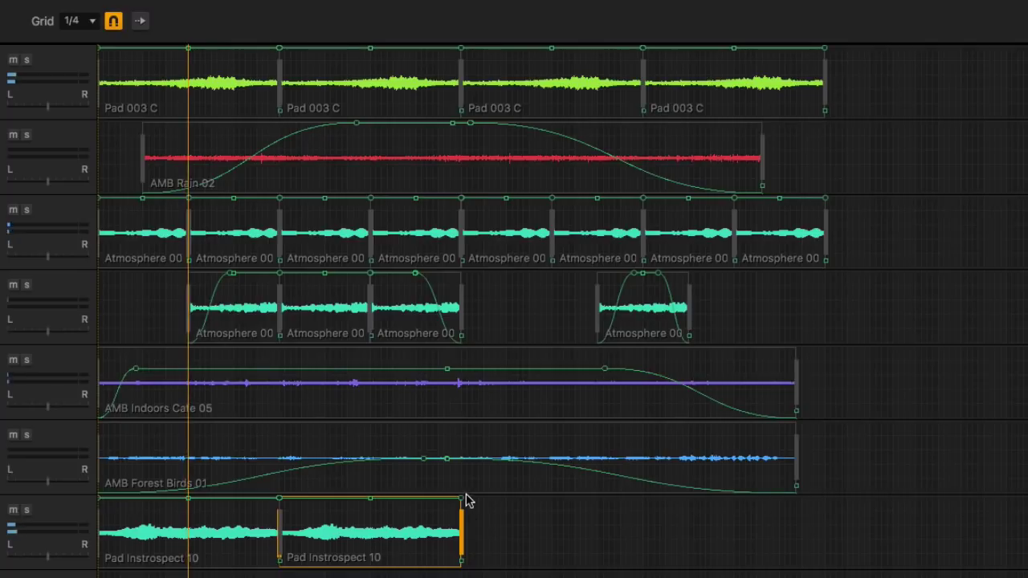
{"action": "left_click_drag", "start_coordinate": [464, 498], "coordinate": [368, 496]}
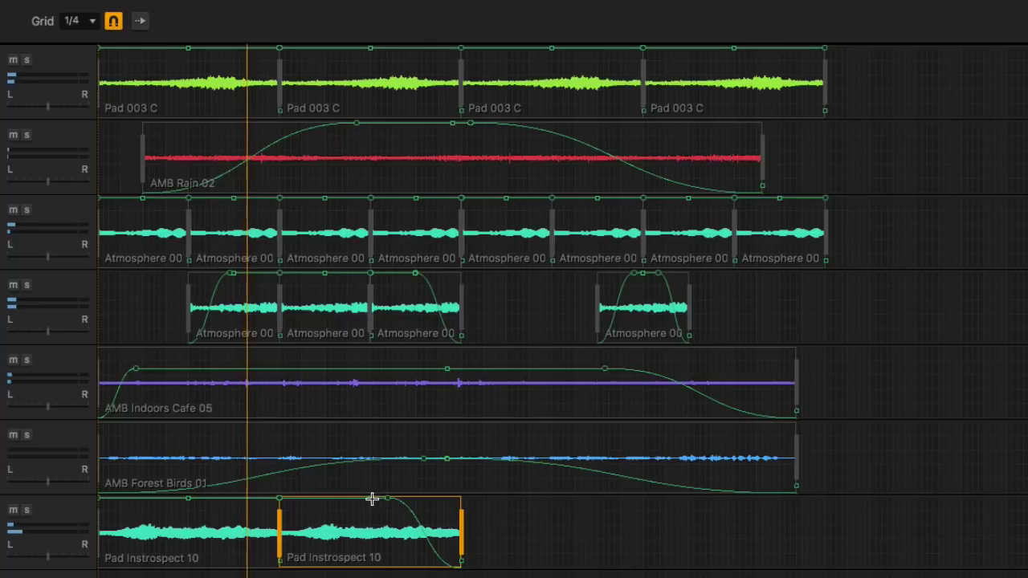
{"action": "left_click_drag", "start_coordinate": [370, 499], "coordinate": [371, 518]}
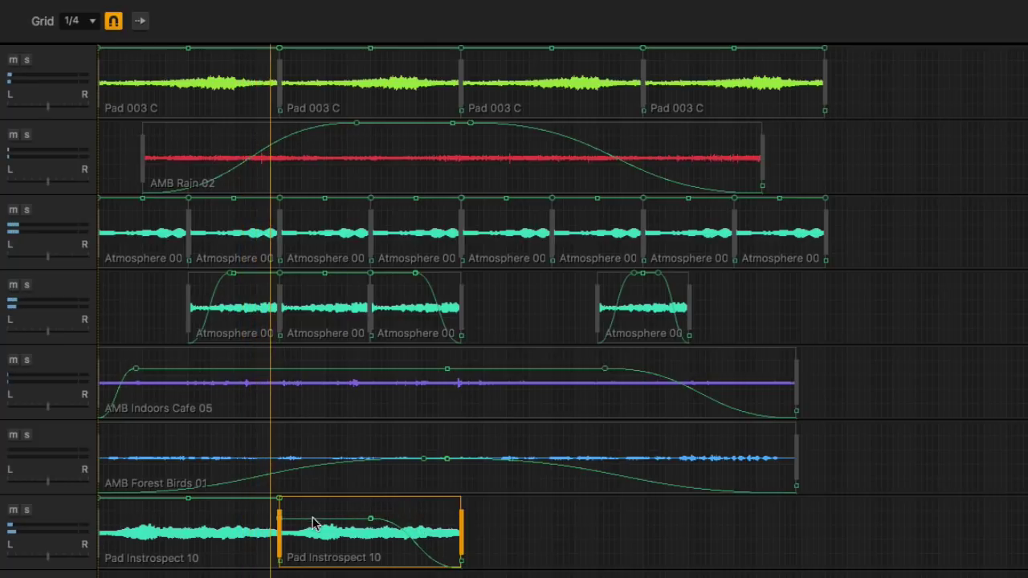
{"action": "left_click_drag", "start_coordinate": [381, 518], "coordinate": [381, 514]}
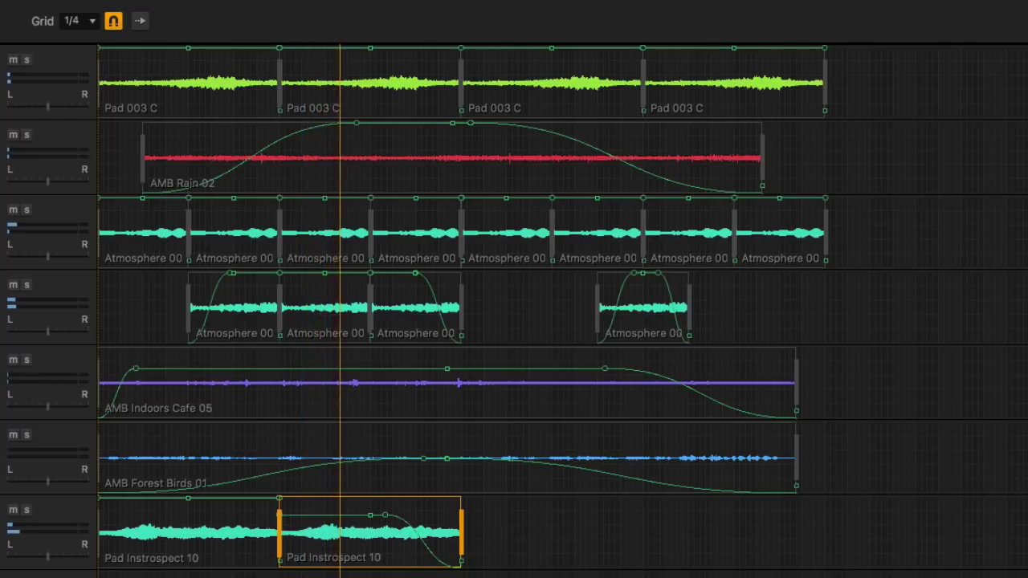
Append two consecutive Pad Instrospect 3 clips, fading in about the first third of the first and fading out about the second's last half
{"action": "left_click_drag", "start_coordinate": [436, 564], "coordinate": [567, 532]}
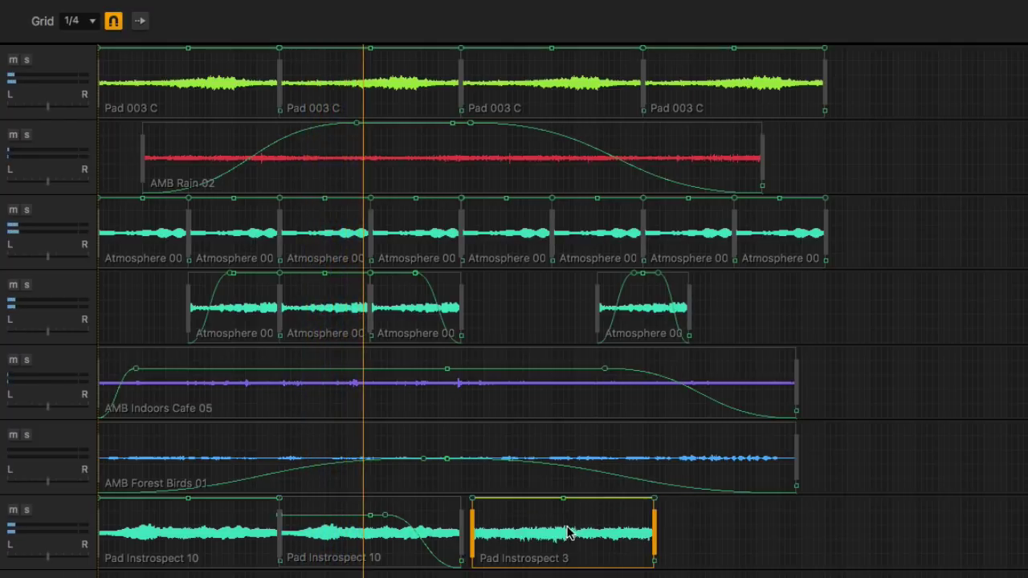
{"action": "left_click_drag", "start_coordinate": [461, 498], "coordinate": [523, 497]}
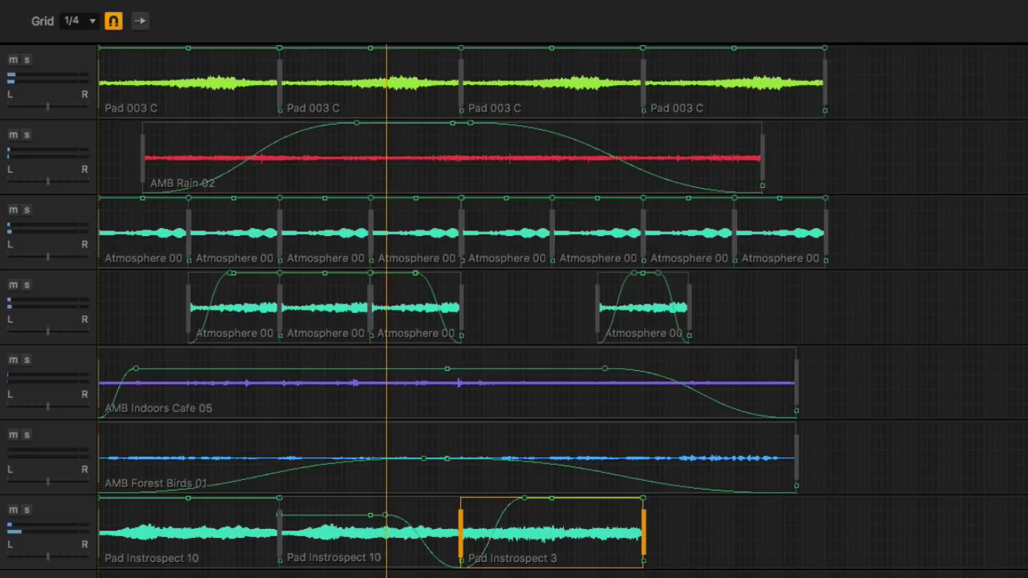
{"action": "left_click_drag", "start_coordinate": [737, 538], "coordinate": [724, 537]}
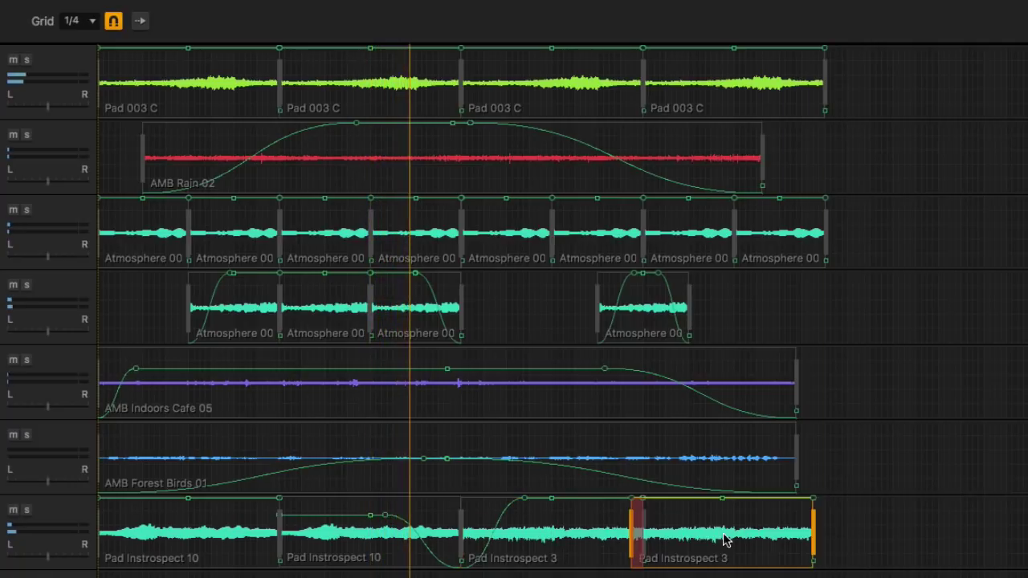
{"action": "left_click_drag", "start_coordinate": [825, 498], "coordinate": [733, 498]}
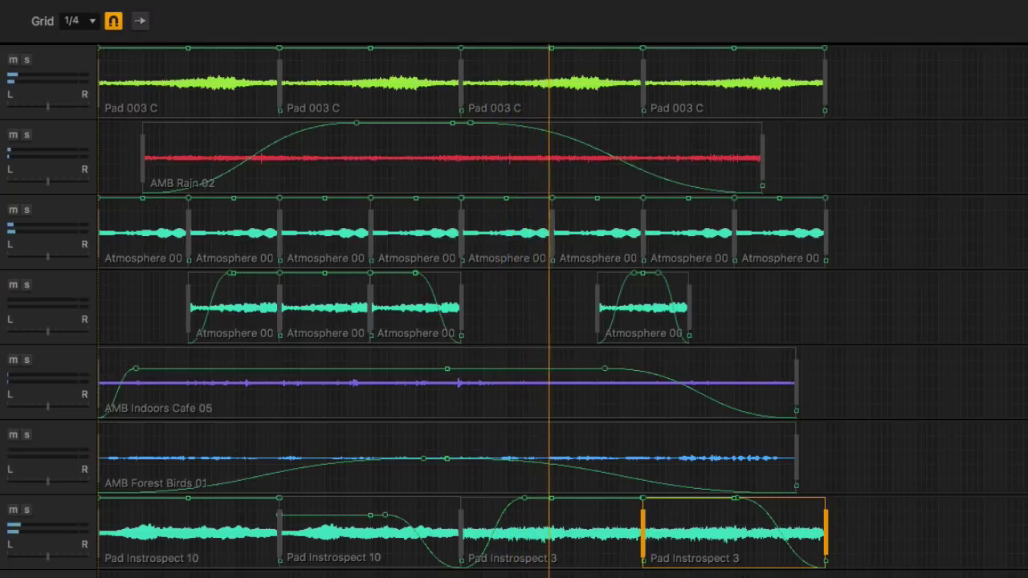
Search the library for "pad", audition 8bit Pad 003 C and A, and place 8bit Pad 003 A at the start of the next empty track
{"action": "scroll", "coordinate": [260, 234], "scroll_direction": "up", "scroll_amount": 3}
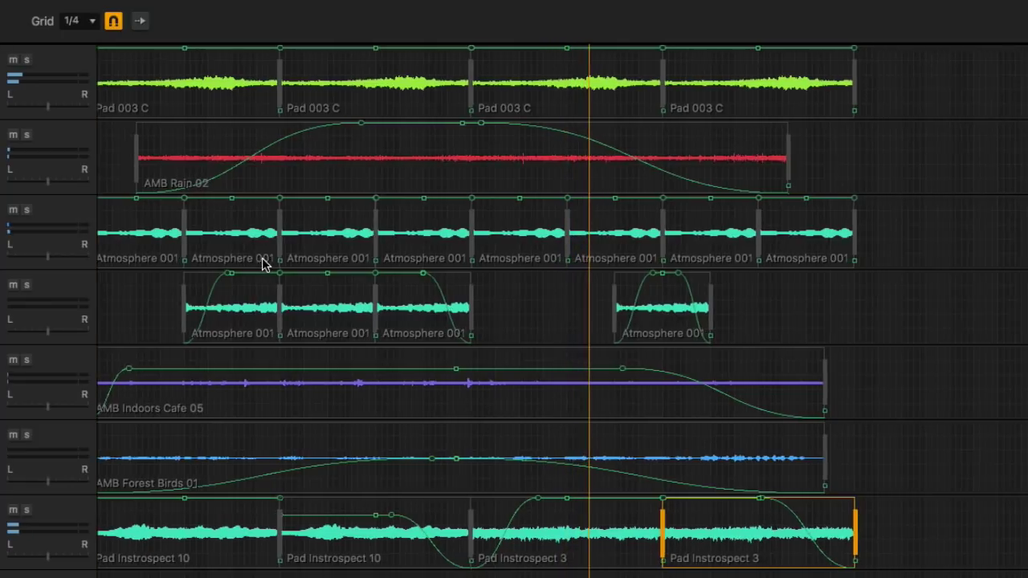
{"action": "scroll", "coordinate": [259, 235], "scroll_direction": "up", "scroll_amount": 2}
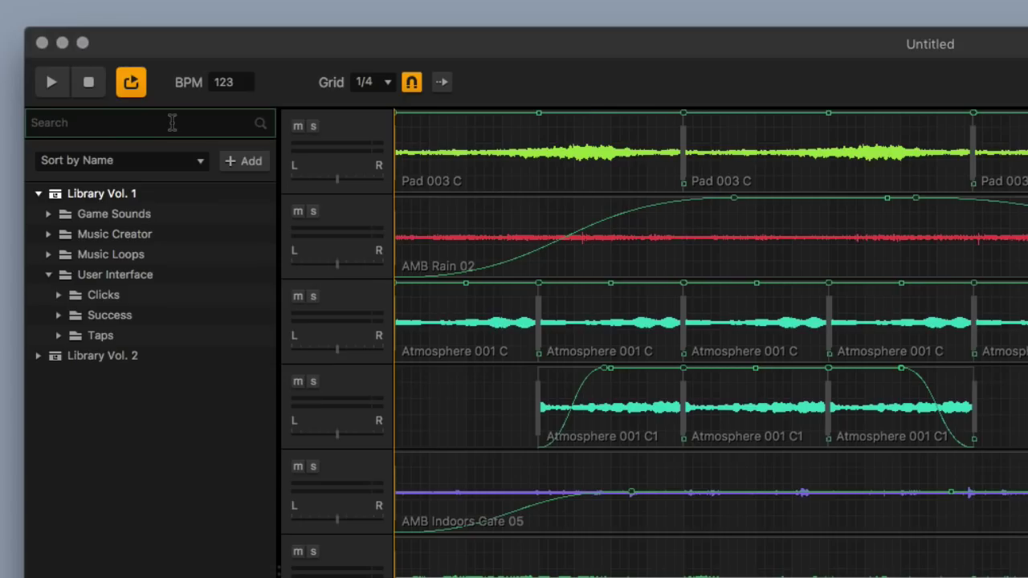
{"action": "type", "text": "pad"}
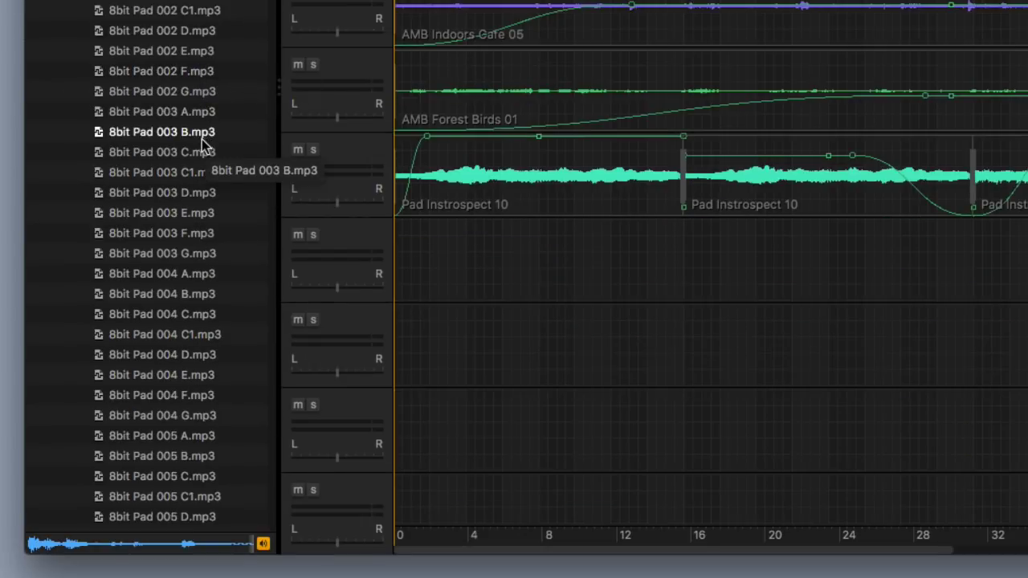
{"action": "left_click", "coordinate": [193, 151]}
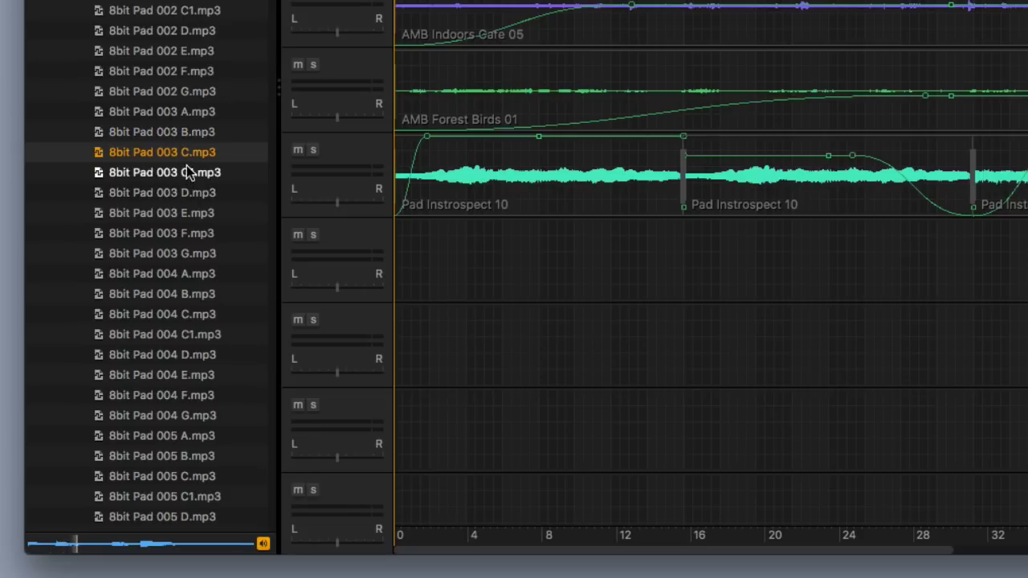
{"action": "left_click", "coordinate": [183, 113]}
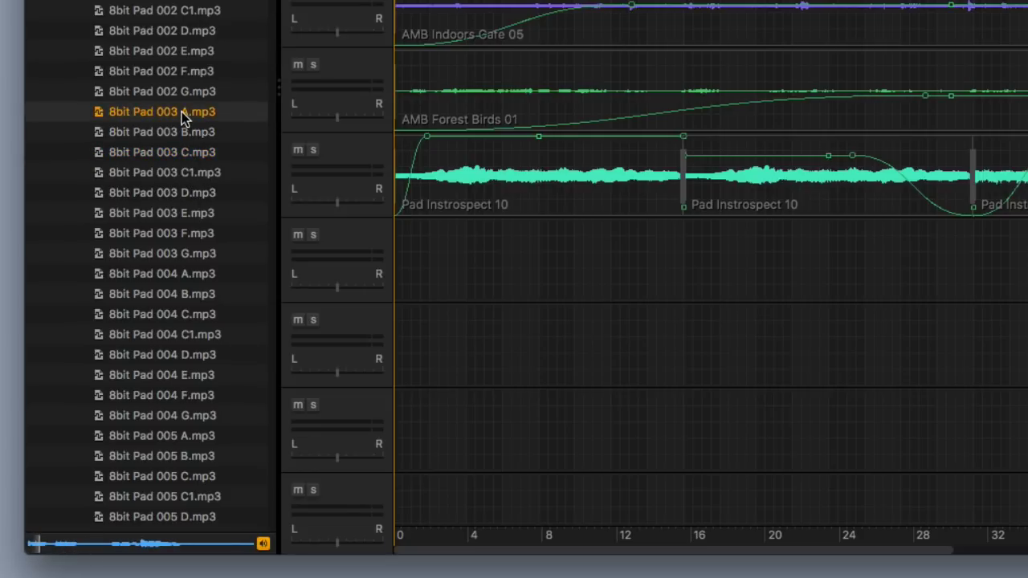
{"action": "left_click_drag", "start_coordinate": [179, 111], "coordinate": [530, 295]}
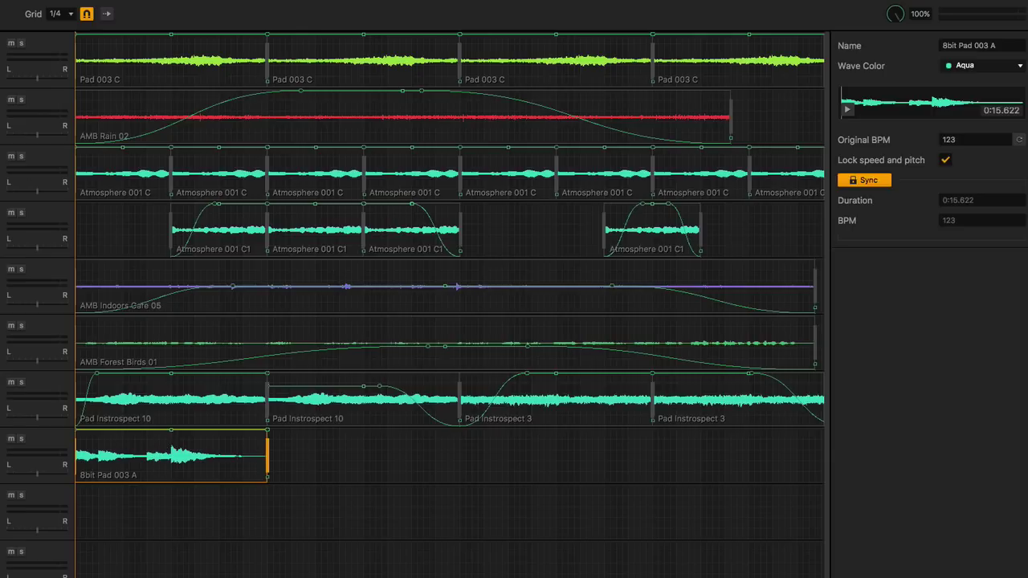
Play the mix briefly, trim the end of the 8bit Pad 003 A clip to about 6 seconds, and set its original BPM to 246
{"action": "key", "text": "space"}
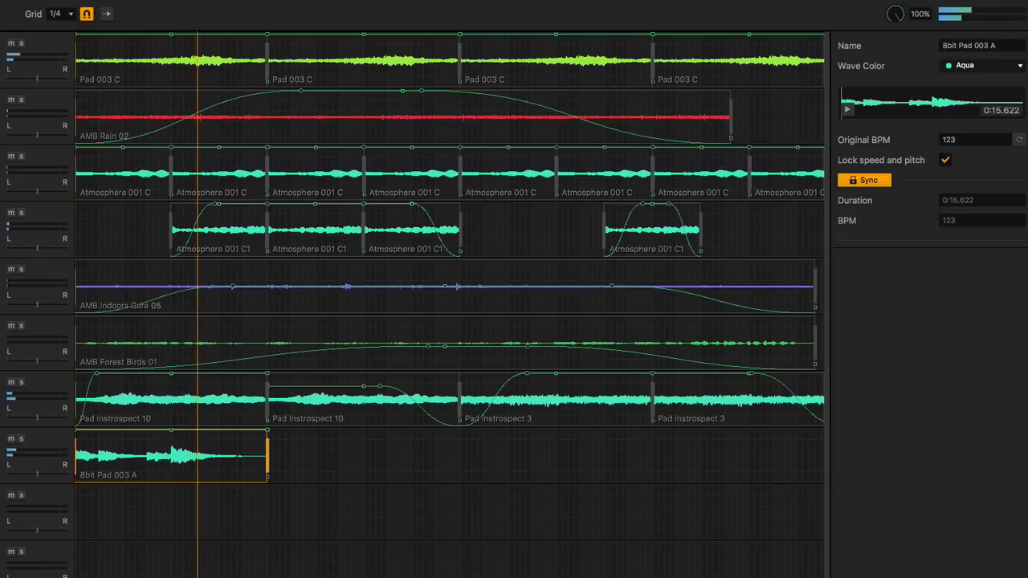
{"action": "key", "text": "space"}
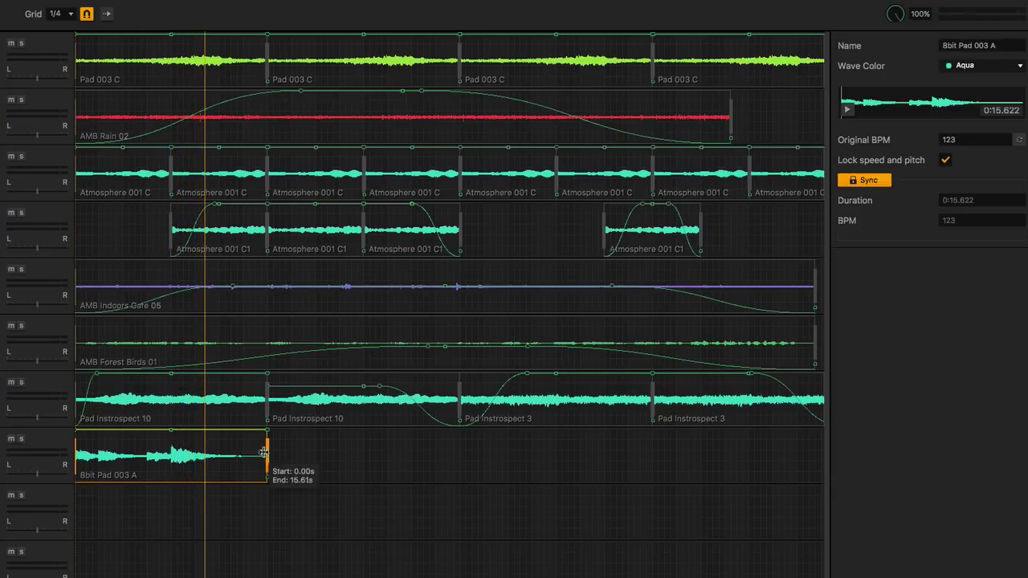
{"action": "left_click_drag", "start_coordinate": [264, 454], "coordinate": [147, 468]}
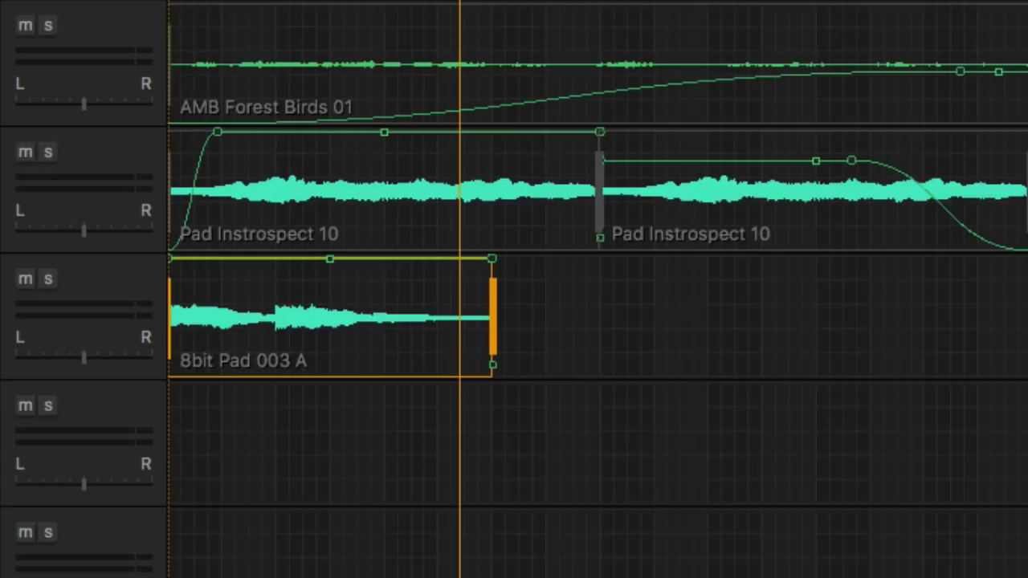
Play from the start, fade out about the last quarter of 8bit Pad 003 A, and replay with its track soloed
{"action": "key", "text": "Return"}
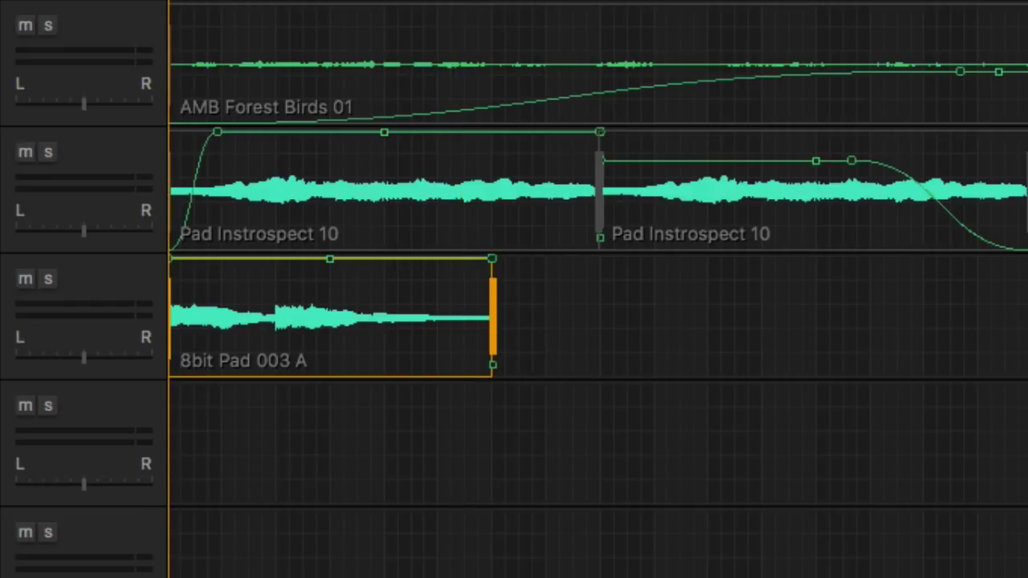
{"action": "key", "text": "space"}
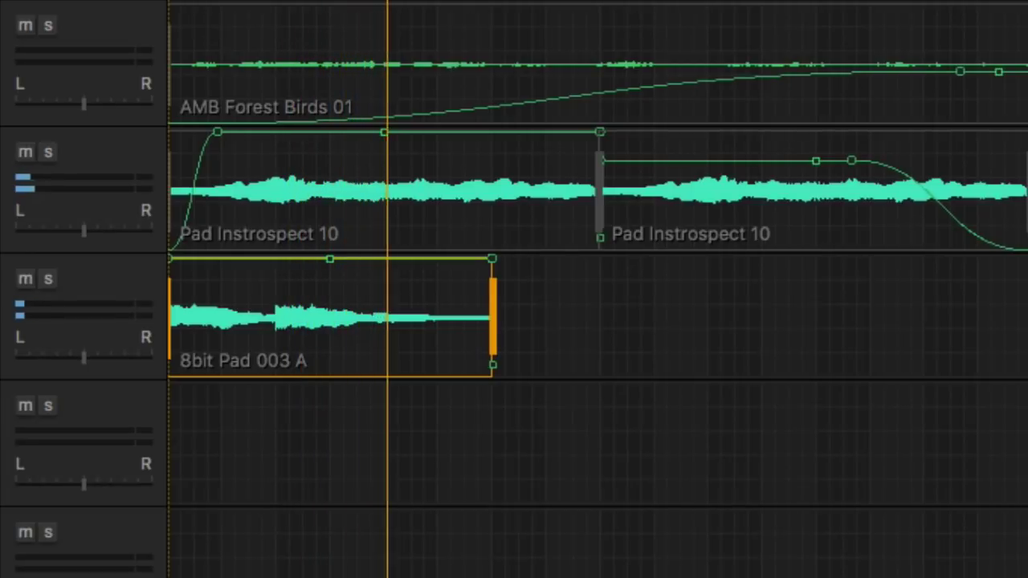
{"action": "left_click_drag", "start_coordinate": [488, 258], "coordinate": [407, 257]}
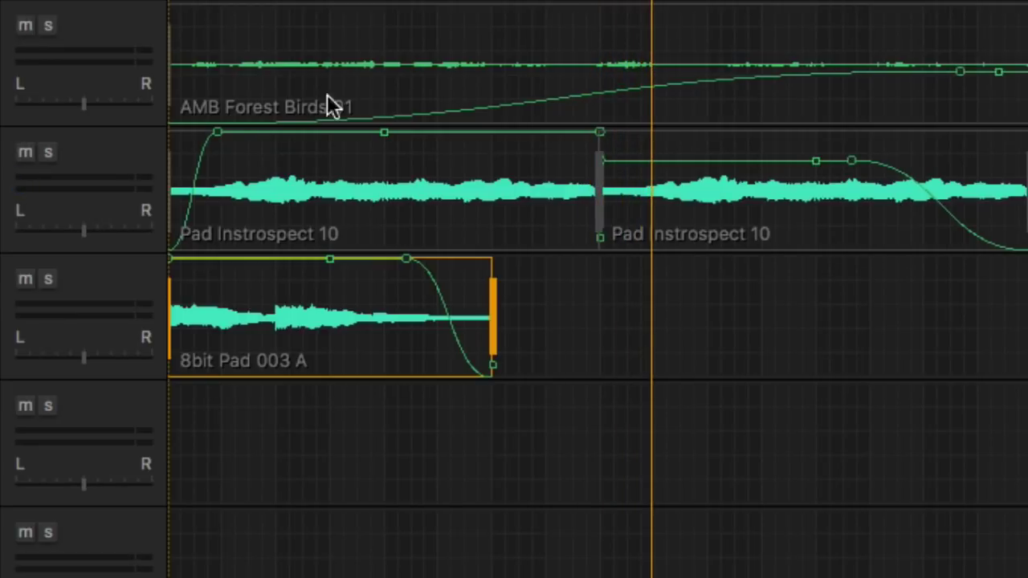
{"action": "key", "text": "Return"}
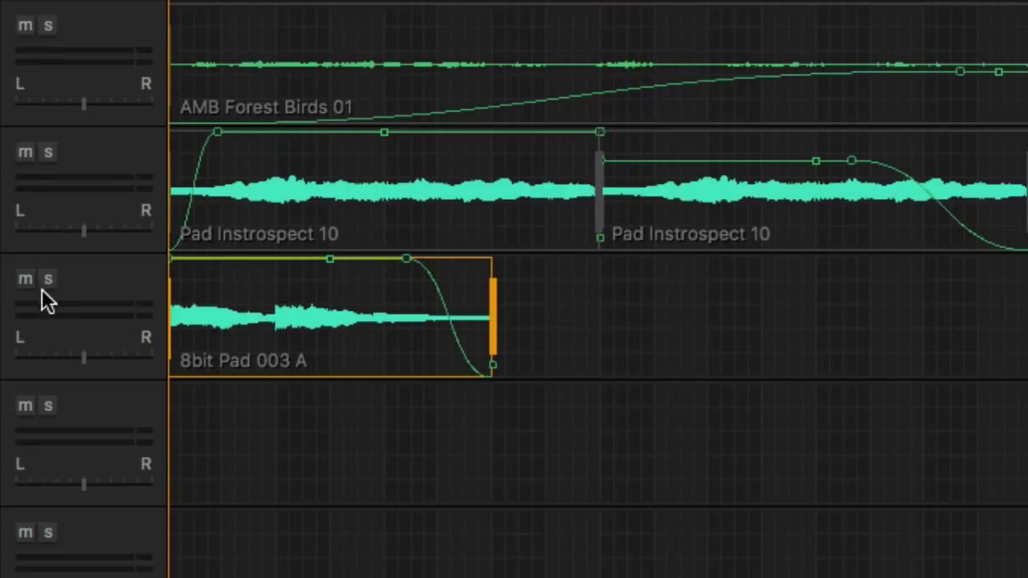
{"action": "key", "text": "space"}
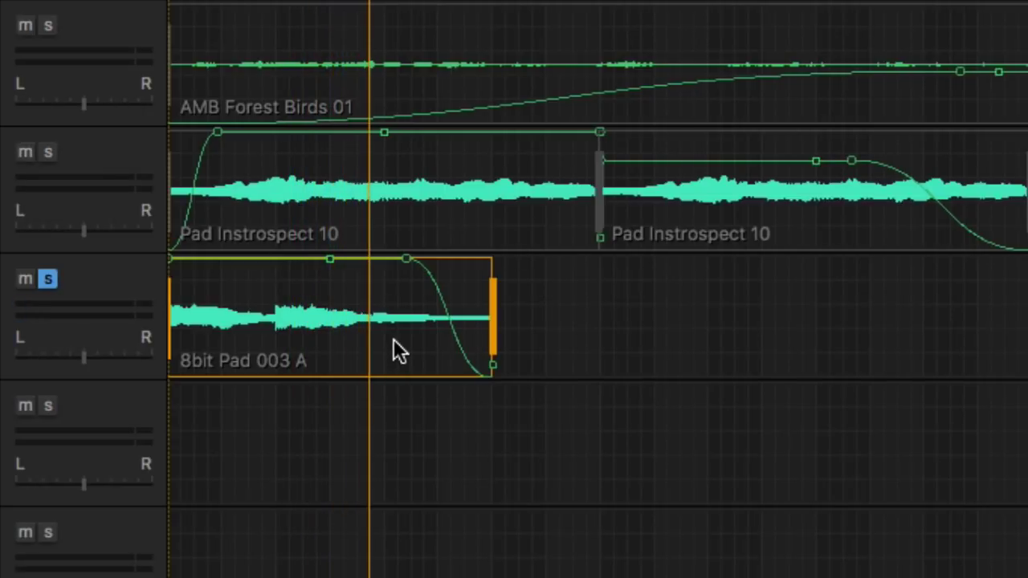
Copy the 8bit Pad 003 A clip to where the first Pad Instrospect 3 clip starts, and set the copy's original BPM to 123
{"action": "left_click_drag", "start_coordinate": [393, 339], "coordinate": [1026, 334]}
{"action": "left_click_drag", "start_coordinate": [401, 465], "coordinate": [479, 465]}
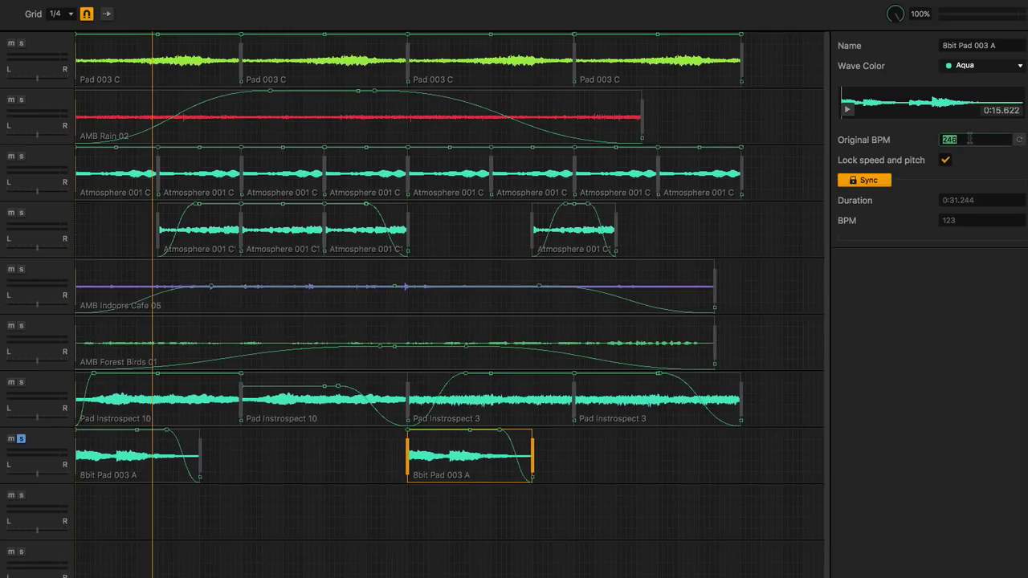
{"action": "key", "text": "Return"}
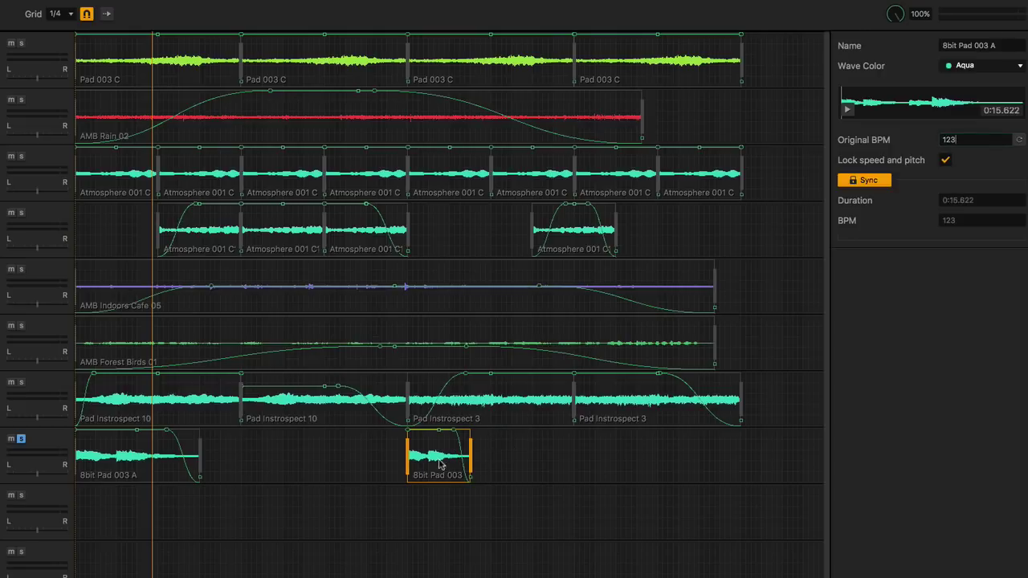
Fade in about the first quarter of the copied 8bit Pad 003 A clip, and return the playhead to the project start
{"action": "scroll", "coordinate": [439, 465], "scroll_direction": "up", "scroll_amount": 2}
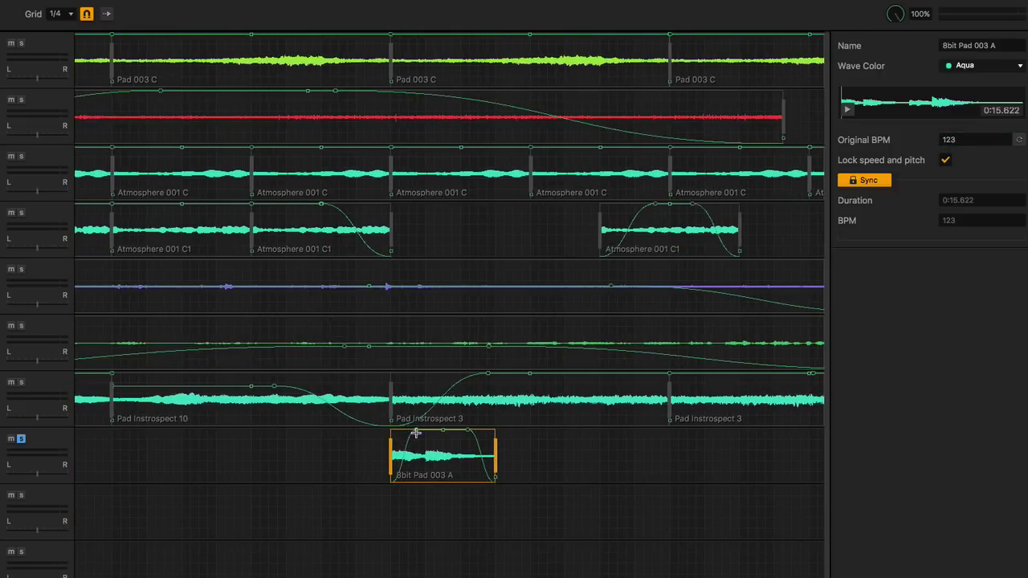
{"action": "scroll", "coordinate": [433, 454], "scroll_direction": "down", "scroll_amount": 2}
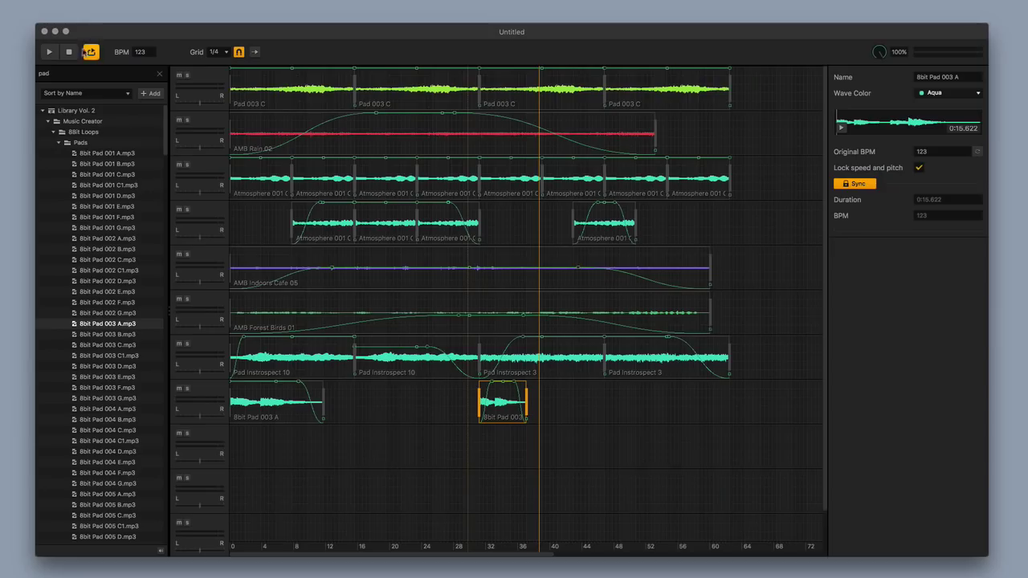
{"action": "left_click", "coordinate": [69, 51]}
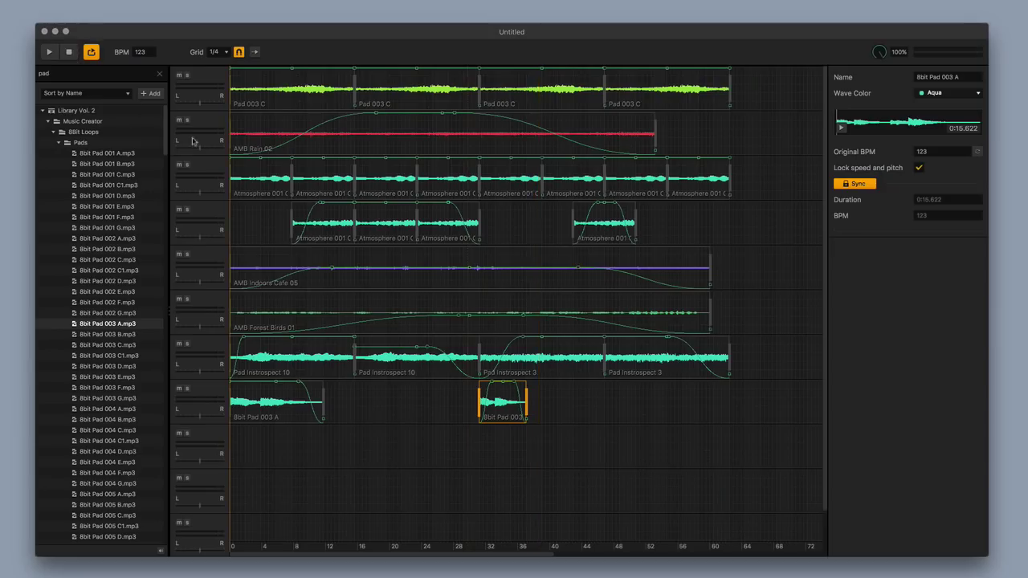
Clear the library search and look through the Clicks samples under User Interface in Library Vol. 1, collapsing the folder again
{"action": "scroll", "coordinate": [313, 240], "scroll_direction": "up", "scroll_amount": 2}
{"action": "scroll", "coordinate": [313, 240], "scroll_direction": "up", "scroll_amount": 3}
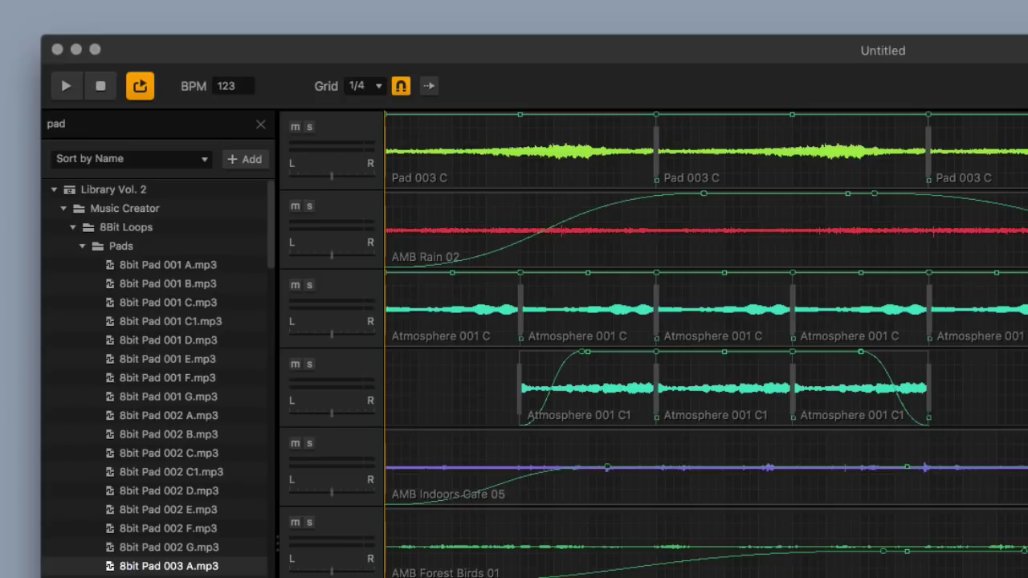
{"action": "left_click", "coordinate": [260, 123]}
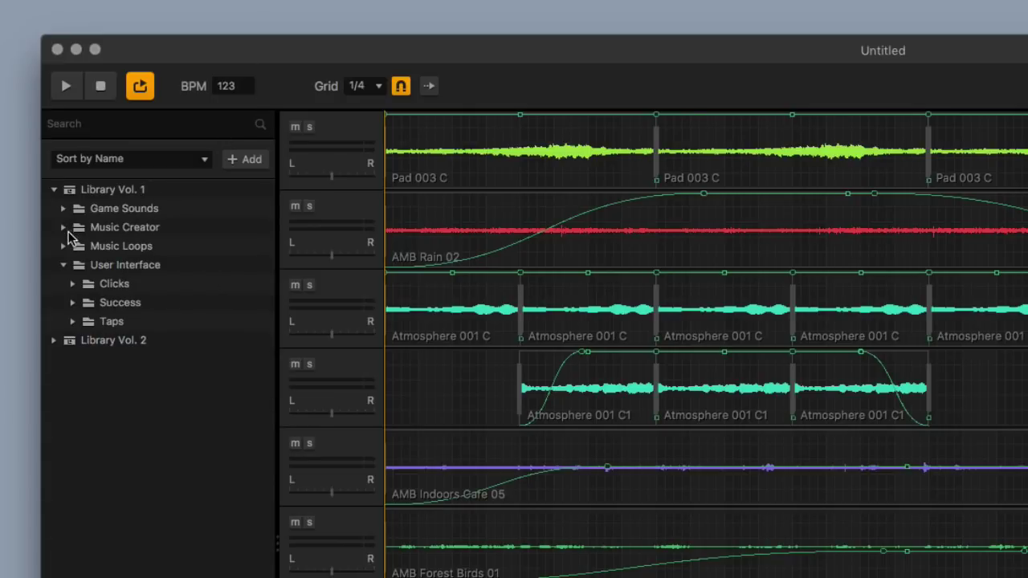
{"action": "left_click", "coordinate": [69, 285]}
{"action": "scroll", "coordinate": [115, 321], "scroll_direction": "down", "scroll_amount": 20}
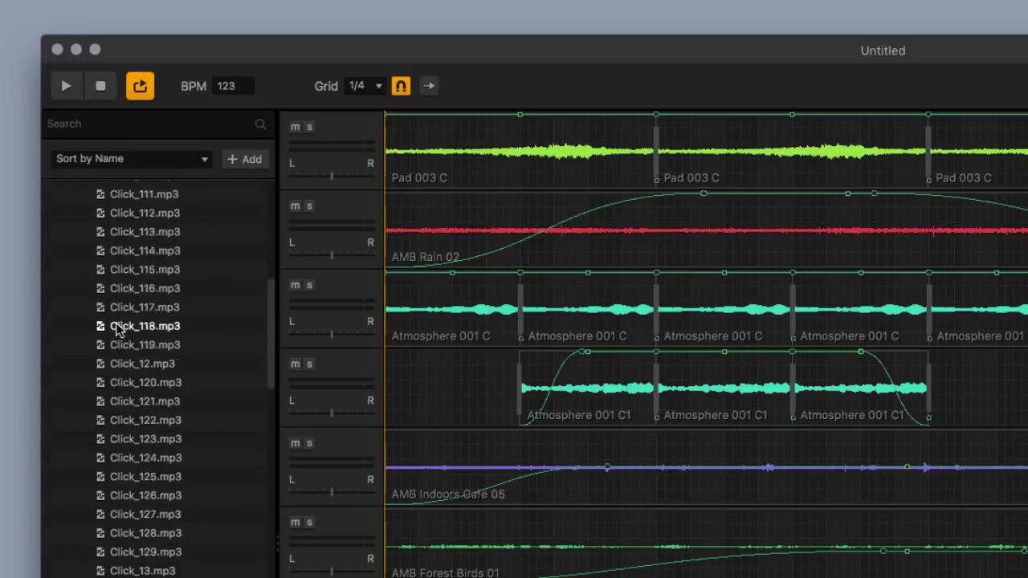
{"action": "scroll", "coordinate": [116, 329], "scroll_direction": "up", "scroll_amount": 20}
{"action": "left_click", "coordinate": [72, 284]}
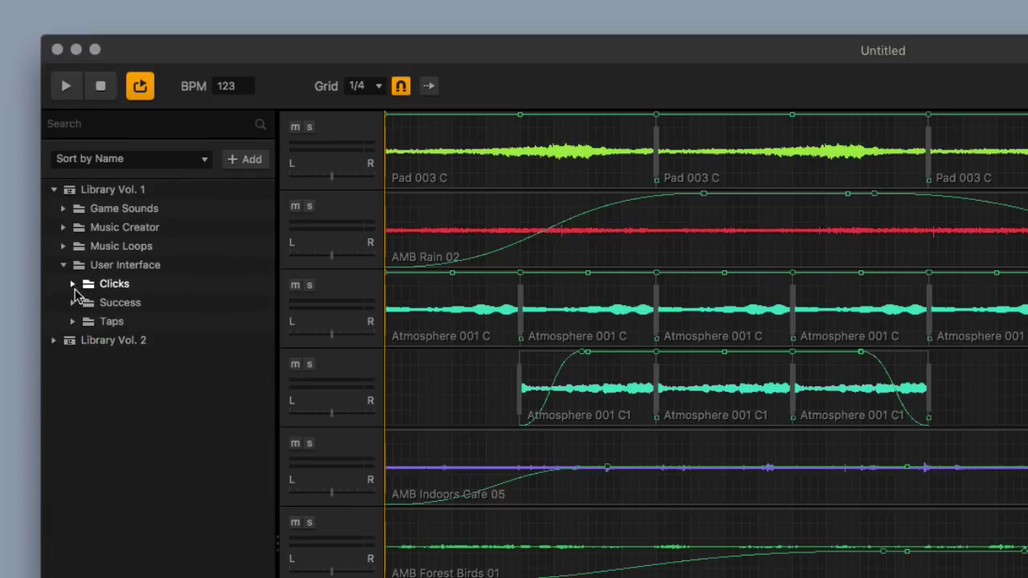
Look through the Success and Taps samples under User Interface in Library Vol. 1, collapsing each folder again
{"action": "left_click", "coordinate": [72, 303]}
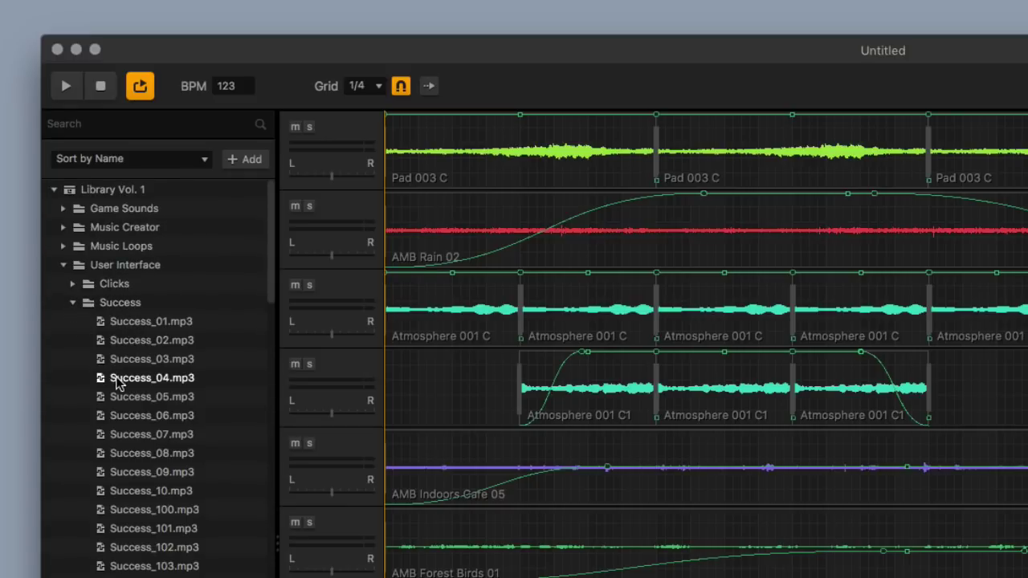
{"action": "scroll", "coordinate": [117, 383], "scroll_direction": "down", "scroll_amount": 20}
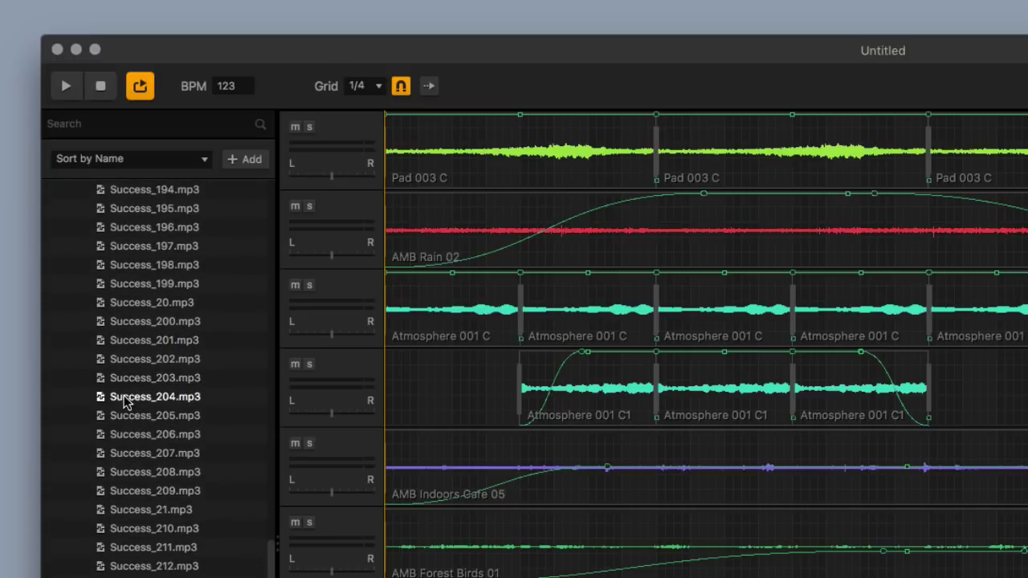
{"action": "scroll", "coordinate": [124, 402], "scroll_direction": "down", "scroll_amount": 4}
{"action": "scroll", "coordinate": [125, 402], "scroll_direction": "up", "scroll_amount": 10}
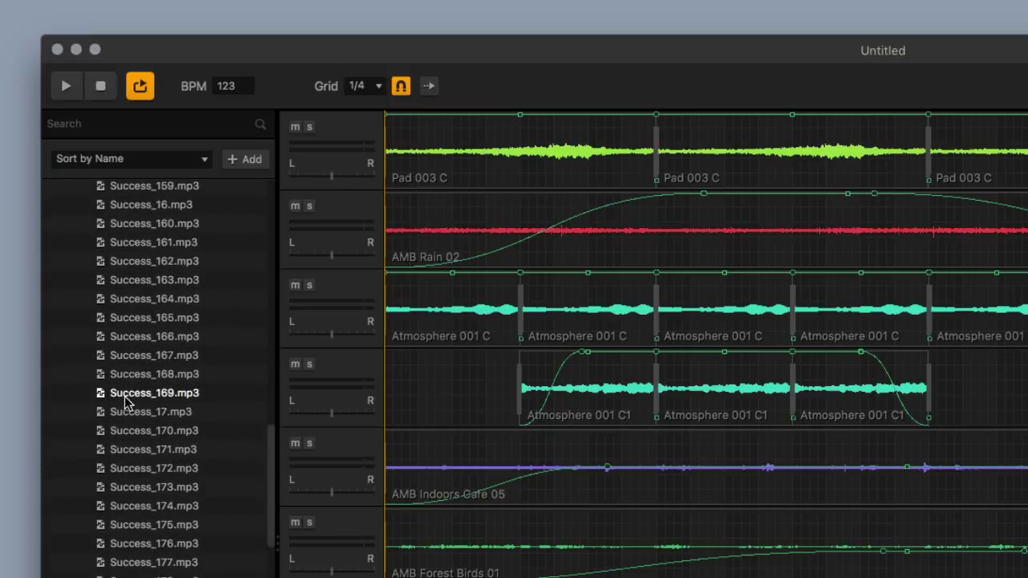
{"action": "scroll", "coordinate": [124, 402], "scroll_direction": "down", "scroll_amount": 20}
{"action": "scroll", "coordinate": [125, 401], "scroll_direction": "up", "scroll_amount": 20}
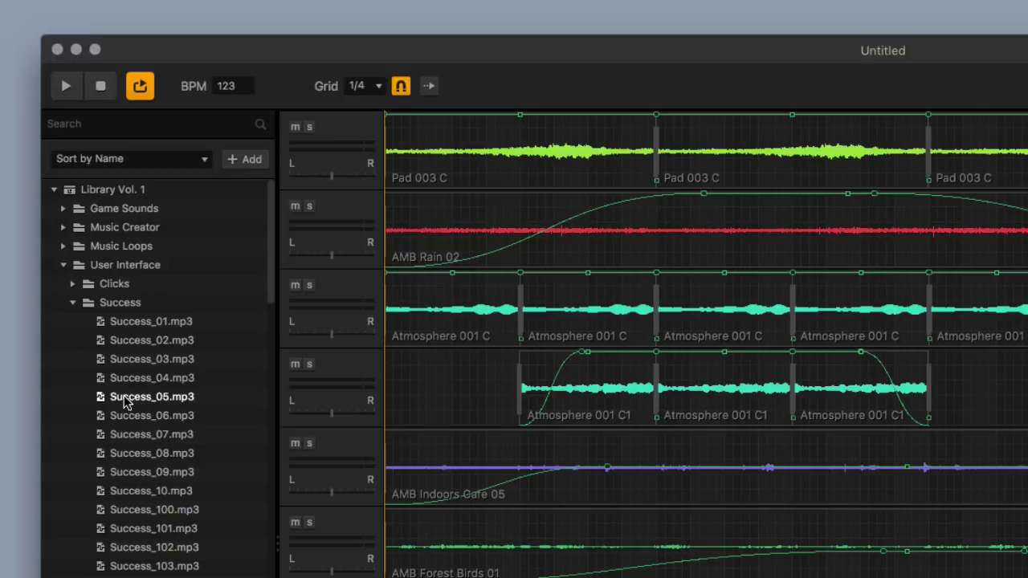
{"action": "left_click", "coordinate": [73, 302]}
{"action": "left_click", "coordinate": [72, 321]}
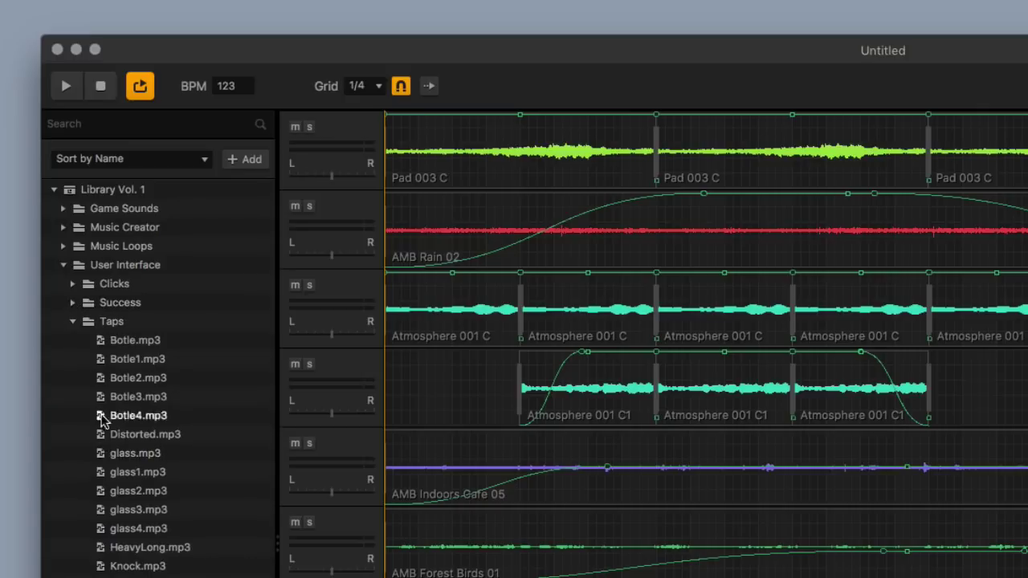
{"action": "left_click", "coordinate": [73, 321]}
Expand Library Vol. 2, collapse its Music Creator folder, and collapse both libraries
{"action": "left_click", "coordinate": [54, 340]}
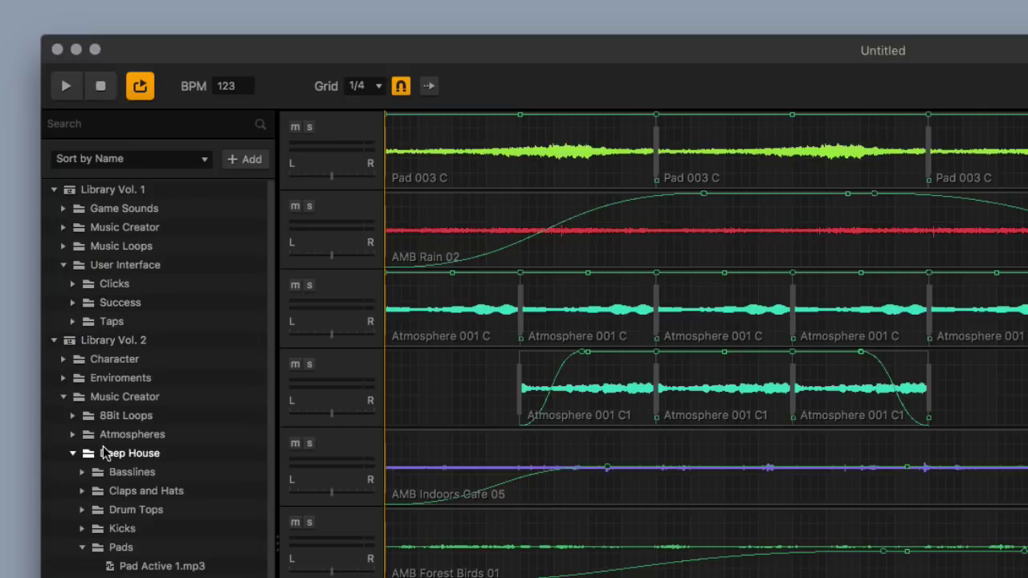
{"action": "left_click", "coordinate": [63, 396]}
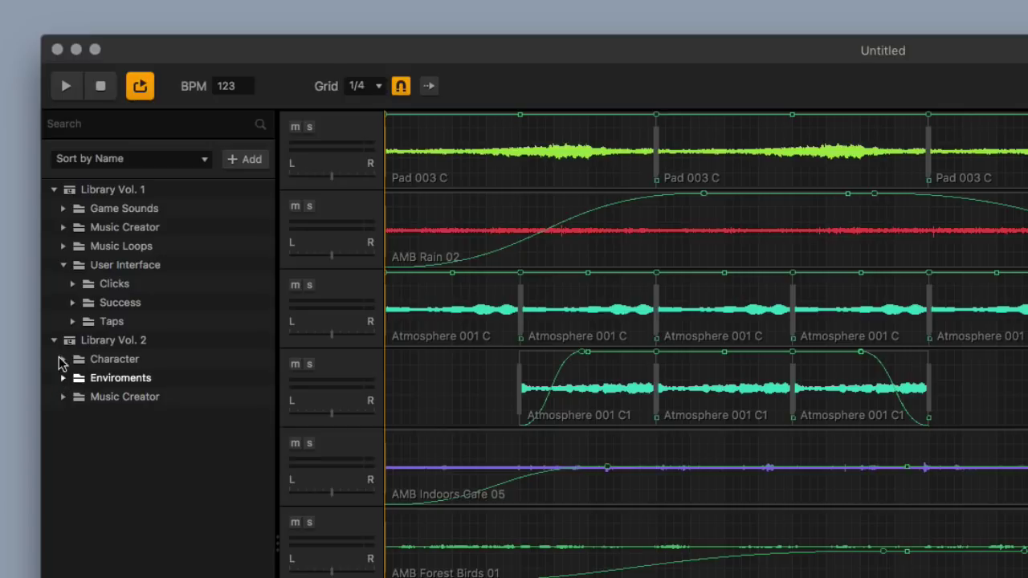
{"action": "left_click", "coordinate": [52, 189]}
{"action": "left_click", "coordinate": [52, 209]}
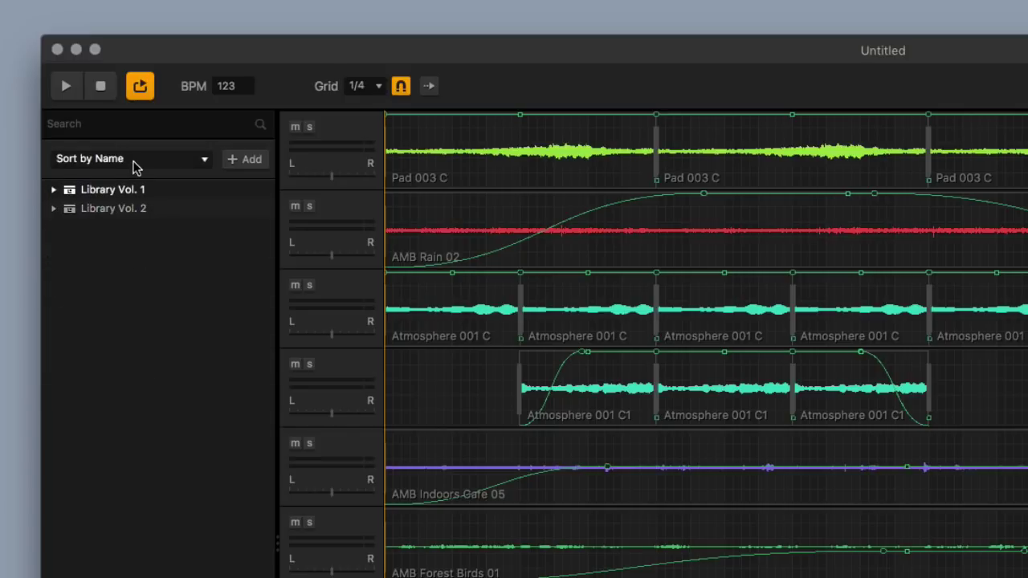
Search the library for "jump", look through the matching samples, and clear the search
{"action": "left_click", "coordinate": [129, 124]}
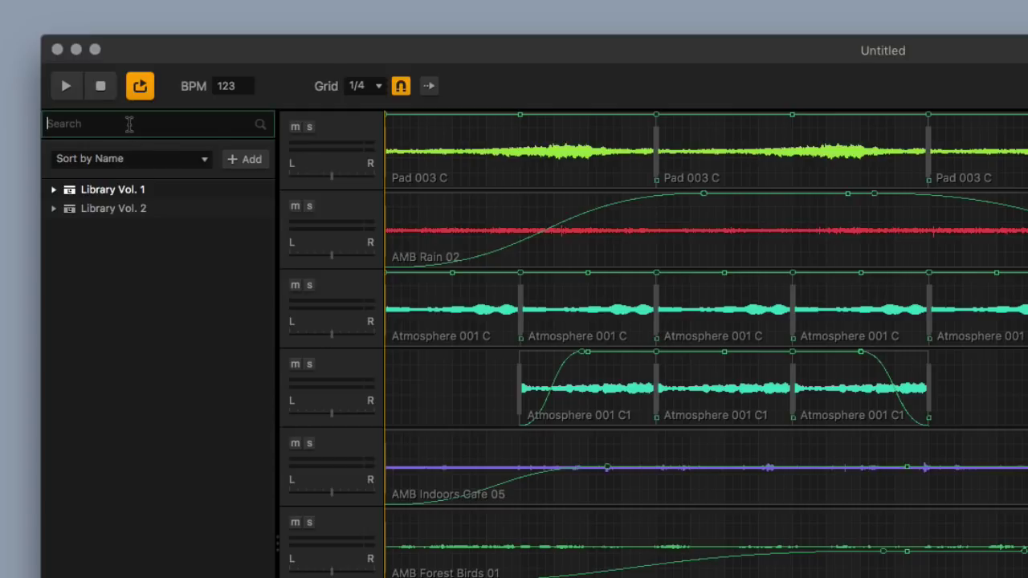
{"action": "type", "text": "jump"}
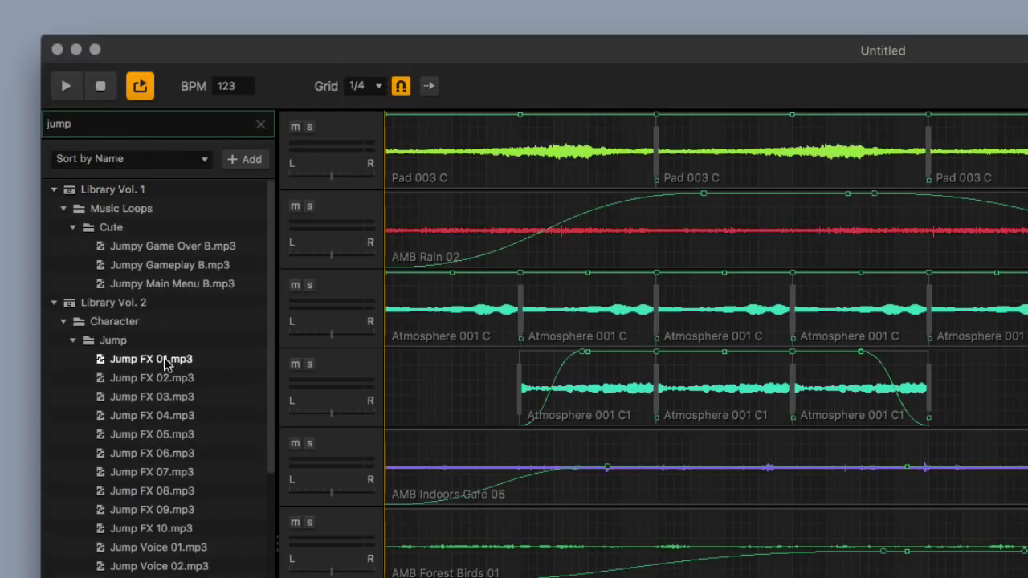
{"action": "scroll", "coordinate": [160, 408], "scroll_direction": "down", "scroll_amount": 20}
{"action": "scroll", "coordinate": [183, 446], "scroll_direction": "up", "scroll_amount": 12}
{"action": "scroll", "coordinate": [183, 446], "scroll_direction": "up", "scroll_amount": 10}
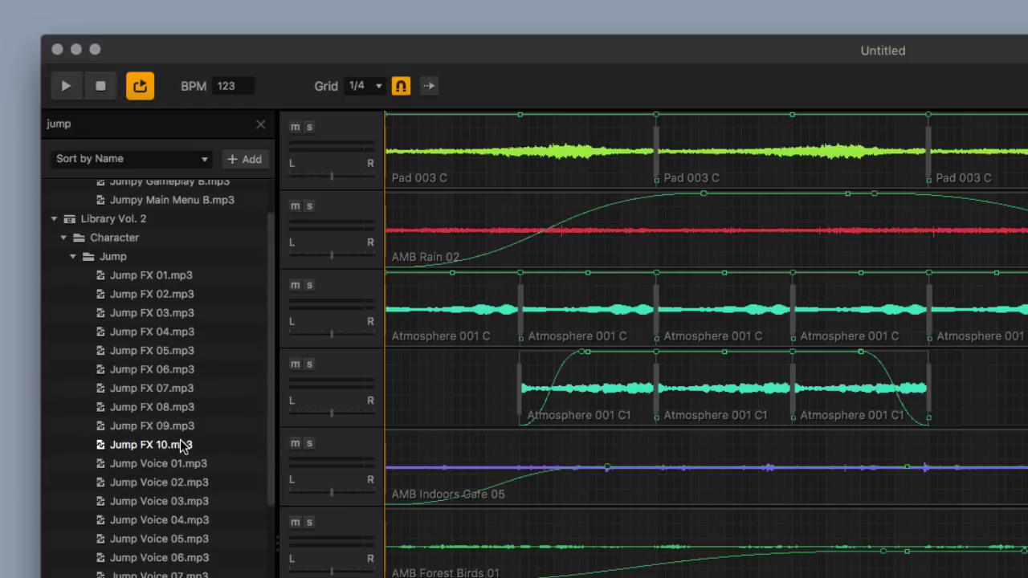
{"action": "left_click", "coordinate": [260, 125]}
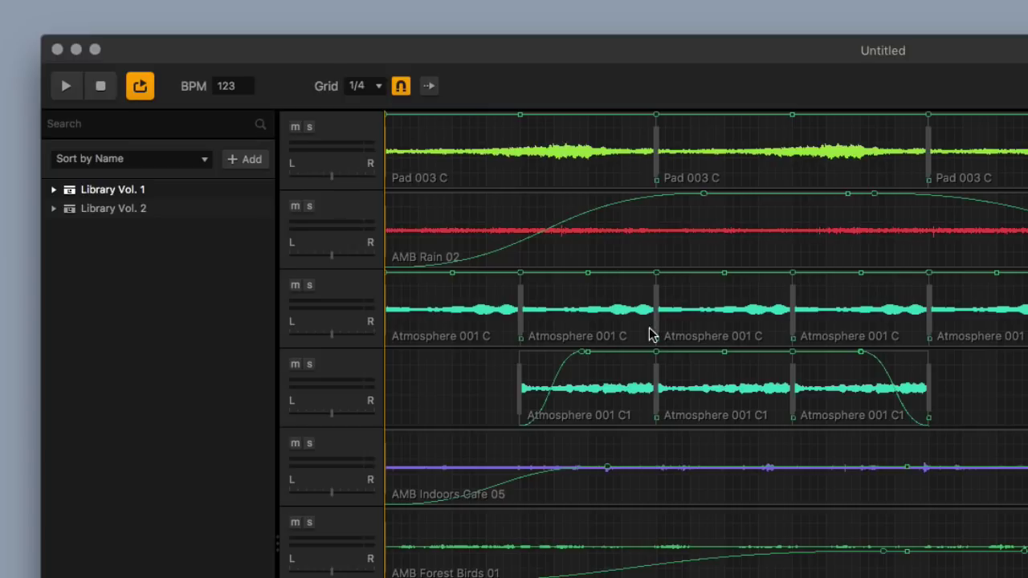
{"action": "scroll", "coordinate": [650, 335], "scroll_direction": "down", "scroll_amount": 3}
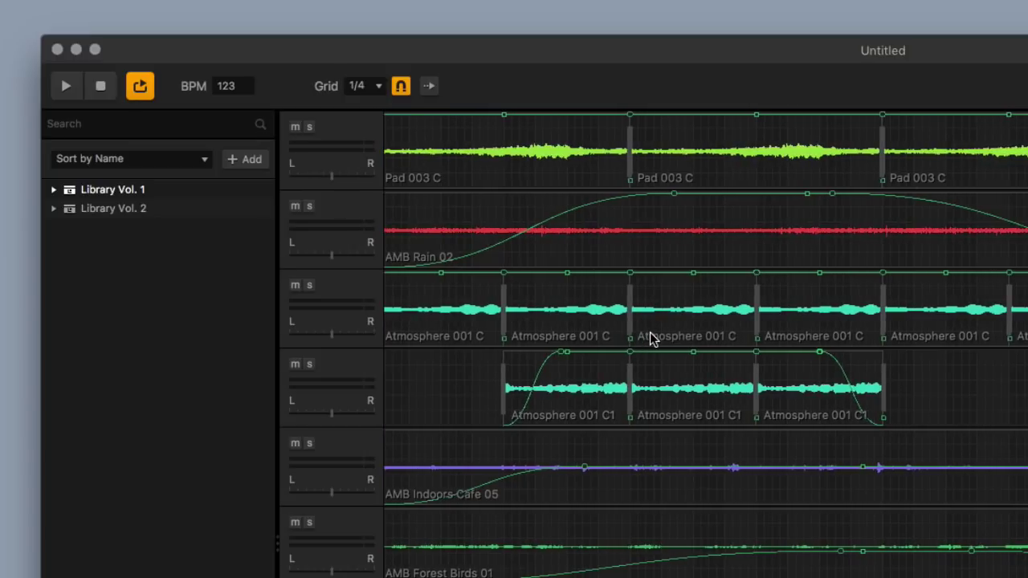